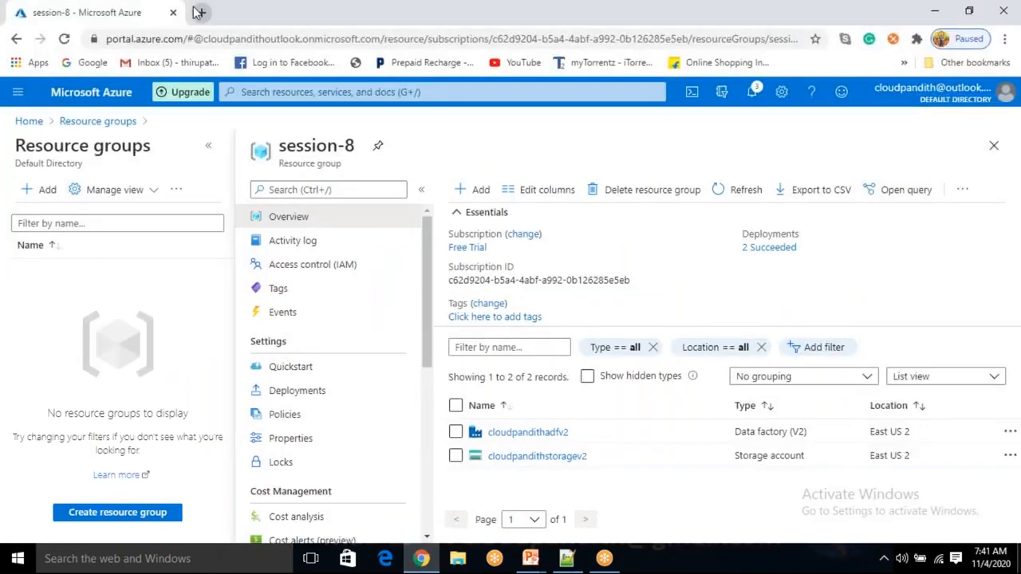
- Go back to the Resource groups list from the session-8 resource group
{"action": "left_click", "coordinate": [30, 99]}
{"action": "left_click", "coordinate": [32, 101]}
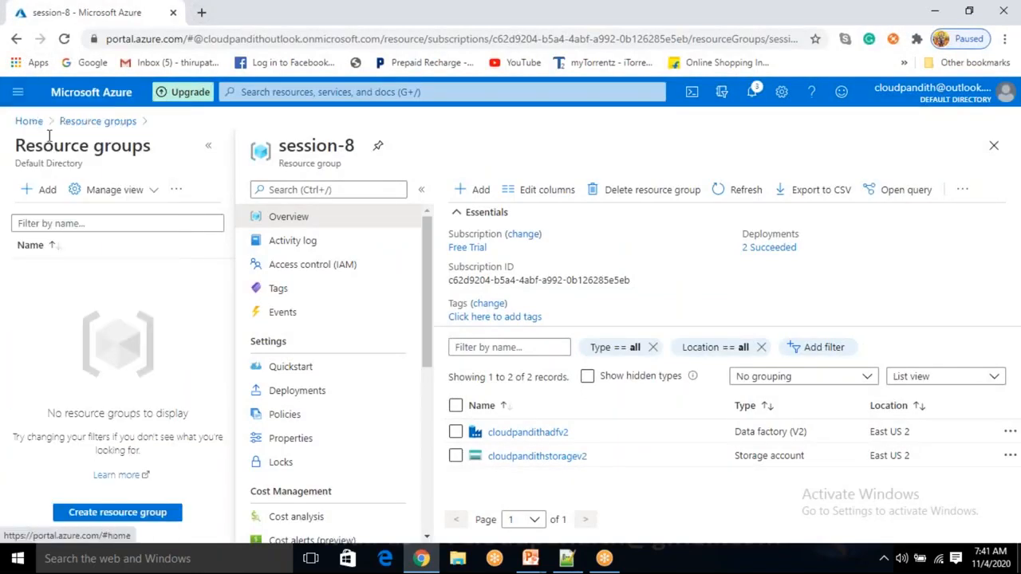
{"action": "left_click_drag", "start_coordinate": [16, 146], "coordinate": [79, 146]}
{"action": "left_click", "coordinate": [80, 121]}
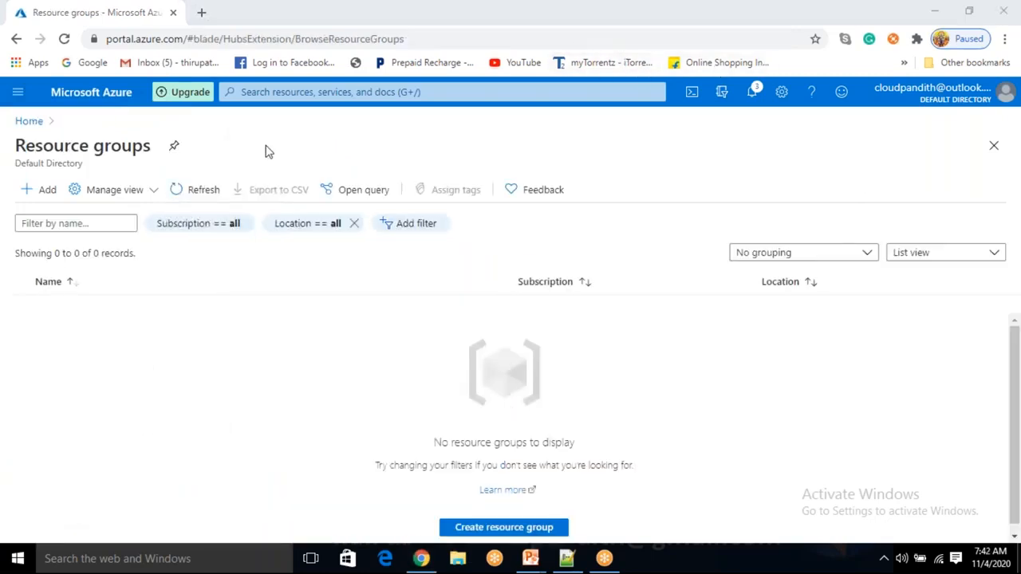
- Open a new browser tab and start entering the portal address
{"action": "left_click", "coordinate": [201, 18]}
{"action": "type", "text": "port"}
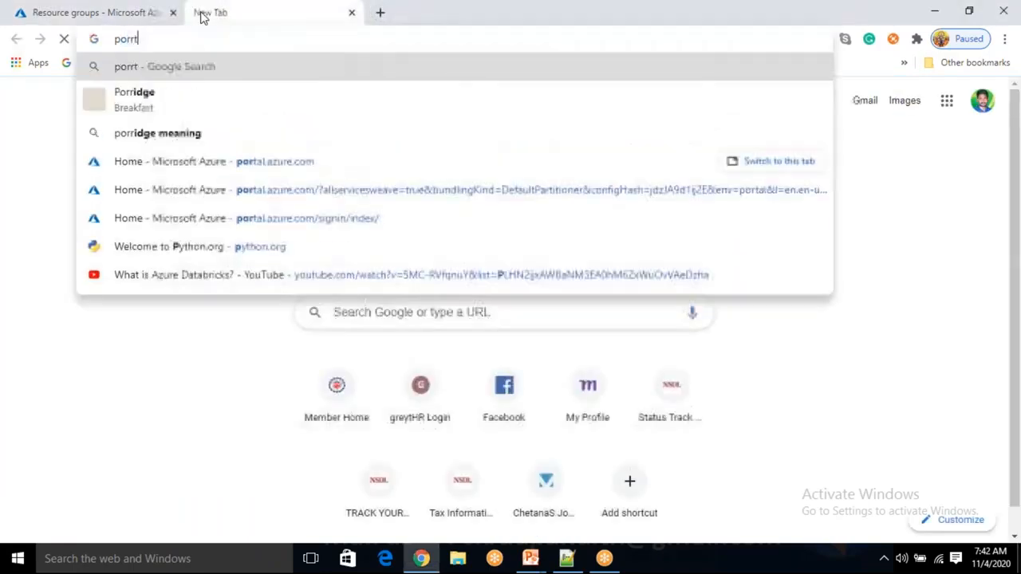
{"action": "key", "text": "BackSpace"}
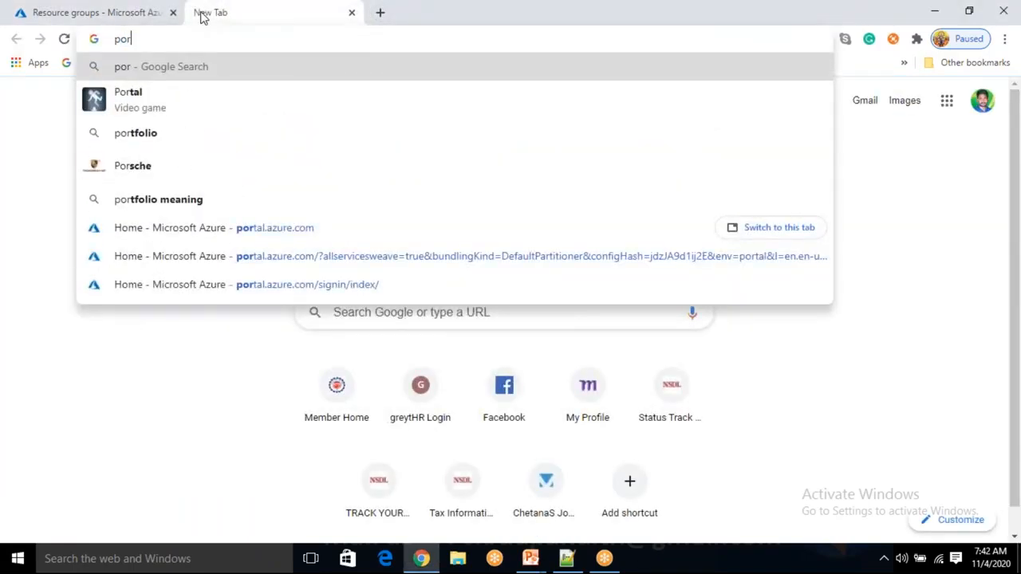
{"action": "left_click", "coordinate": [152, 373]}
- Switch to the presentation and review the Required Resources slide before returning to the browser
{"action": "left_click", "coordinate": [531, 558]}
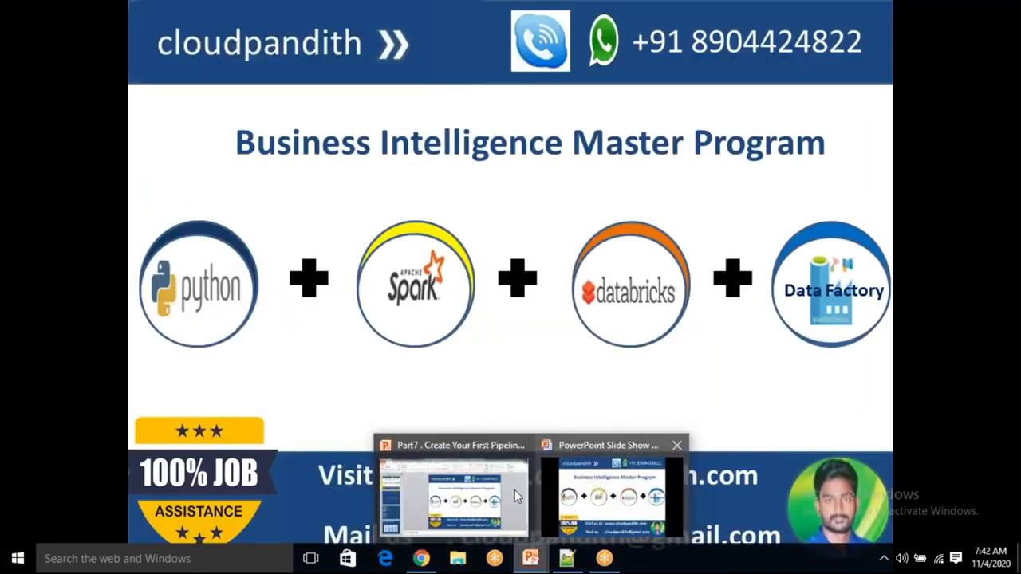
{"action": "left_click", "coordinate": [592, 490]}
{"action": "scroll", "coordinate": [592, 484], "scroll_direction": "up", "scroll_amount": 3}
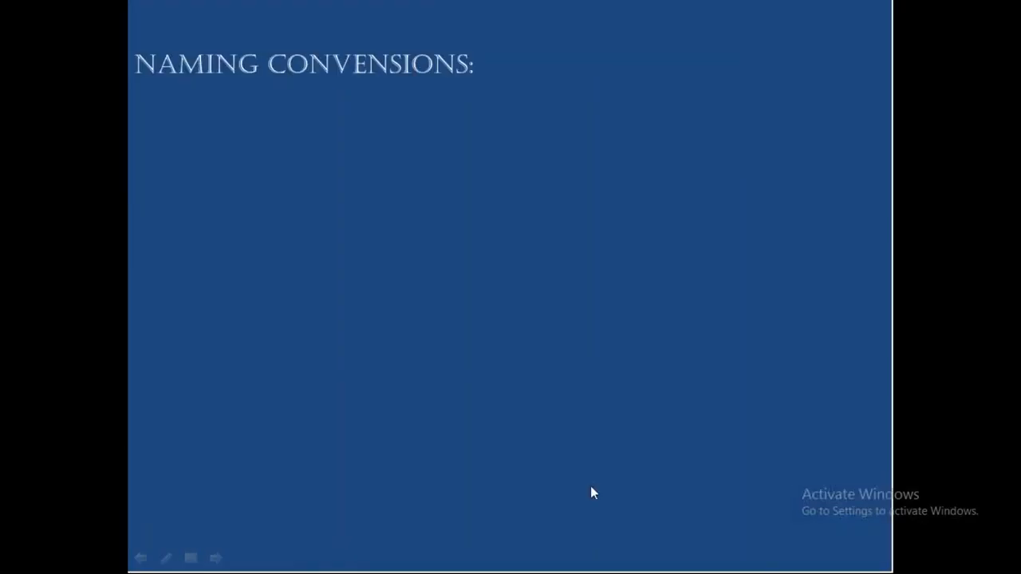
{"action": "scroll", "coordinate": [588, 486], "scroll_direction": "up", "scroll_amount": 1}
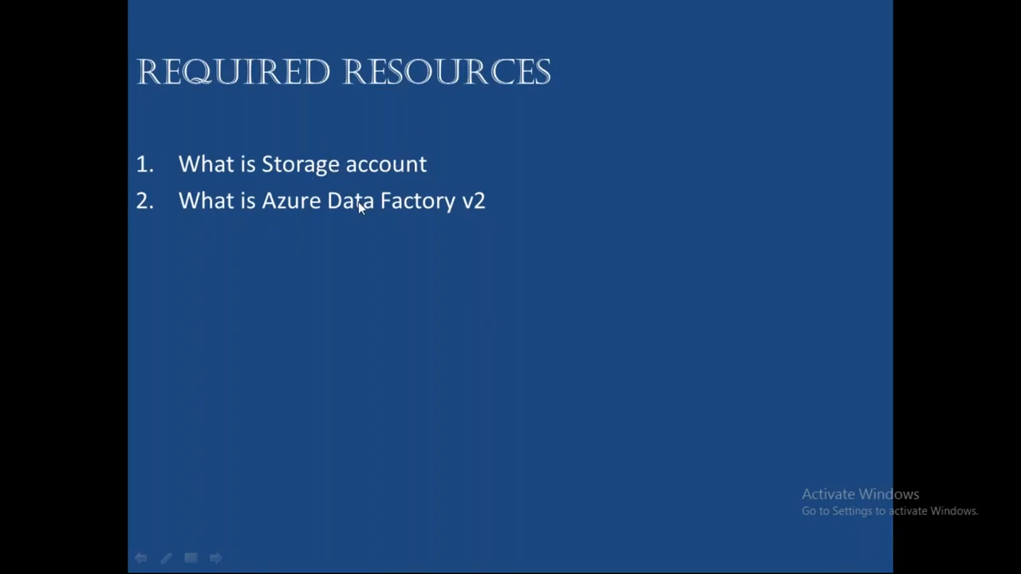
{"action": "key", "text": "alt+Tab"}
- Load portal.azure.com in the new tab
{"action": "left_click", "coordinate": [166, 39]}
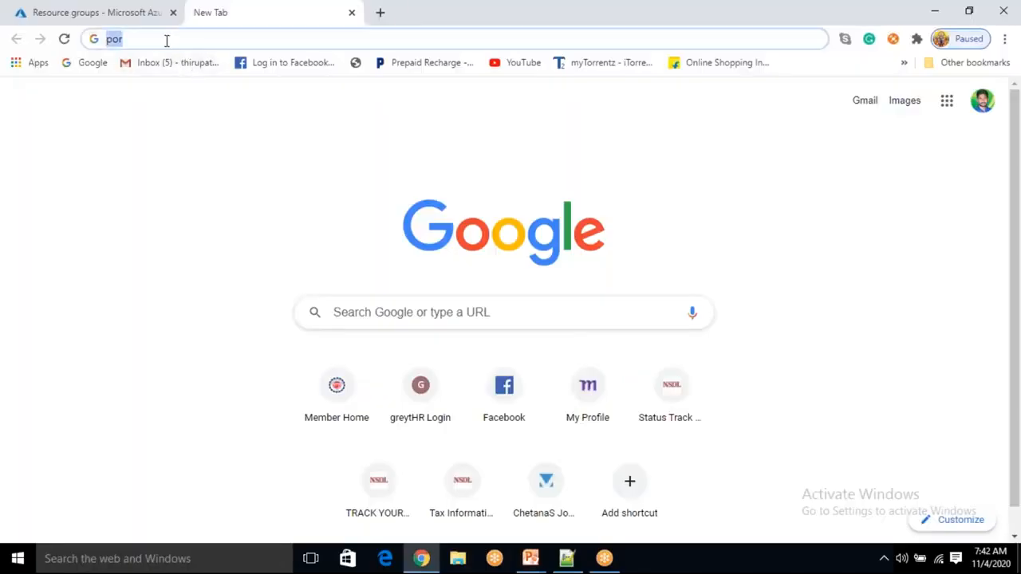
{"action": "type", "text": "portal.azure.com"}
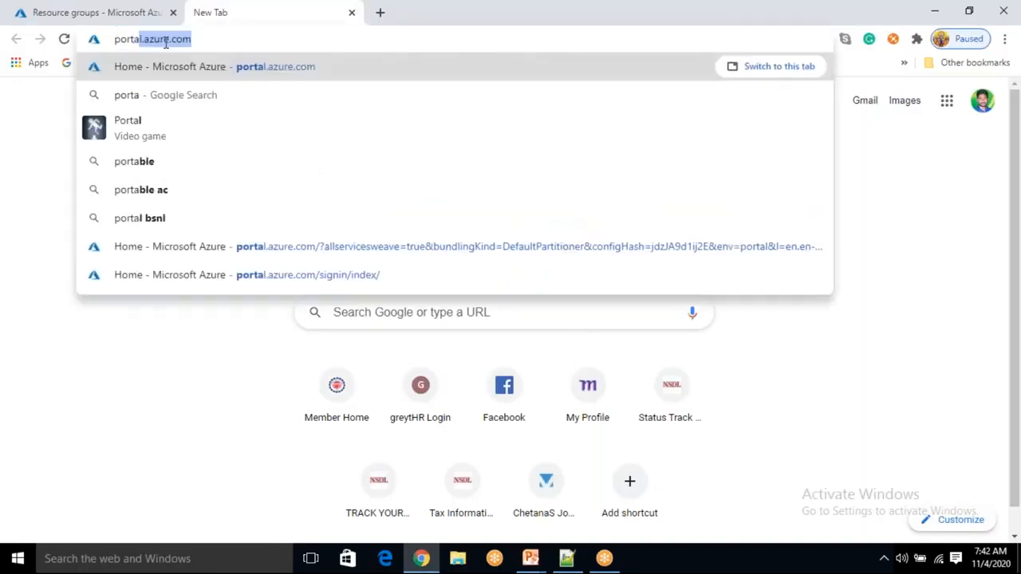
{"action": "key", "text": "Return"}
{"action": "left_click", "coordinate": [113, 13]}
{"action": "left_click", "coordinate": [230, 12]}
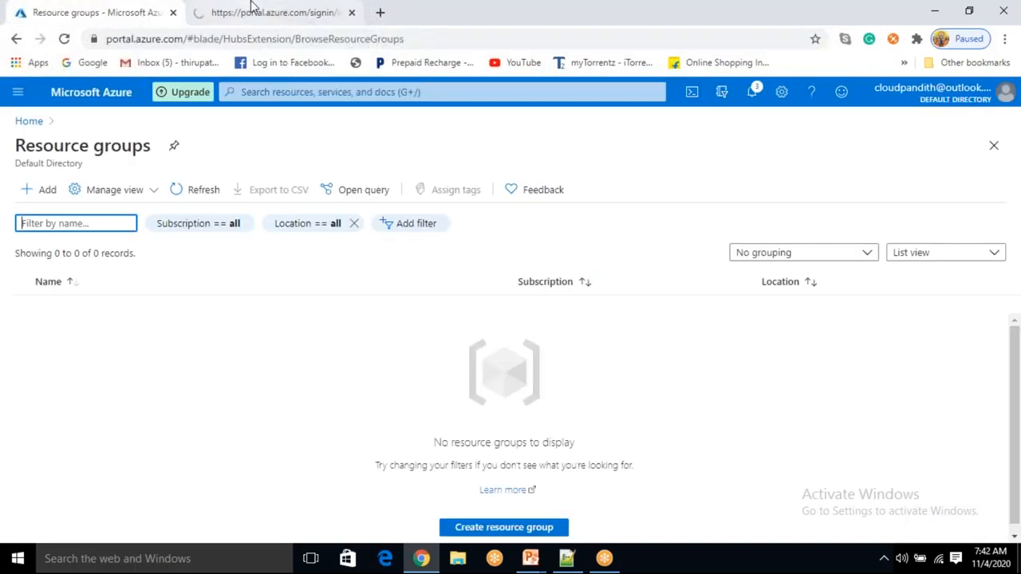
{"action": "left_click", "coordinate": [110, 9]}
{"action": "left_click", "coordinate": [274, 9]}
{"action": "left_click", "coordinate": [104, 8]}
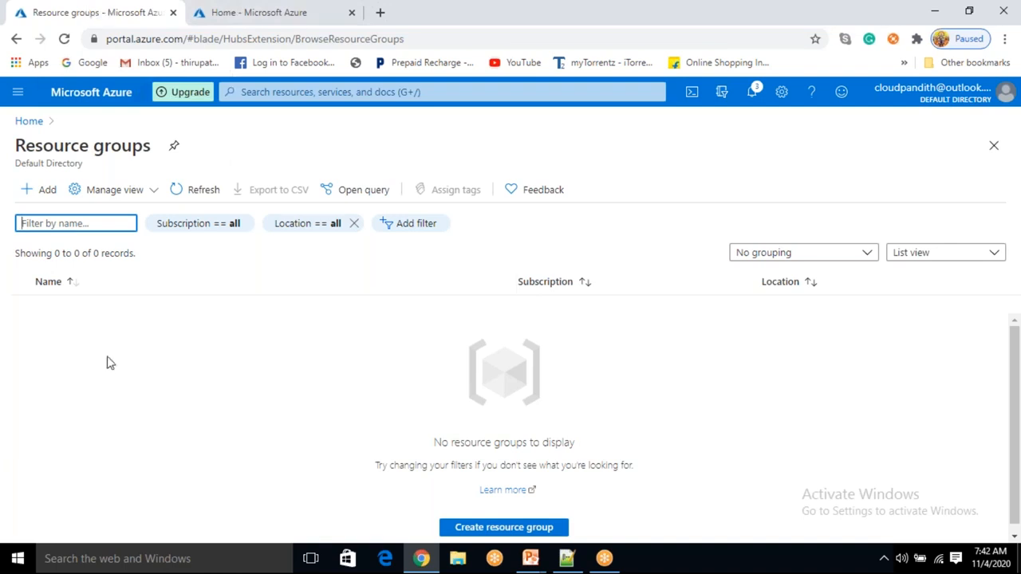
{"action": "left_click", "coordinate": [269, 14]}
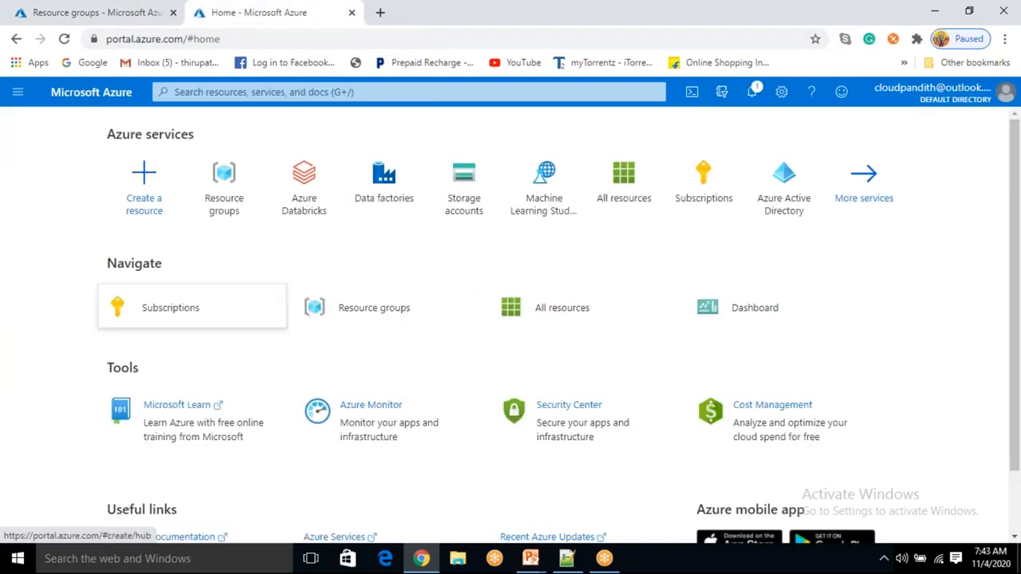
{"action": "left_click", "coordinate": [86, 10]}
{"action": "left_click", "coordinate": [269, 10]}
{"action": "left_click", "coordinate": [130, 10]}
{"action": "left_click", "coordinate": [231, 12]}
{"action": "left_click", "coordinate": [126, 13]}
{"action": "left_click", "coordinate": [219, 6]}
{"action": "left_click", "coordinate": [93, 6]}
{"action": "left_click", "coordinate": [132, 364]}
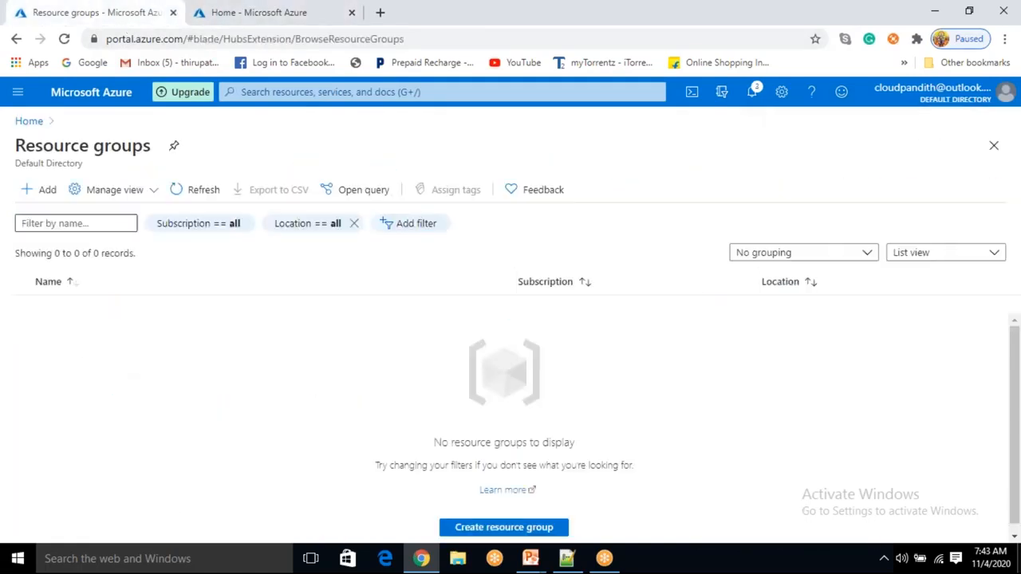
- Open Storage accounts from the portal Home page and start adding a new storage account
{"action": "left_click", "coordinate": [24, 122]}
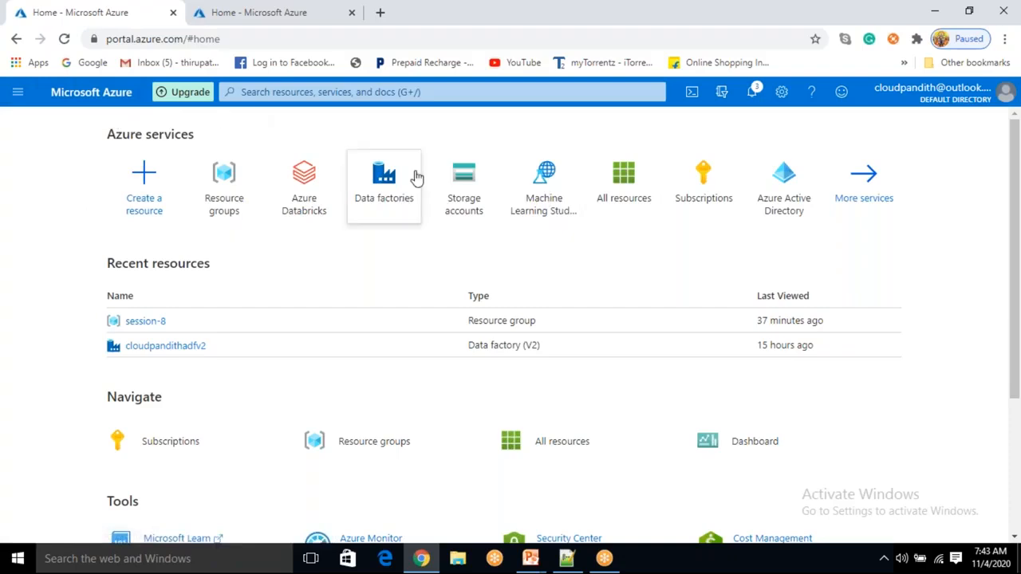
{"action": "left_click", "coordinate": [474, 180]}
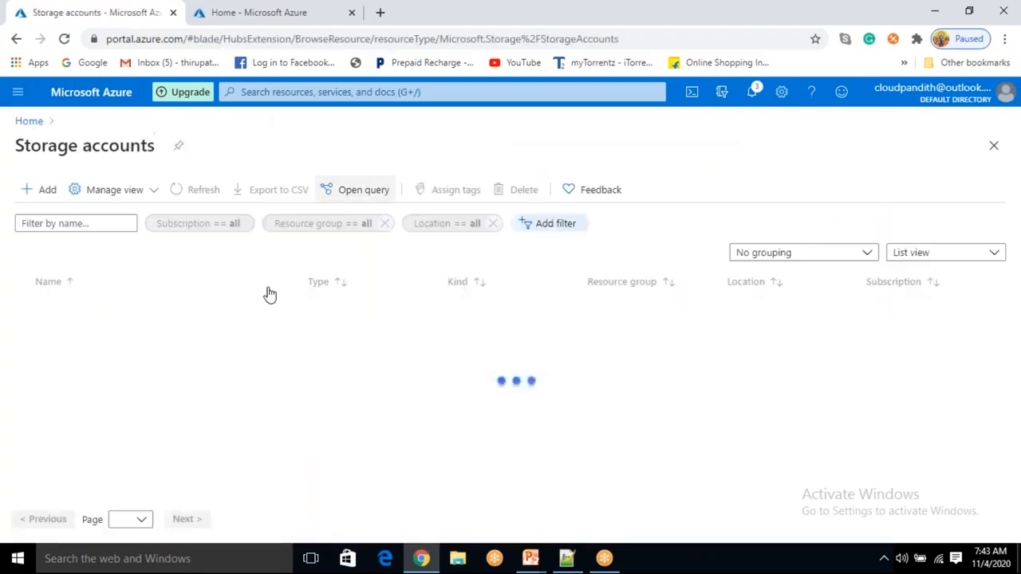
{"action": "left_click", "coordinate": [38, 190]}
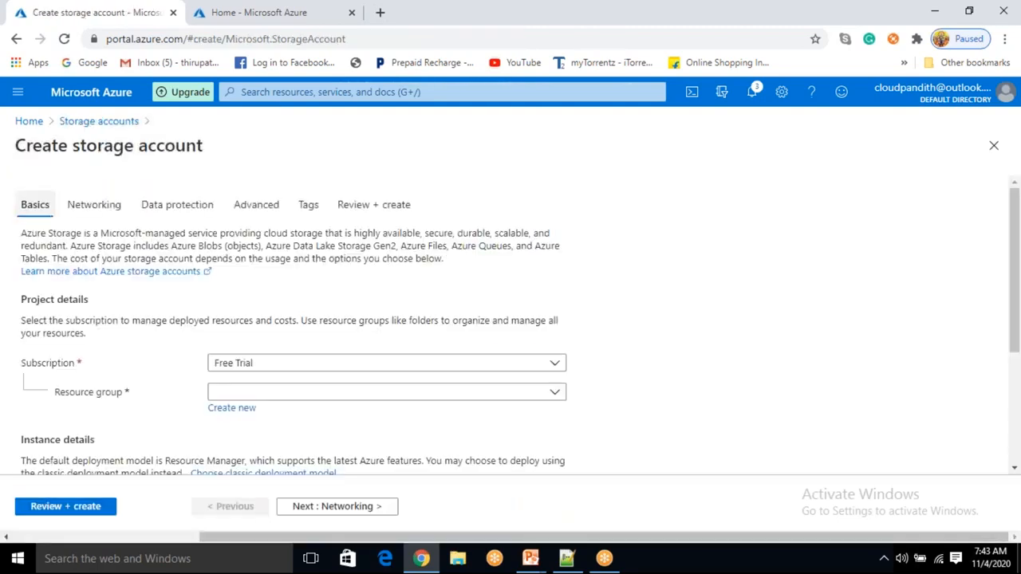
- Create a new resource group named cloudpandith-BI-Master-program for the storage account
{"action": "scroll", "coordinate": [255, 306], "scroll_direction": "down", "scroll_amount": 1}
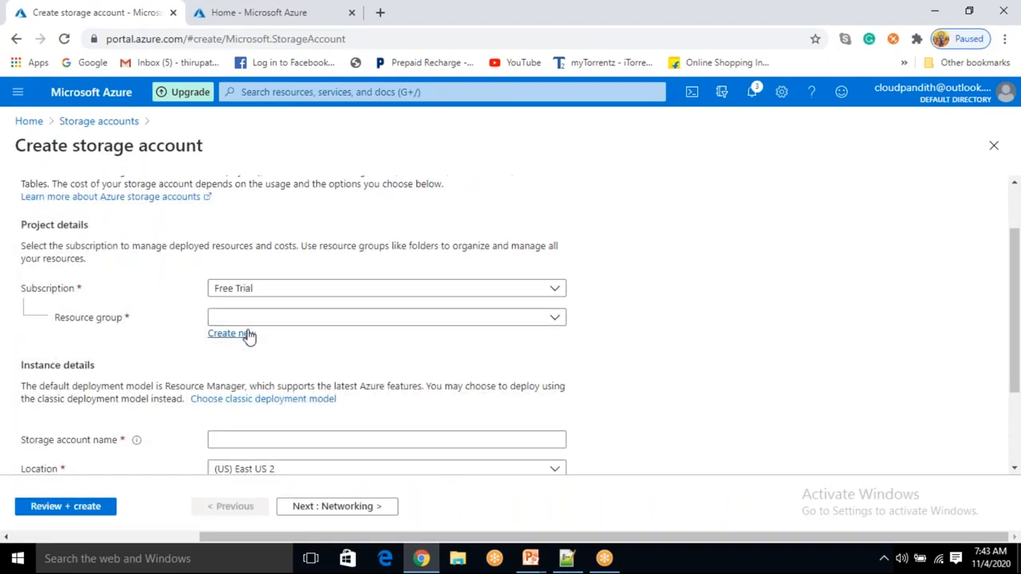
{"action": "left_click", "coordinate": [248, 334]}
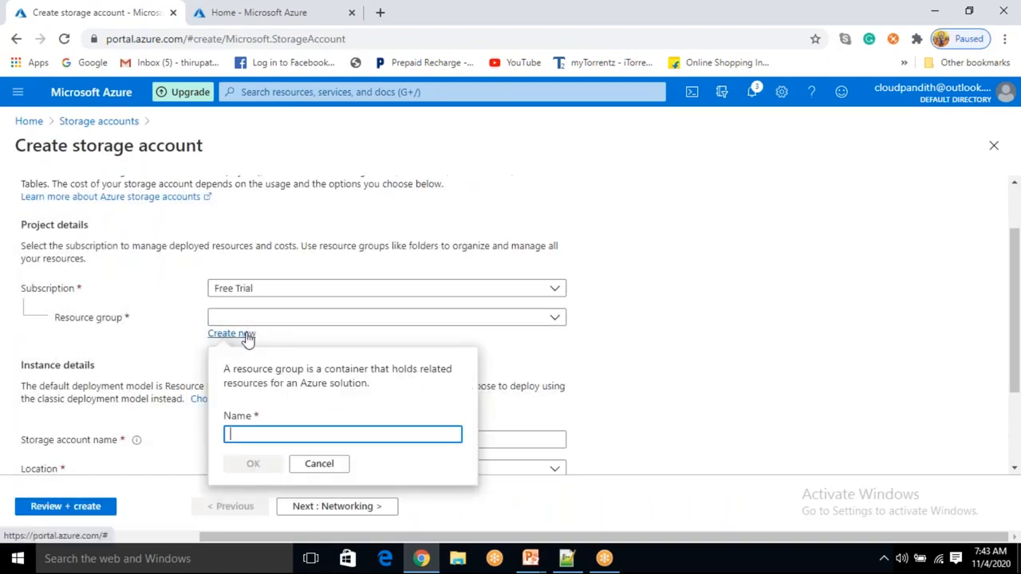
{"action": "type", "text": "cloudpandith-BI-"}
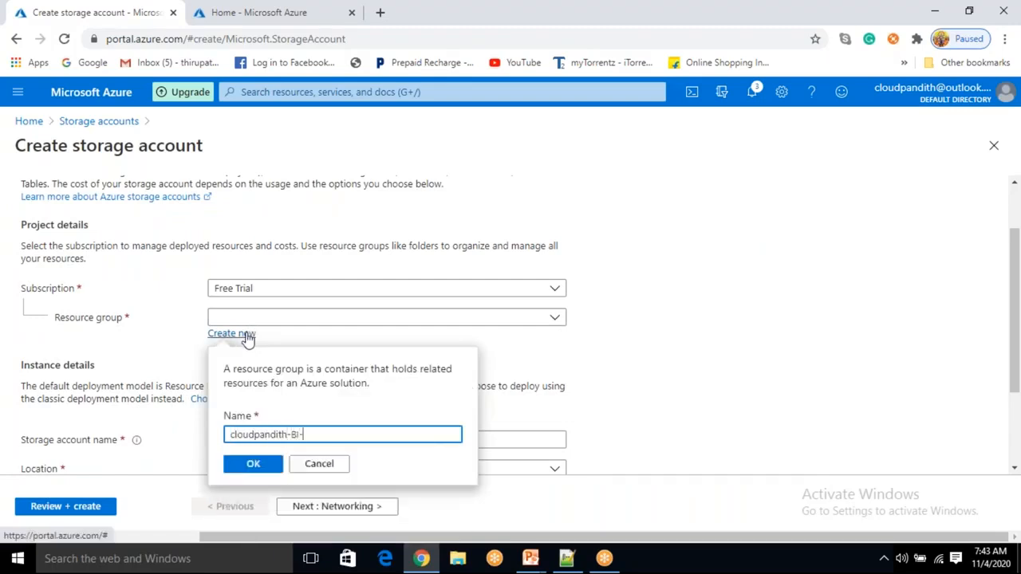
{"action": "type", "text": "Master-program"}
{"action": "left_click", "coordinate": [272, 464]}
- Name the storage account cloudpandithcust
{"action": "scroll", "coordinate": [255, 314], "scroll_direction": "down", "scroll_amount": 2}
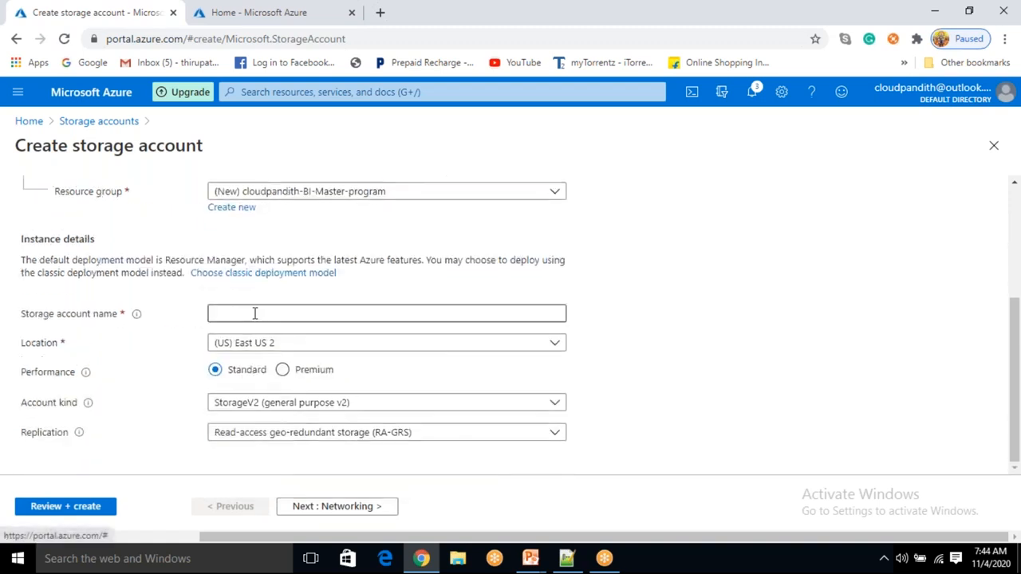
{"action": "left_click", "coordinate": [255, 314]}
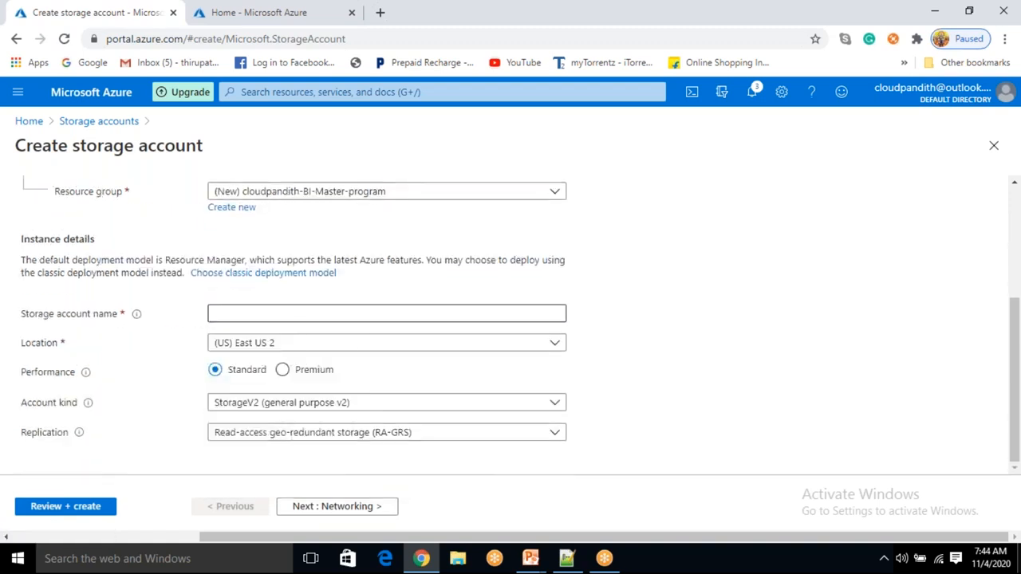
{"action": "left_click", "coordinate": [319, 314]}
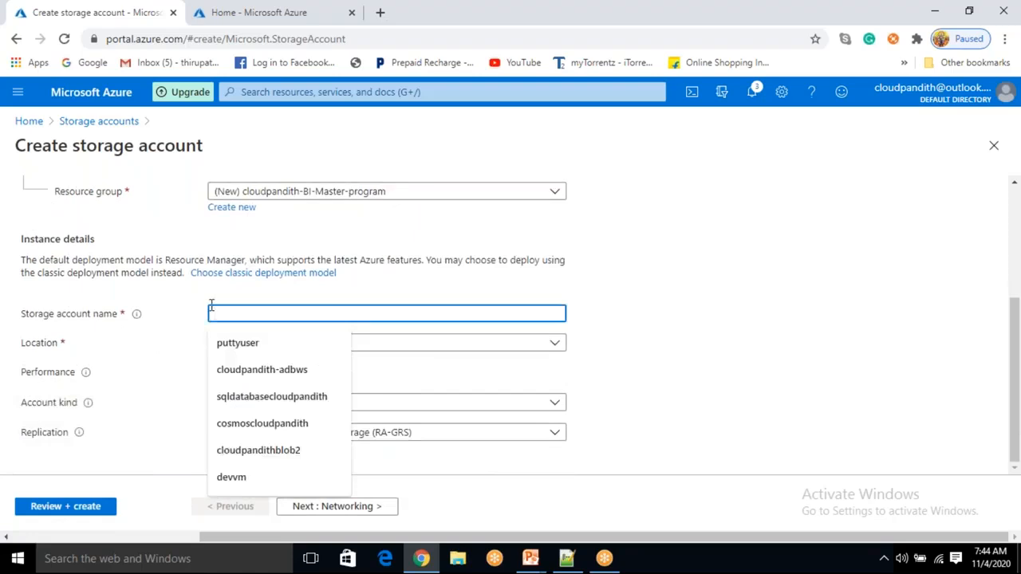
{"action": "type", "text": "cloudpandith"}
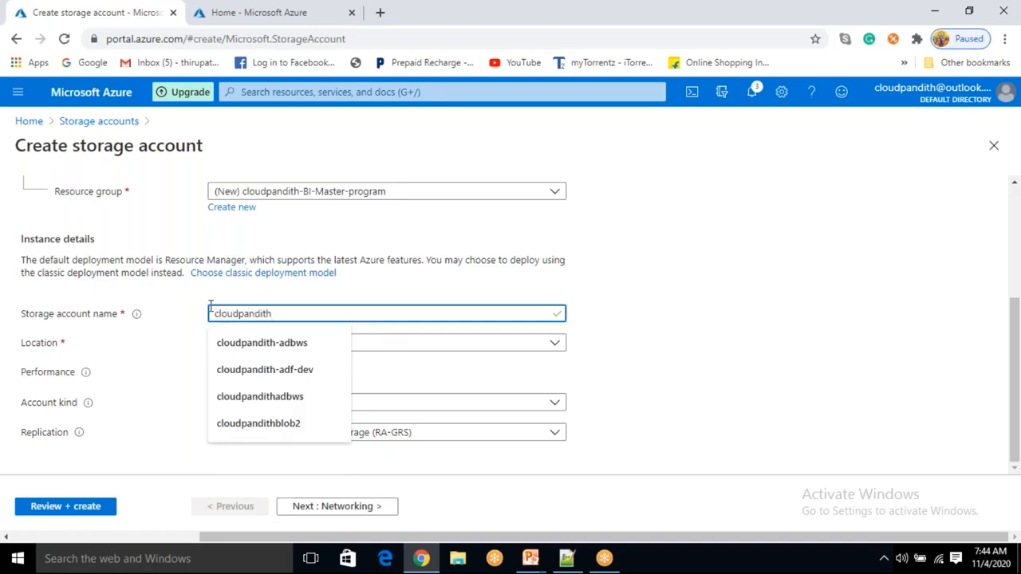
{"action": "left_click", "coordinate": [643, 321]}
{"action": "left_click", "coordinate": [339, 314]}
{"action": "type", "text": "cust"}
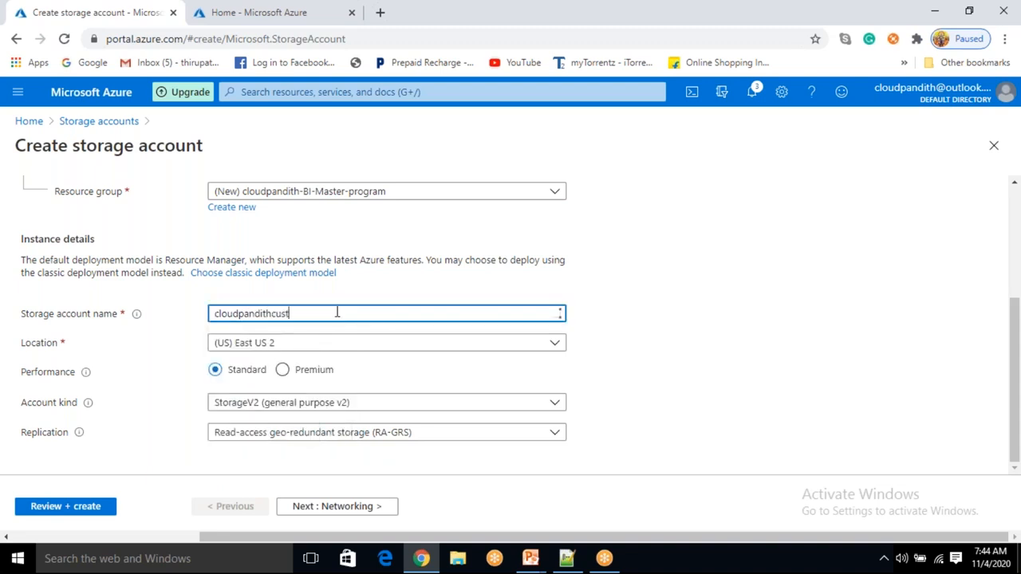
{"action": "left_click", "coordinate": [730, 385]}
{"action": "left_click", "coordinate": [291, 313]}
- Check the Location and Account kind options, keeping (US) East US 2 and StorageV2 (general purpose v2)
{"action": "left_click", "coordinate": [271, 349]}
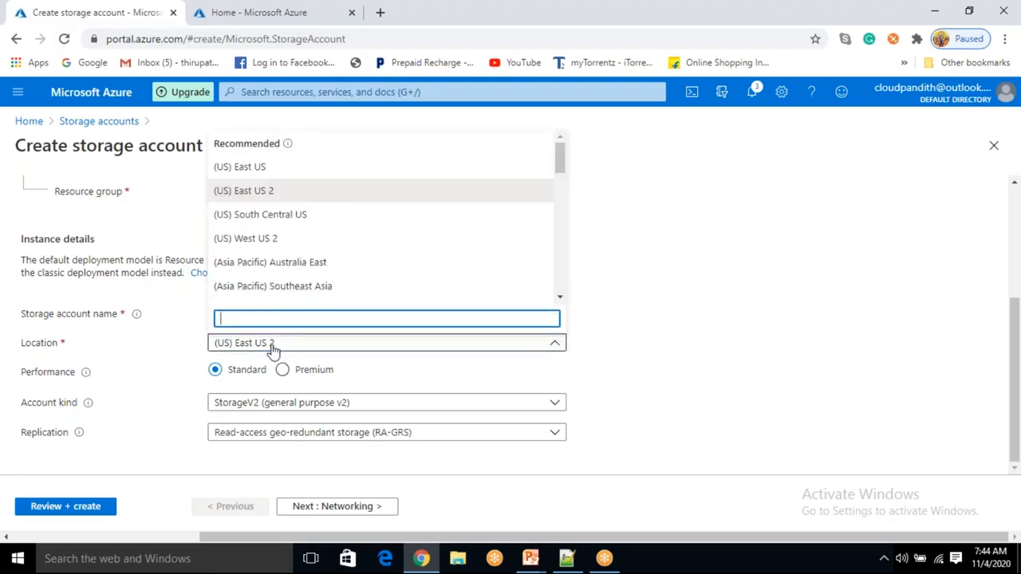
{"action": "left_click", "coordinate": [270, 350]}
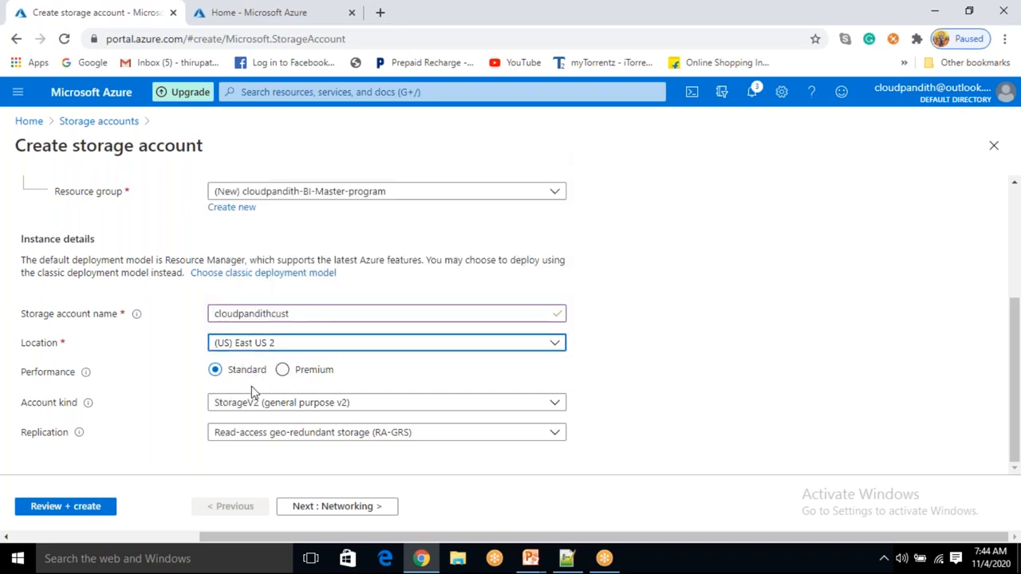
{"action": "left_click", "coordinate": [266, 404]}
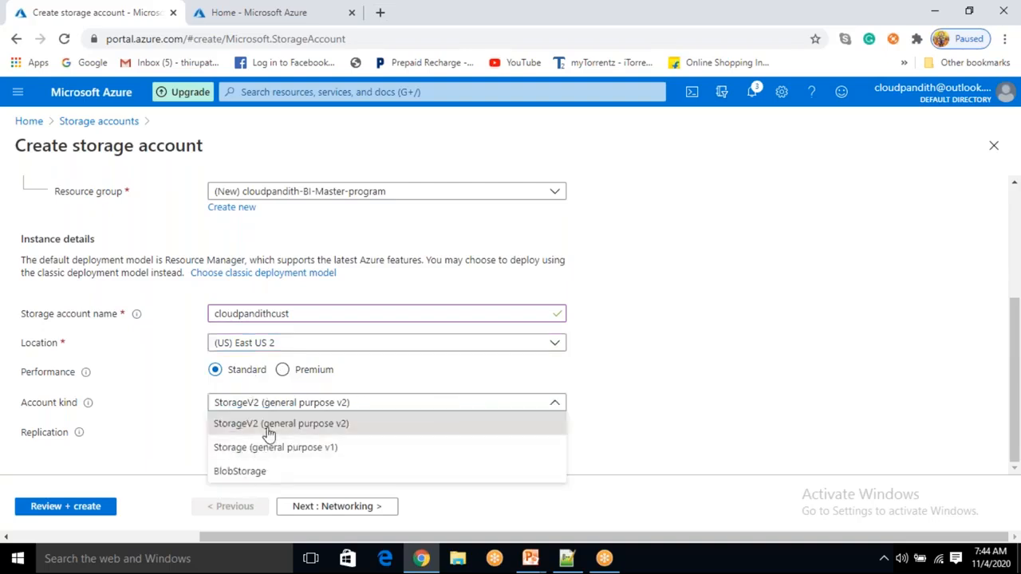
{"action": "left_click", "coordinate": [267, 427]}
{"action": "left_click", "coordinate": [271, 404]}
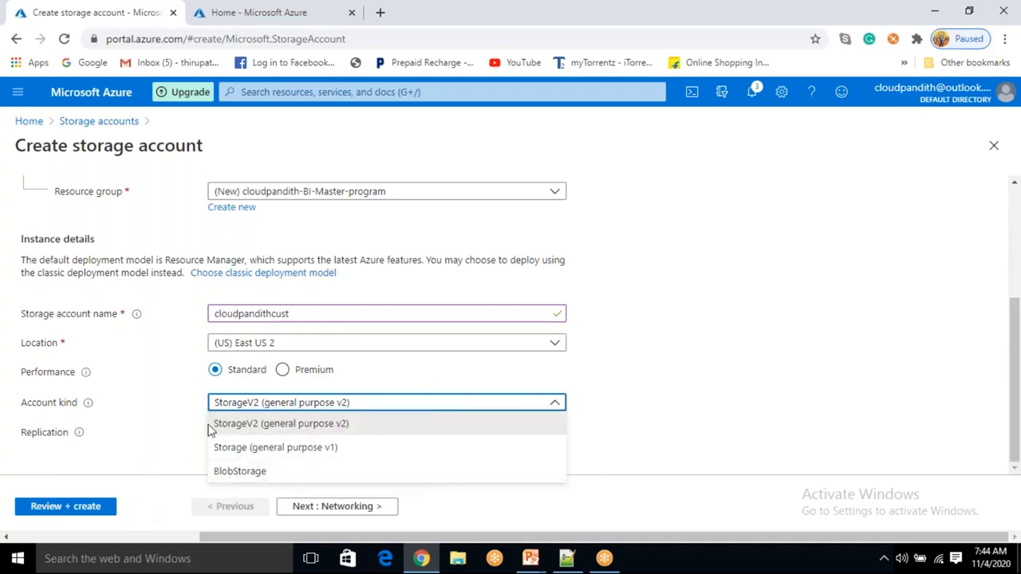
{"action": "left_click", "coordinate": [280, 403]}
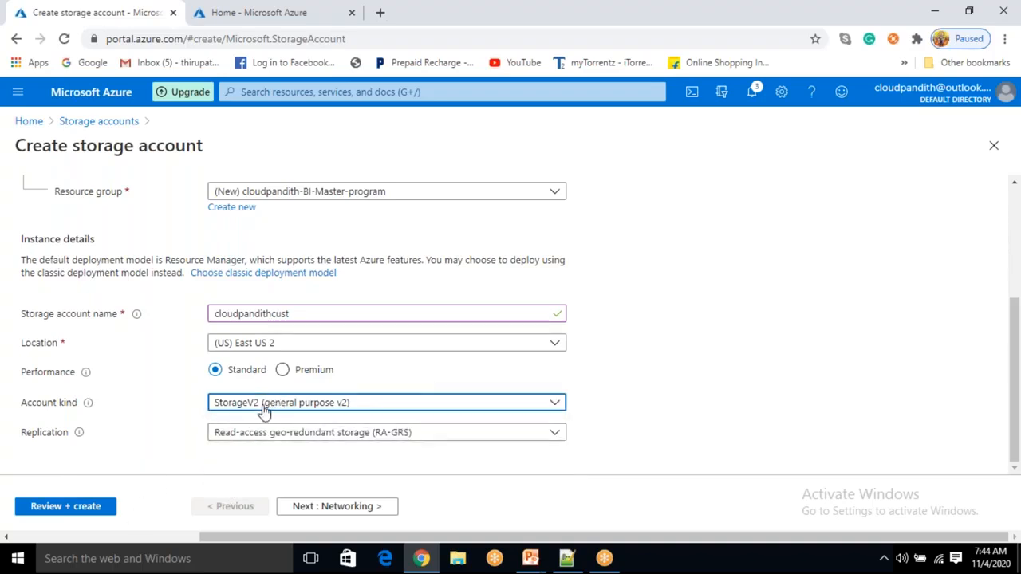
- Check the Replication options, keeping Read-access geo-redundant storage (RA-GRS)
{"action": "left_click", "coordinate": [264, 435]}
{"action": "left_click", "coordinate": [267, 435]}
{"action": "left_click", "coordinate": [265, 436]}
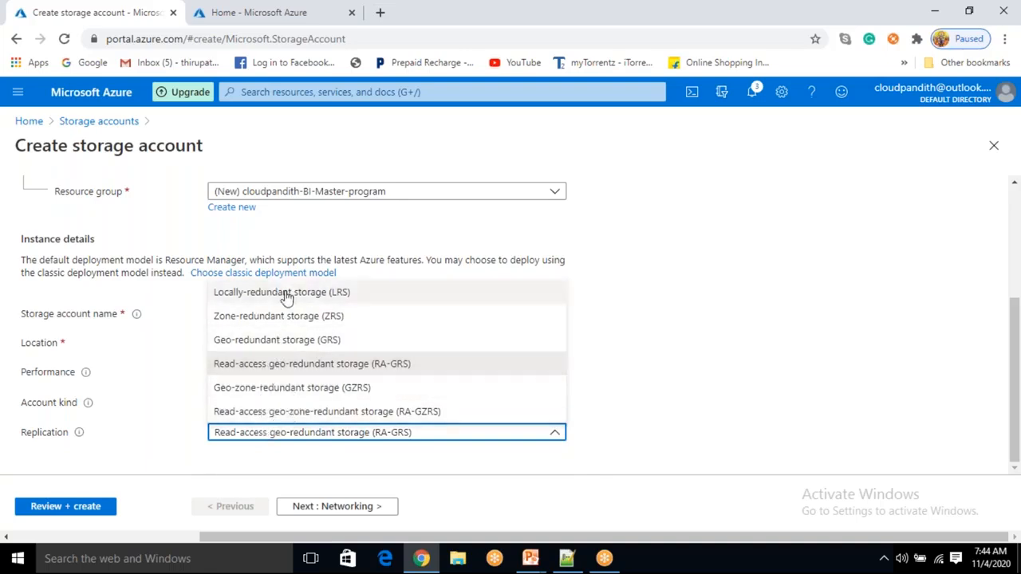
{"action": "left_click", "coordinate": [638, 424]}
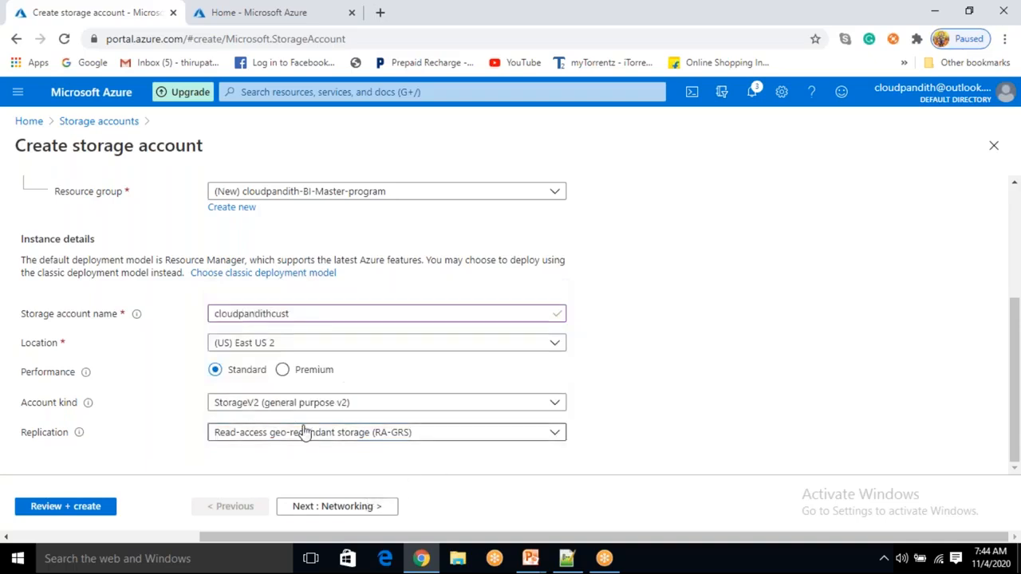
- Proceed to the Networking settings of the new storage account
{"action": "scroll", "coordinate": [307, 427], "scroll_direction": "up", "scroll_amount": 3}
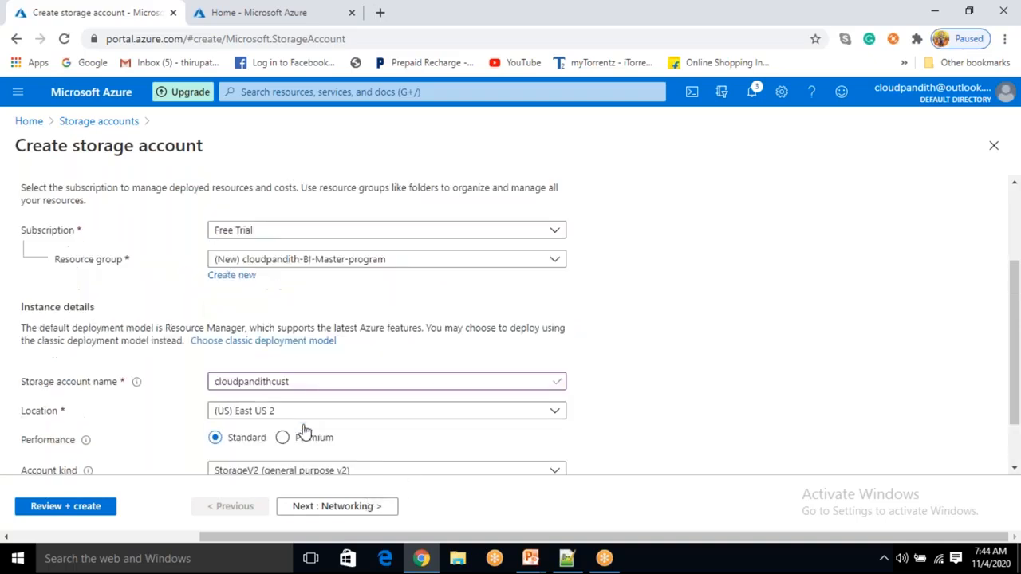
{"action": "left_click", "coordinate": [328, 512]}
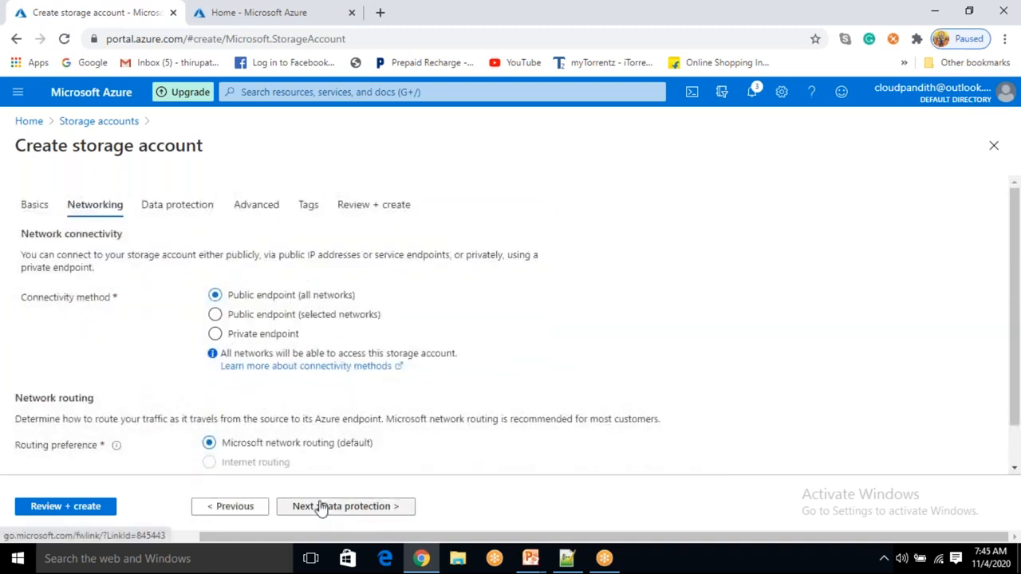
- Move on to the Data protection settings and review the recovery and tracking options
{"action": "left_click", "coordinate": [319, 506]}
{"action": "scroll", "coordinate": [120, 319], "scroll_direction": "down", "scroll_amount": 2}
{"action": "scroll", "coordinate": [120, 319], "scroll_direction": "up", "scroll_amount": 2}
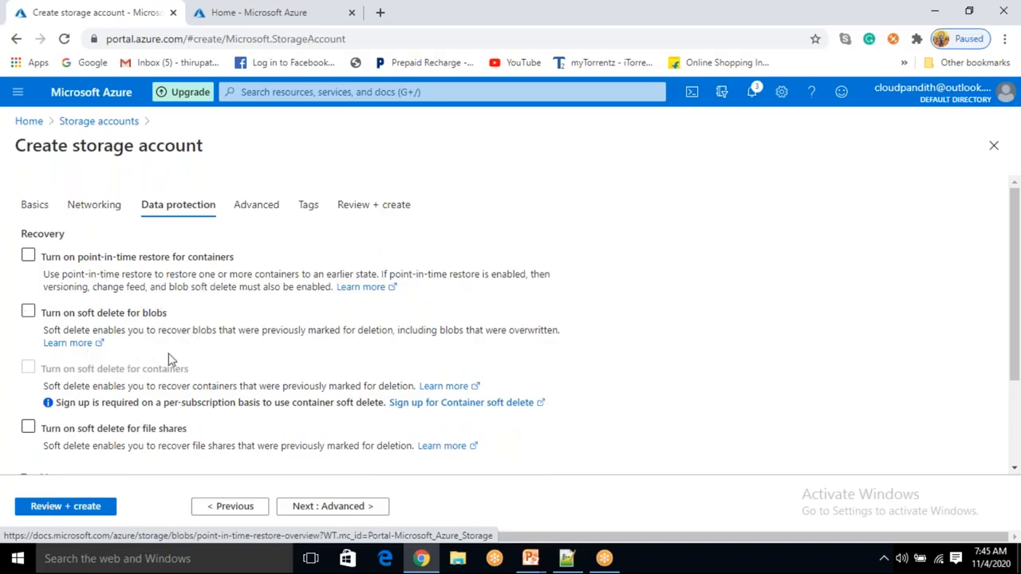
{"action": "scroll", "coordinate": [159, 429], "scroll_direction": "down", "scroll_amount": 3}
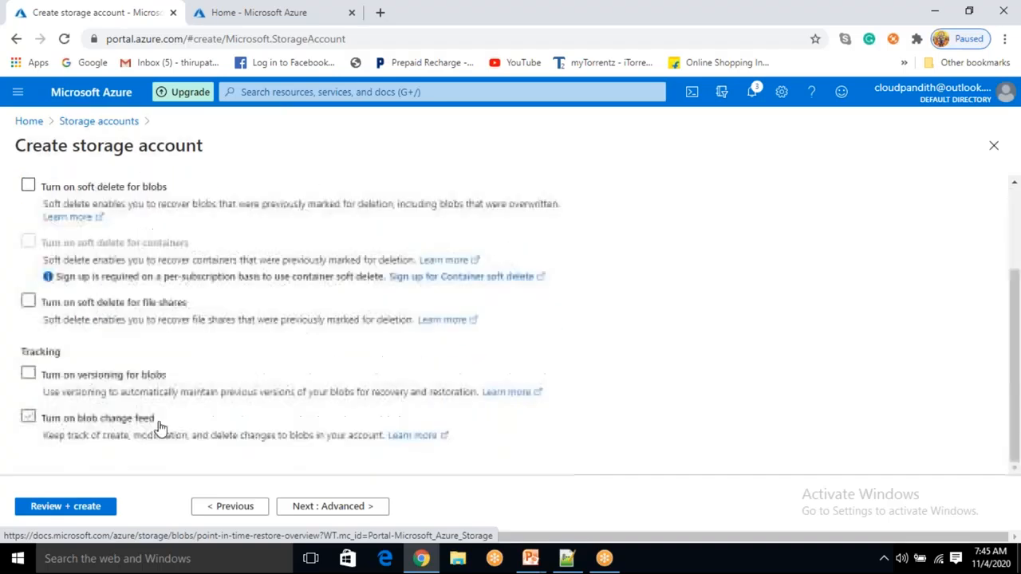
- Open the Advanced settings and review the security and storage options, leaving Hierarchical namespace disabled
{"action": "left_click", "coordinate": [328, 506]}
{"action": "scroll", "coordinate": [209, 343], "scroll_direction": "down", "scroll_amount": 1}
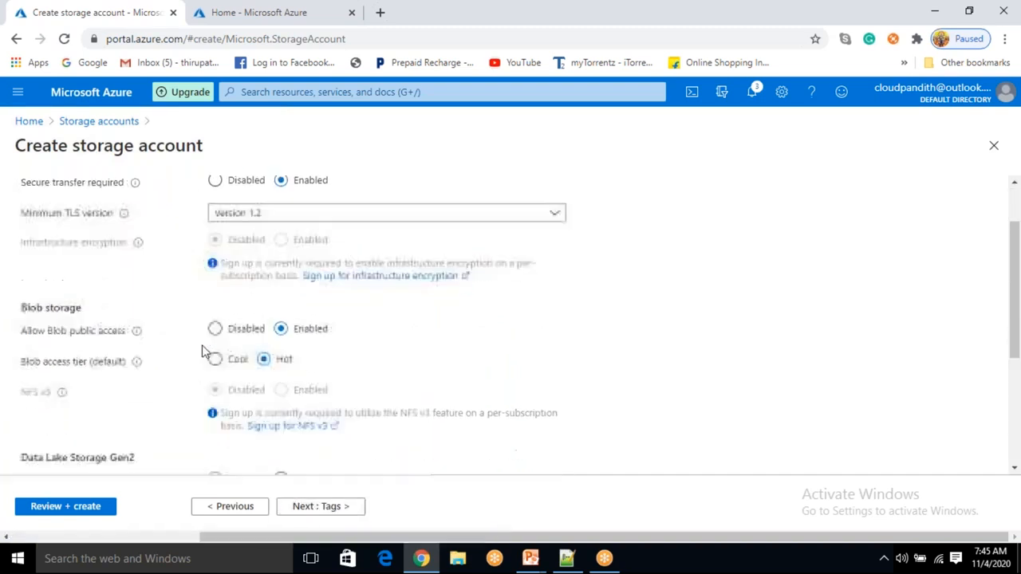
{"action": "scroll", "coordinate": [130, 388], "scroll_direction": "down", "scroll_amount": 3}
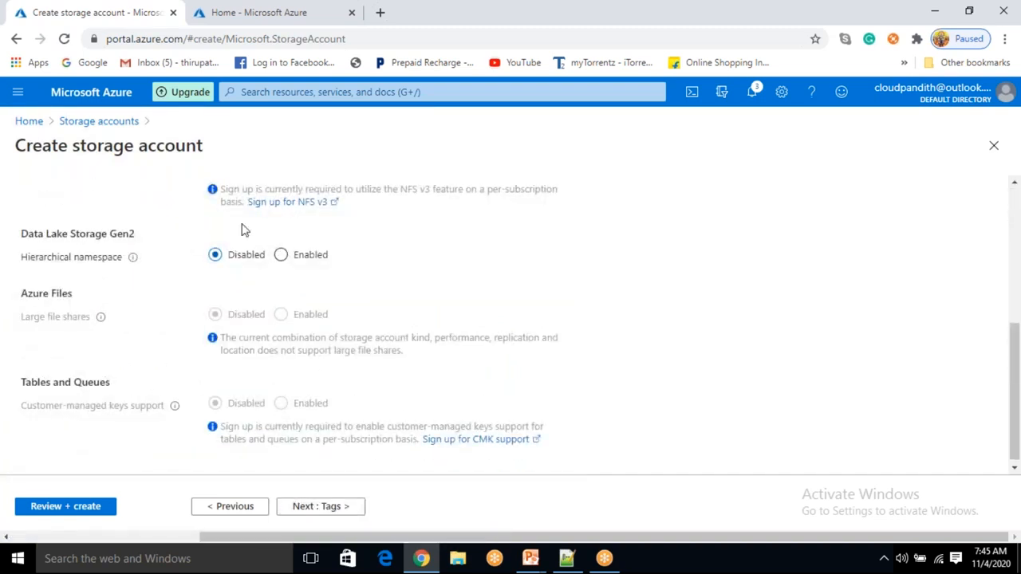
{"action": "scroll", "coordinate": [164, 372], "scroll_direction": "up", "scroll_amount": 1}
{"action": "scroll", "coordinate": [163, 372], "scroll_direction": "up", "scroll_amount": 3}
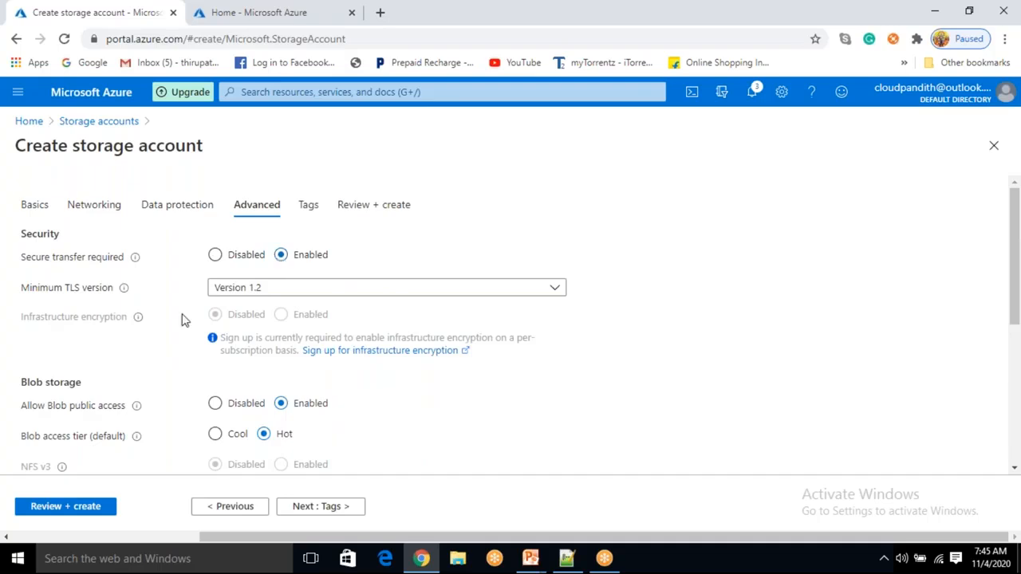
{"action": "scroll", "coordinate": [152, 375], "scroll_direction": "down", "scroll_amount": 1}
{"action": "scroll", "coordinate": [112, 367], "scroll_direction": "down", "scroll_amount": 3}
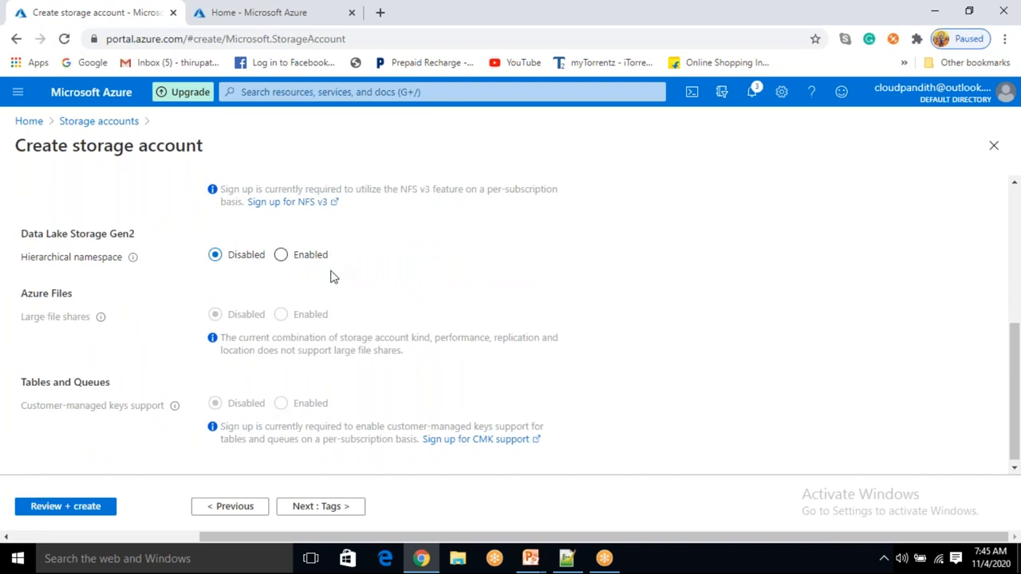
{"action": "left_click", "coordinate": [281, 254]}
{"action": "left_click", "coordinate": [216, 256]}
- Proceed to Tags and add a tag named created_by with the value cloudpandith
{"action": "left_click", "coordinate": [315, 512]}
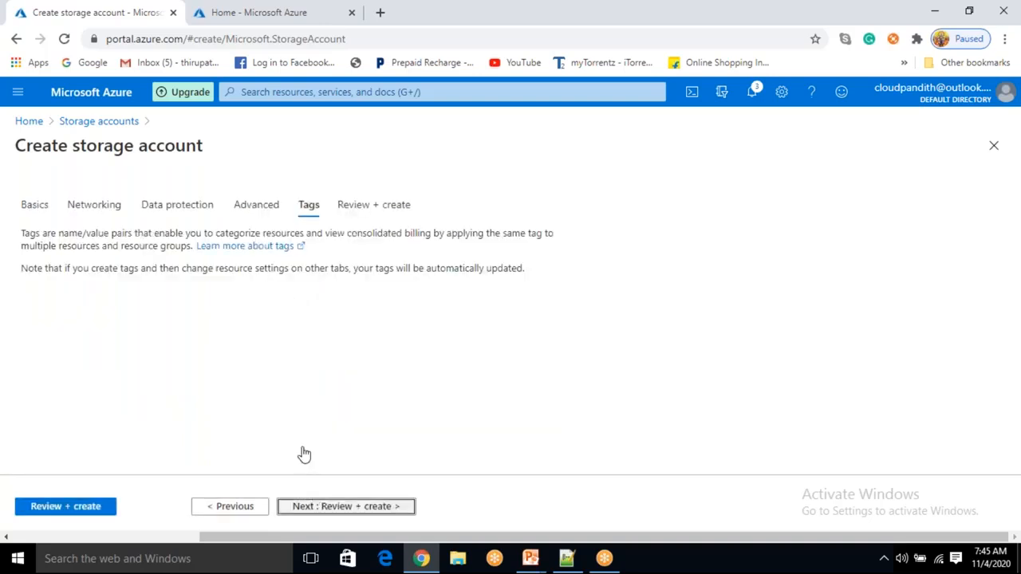
{"action": "left_click", "coordinate": [144, 321]}
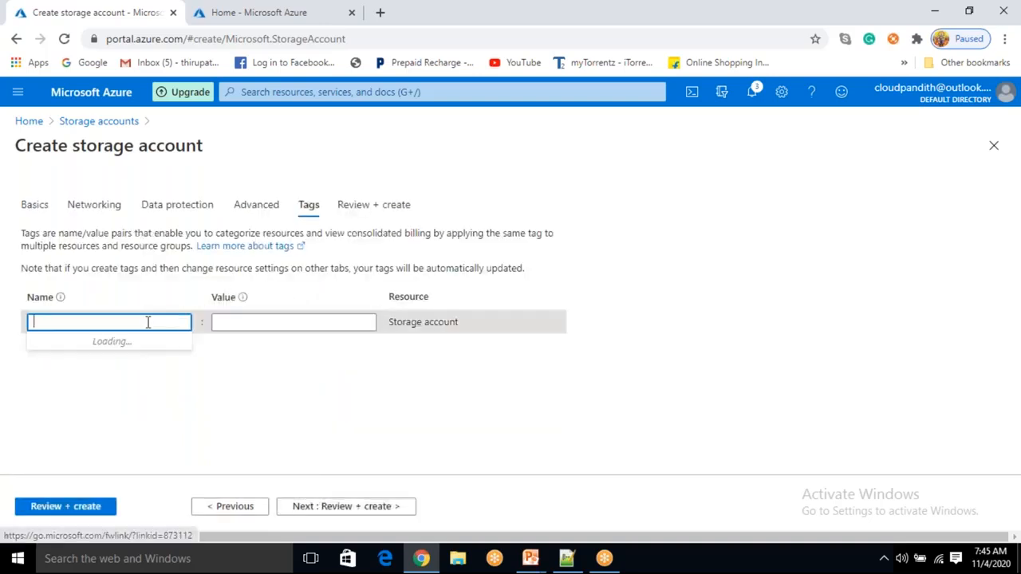
{"action": "type", "text": "creat"}
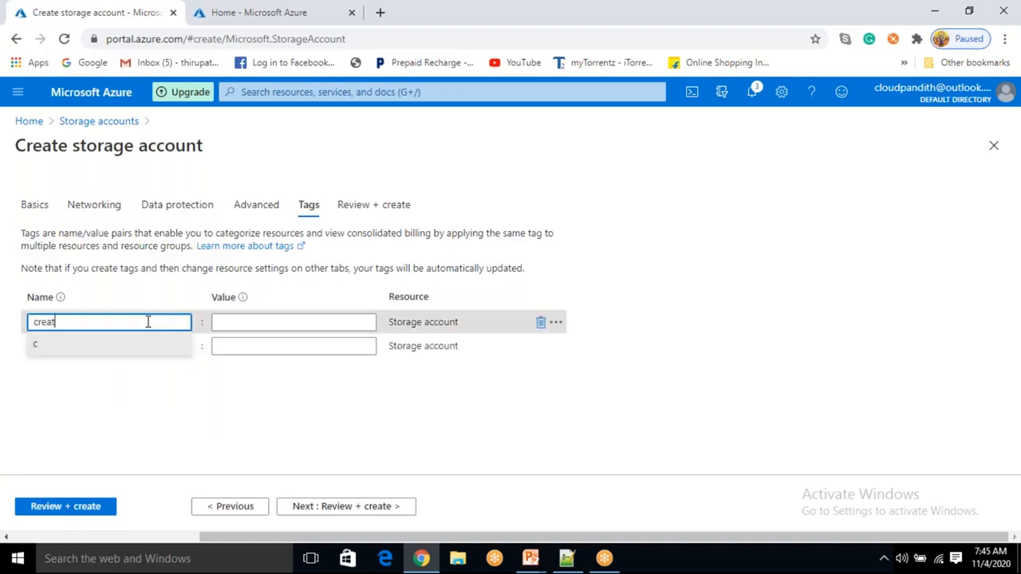
{"action": "type", "text": "ed_by"}
{"action": "key", "text": "Tab"}
{"action": "type", "text": "cloudpandith"}
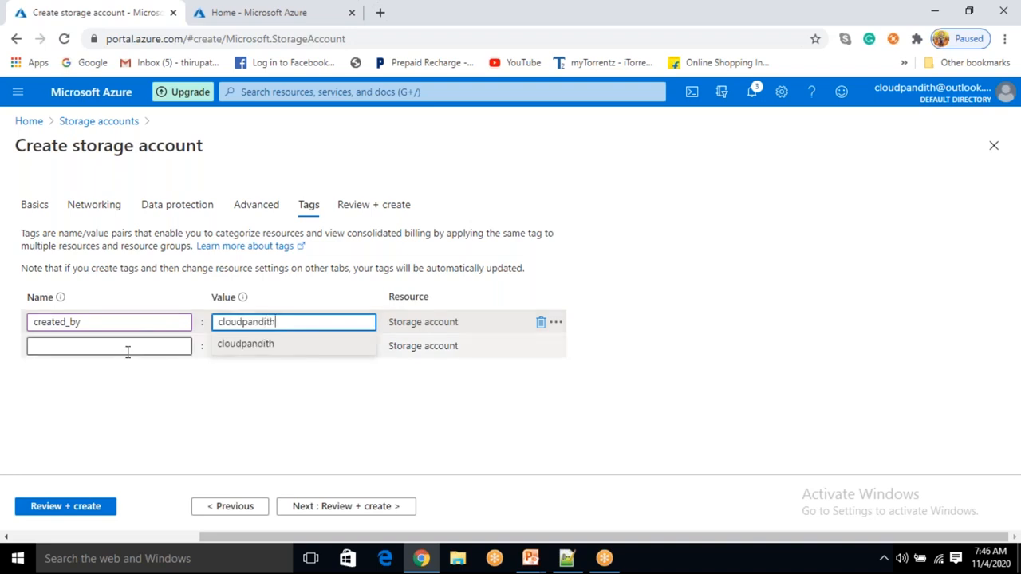
- Add a second tag named team with the value data engineer
{"action": "left_click", "coordinate": [125, 345]}
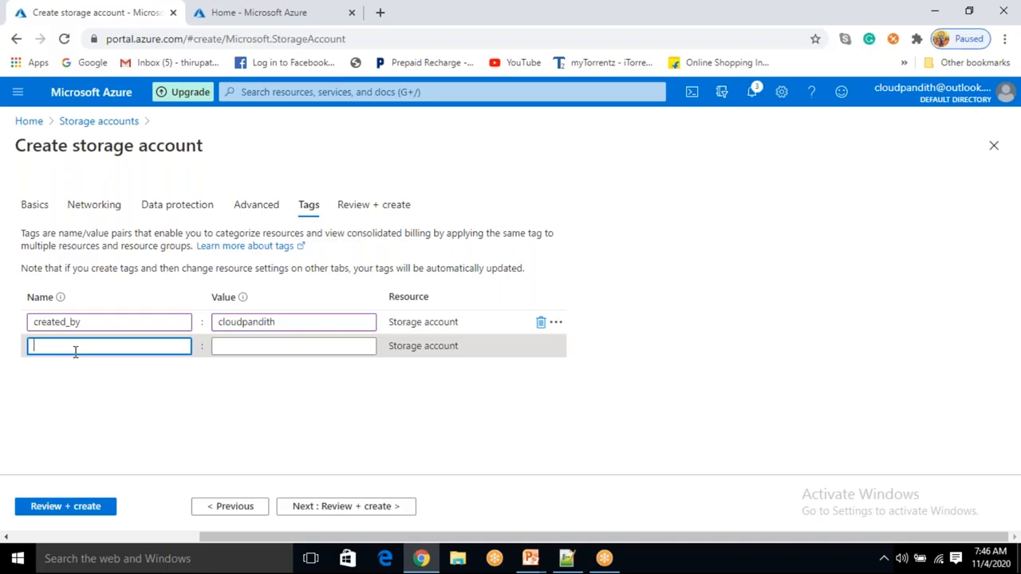
{"action": "type", "text": "eam"}
{"action": "key", "text": "Tab"}
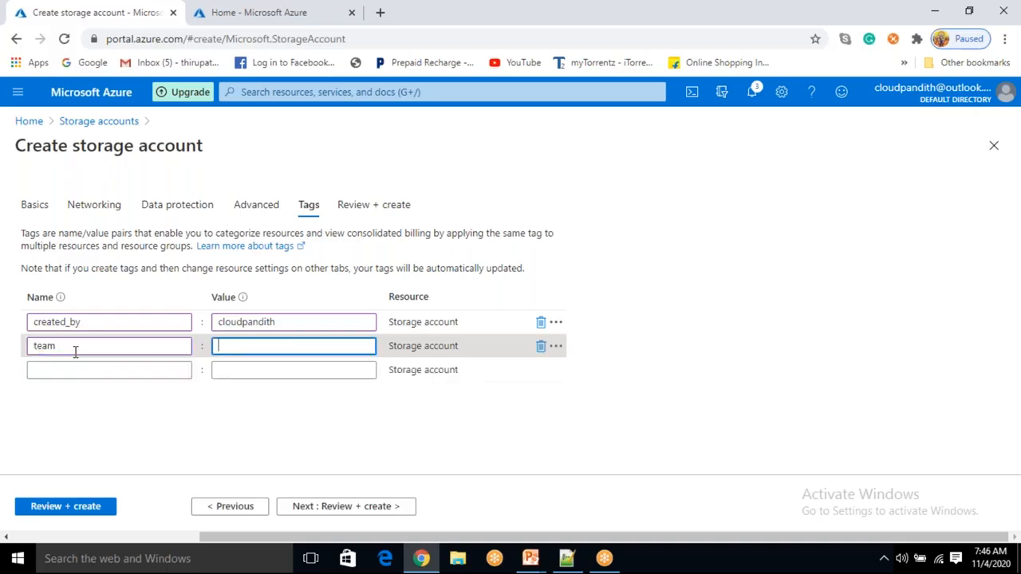
{"action": "type", "text": "data enginee"}
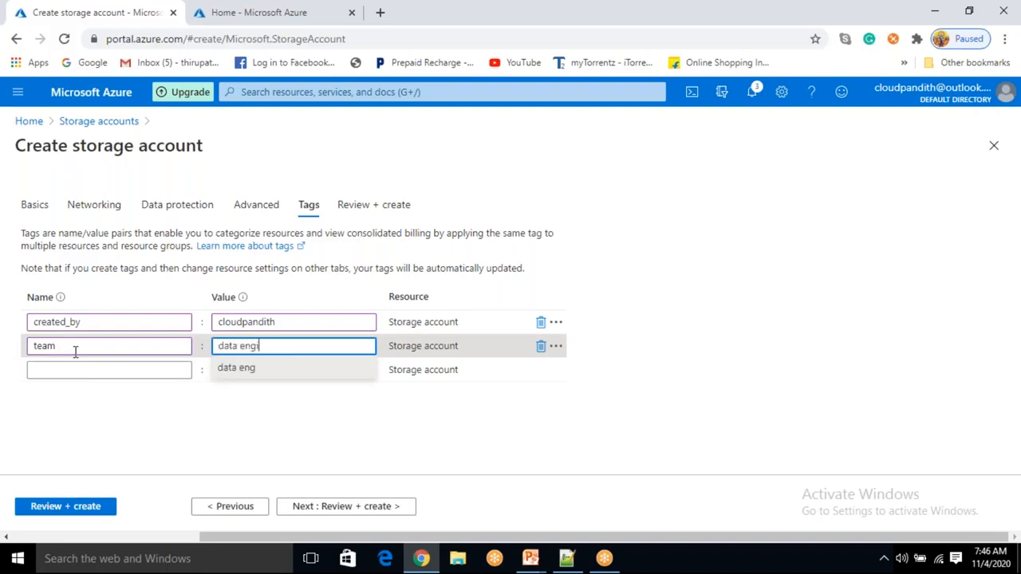
{"action": "type", "text": "r"}
{"action": "left_click", "coordinate": [154, 401]}
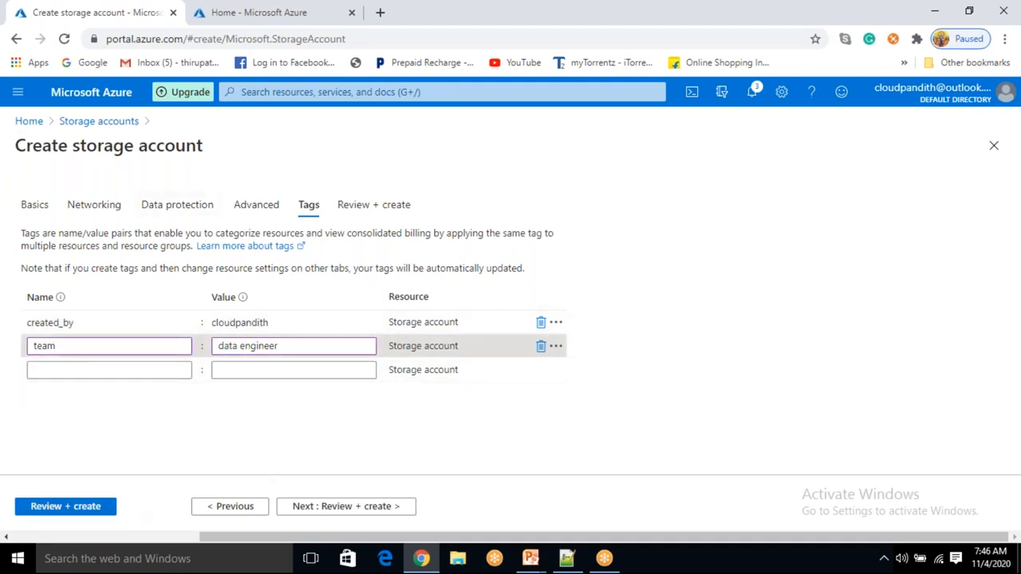
- Review and create the storage account
{"action": "left_click", "coordinate": [51, 511]}
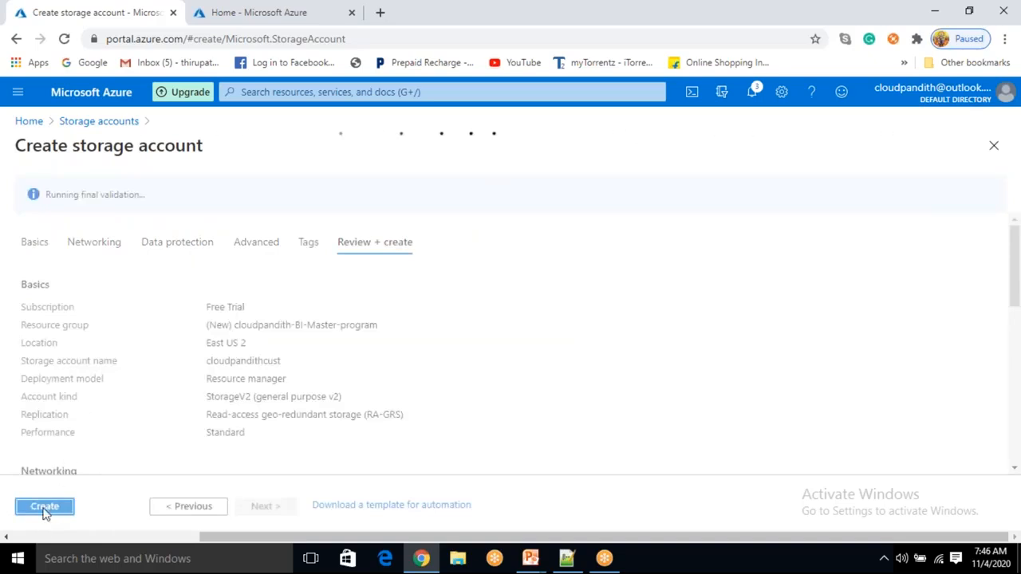
{"action": "left_click", "coordinate": [56, 508]}
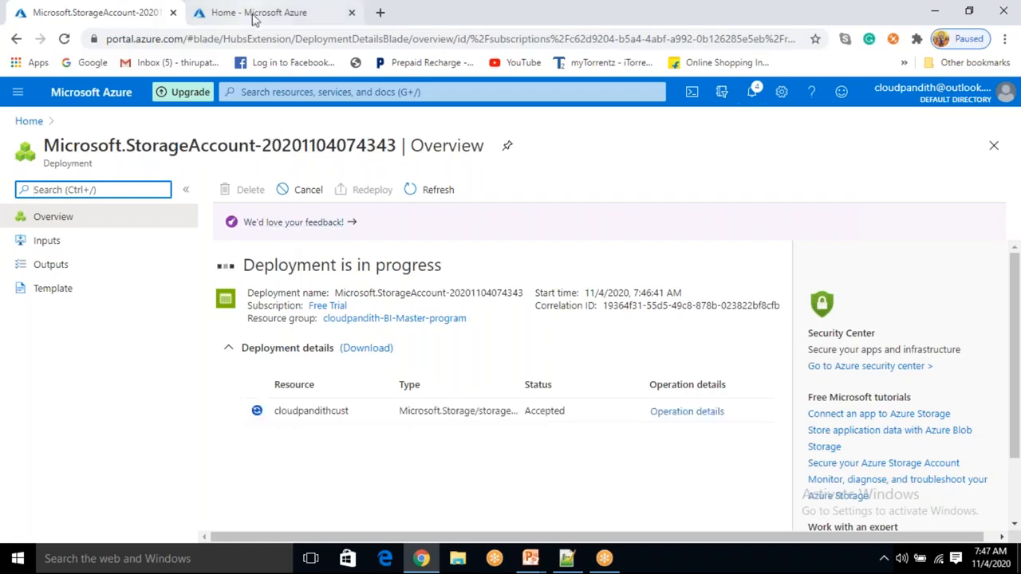
- Start a new Data Factory from the Azure home page and choose resource group cloudpandith-BI-Master-program
{"action": "left_click", "coordinate": [283, 12]}
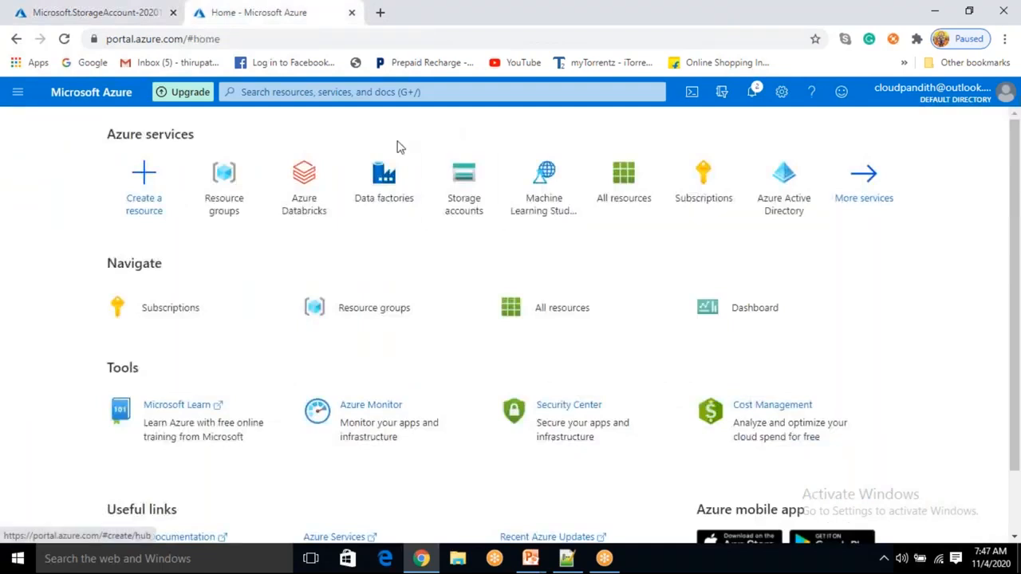
{"action": "left_click", "coordinate": [373, 188]}
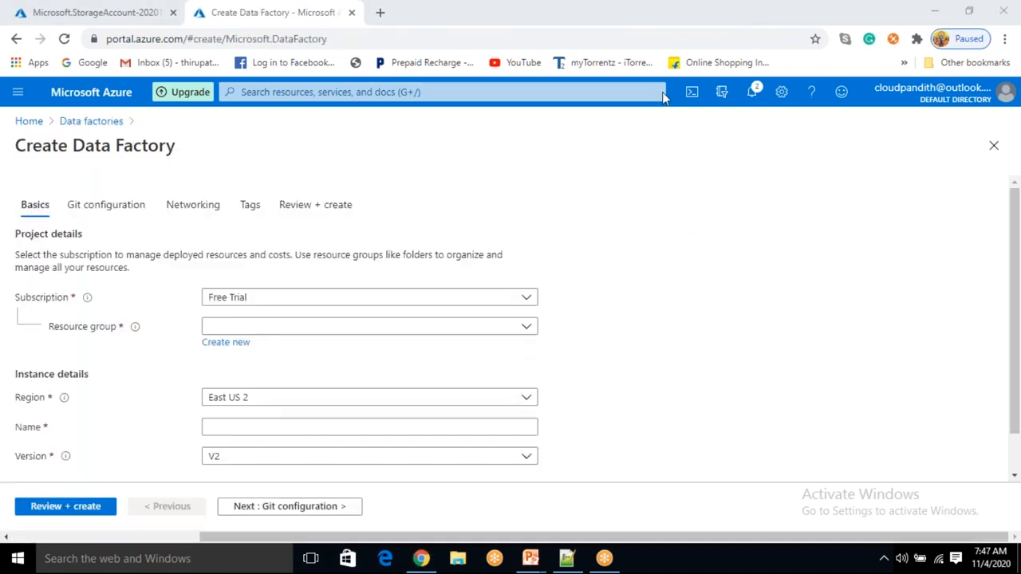
{"action": "left_click", "coordinate": [247, 329]}
{"action": "left_click", "coordinate": [258, 377]}
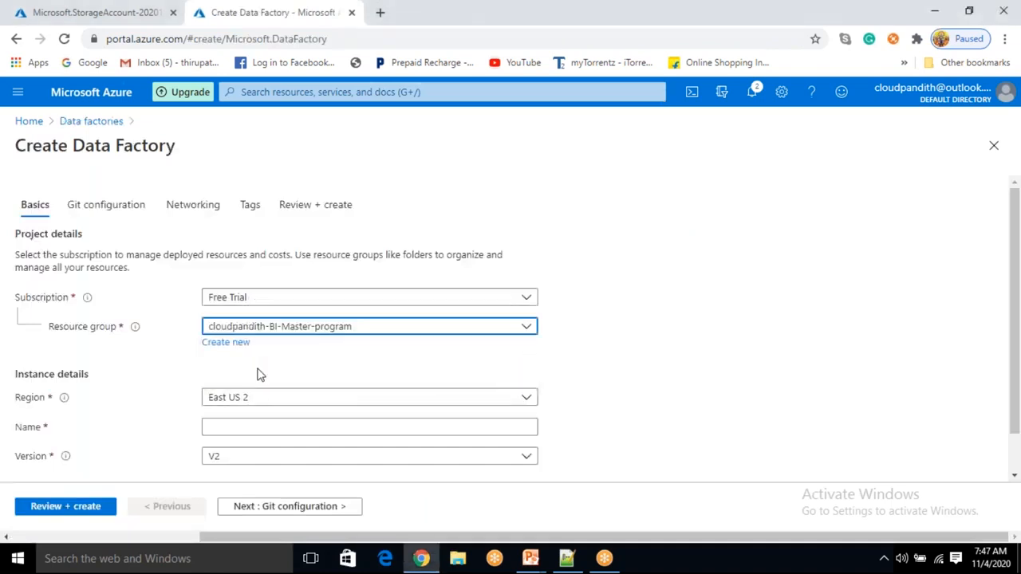
- Set the data factory's Region to East US
{"action": "scroll", "coordinate": [258, 365], "scroll_direction": "down", "scroll_amount": 1}
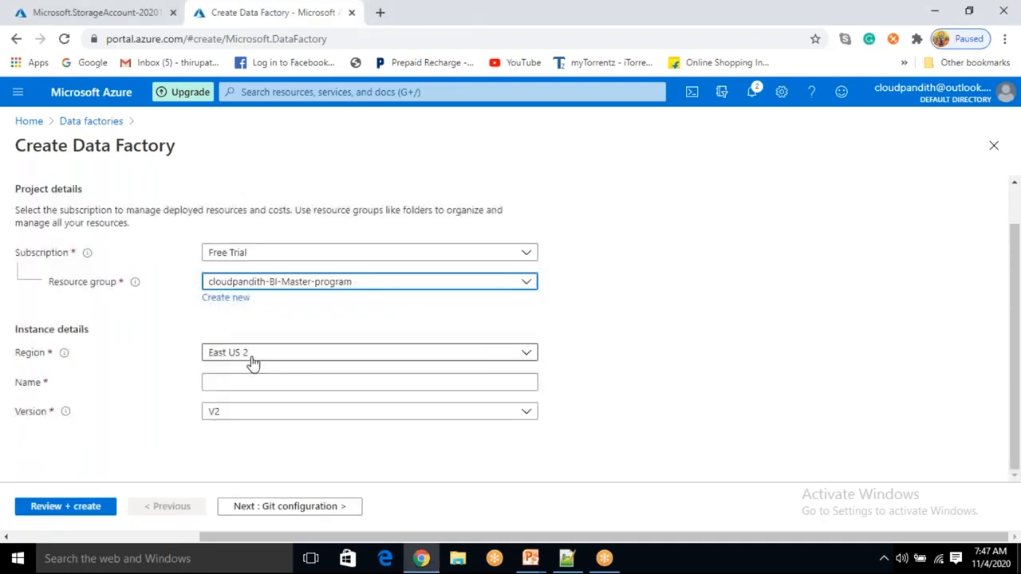
{"action": "left_click", "coordinate": [254, 361]}
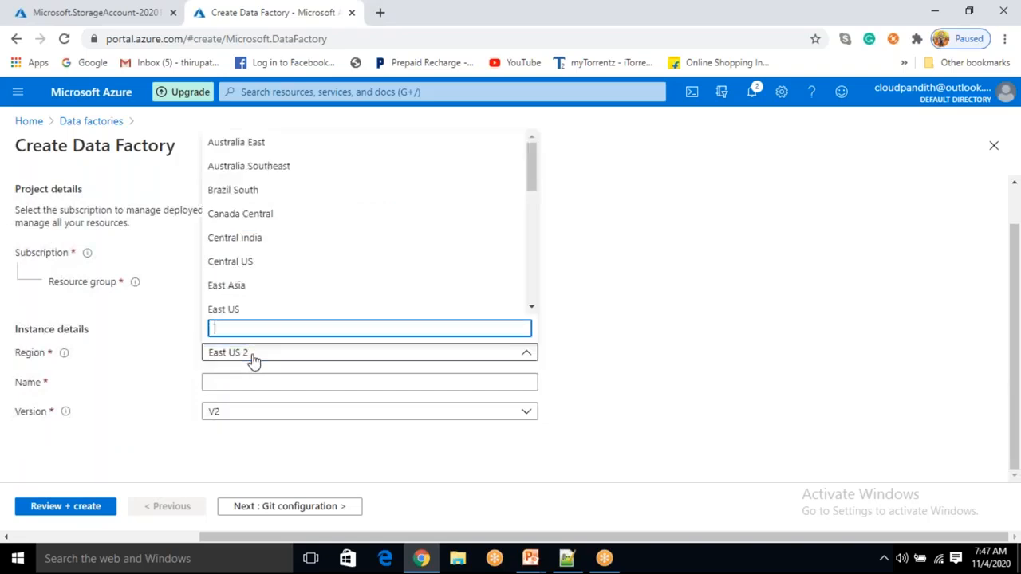
{"action": "left_click", "coordinate": [235, 311]}
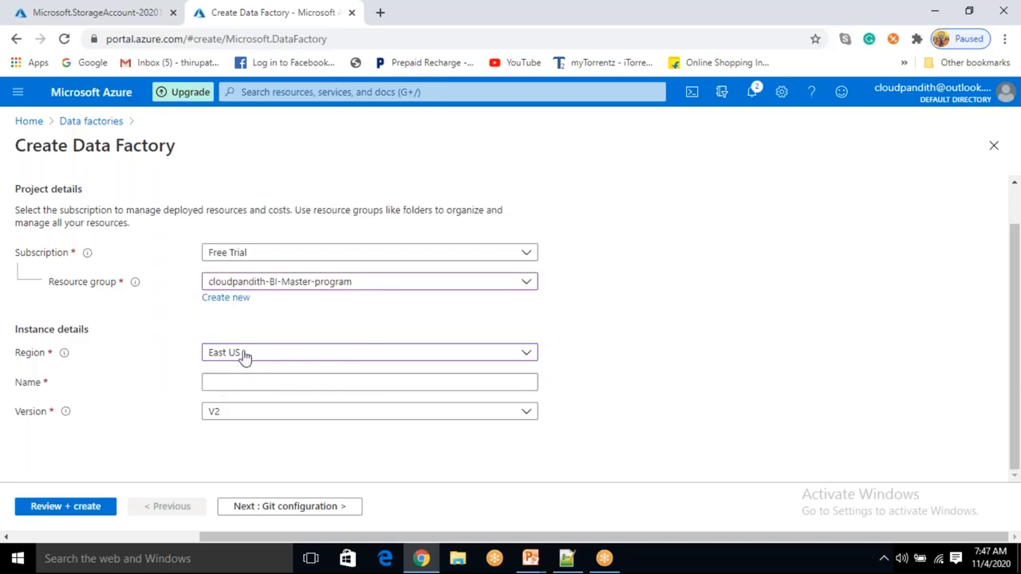
- Name the data factory cloudpandithadfv2
{"action": "left_click", "coordinate": [217, 382]}
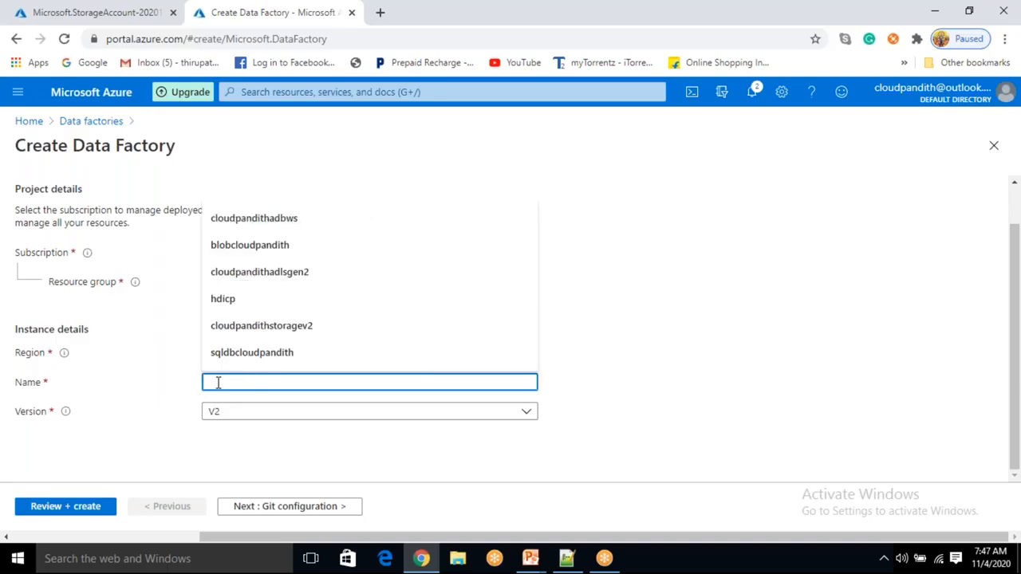
{"action": "left_click", "coordinate": [676, 392]}
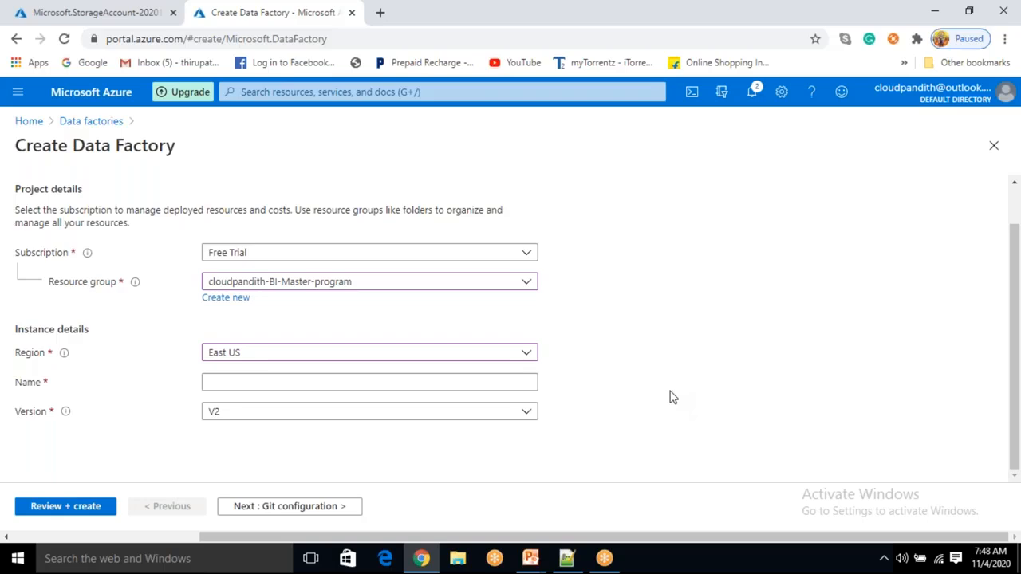
{"action": "left_click", "coordinate": [234, 383]}
{"action": "left_click", "coordinate": [652, 279]}
{"action": "left_click", "coordinate": [286, 385]}
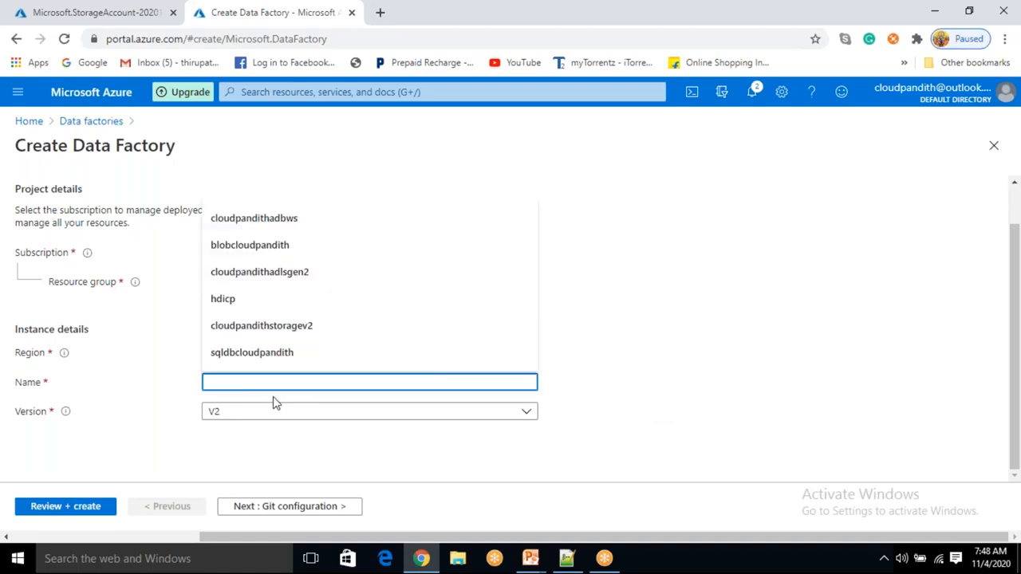
{"action": "type", "text": "cloudpandi"}
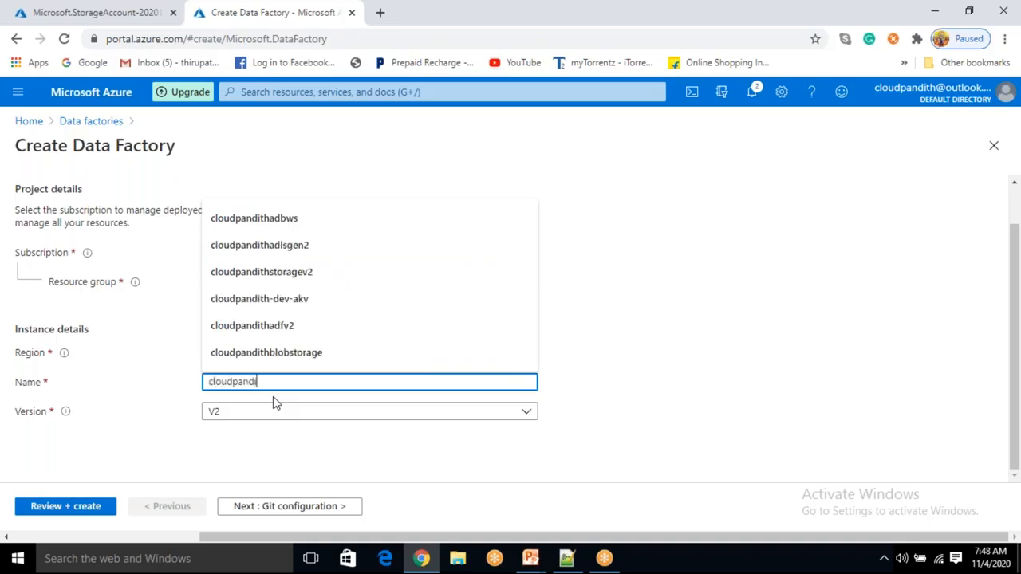
{"action": "type", "text": "thadfv2"}
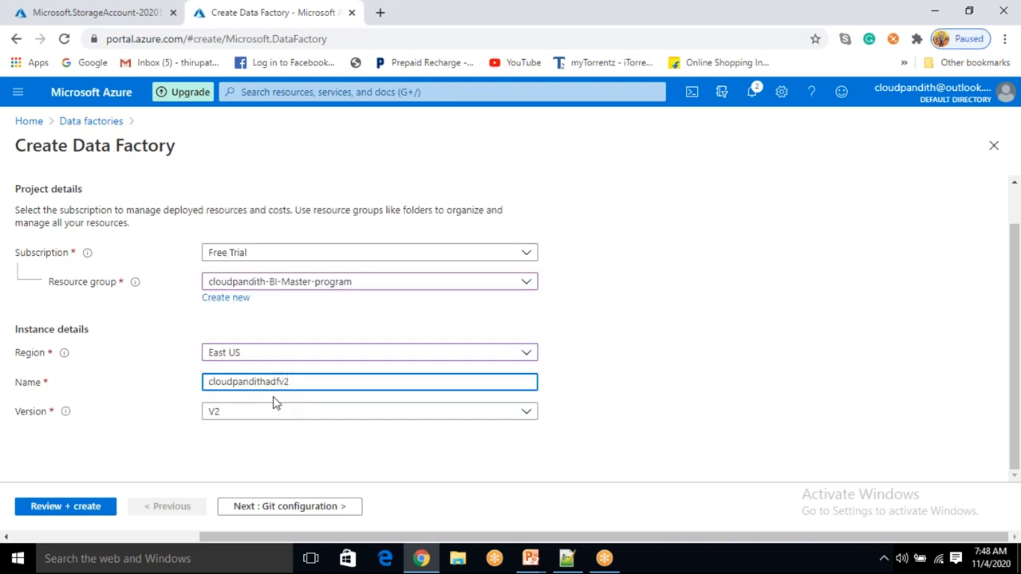
- Examine the entered name and the Version options, keeping V2
{"action": "left_click", "coordinate": [675, 353]}
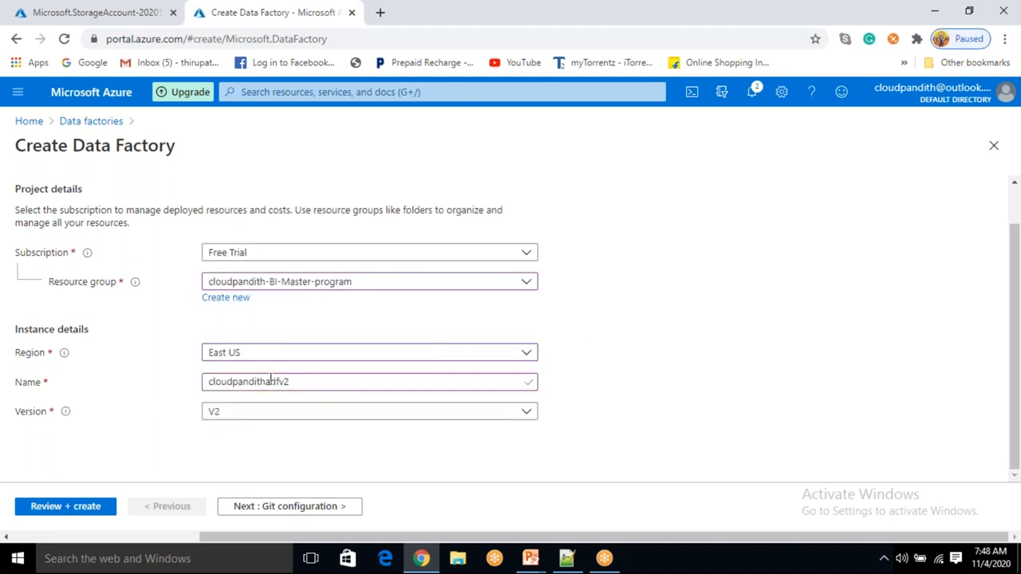
{"action": "left_click_drag", "start_coordinate": [268, 381], "coordinate": [204, 386]}
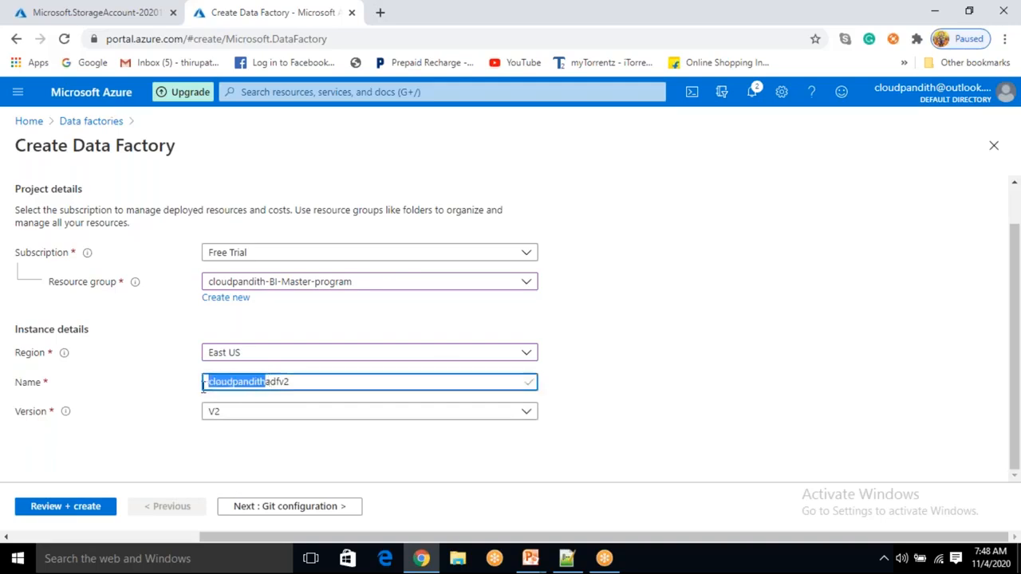
{"action": "left_click", "coordinate": [269, 381]}
{"action": "left_click_drag", "start_coordinate": [288, 381], "coordinate": [383, 376]}
{"action": "left_click", "coordinate": [594, 365]}
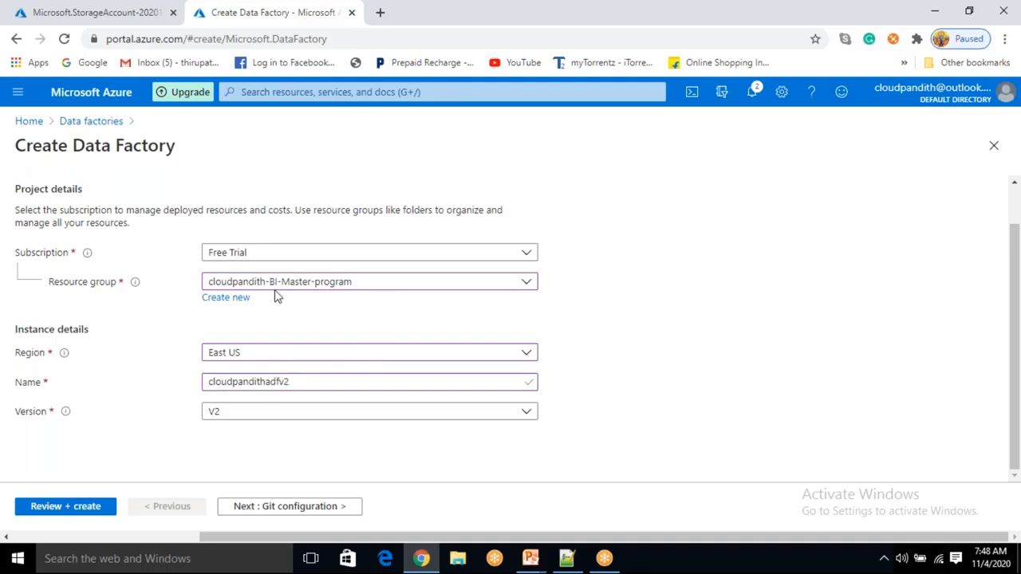
{"action": "left_click", "coordinate": [216, 414]}
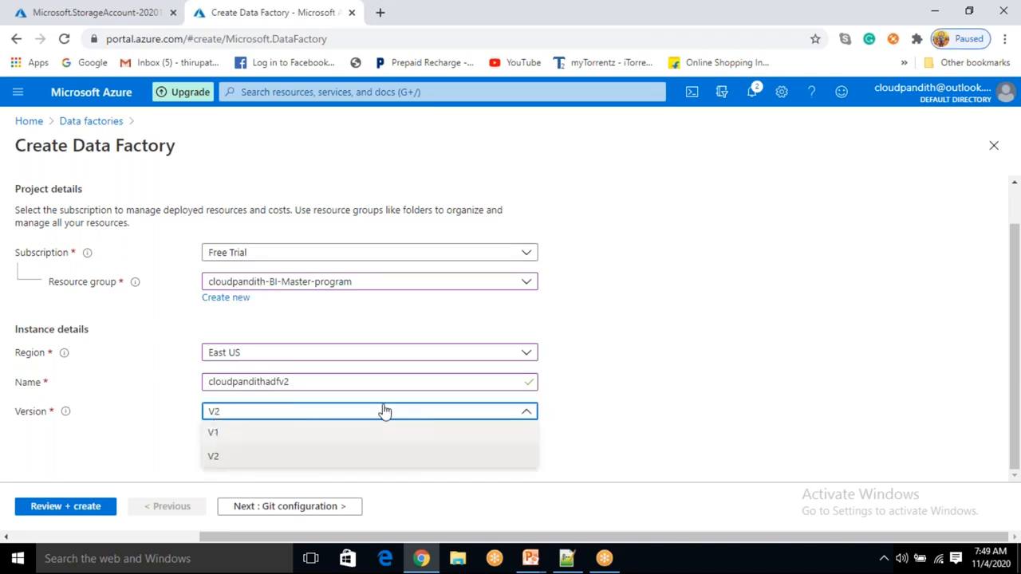
{"action": "left_click", "coordinate": [591, 428]}
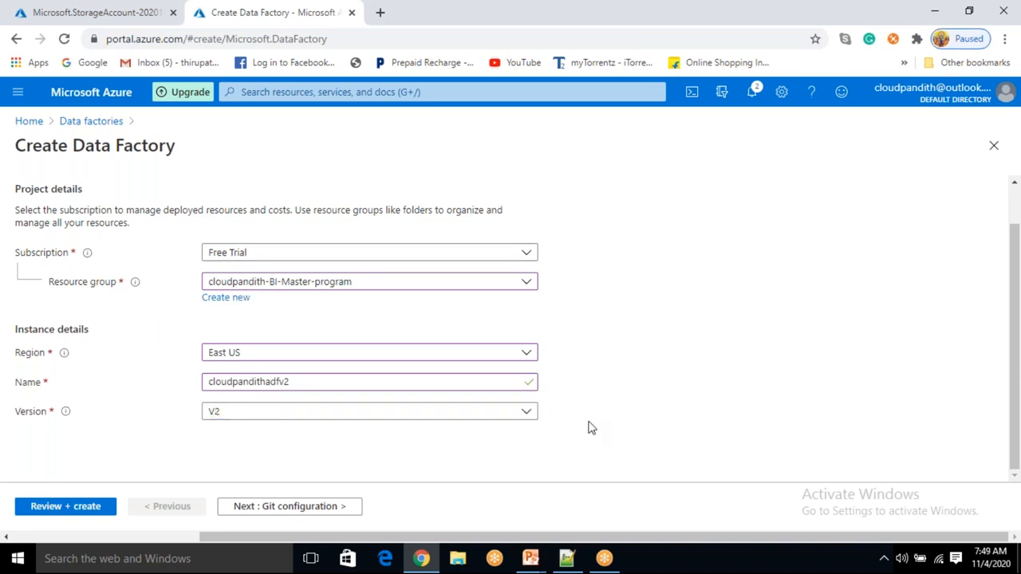
- Proceed to Git configuration and choose to configure Git later
{"action": "left_click", "coordinate": [327, 506]}
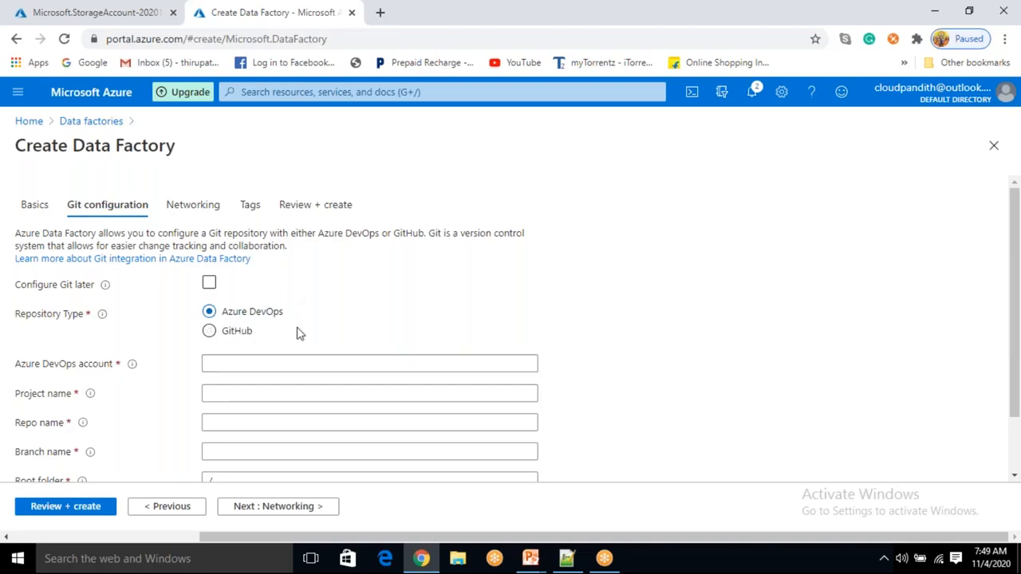
{"action": "left_click", "coordinate": [209, 285]}
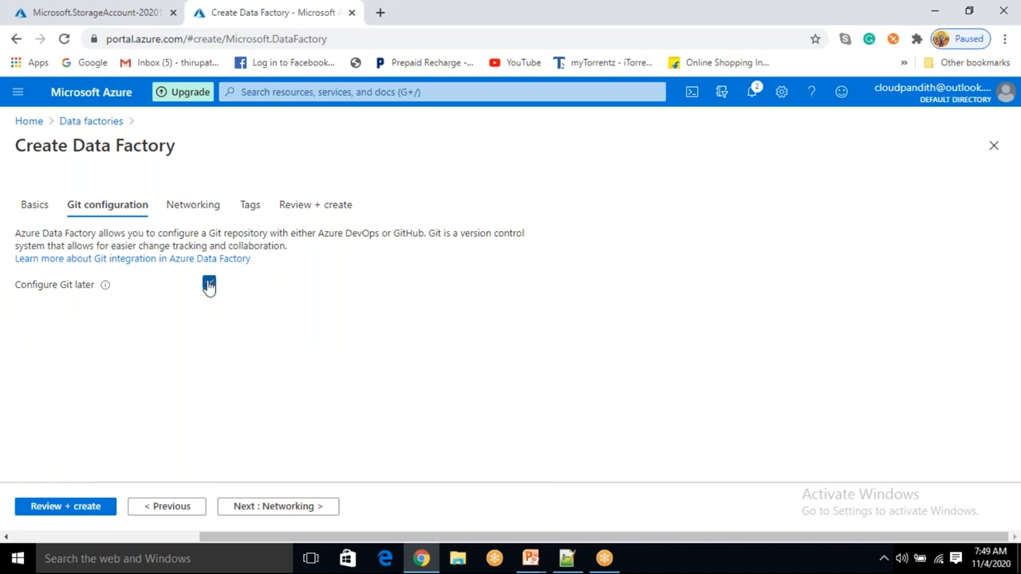
- Proceed to the Tags page and add tags created_by: cloudpandith and team: data engineer to the data factory
{"action": "mouse_move", "coordinate": [106, 287]}
{"action": "left_click", "coordinate": [274, 506]}
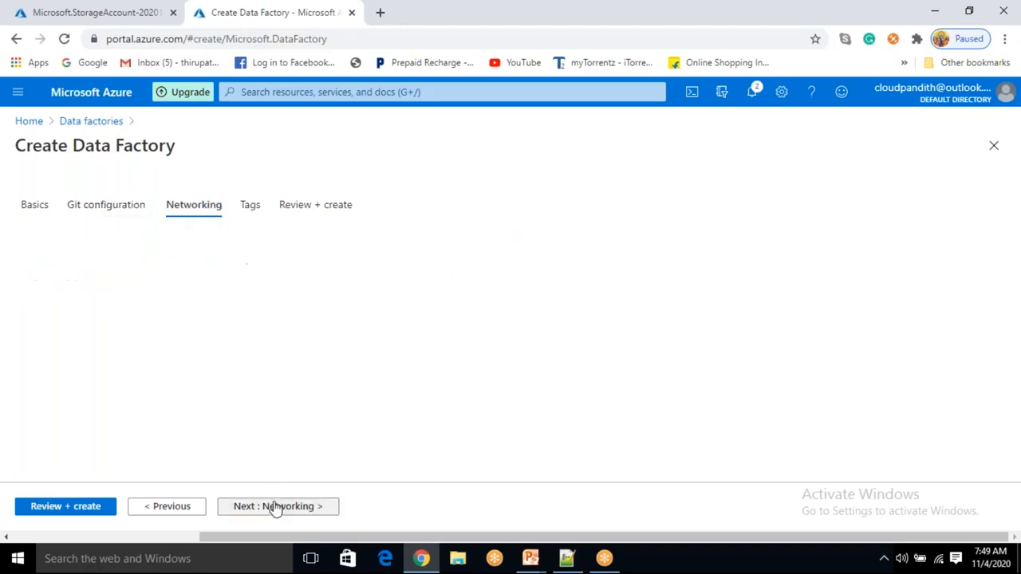
{"action": "left_click", "coordinate": [274, 507]}
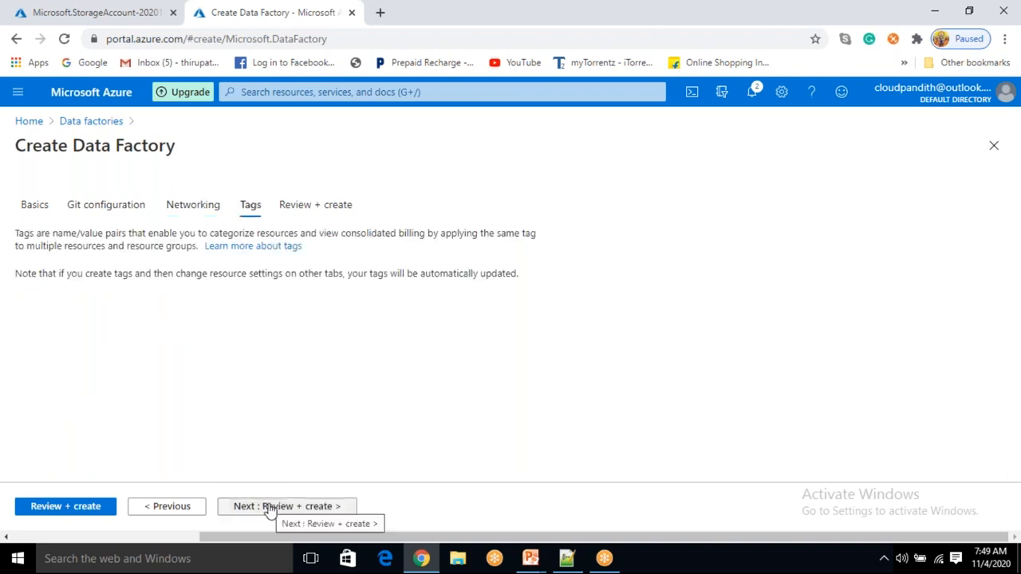
{"action": "left_click", "coordinate": [140, 332]}
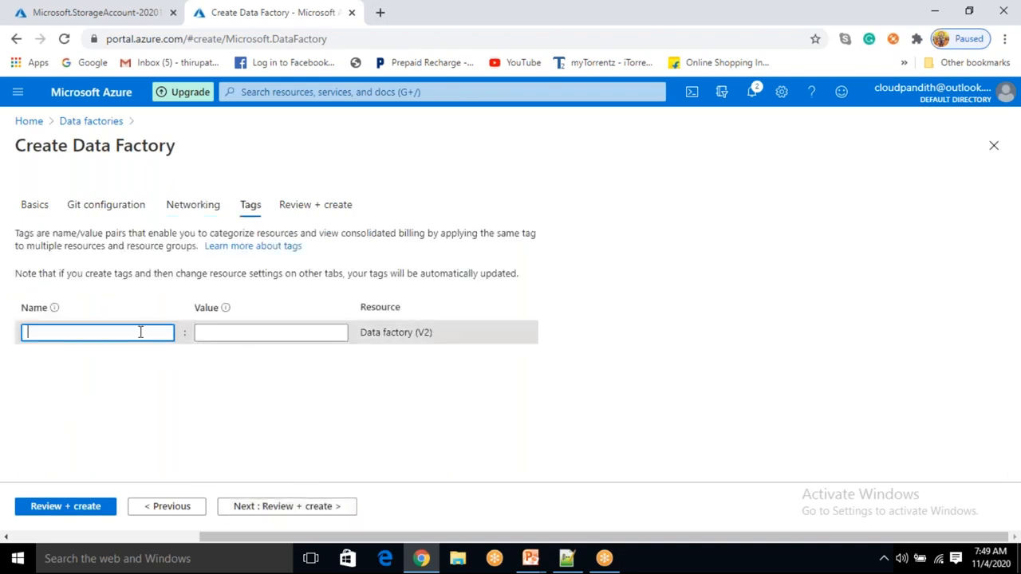
{"action": "left_click", "coordinate": [90, 366]}
{"action": "left_click", "coordinate": [226, 332]}
{"action": "left_click", "coordinate": [223, 353]}
{"action": "left_click", "coordinate": [102, 357]}
{"action": "left_click", "coordinate": [62, 404]}
{"action": "left_click", "coordinate": [225, 353]}
{"action": "left_click", "coordinate": [219, 379]}
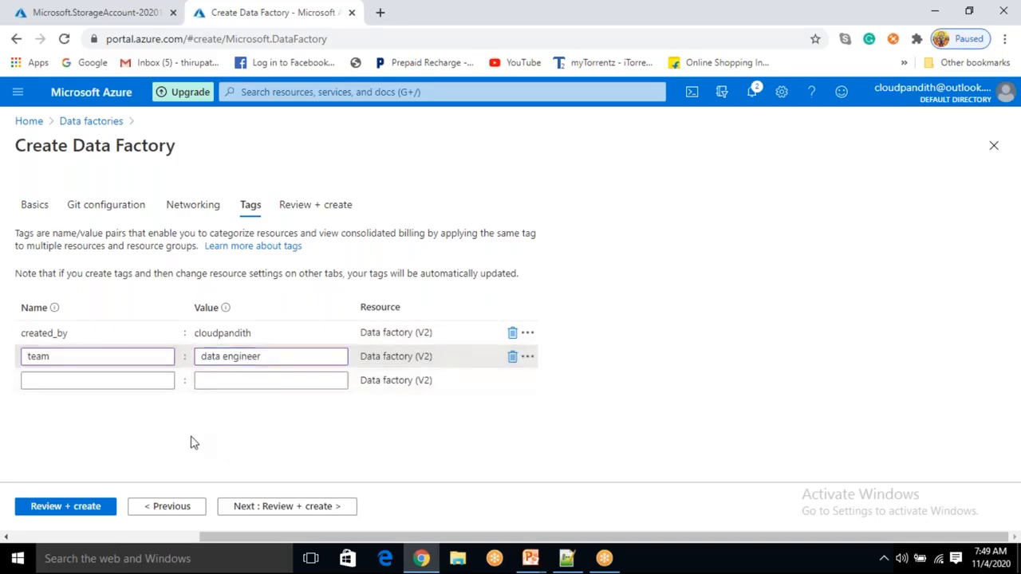
- Review the data factory settings and create the data factory
{"action": "left_click", "coordinate": [96, 508]}
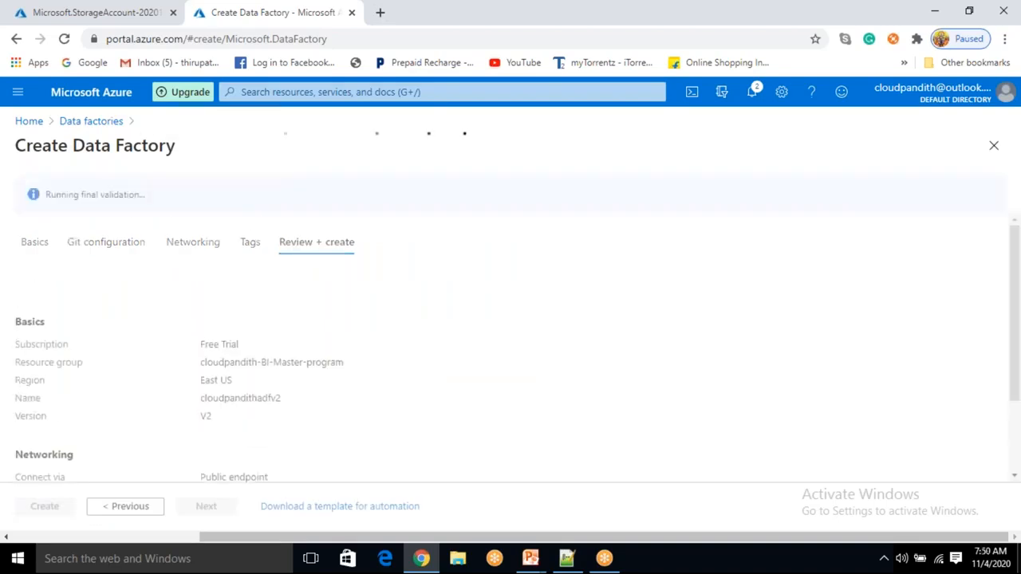
{"action": "left_click_drag", "start_coordinate": [51, 197], "coordinate": [120, 204]}
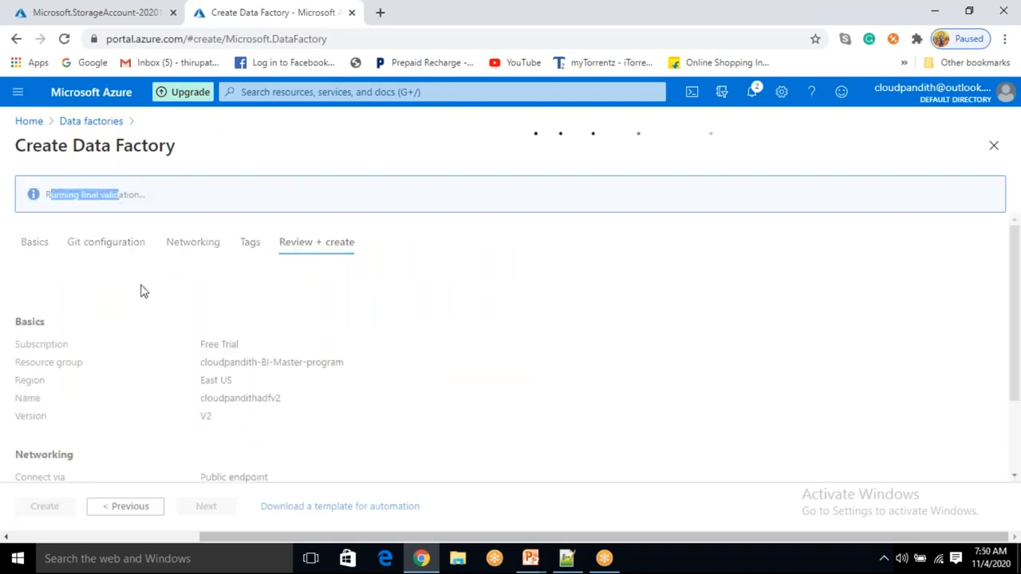
{"action": "left_click", "coordinate": [121, 283]}
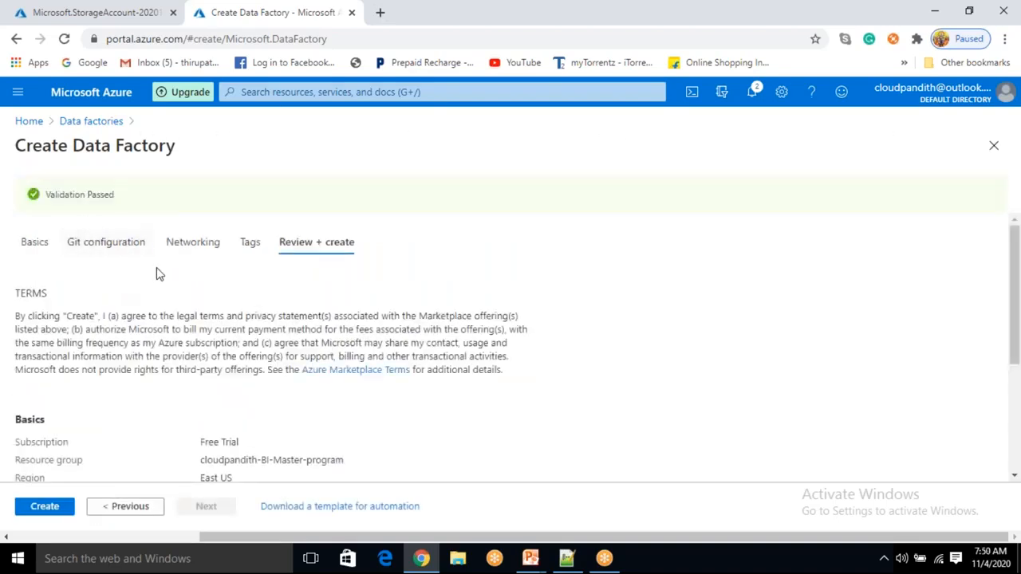
{"action": "left_click", "coordinate": [45, 507]}
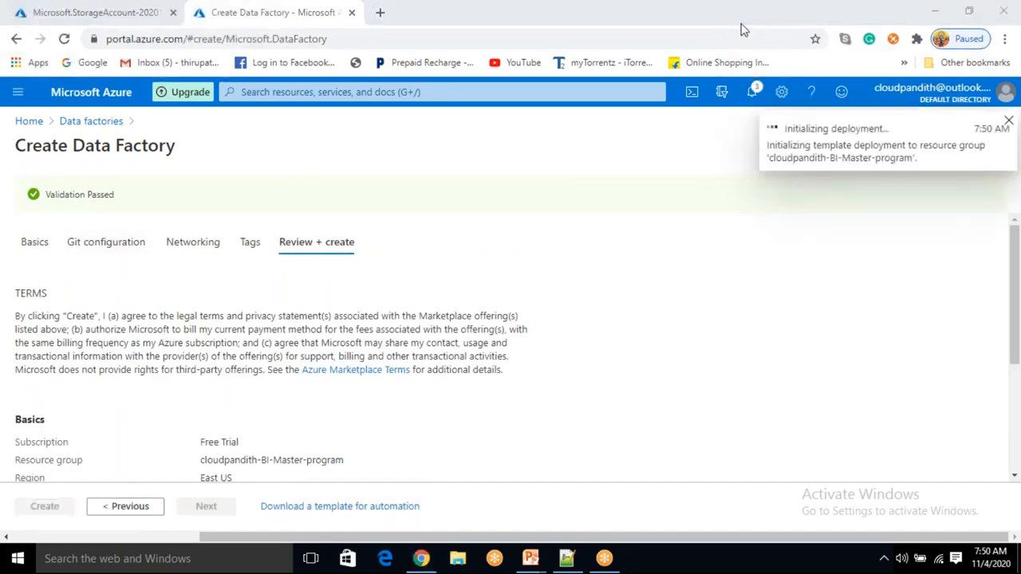
- Open the data factory's deployment overview to follow its progress
{"action": "left_click", "coordinate": [116, 16]}
{"action": "left_click", "coordinate": [271, 12]}
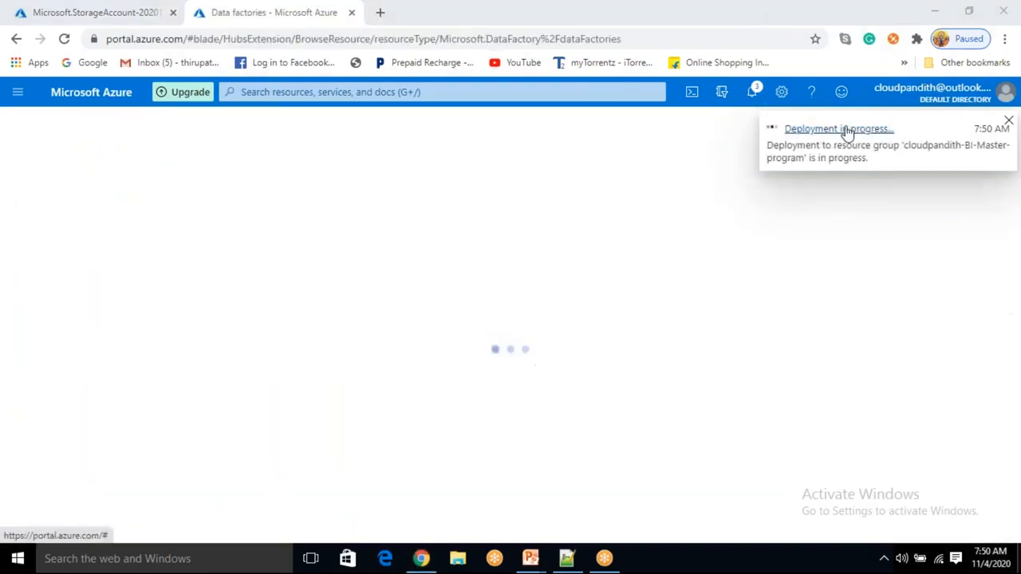
{"action": "left_click", "coordinate": [847, 132]}
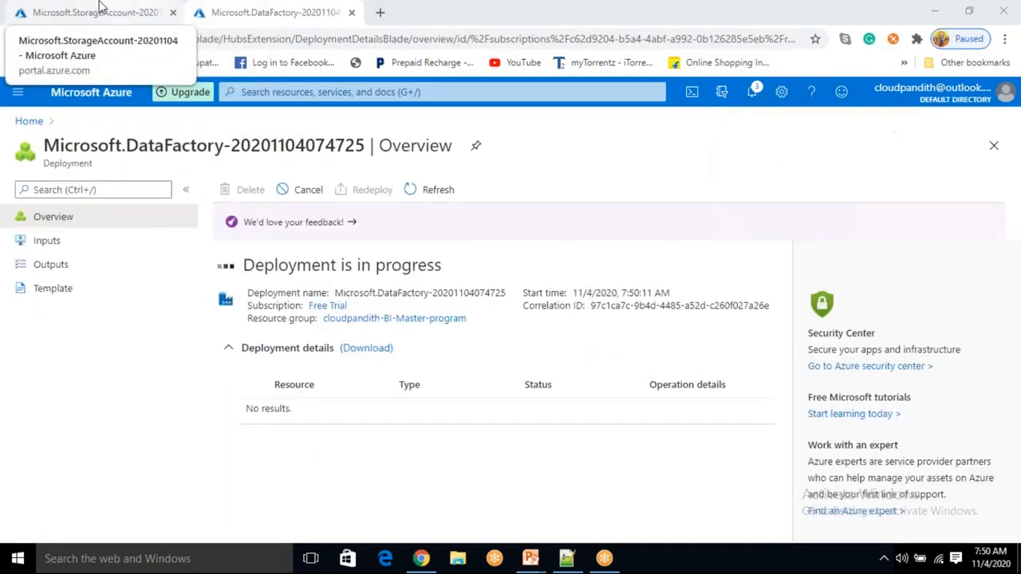
- Go to the storage account cloudpandithcust and create two private containers named input and output
{"action": "left_click", "coordinate": [94, 8]}
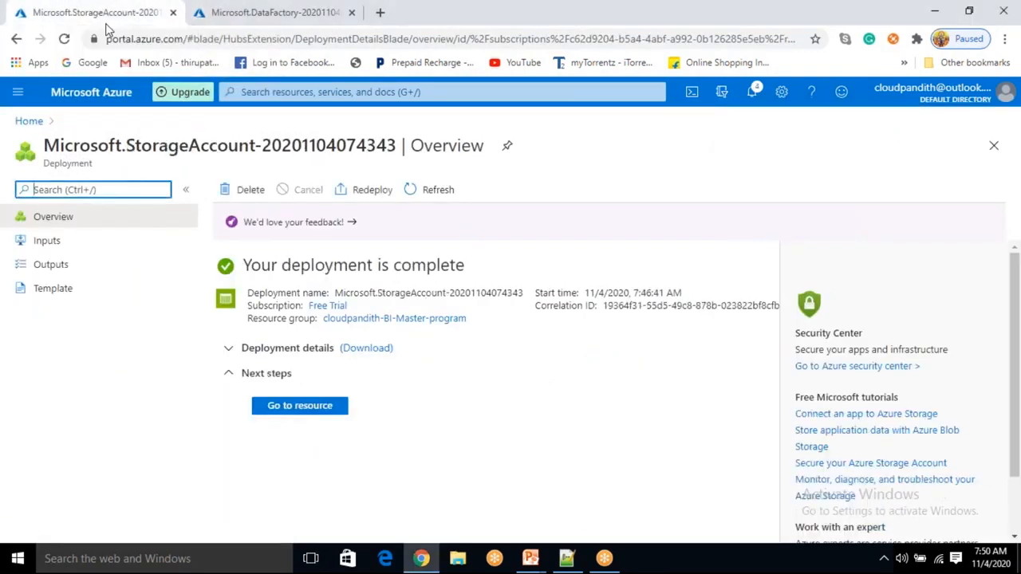
{"action": "left_click", "coordinate": [315, 408]}
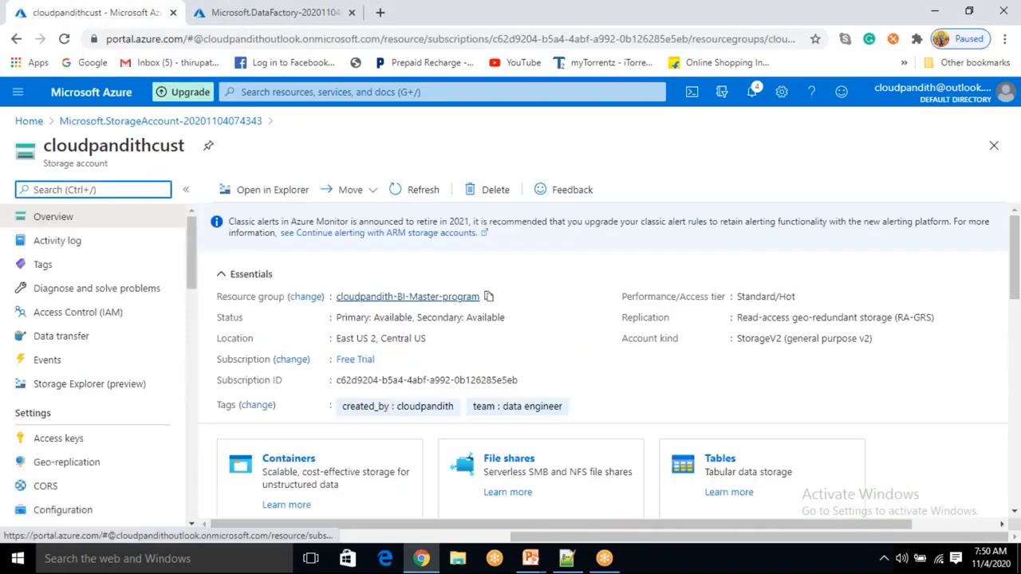
{"action": "scroll", "coordinate": [392, 319], "scroll_direction": "down", "scroll_amount": 2}
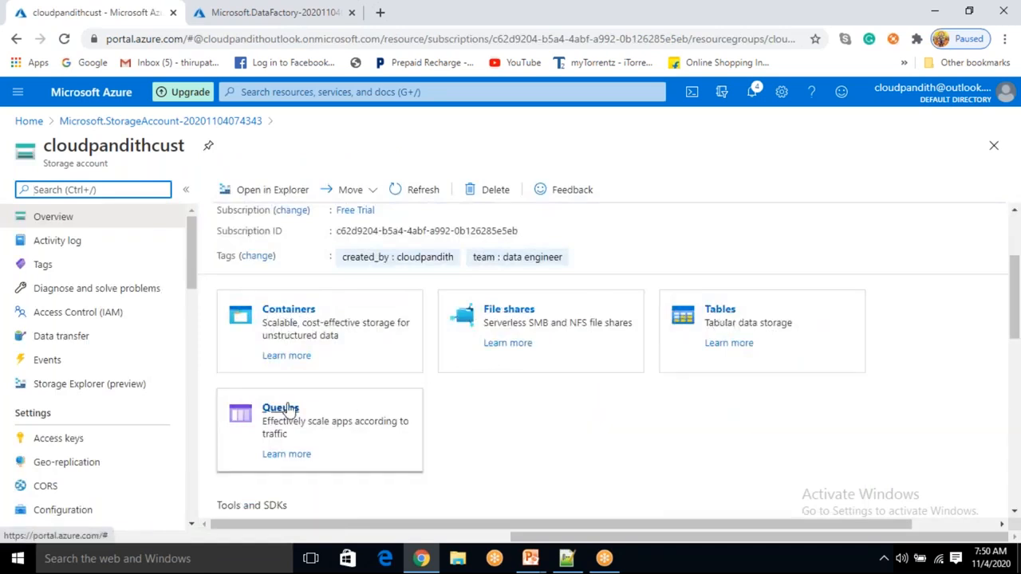
{"action": "left_click", "coordinate": [289, 311]}
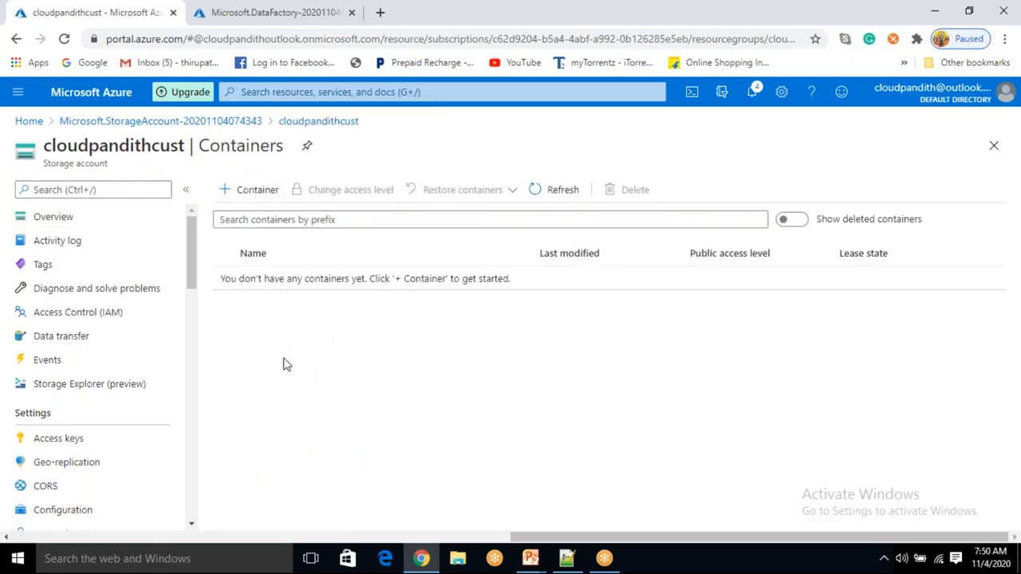
{"action": "left_click", "coordinate": [245, 192]}
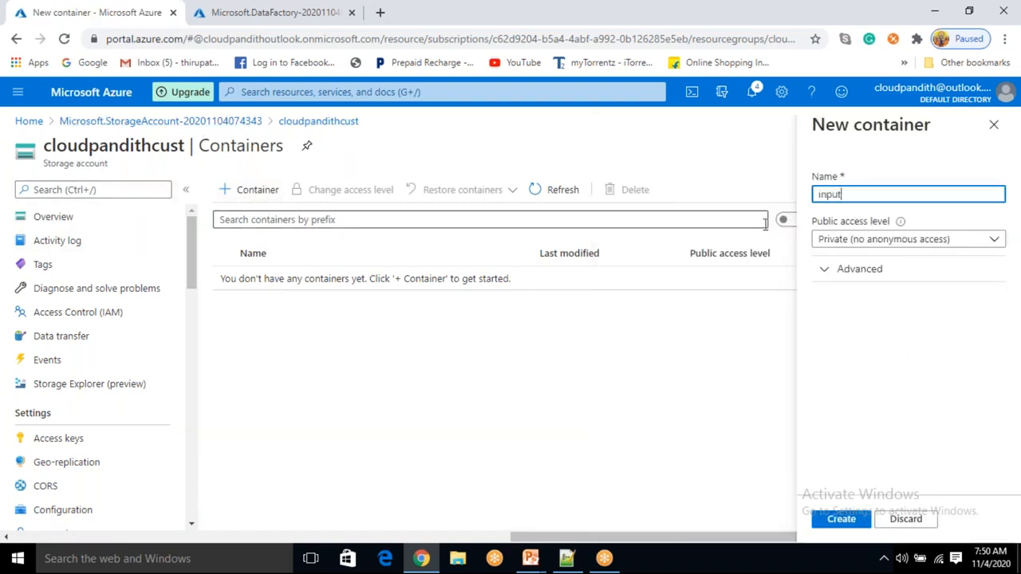
{"action": "left_click", "coordinate": [842, 520]}
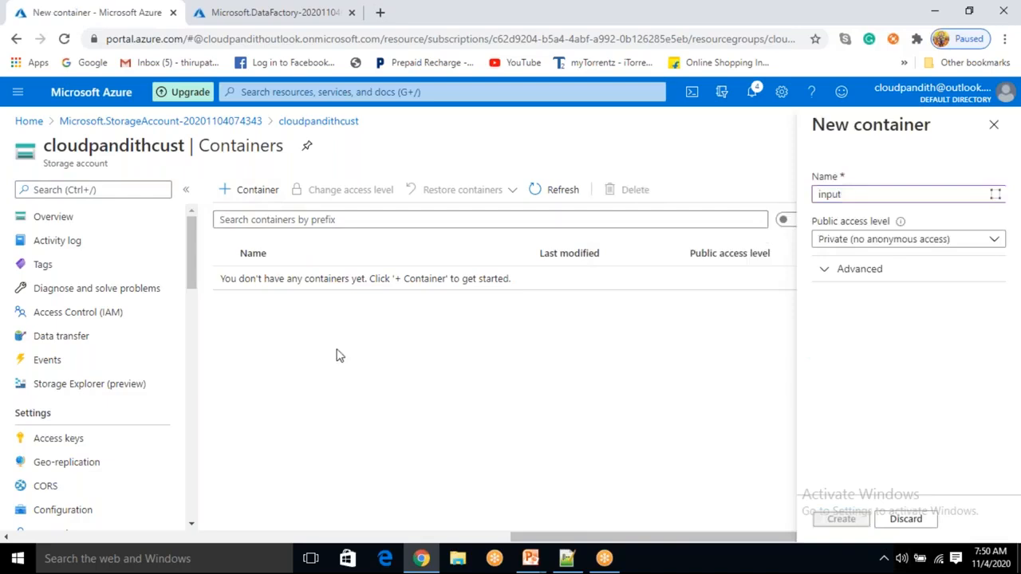
{"action": "left_click", "coordinate": [268, 197]}
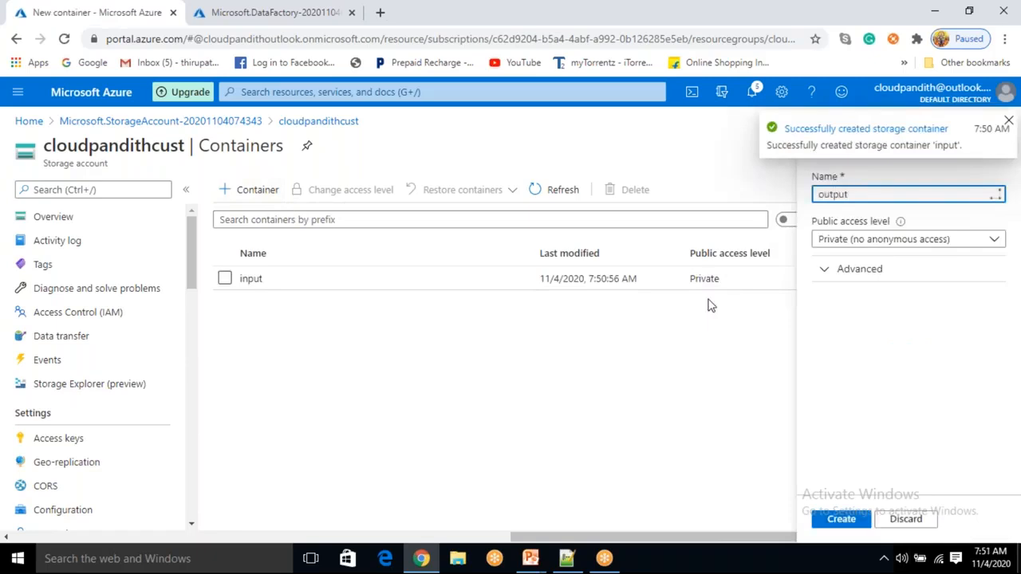
{"action": "left_click", "coordinate": [843, 519]}
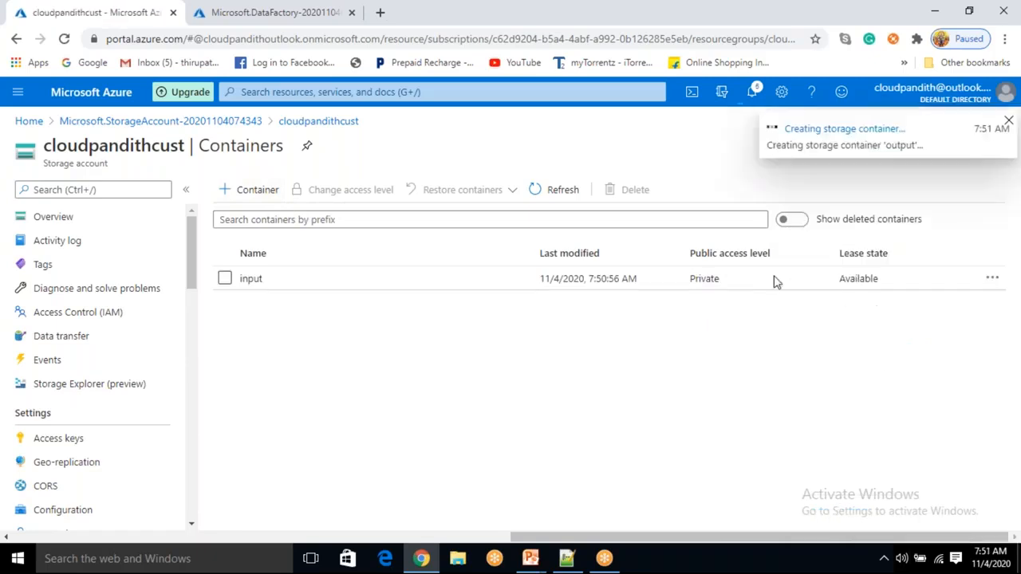
- Examine the public access level options for the input container and a new container without changing anything
{"action": "left_click", "coordinate": [225, 279]}
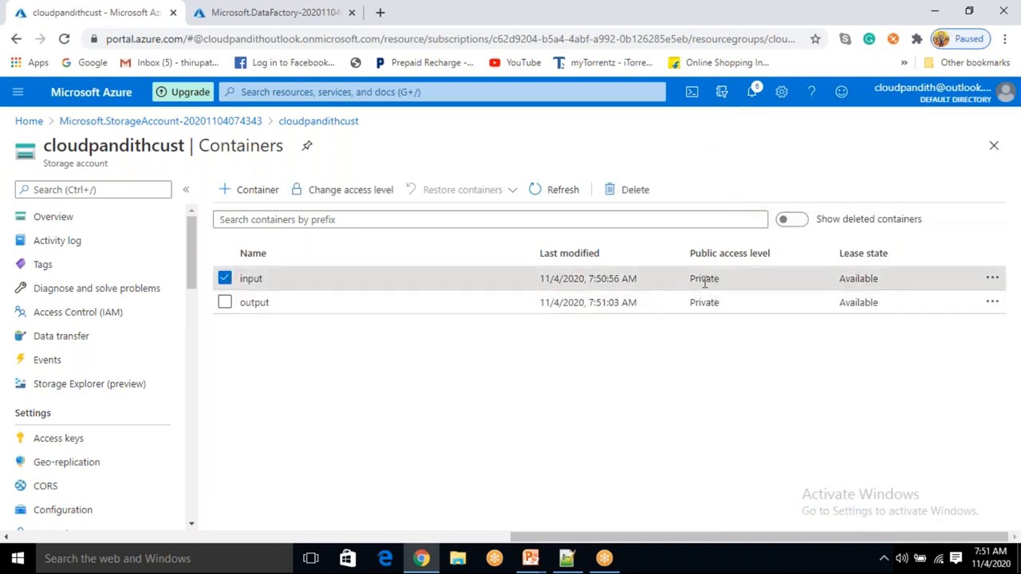
{"action": "left_click_drag", "start_coordinate": [692, 278], "coordinate": [721, 277]}
{"action": "left_click", "coordinate": [358, 195]}
{"action": "left_click", "coordinate": [272, 292]}
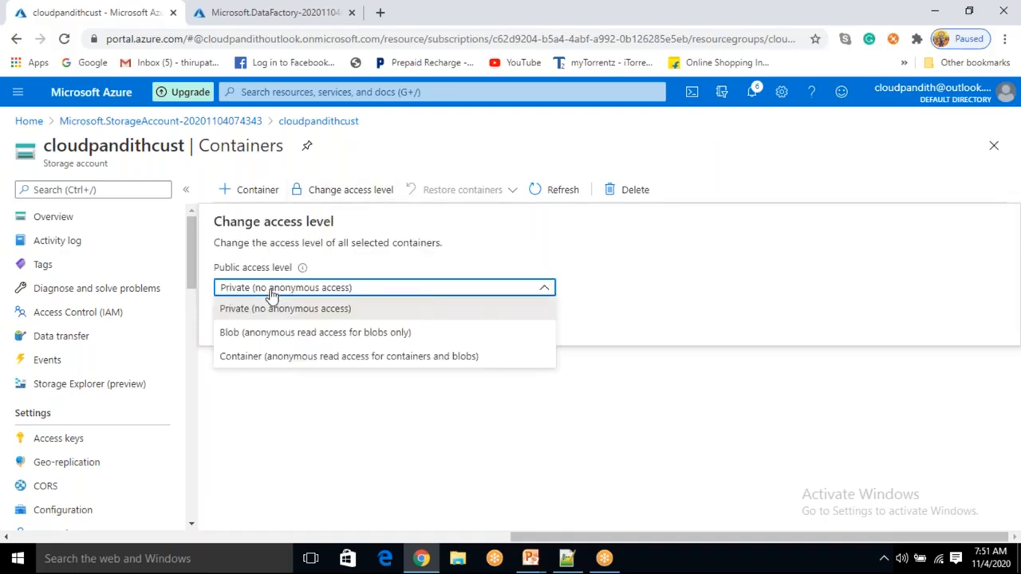
{"action": "left_click", "coordinate": [274, 431]}
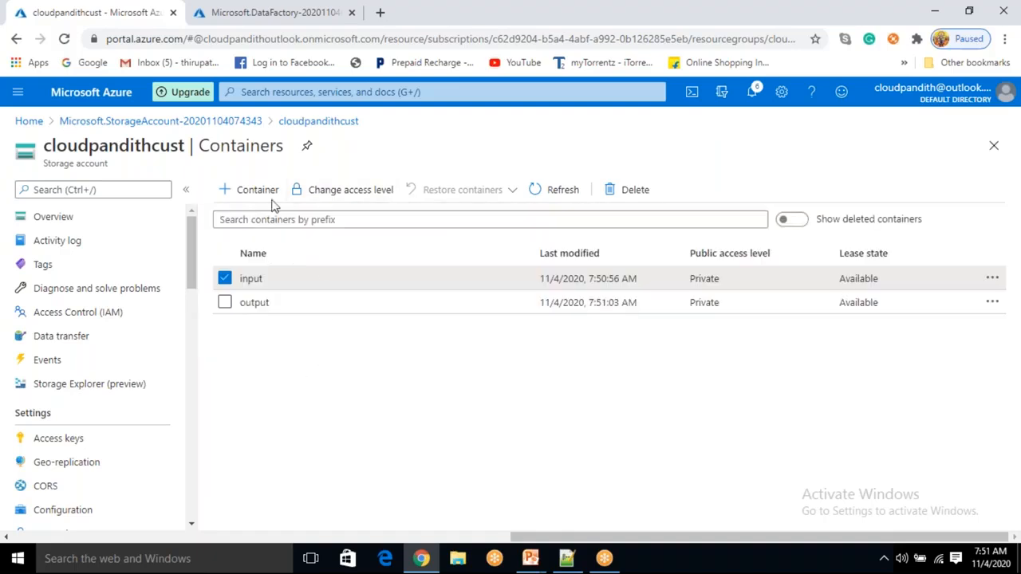
{"action": "left_click", "coordinate": [225, 278]}
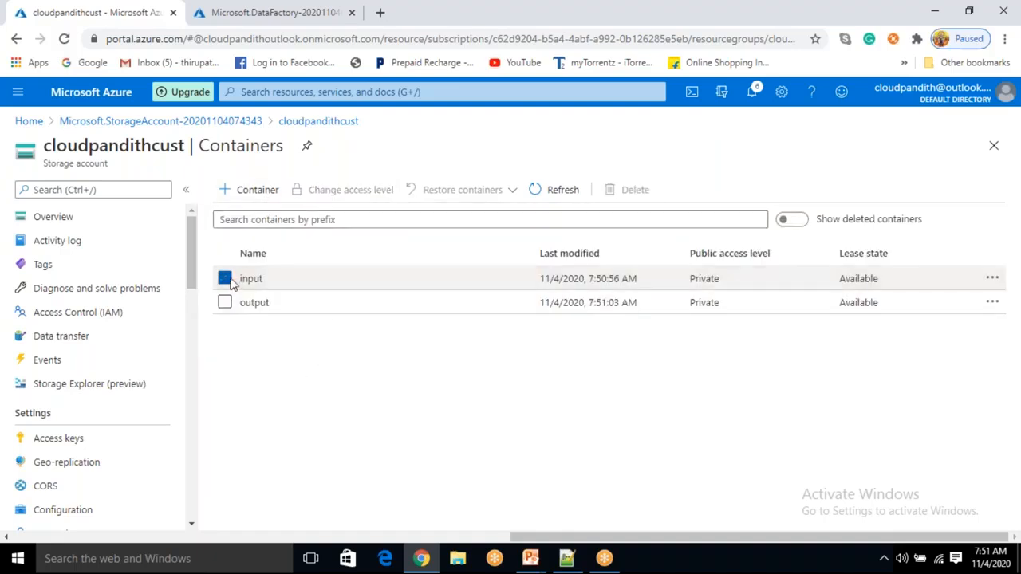
{"action": "left_click", "coordinate": [256, 189]}
{"action": "left_click", "coordinate": [858, 240]}
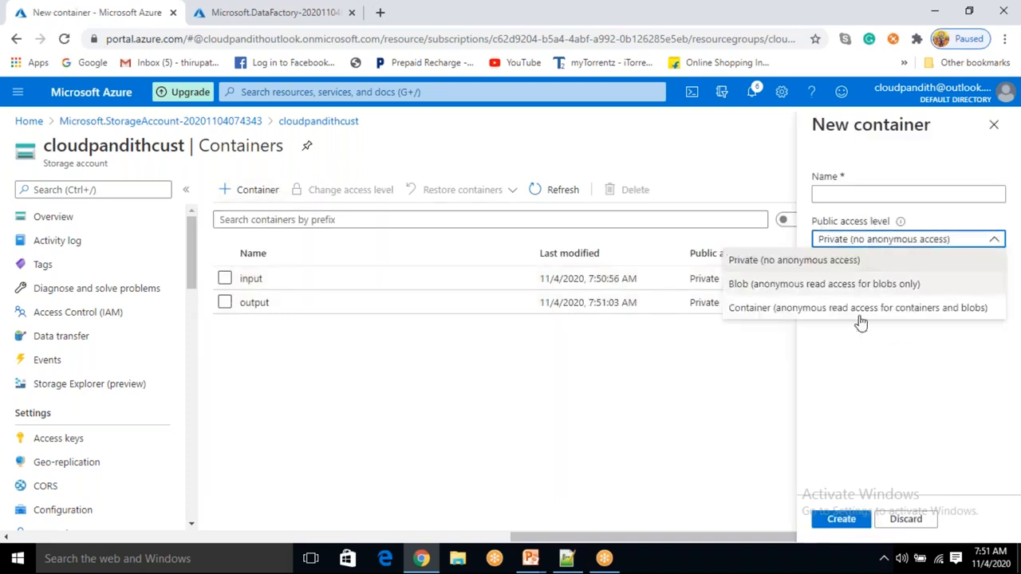
{"action": "left_click", "coordinate": [847, 370]}
{"action": "left_click", "coordinate": [899, 526]}
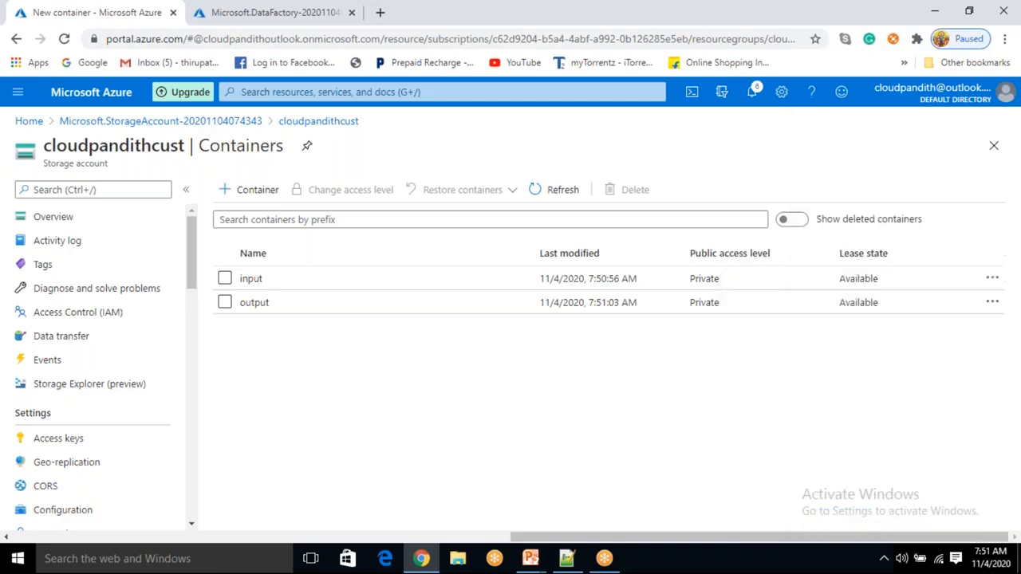
- Open the input container, start an upload, and browse to csvfile1 in the cloudpandith-datasets set-comma folder
{"action": "left_click", "coordinate": [260, 279]}
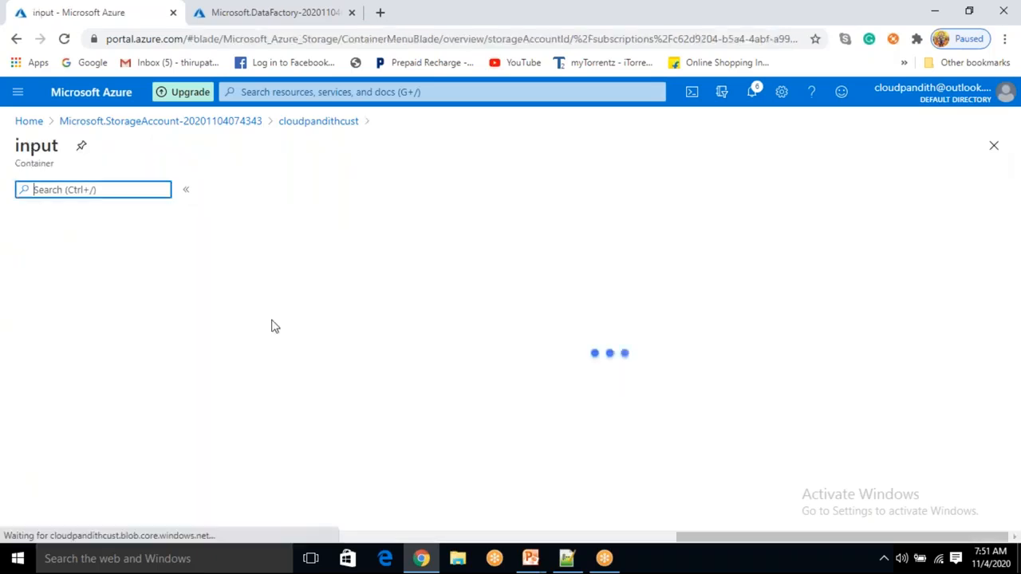
{"action": "left_click", "coordinate": [232, 190]}
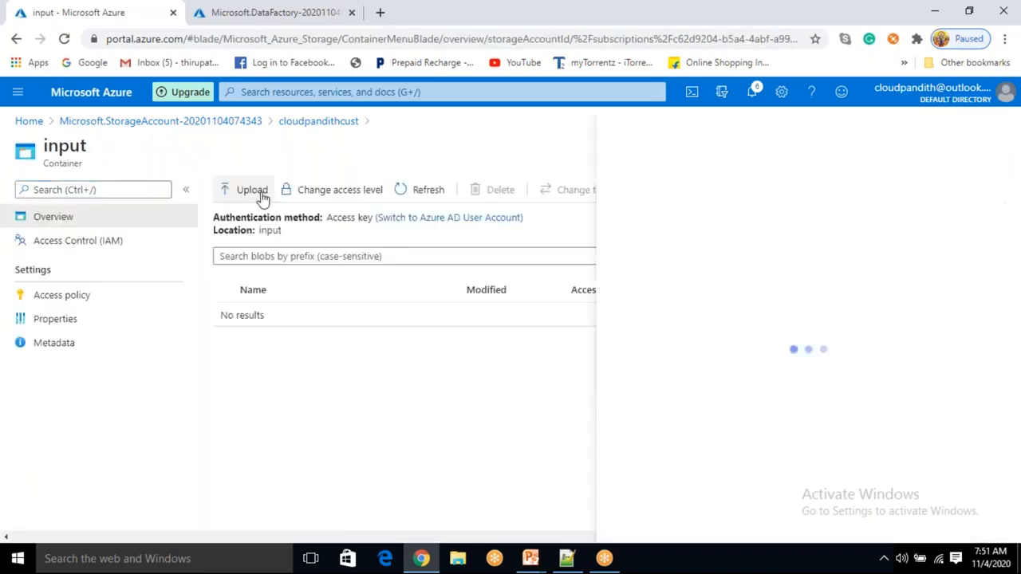
{"action": "left_click", "coordinate": [854, 187]}
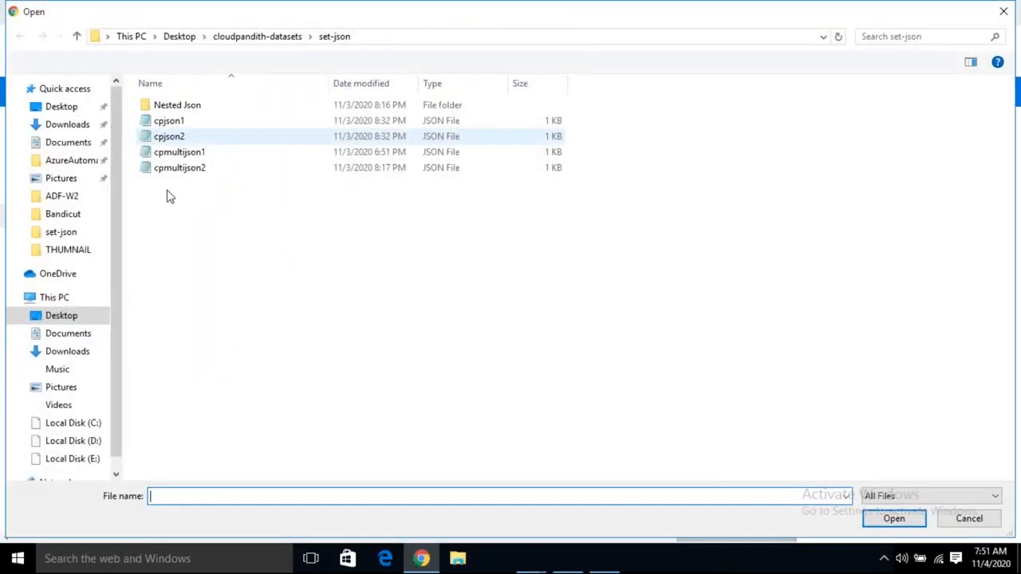
{"action": "left_click", "coordinate": [239, 44]}
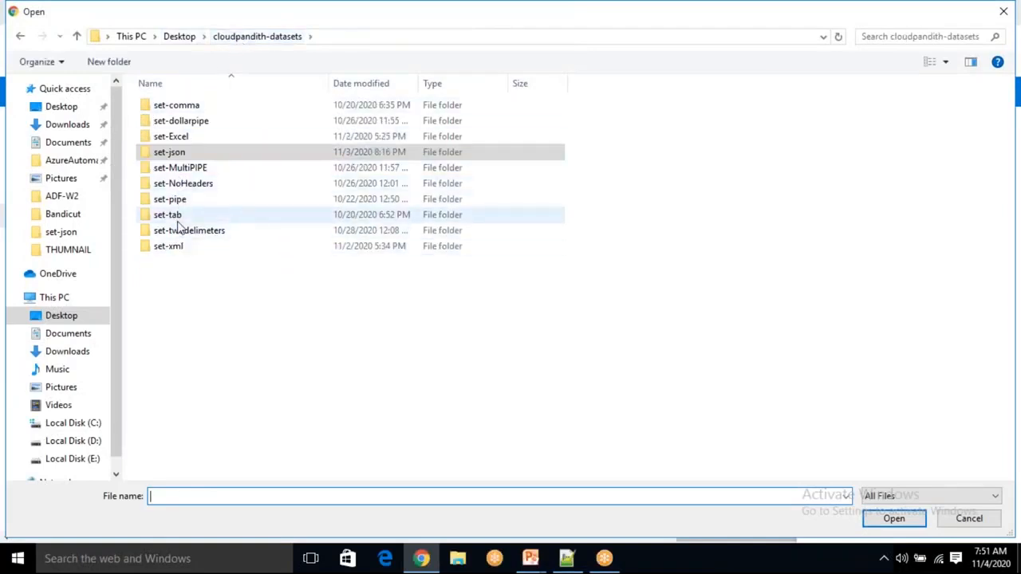
{"action": "double_click", "coordinate": [190, 112]}
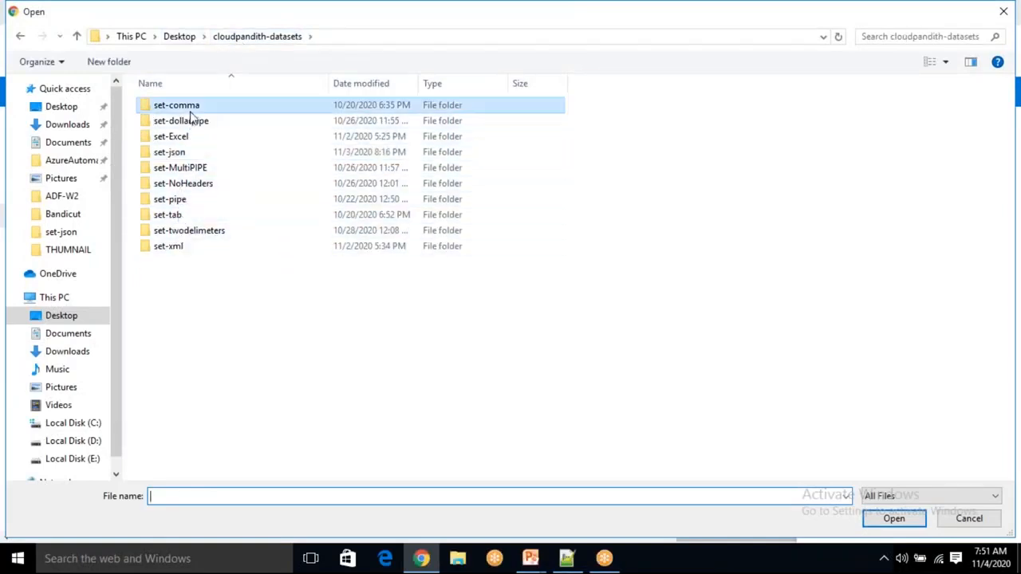
{"action": "left_click", "coordinate": [285, 38]}
{"action": "double_click", "coordinate": [199, 113]}
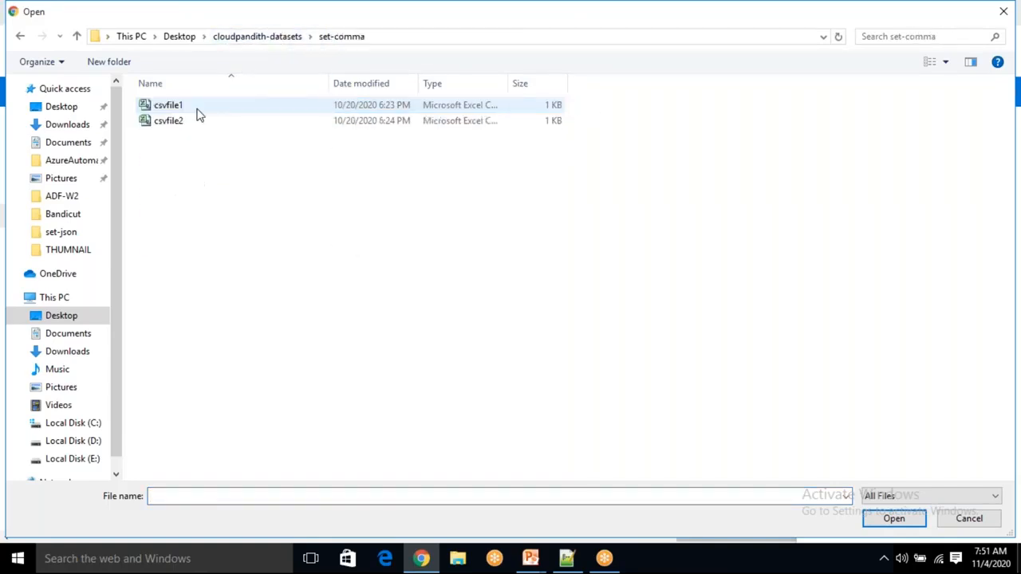
{"action": "left_click", "coordinate": [189, 110]}
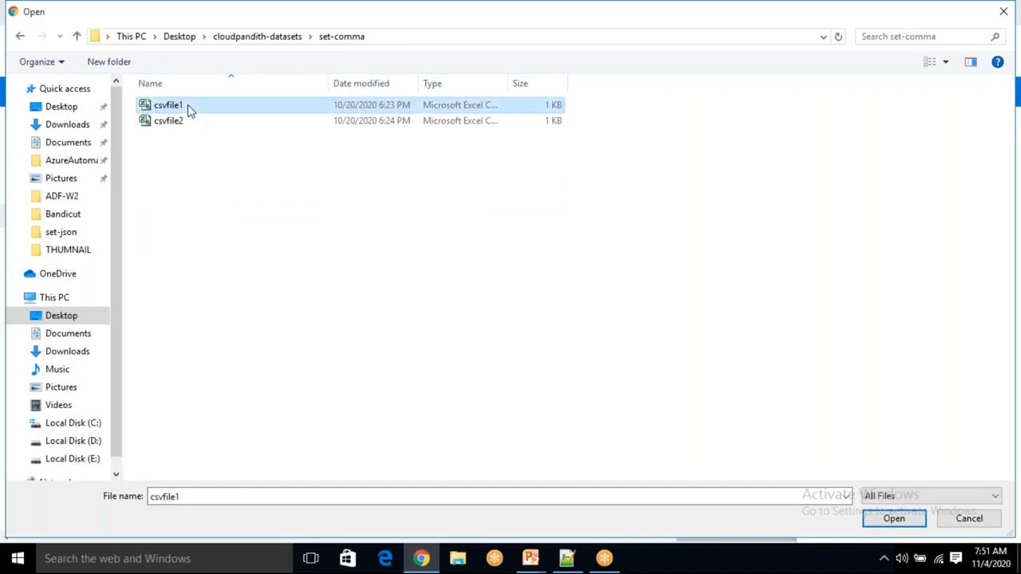
- Rename the file csvfile1 to cust in the file dialog
{"action": "right_click", "coordinate": [190, 110]}
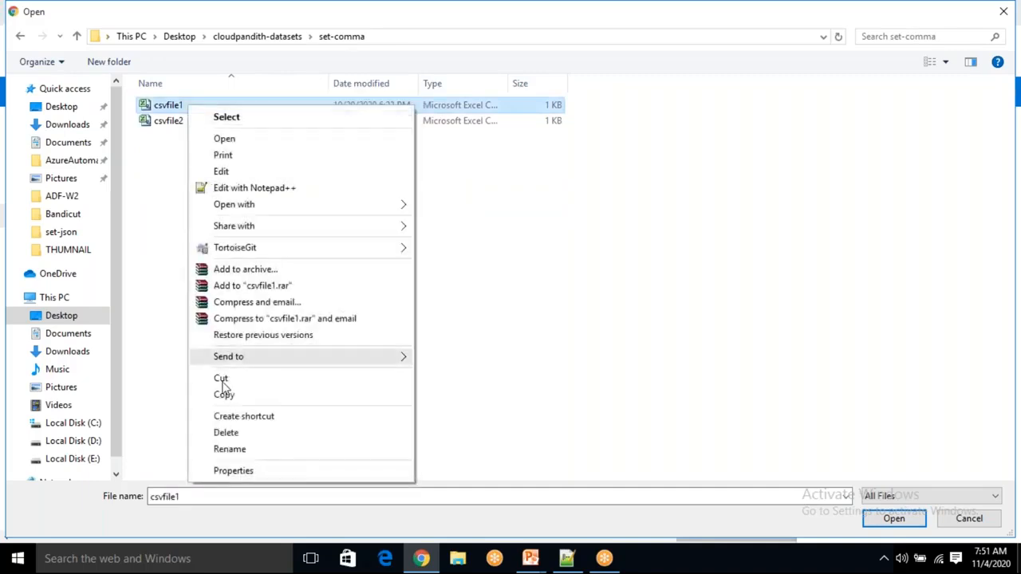
{"action": "left_click", "coordinate": [233, 455]}
{"action": "key", "text": "BackSpace"}
{"action": "type", "text": "cust"}
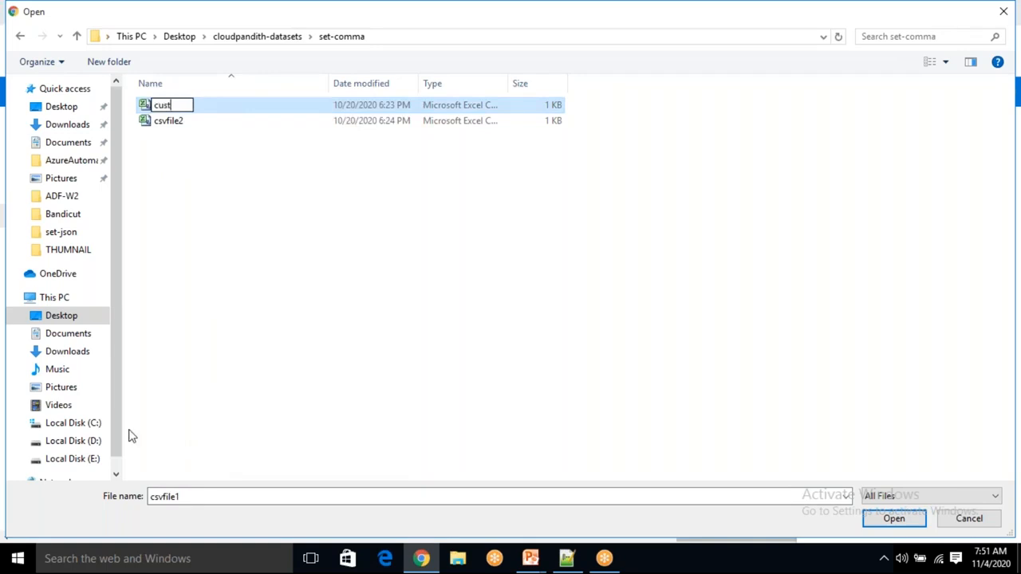
{"action": "left_click", "coordinate": [250, 211]}
- Select cust.csv and upload it to the input container
{"action": "left_click", "coordinate": [168, 125]}
{"action": "left_click", "coordinate": [895, 519]}
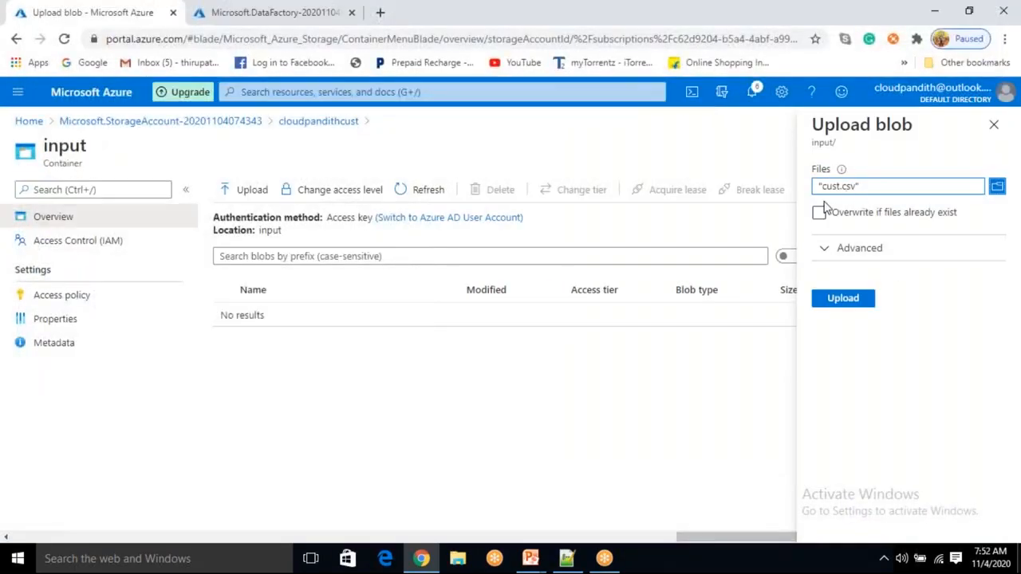
{"action": "left_click", "coordinate": [852, 299]}
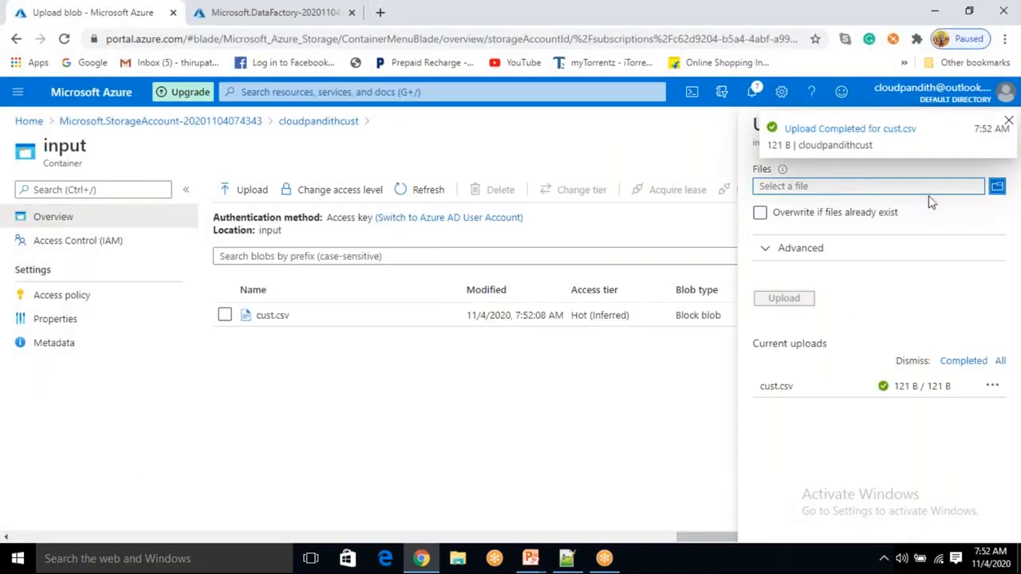
- Close the upload pane, open cust.csv in the input container and view its contents in the blob editor
{"action": "left_click", "coordinate": [1009, 121]}
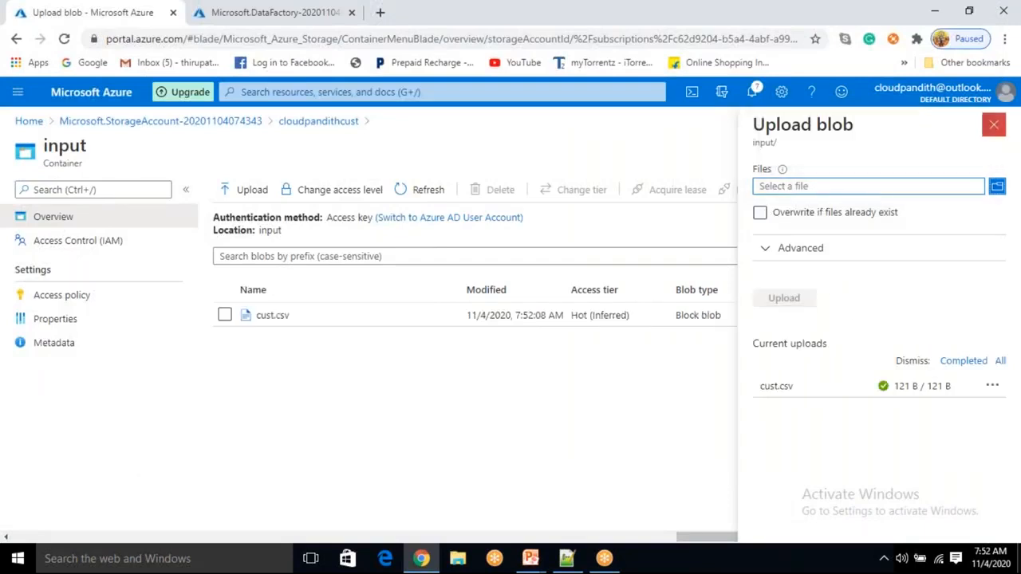
{"action": "left_click", "coordinate": [994, 124]}
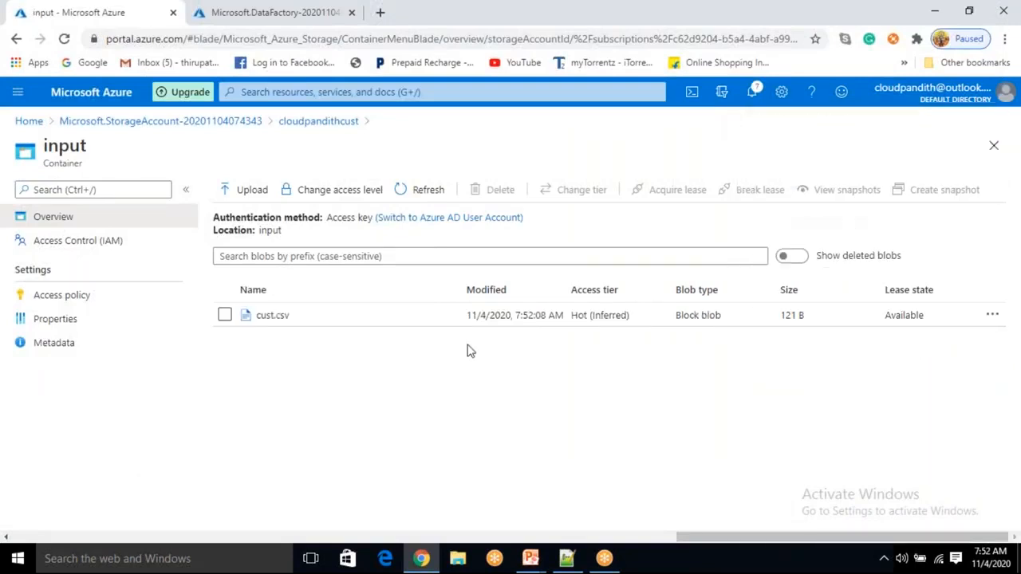
{"action": "double_click", "coordinate": [265, 230]}
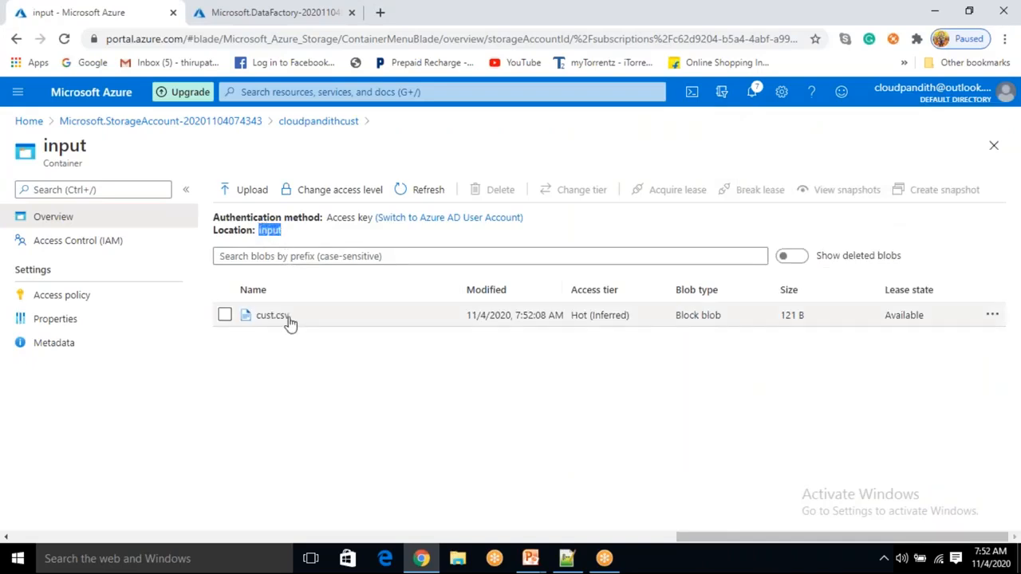
{"action": "left_click", "coordinate": [286, 319]}
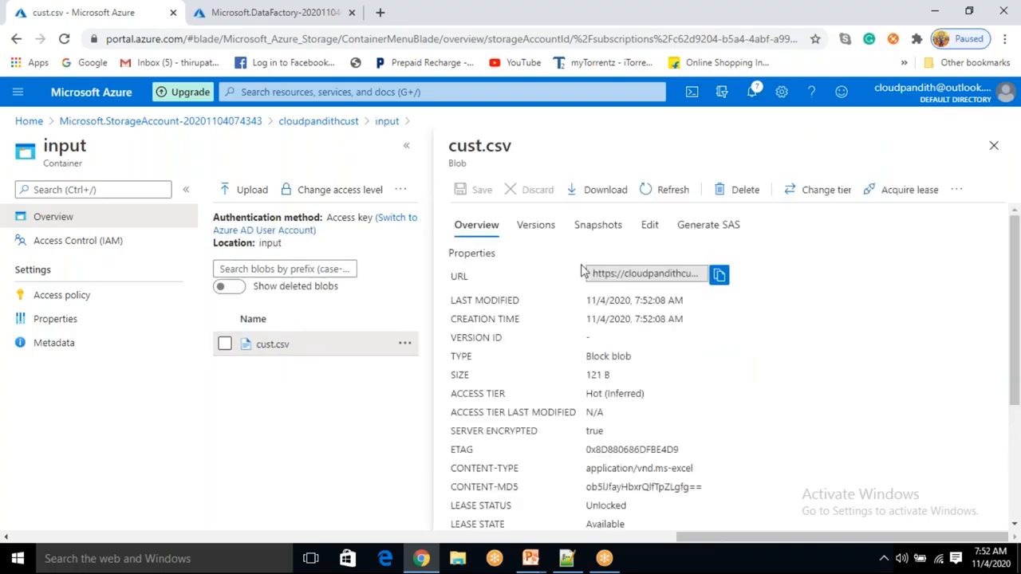
{"action": "left_click", "coordinate": [651, 227]}
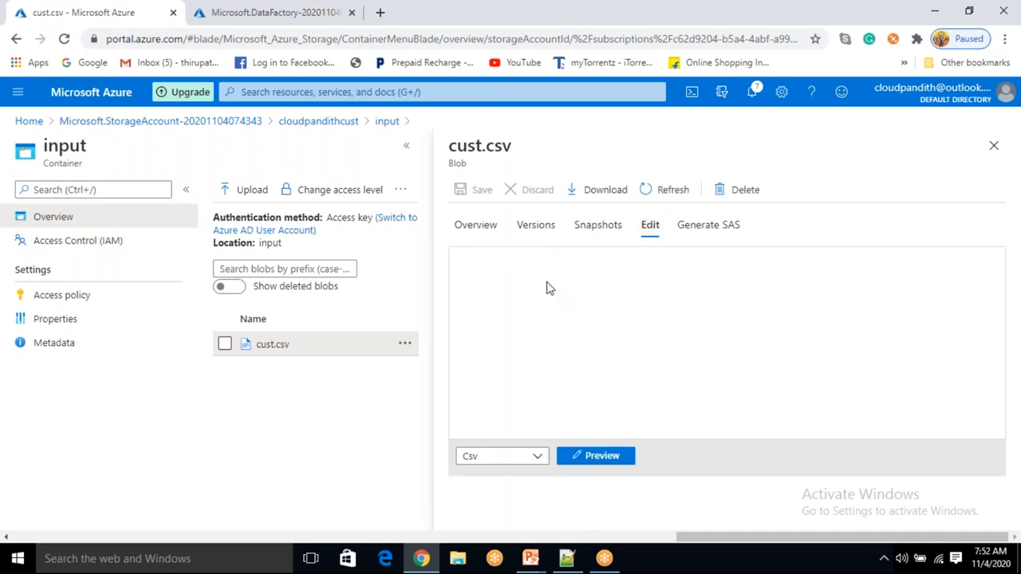
{"action": "left_click", "coordinate": [523, 254]}
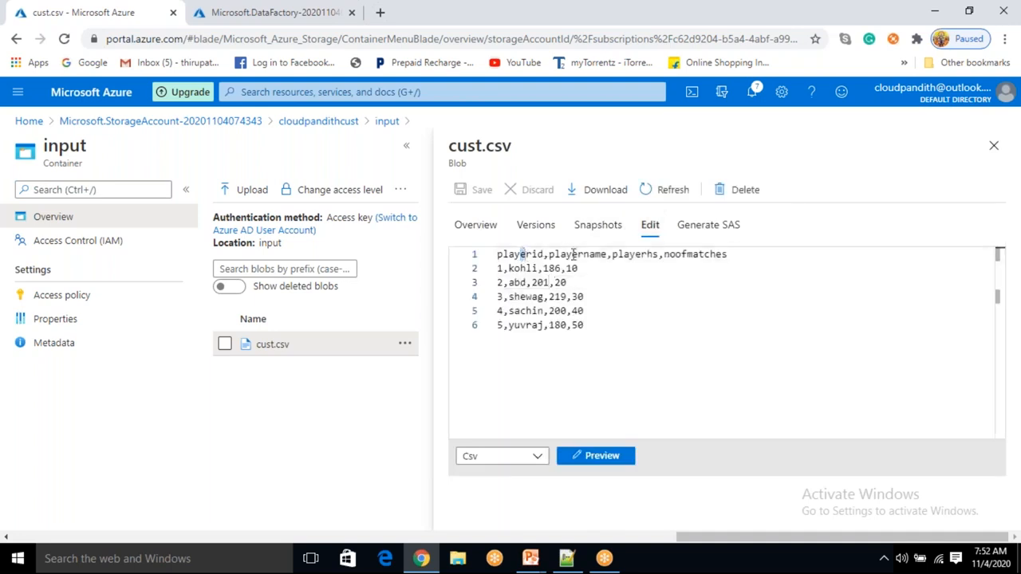
{"action": "left_click_drag", "start_coordinate": [499, 265], "coordinate": [521, 284]}
{"action": "left_click", "coordinate": [590, 283]}
{"action": "left_click_drag", "start_coordinate": [620, 327], "coordinate": [507, 249]}
{"action": "left_click_drag", "start_coordinate": [589, 325], "coordinate": [496, 253]}
{"action": "left_click_drag", "start_coordinate": [595, 357], "coordinate": [494, 252]}
{"action": "left_click_drag", "start_coordinate": [619, 356], "coordinate": [507, 254]}
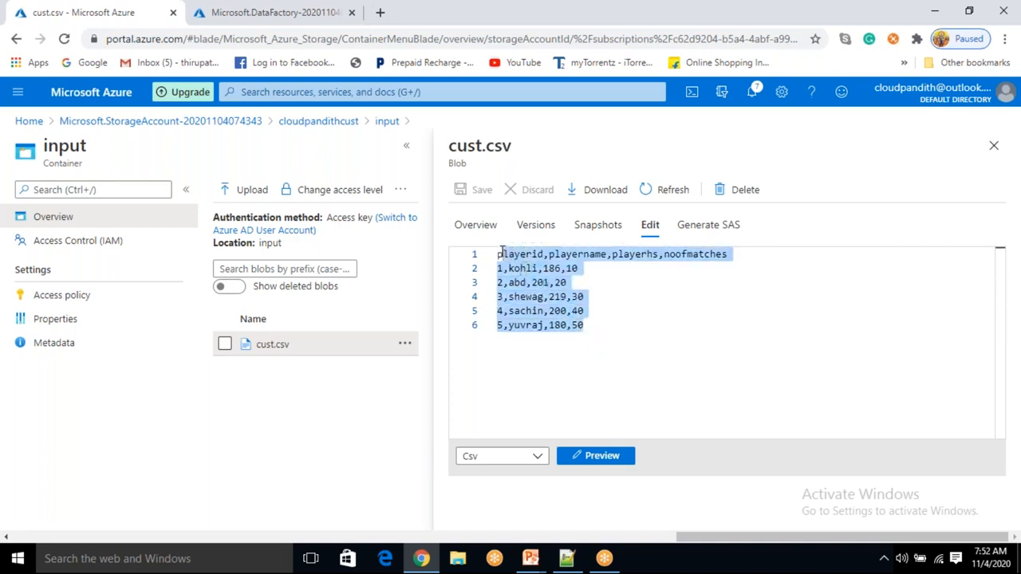
{"action": "left_click", "coordinate": [993, 146]}
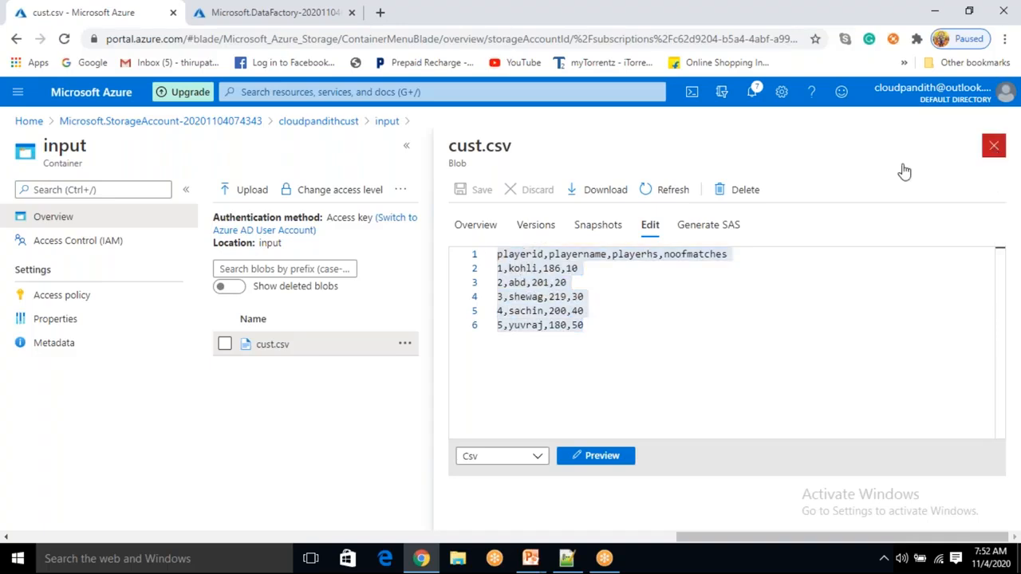
- Open the output container and return to the cloudpandithcust storage account's container list
{"action": "left_click", "coordinate": [306, 121]}
{"action": "left_click", "coordinate": [281, 304]}
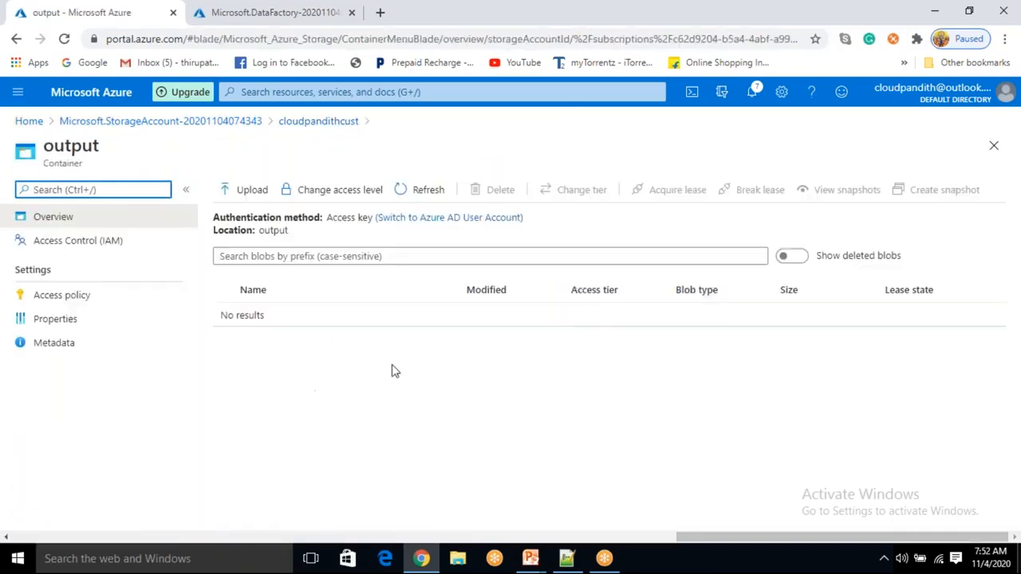
{"action": "left_click", "coordinate": [335, 124]}
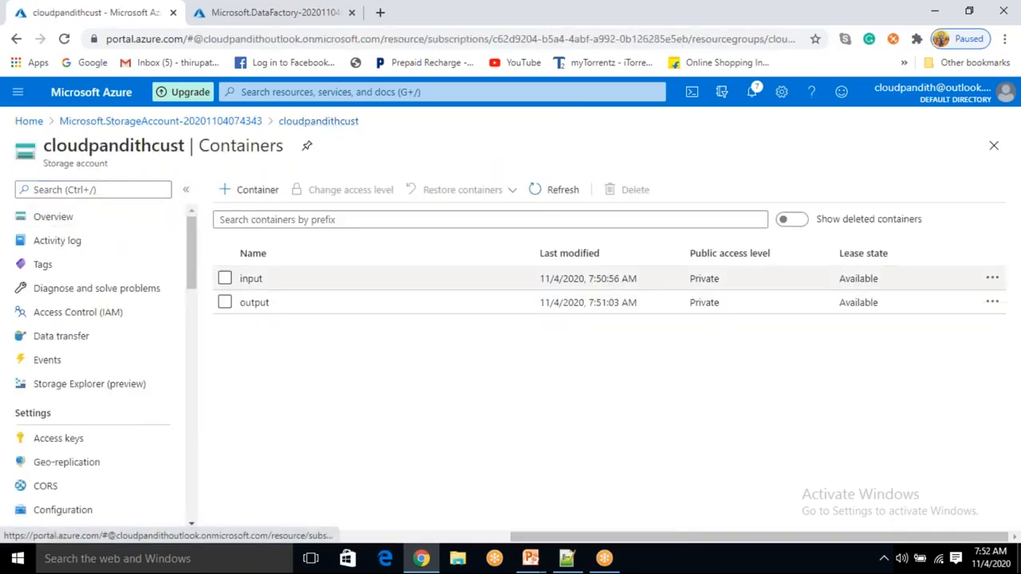
{"action": "left_click", "coordinate": [315, 312]}
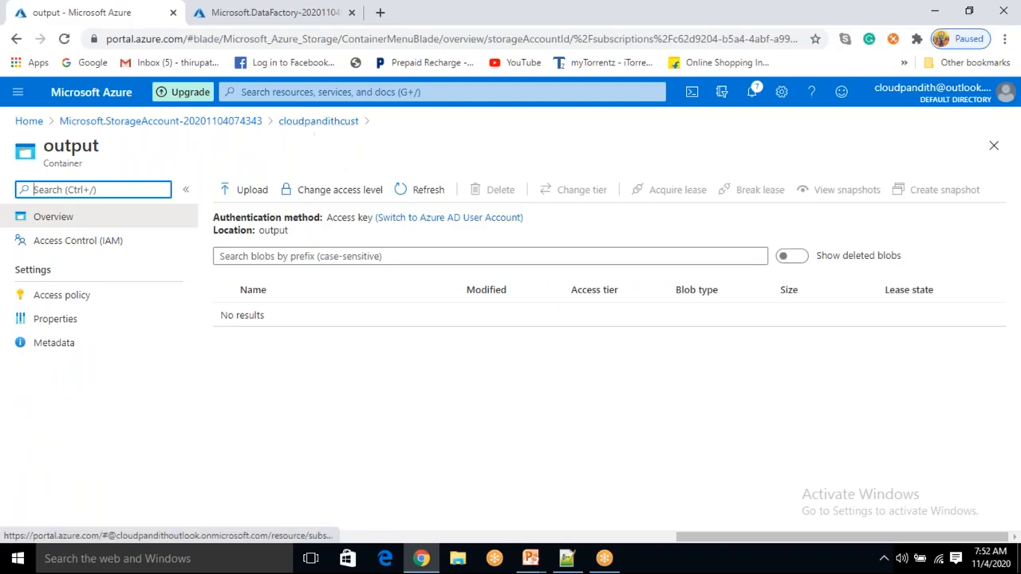
{"action": "left_click", "coordinate": [257, 16]}
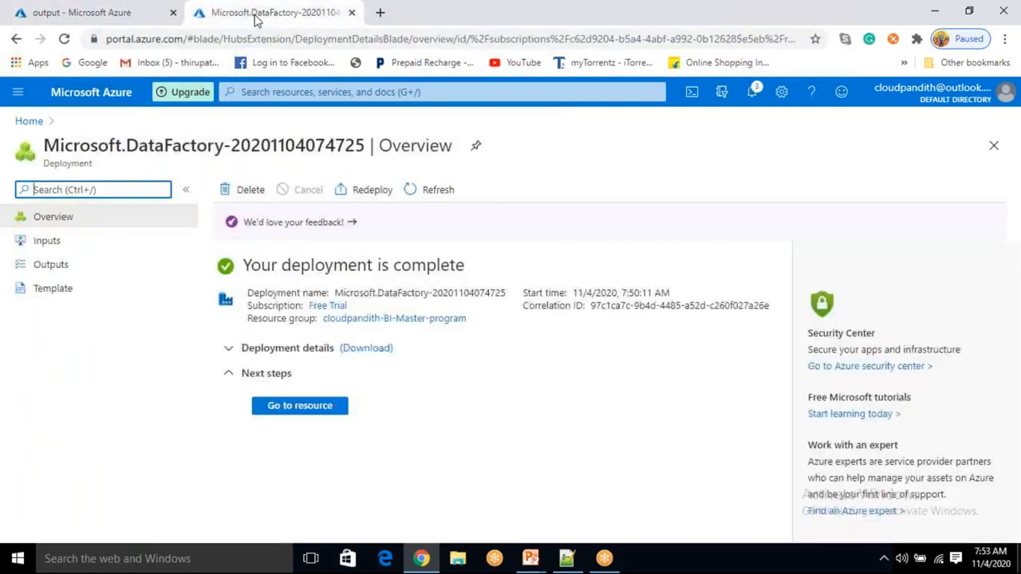
{"action": "left_click", "coordinate": [134, 11]}
{"action": "left_click", "coordinate": [714, 28]}
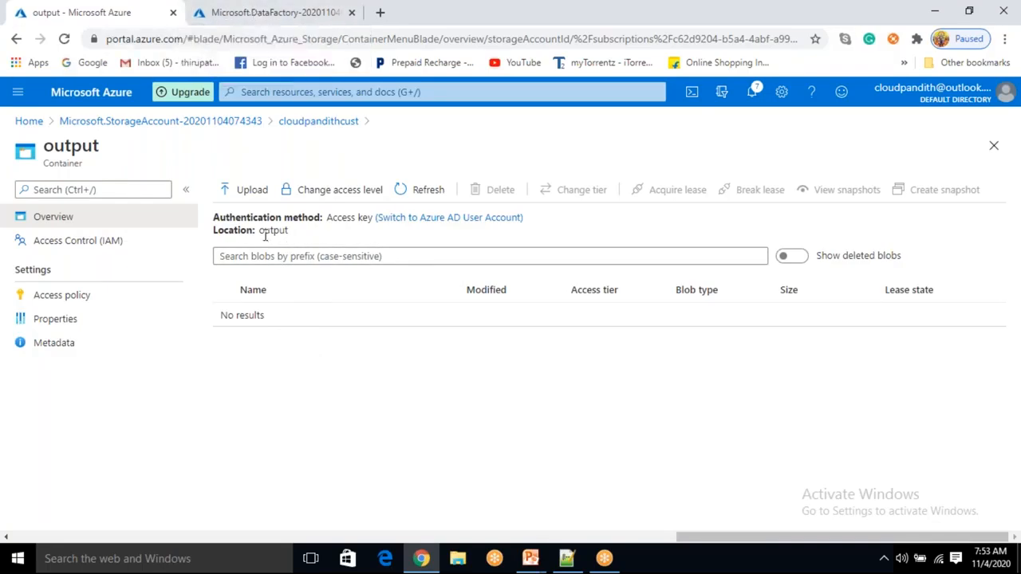
{"action": "left_click", "coordinate": [339, 134]}
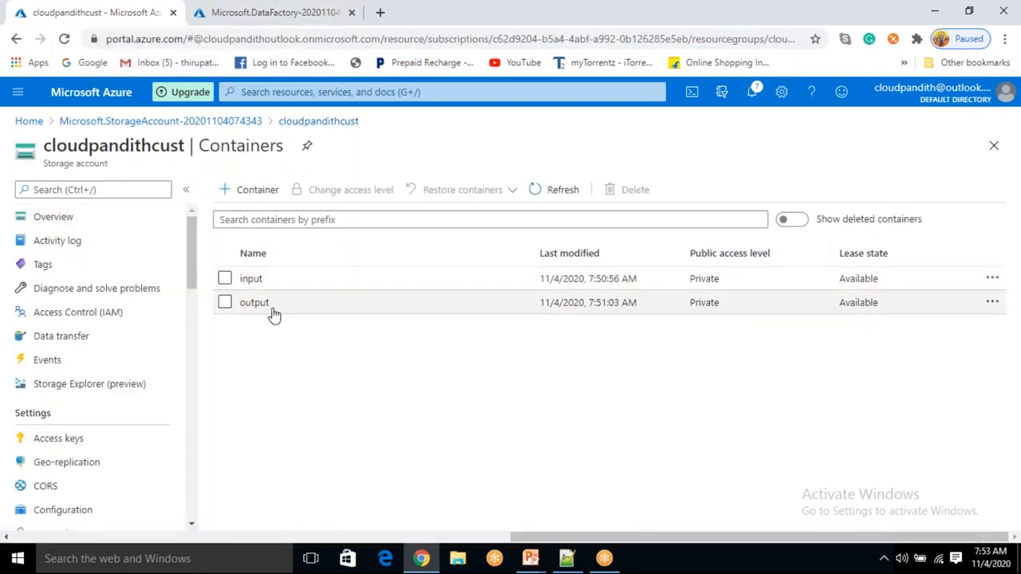
- Go to the cloudpandithadfv2 data factory resource and open its Author & Monitor studio
{"action": "left_click", "coordinate": [243, 16]}
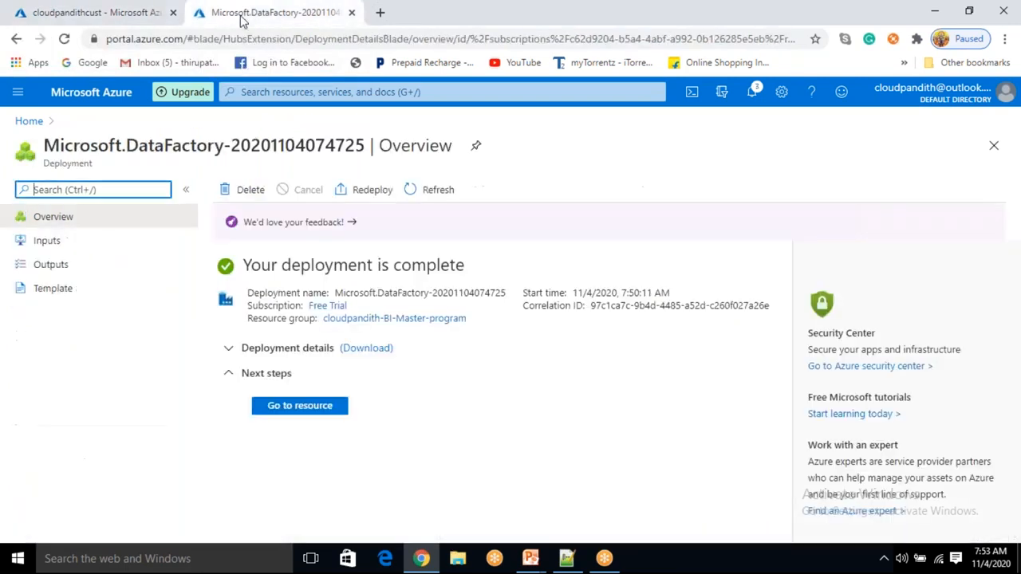
{"action": "left_click", "coordinate": [300, 407]}
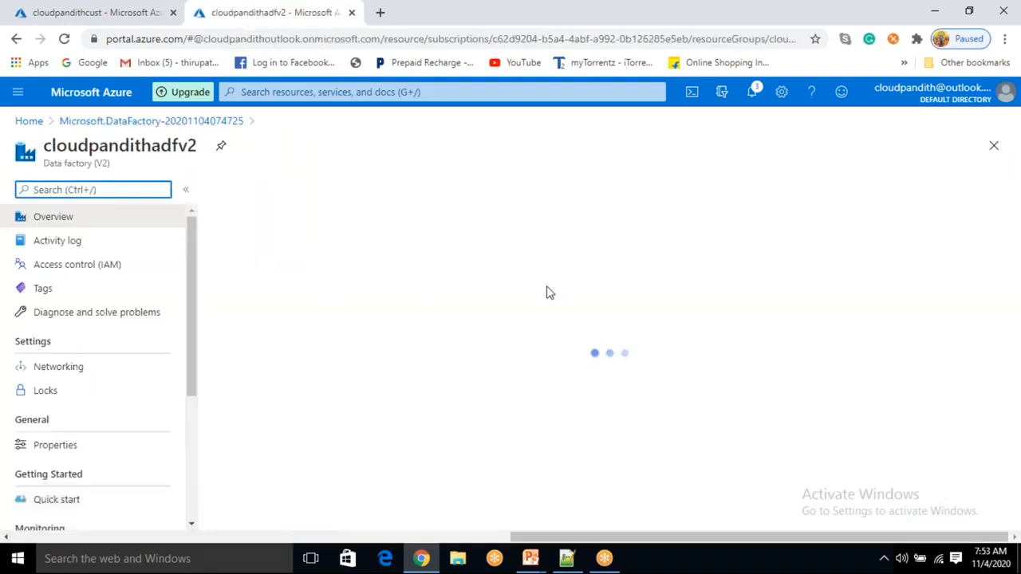
{"action": "left_click", "coordinate": [547, 381]}
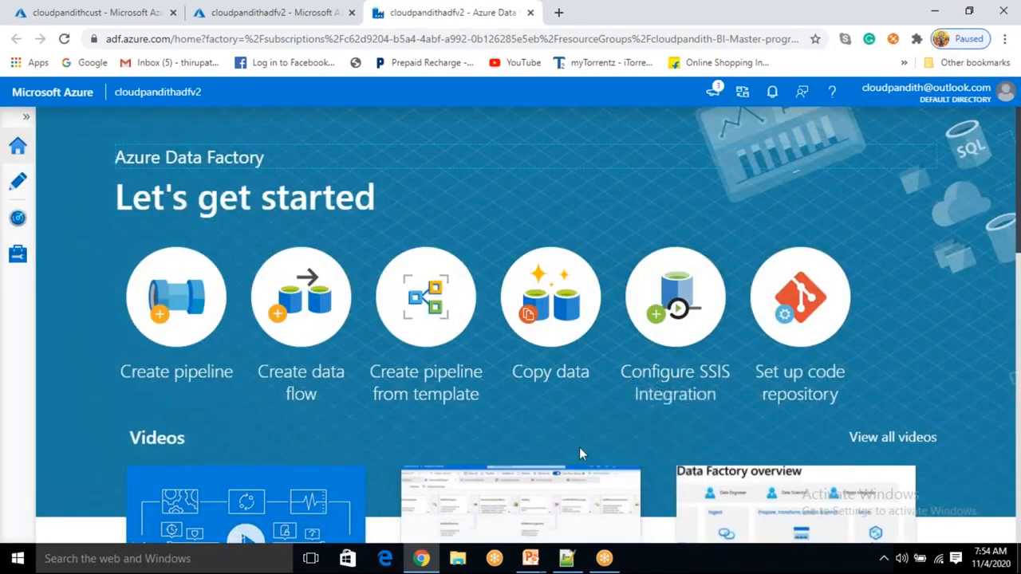
- Start the Copy Data tool with a recurring tumbling-window schedule, step to the source connection, then close the wizard
{"action": "left_click", "coordinate": [556, 319]}
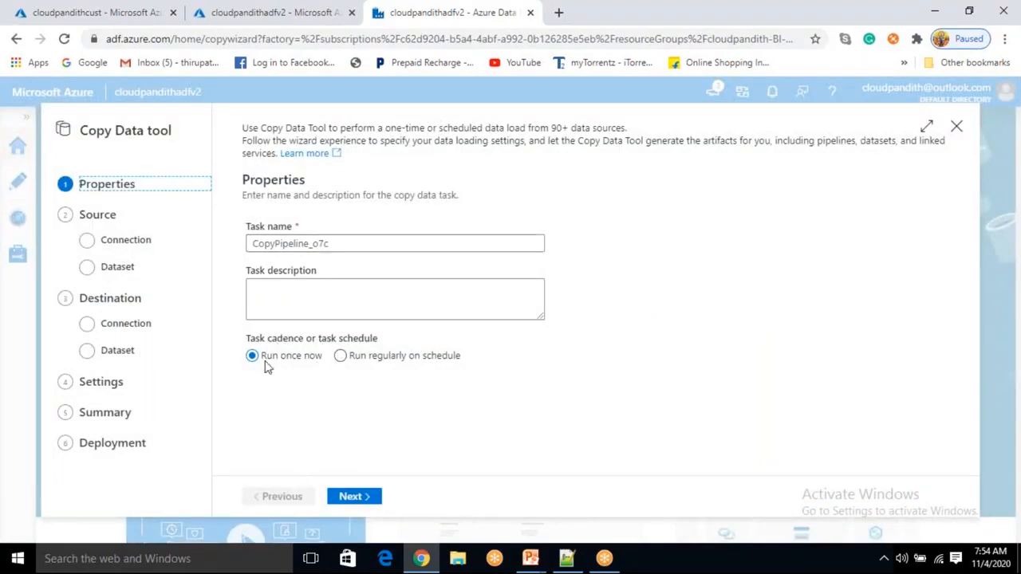
{"action": "left_click", "coordinate": [341, 356]}
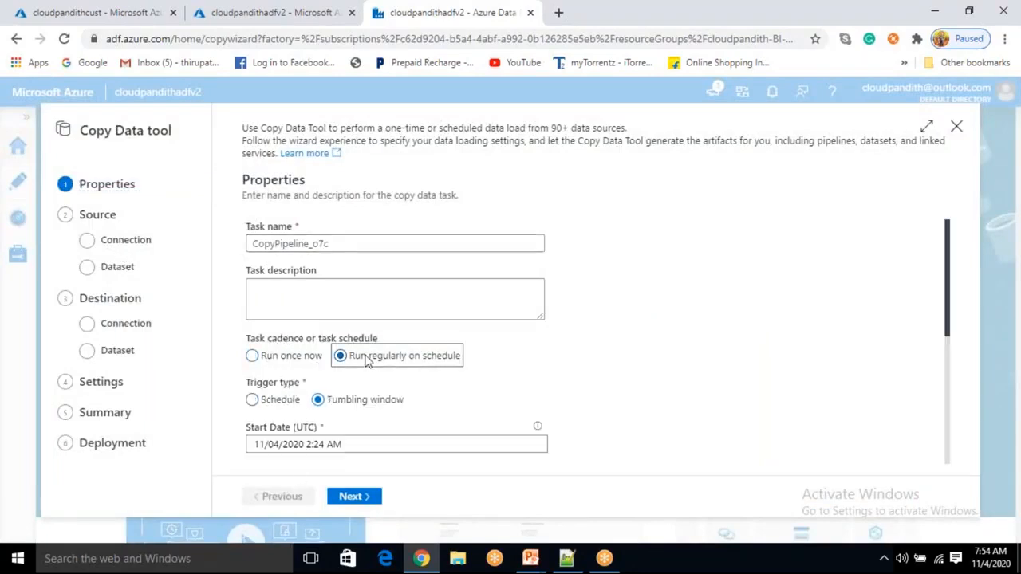
{"action": "scroll", "coordinate": [353, 428], "scroll_direction": "down", "scroll_amount": 1}
{"action": "left_click", "coordinate": [276, 329]}
{"action": "left_click", "coordinate": [376, 330]}
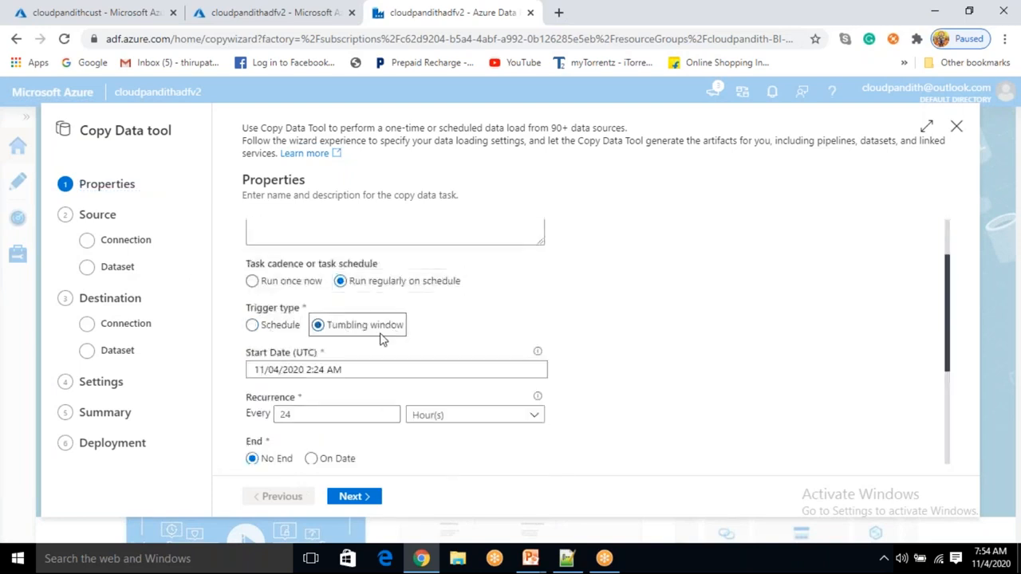
{"action": "scroll", "coordinate": [348, 461], "scroll_direction": "down", "scroll_amount": 2}
{"action": "scroll", "coordinate": [349, 461], "scroll_direction": "up", "scroll_amount": 3}
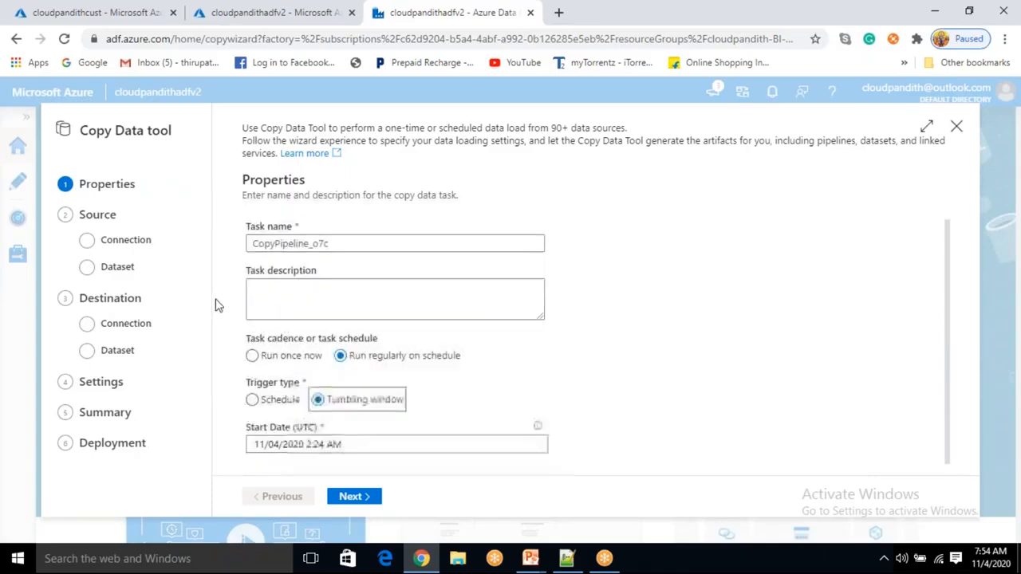
{"action": "left_click", "coordinate": [357, 500]}
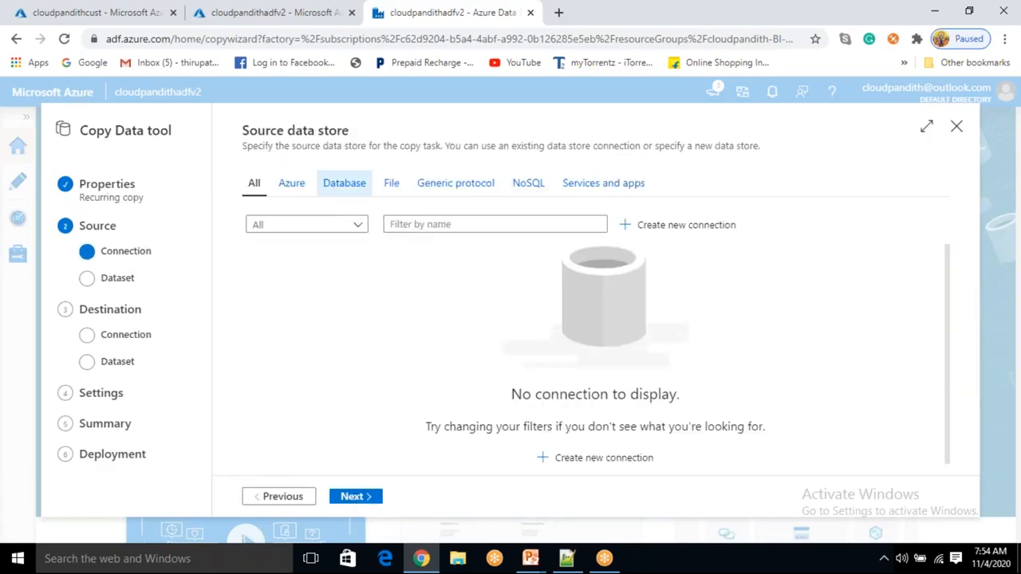
{"action": "left_click", "coordinate": [106, 279]}
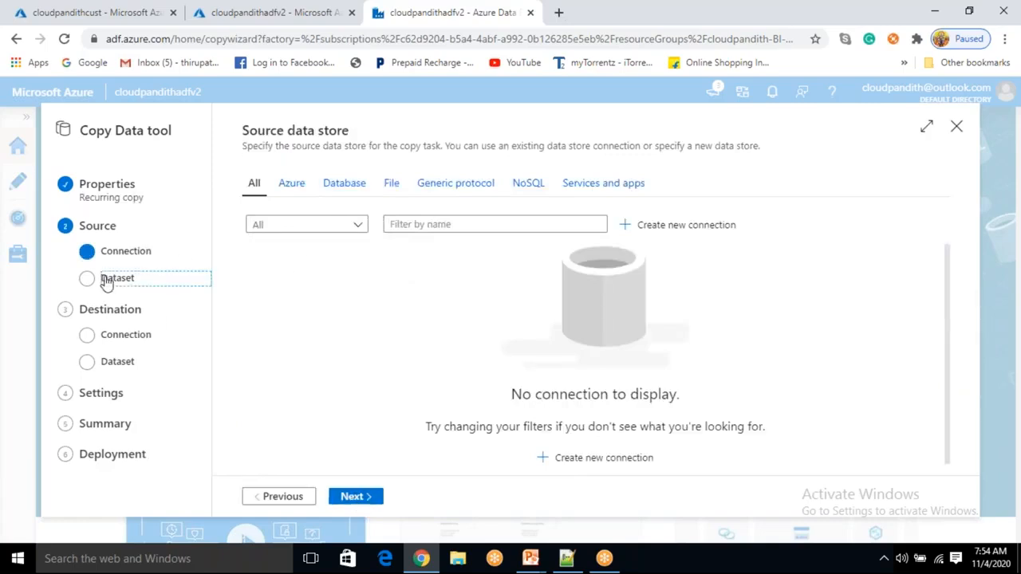
{"action": "left_click", "coordinate": [958, 132]}
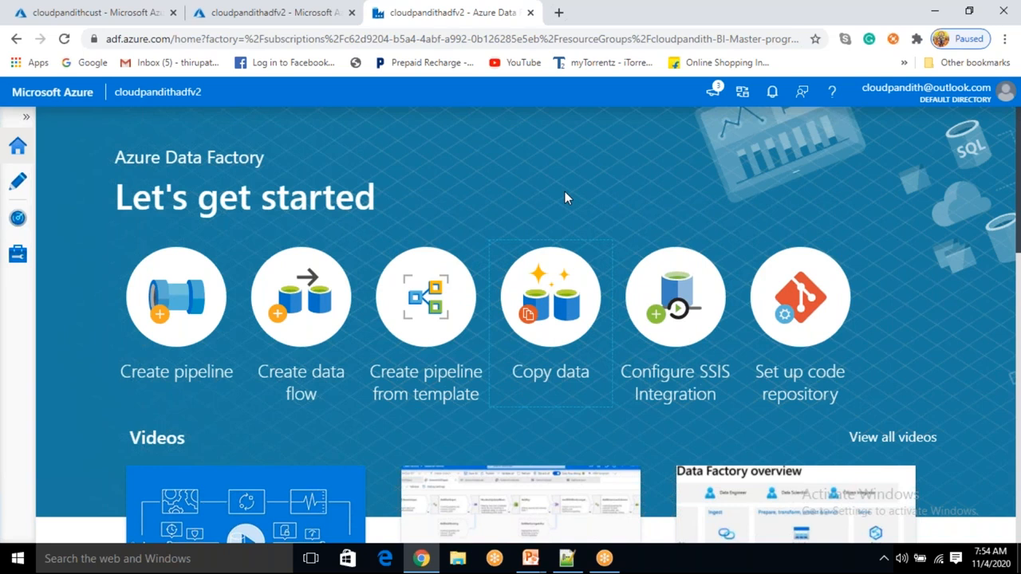
- Browse the Author, Manage and Home pages of the data factory studio
{"action": "left_click", "coordinate": [22, 188]}
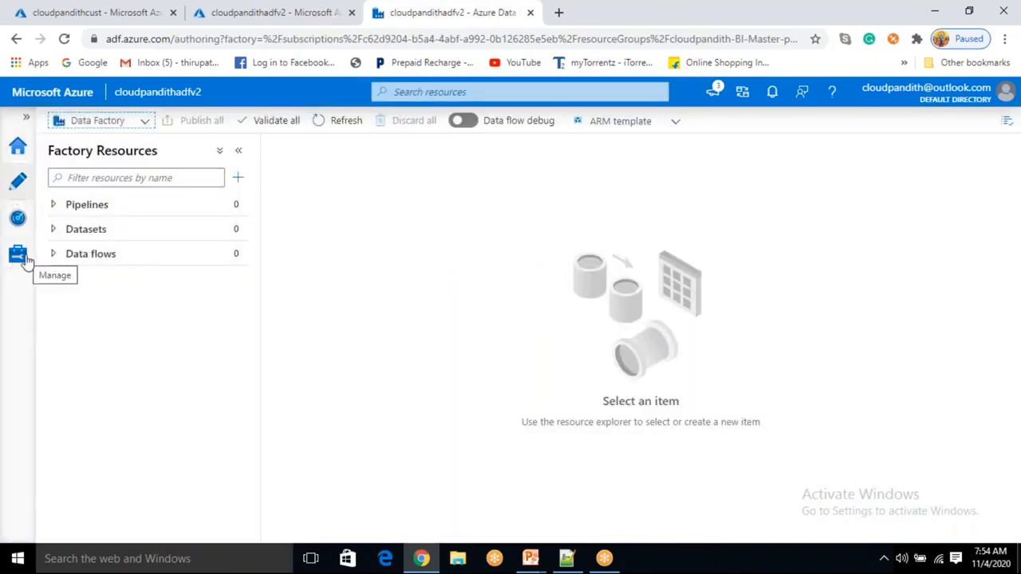
{"action": "left_click", "coordinate": [21, 259]}
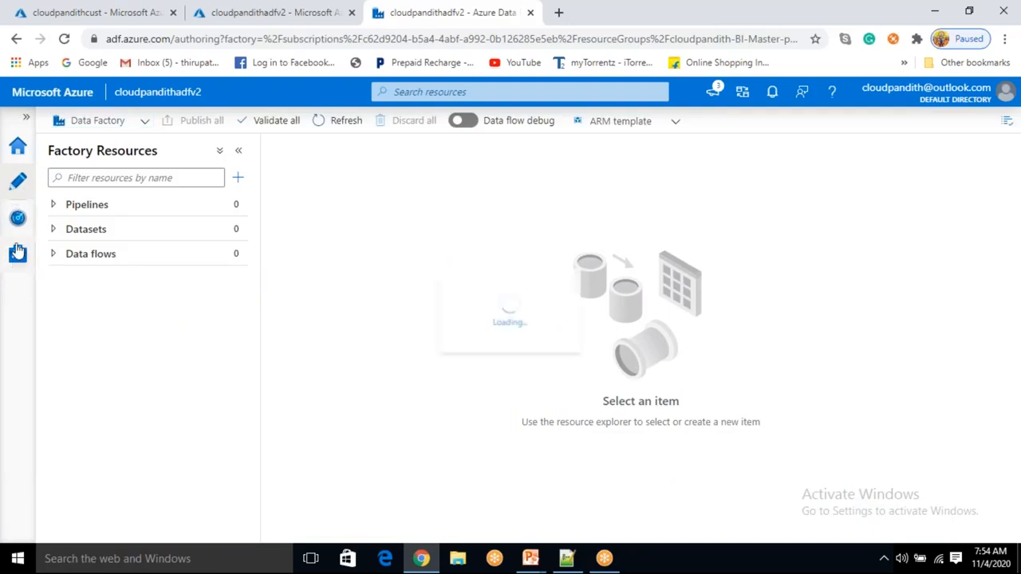
{"action": "left_click", "coordinate": [17, 162]}
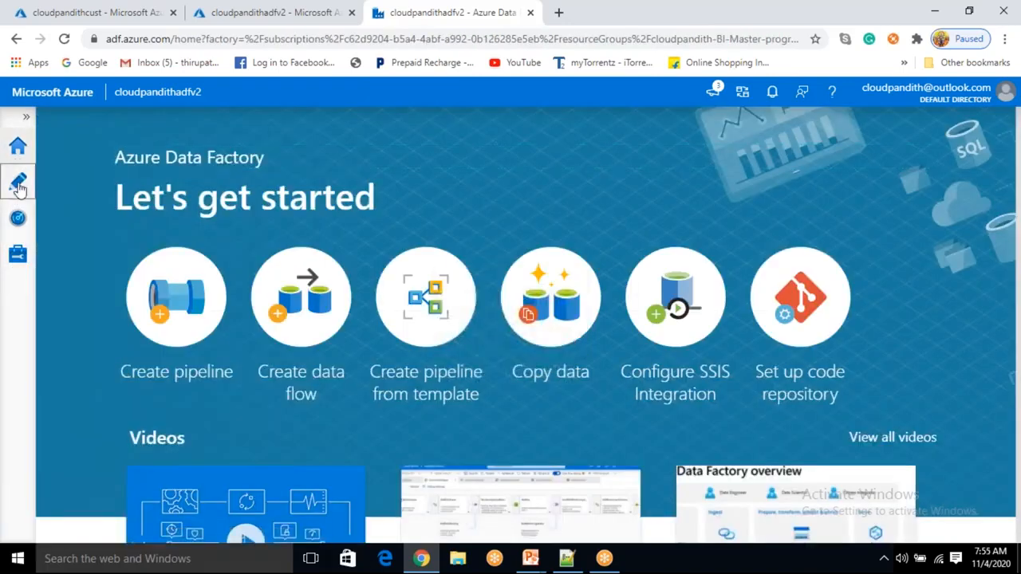
{"action": "left_click", "coordinate": [20, 185]}
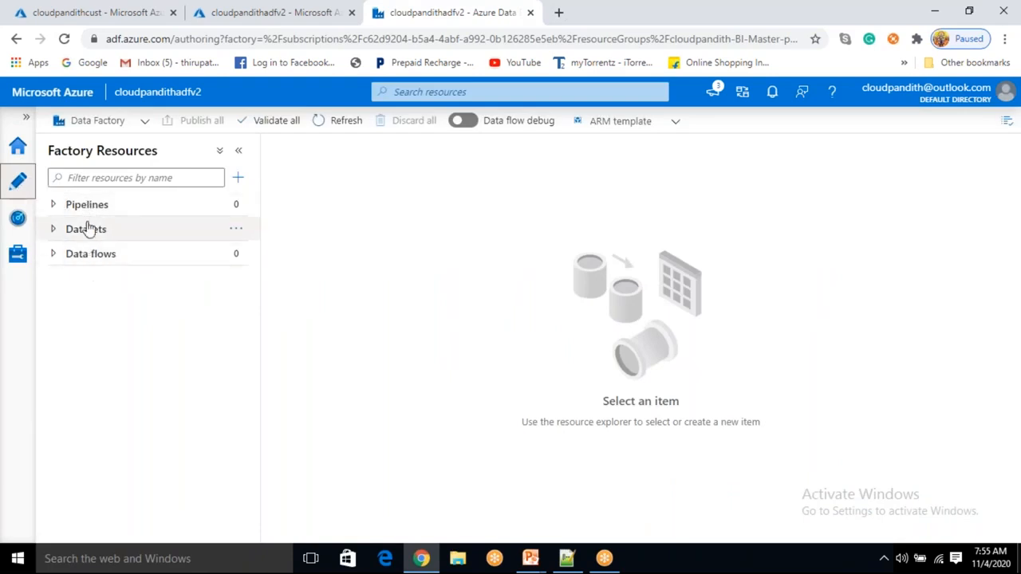
- Examine pipeline runs, trigger runs and integration runtimes in Monitor, filtering runtimes by each type
{"action": "left_click", "coordinate": [18, 220]}
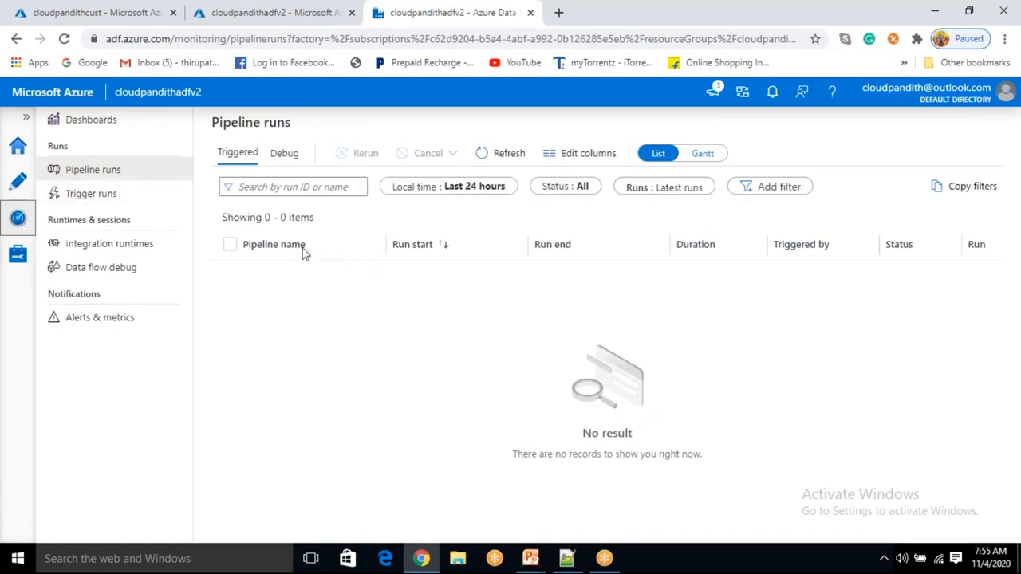
{"action": "left_click", "coordinate": [124, 201]}
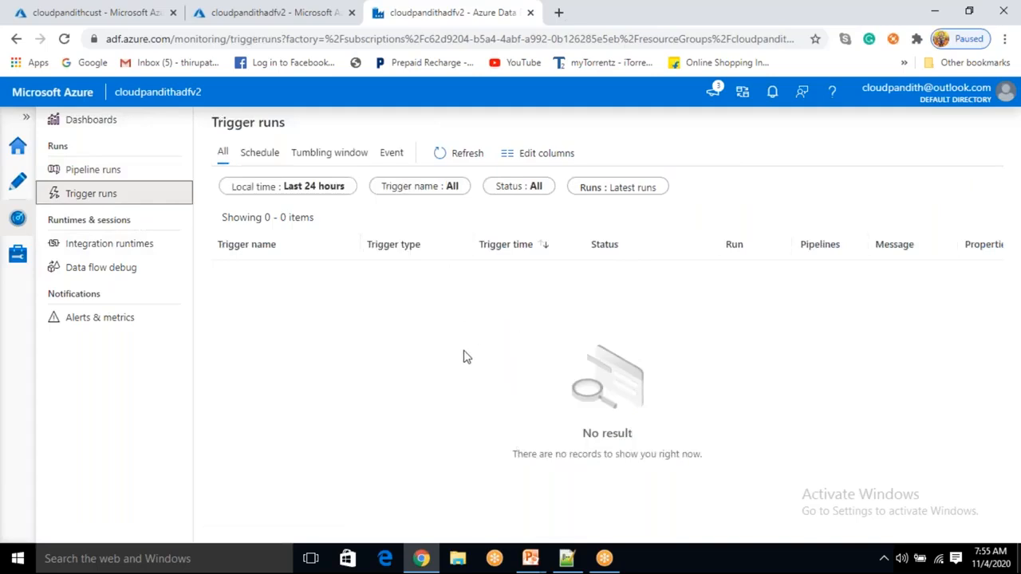
{"action": "left_click", "coordinate": [143, 245]}
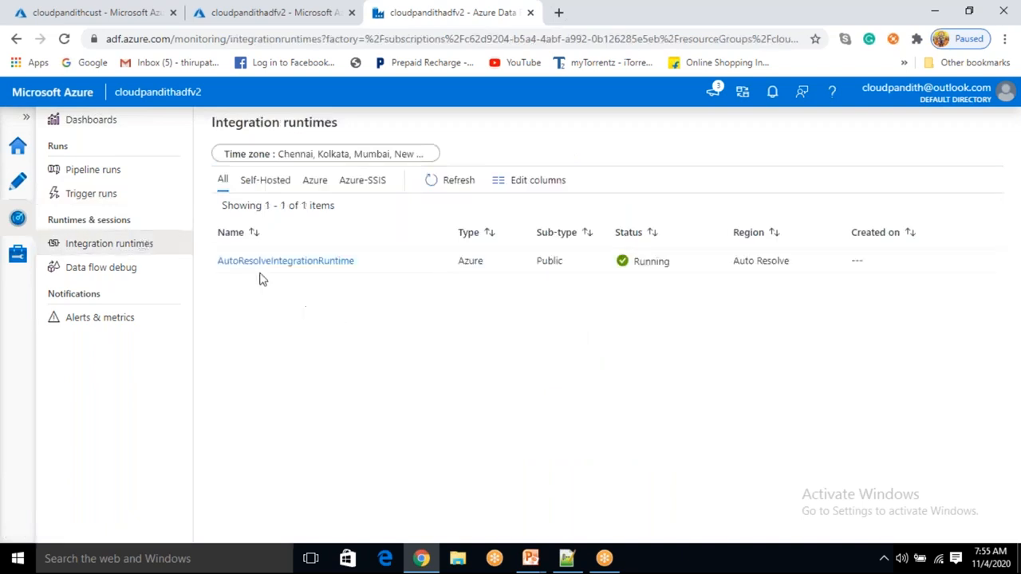
{"action": "left_click", "coordinate": [269, 181]}
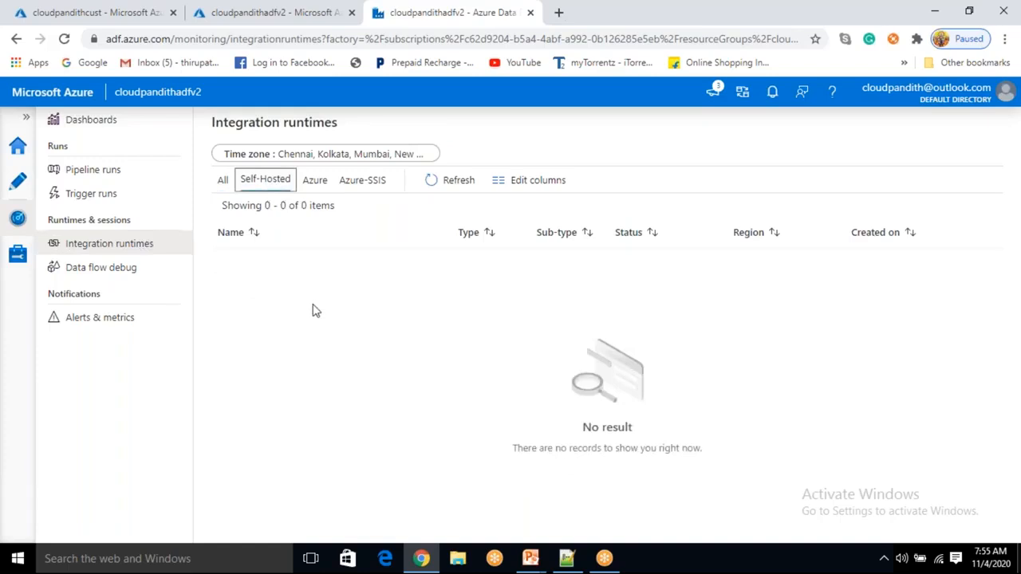
{"action": "left_click", "coordinate": [316, 184]}
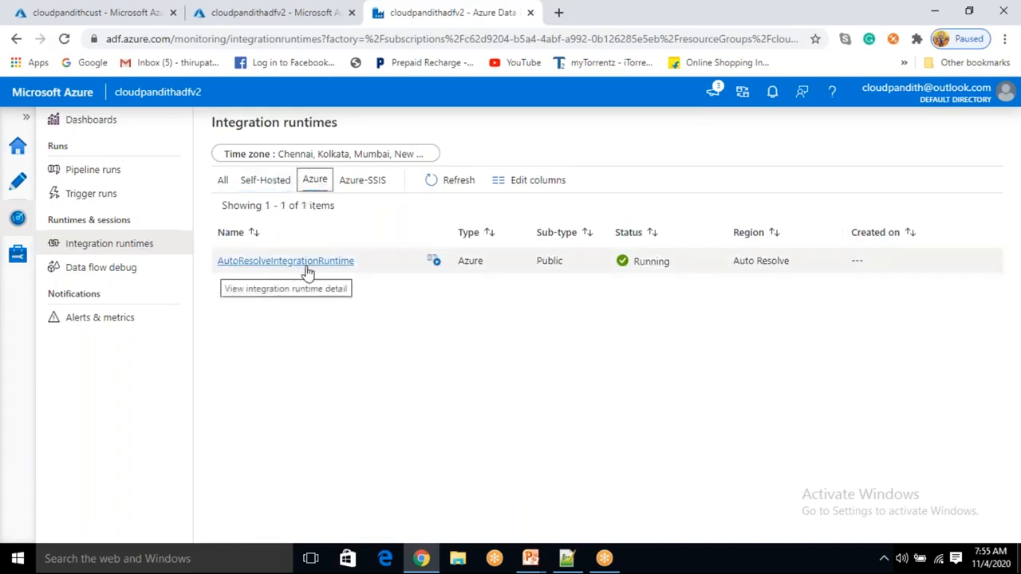
{"action": "left_click", "coordinate": [363, 185]}
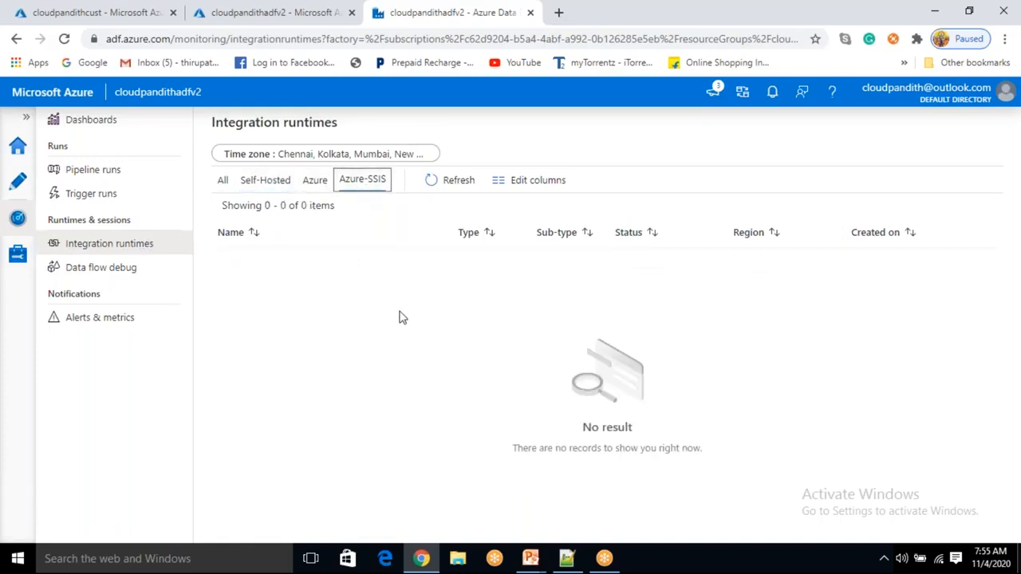
{"action": "left_click", "coordinate": [223, 182]}
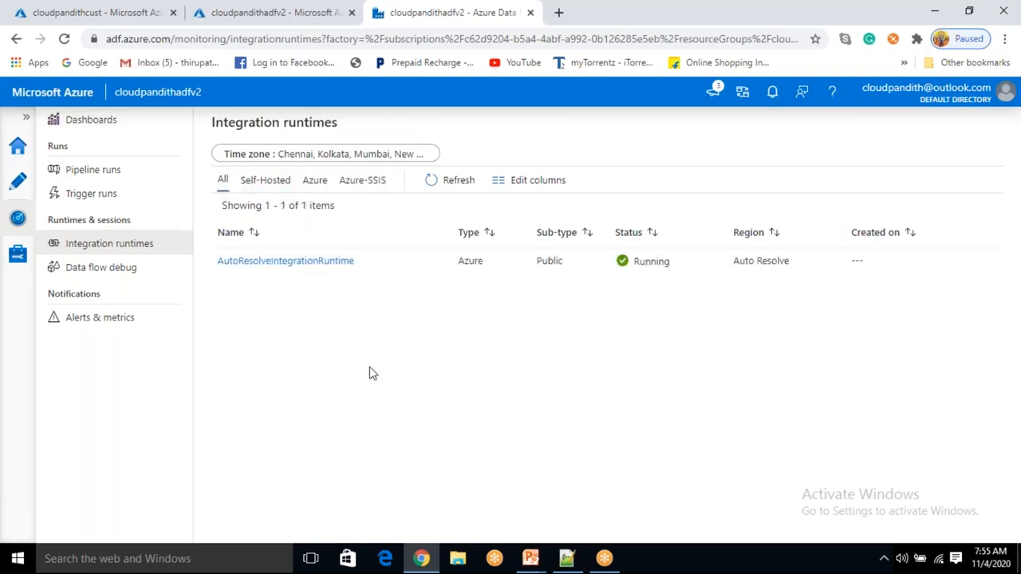
- Browse data flow debug and alerts in Monitor, then the Manage hub's integration runtimes, Git configuration, triggers and global parameters
{"action": "left_click", "coordinate": [130, 279]}
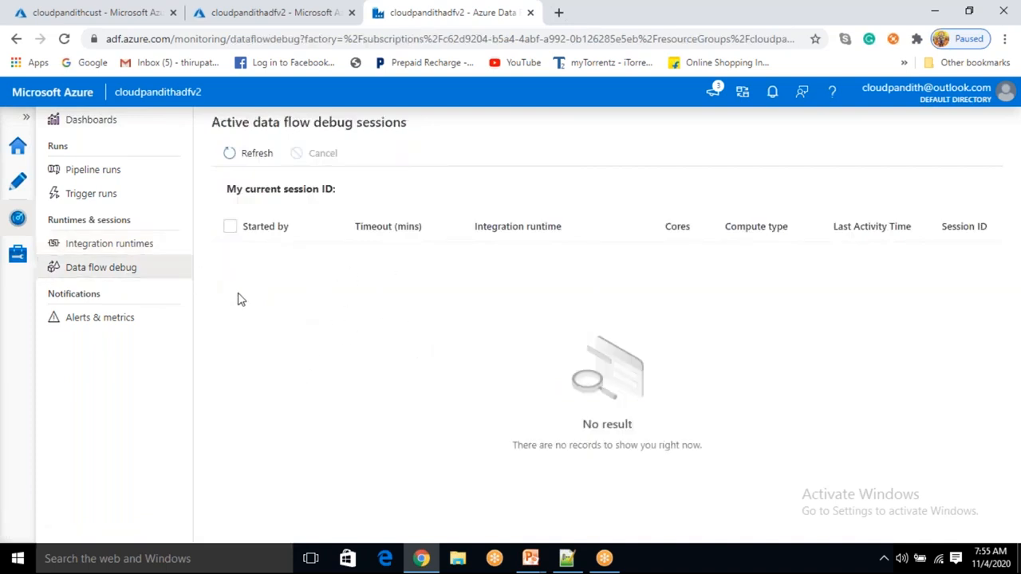
{"action": "left_click", "coordinate": [89, 317]}
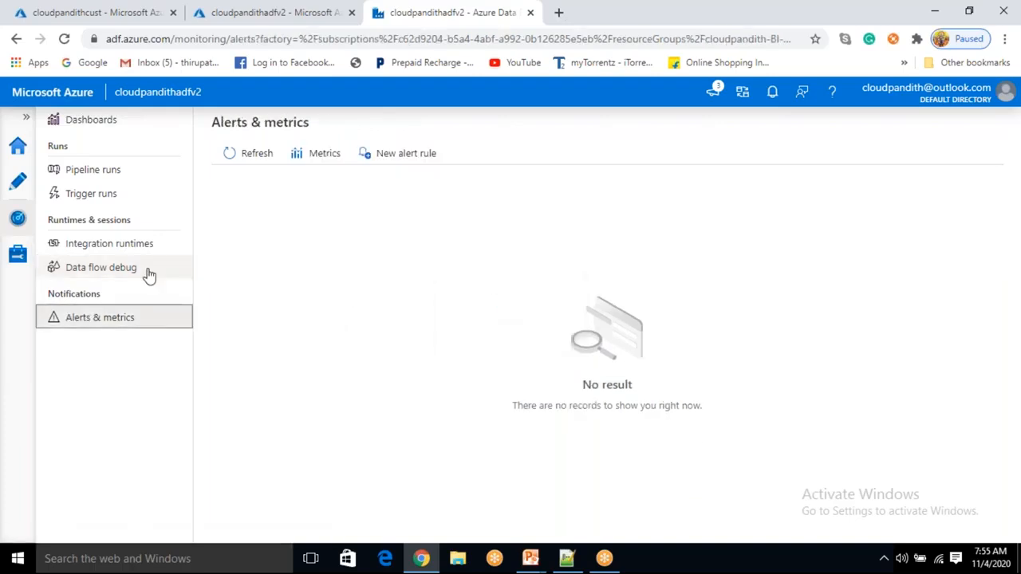
{"action": "left_click", "coordinate": [25, 267]}
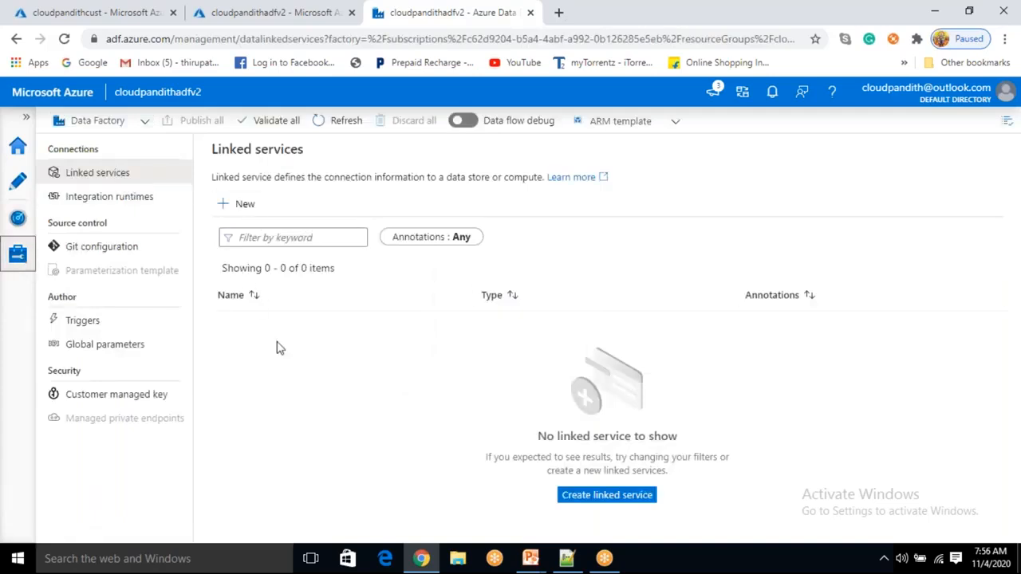
{"action": "left_click", "coordinate": [98, 204]}
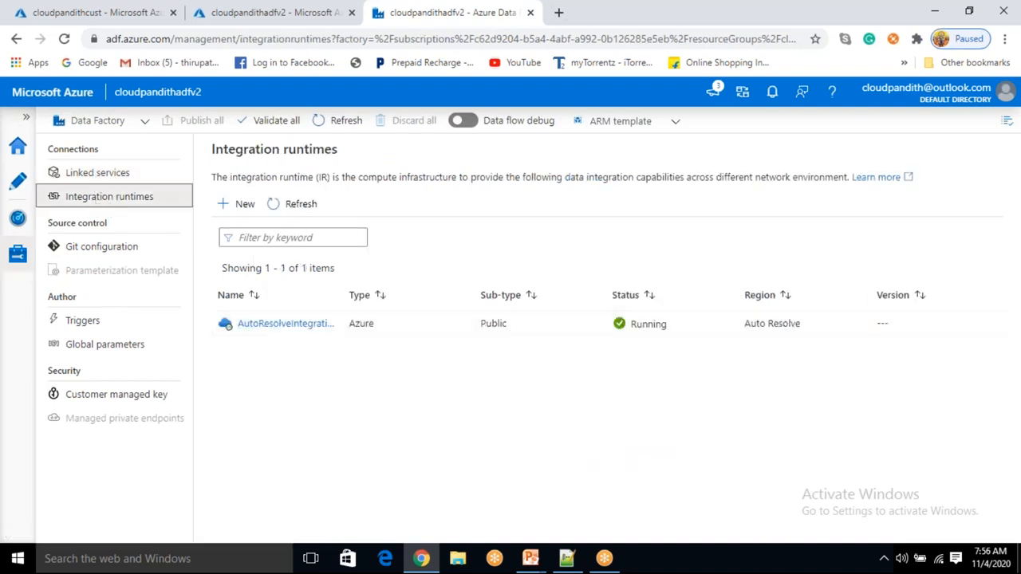
{"action": "left_click", "coordinate": [236, 214]}
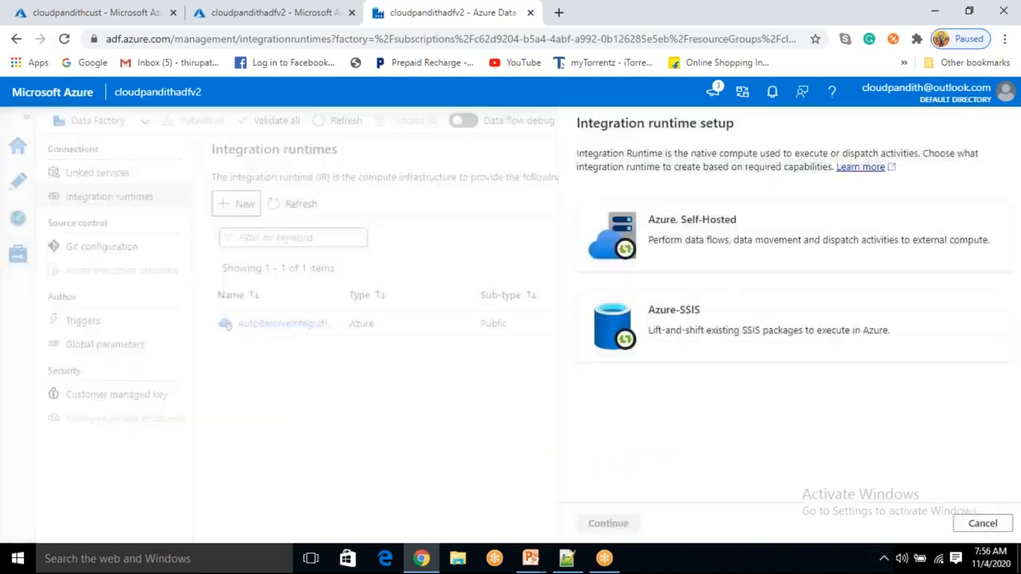
{"action": "left_click", "coordinate": [978, 525]}
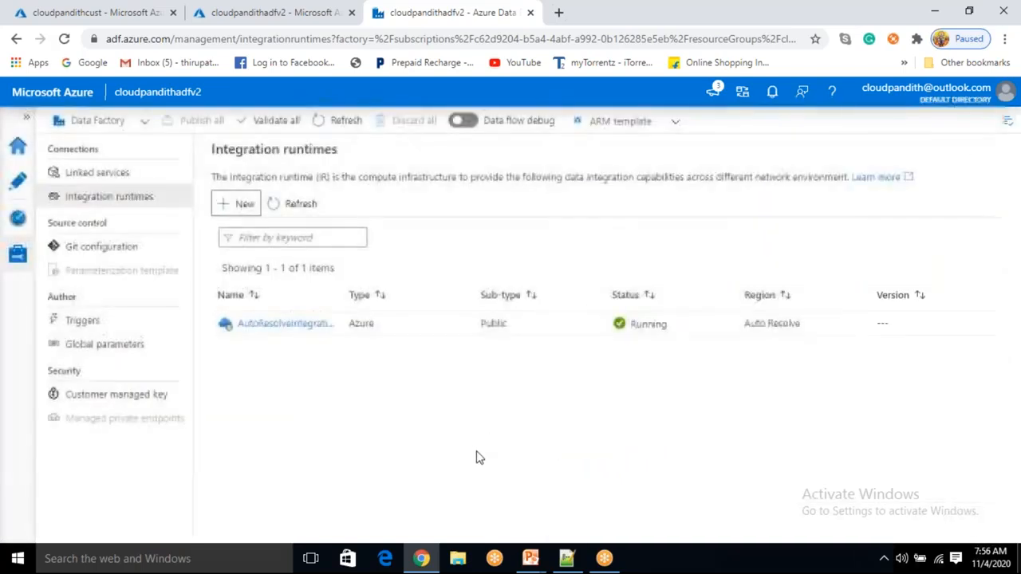
{"action": "left_click", "coordinate": [164, 260]}
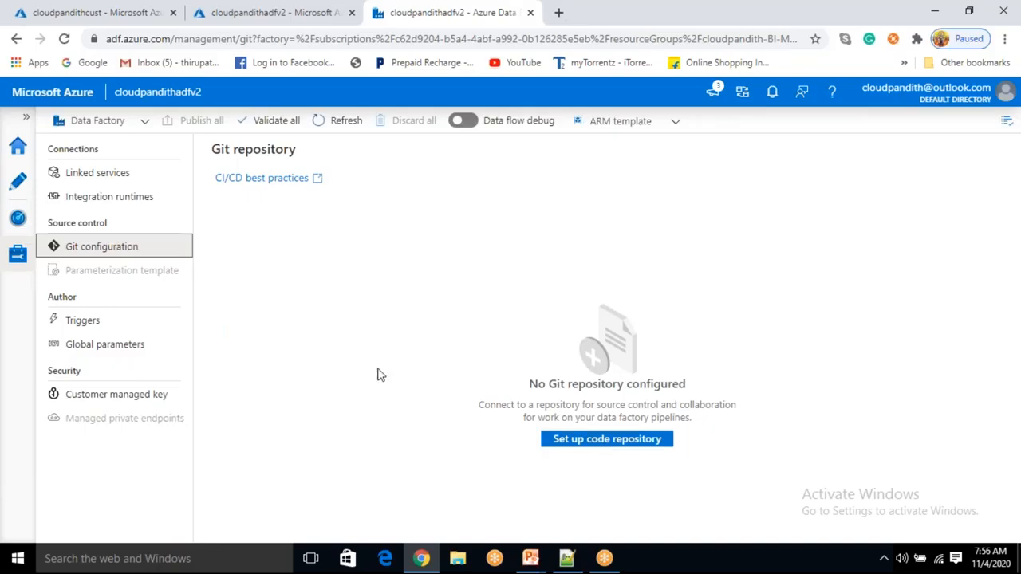
{"action": "left_click", "coordinate": [117, 319]}
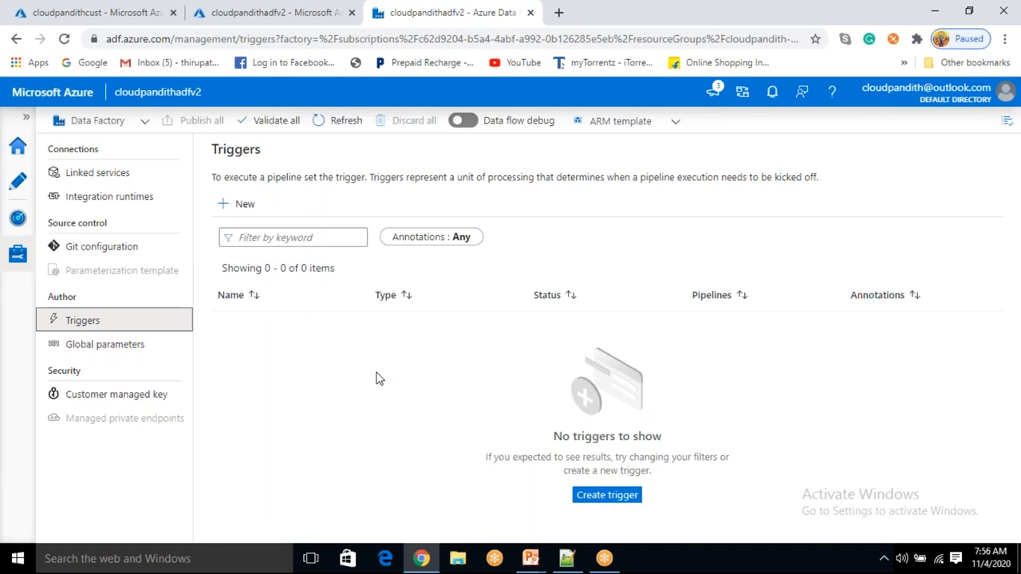
{"action": "left_click", "coordinate": [136, 344]}
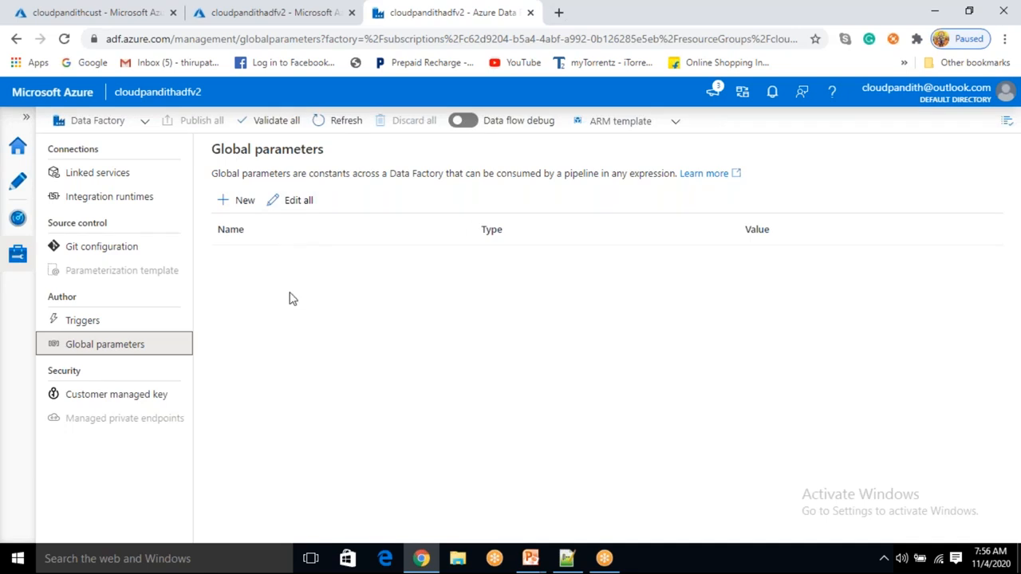
- Start creating a new Azure Blob Storage linked service from the Manage hub's linked services
{"action": "left_click", "coordinate": [120, 176]}
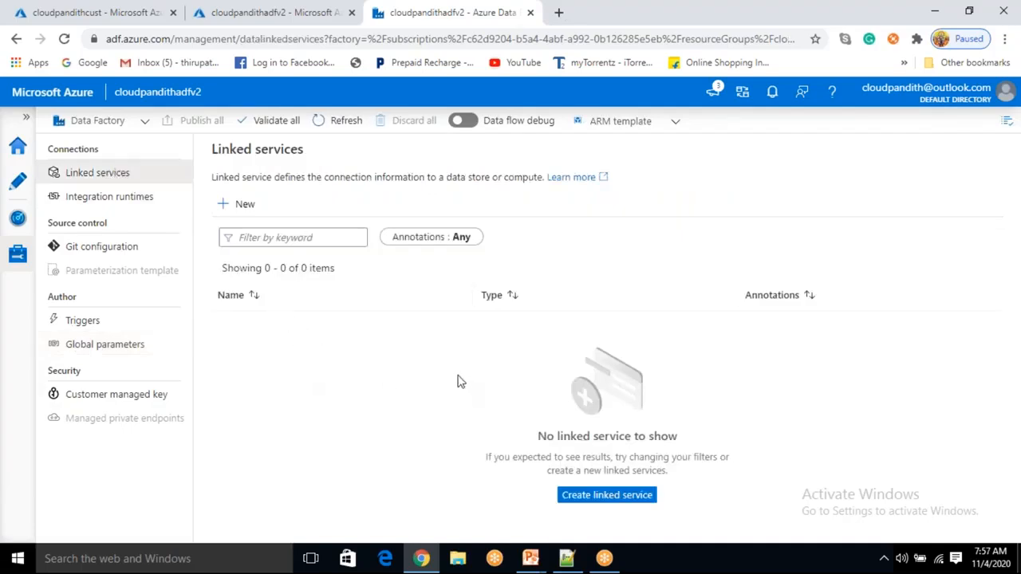
{"action": "left_click", "coordinate": [239, 205]}
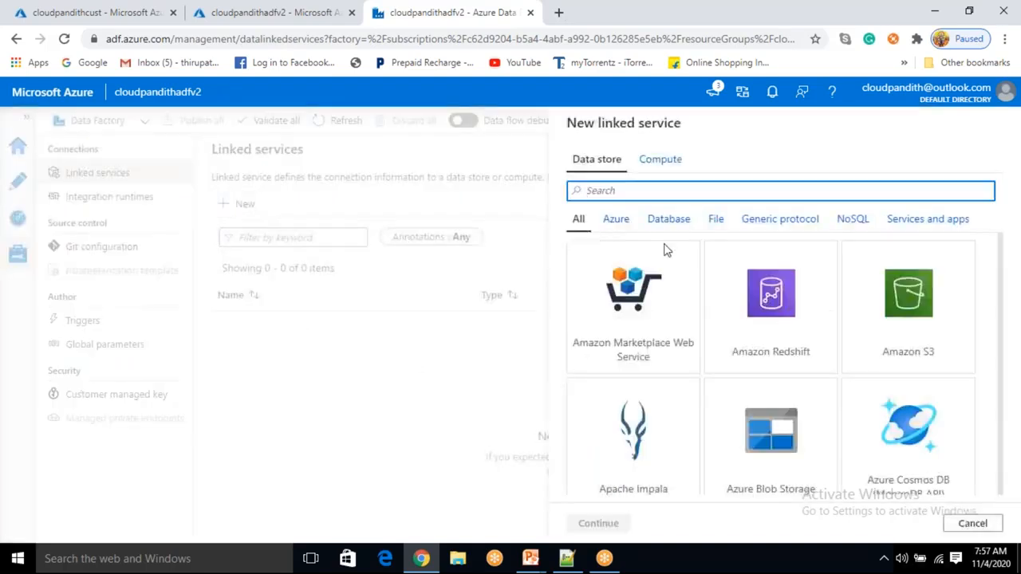
{"action": "left_click", "coordinate": [764, 449]}
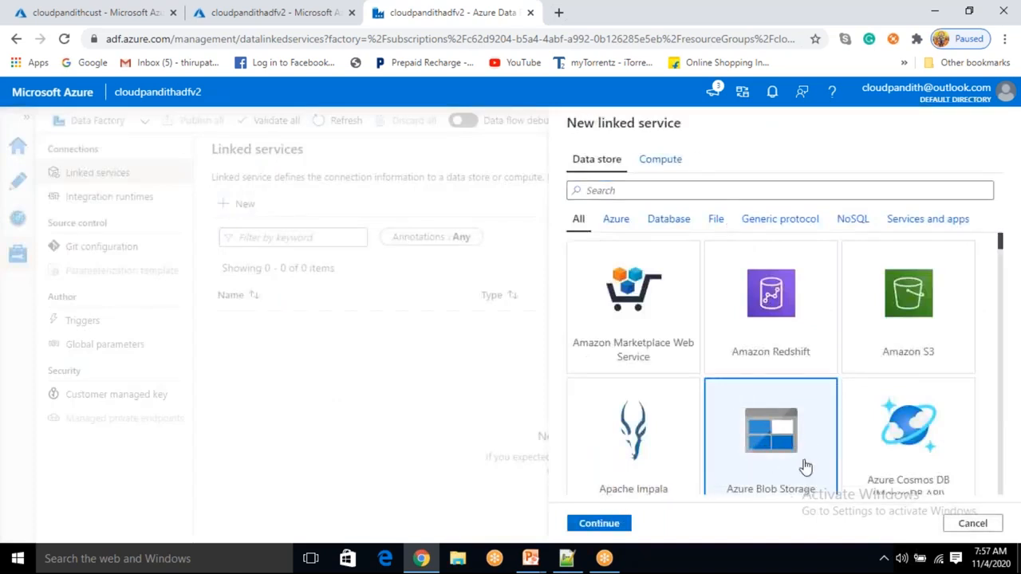
{"action": "left_click", "coordinate": [646, 193]}
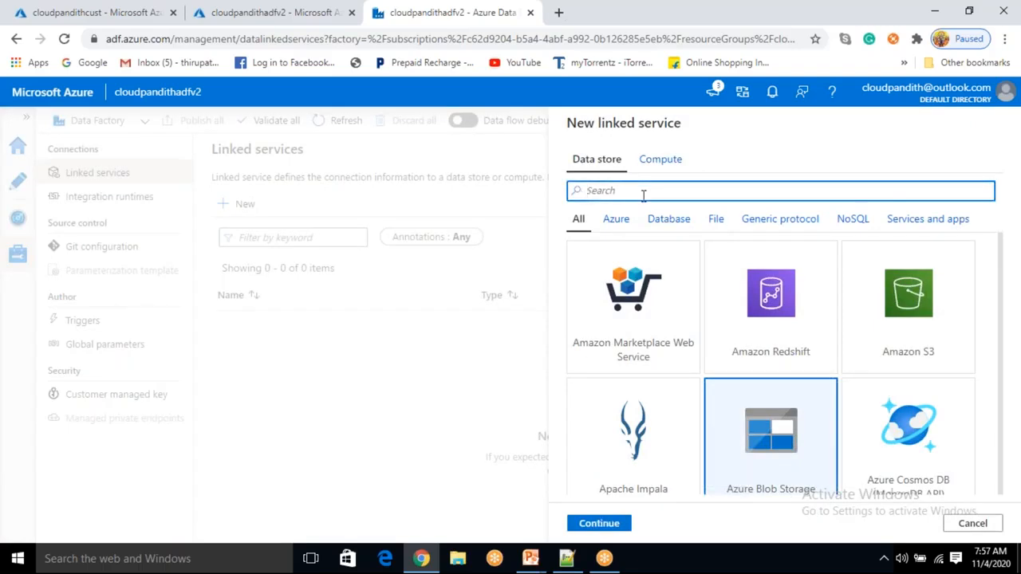
{"action": "type", "text": "blob"}
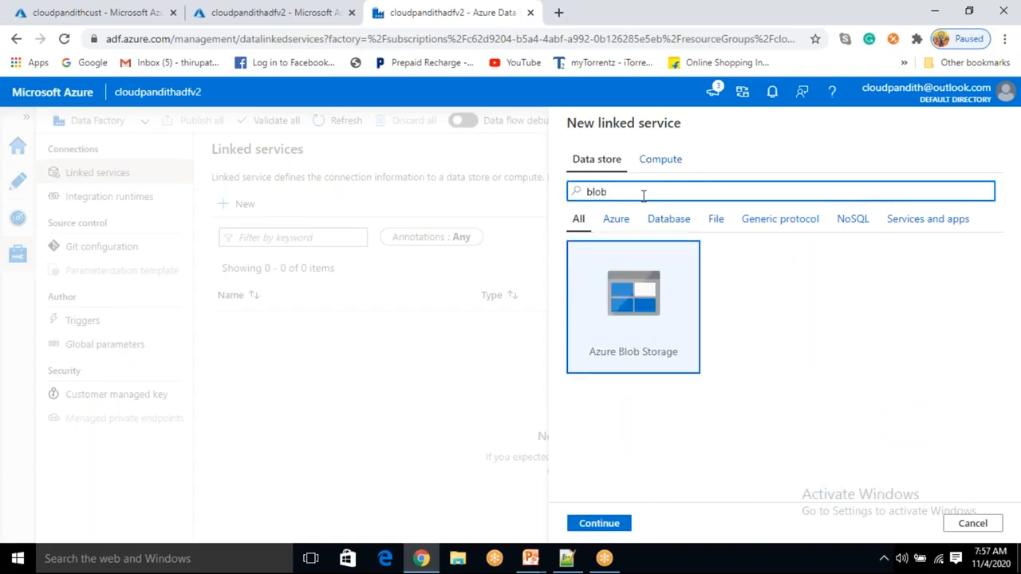
{"action": "left_click", "coordinate": [600, 524]}
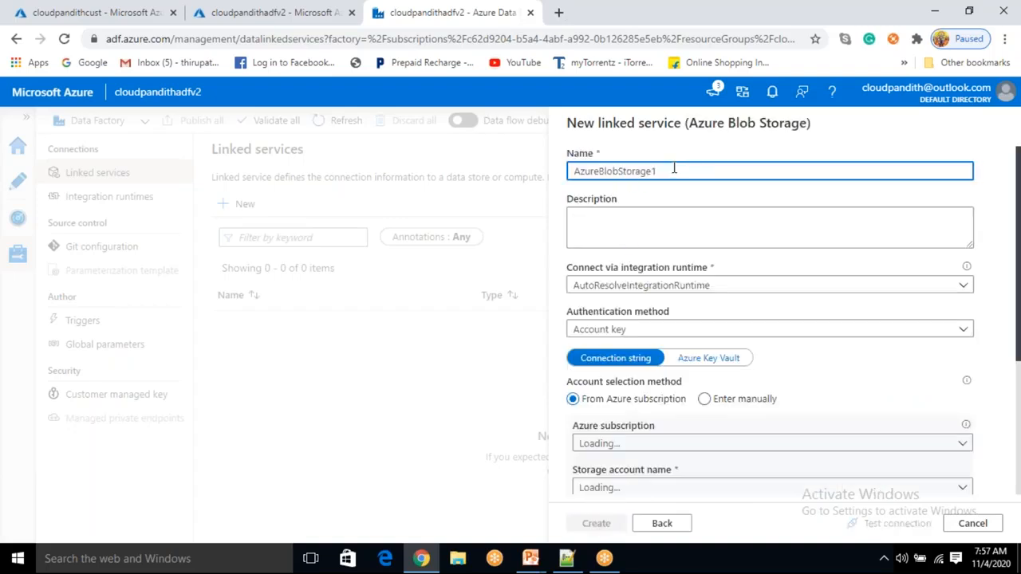
- Name the linked service LS_ABS and give it the description Connecting to abs
{"action": "left_click_drag", "start_coordinate": [674, 169], "coordinate": [569, 170]}
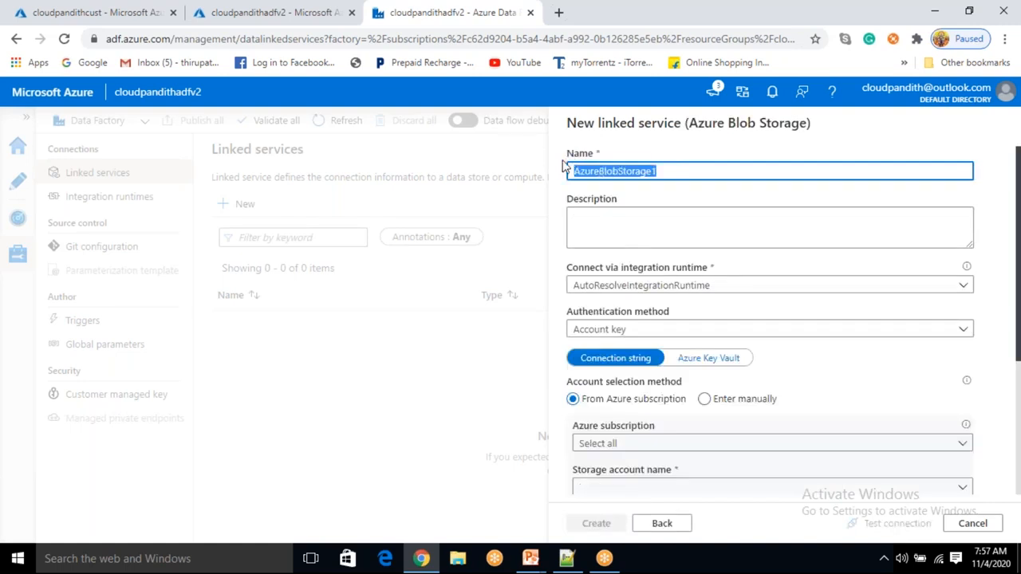
{"action": "key", "text": "BackSpace"}
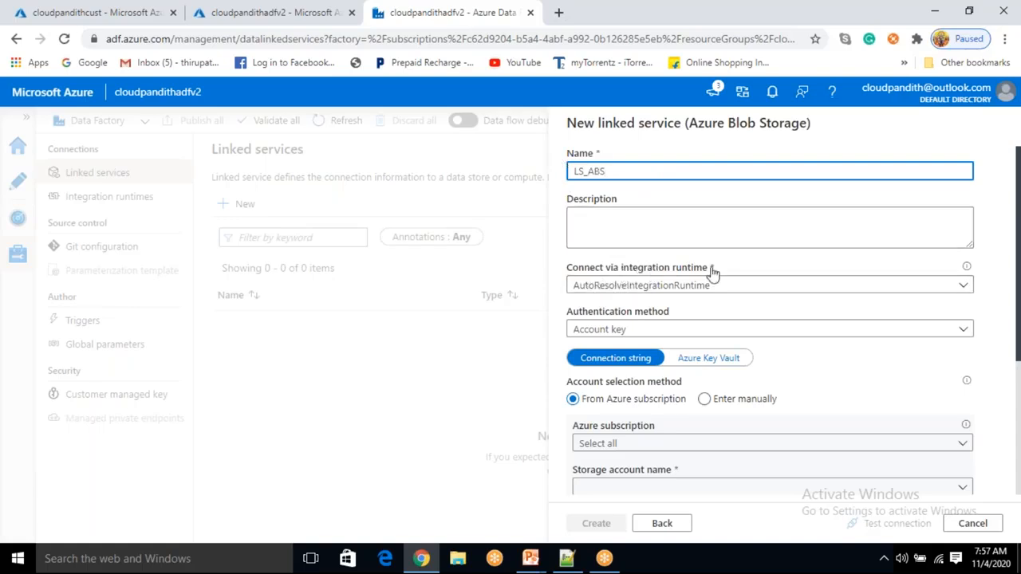
{"action": "left_click", "coordinate": [637, 223]}
{"action": "type", "text": "cONNECTE"}
{"action": "key", "text": "ctrl+a"}
{"action": "key", "text": "BackSpace"}
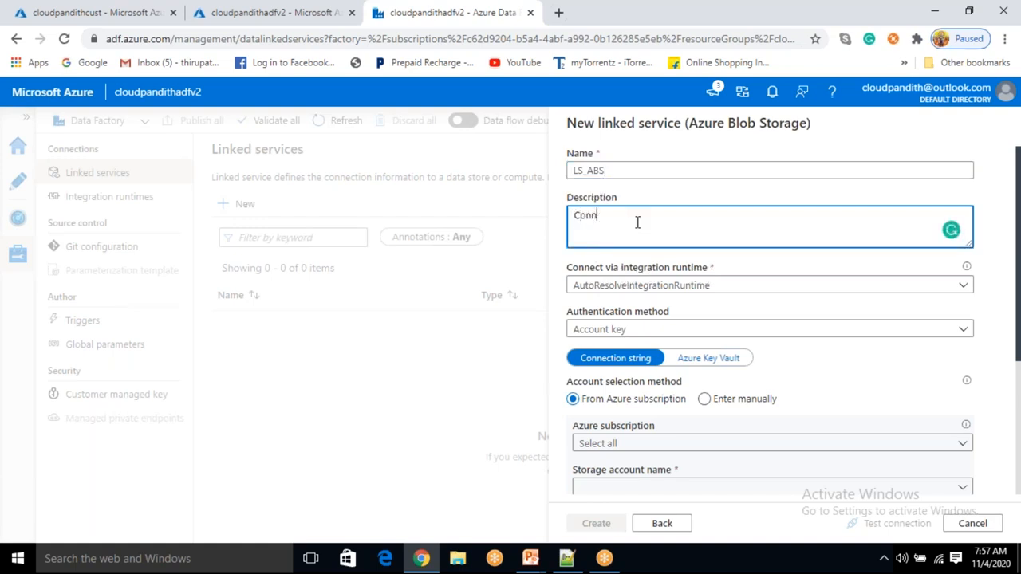
{"action": "type", "text": "Connecting to abs"}
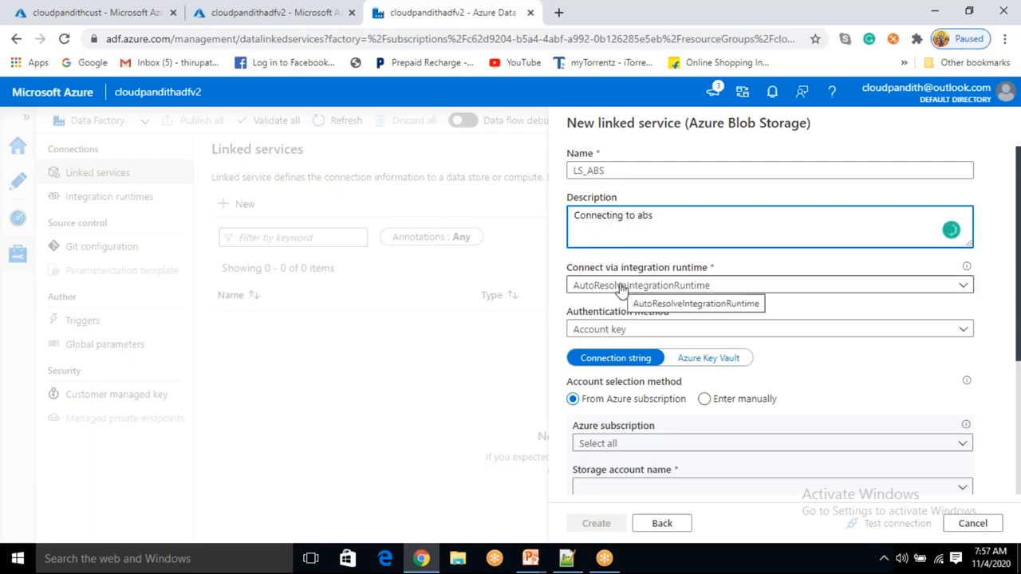
- Choose AutoResolveIntegrationRuntime as the integration runtime and Account key as the authentication method
{"action": "left_click", "coordinate": [667, 287]}
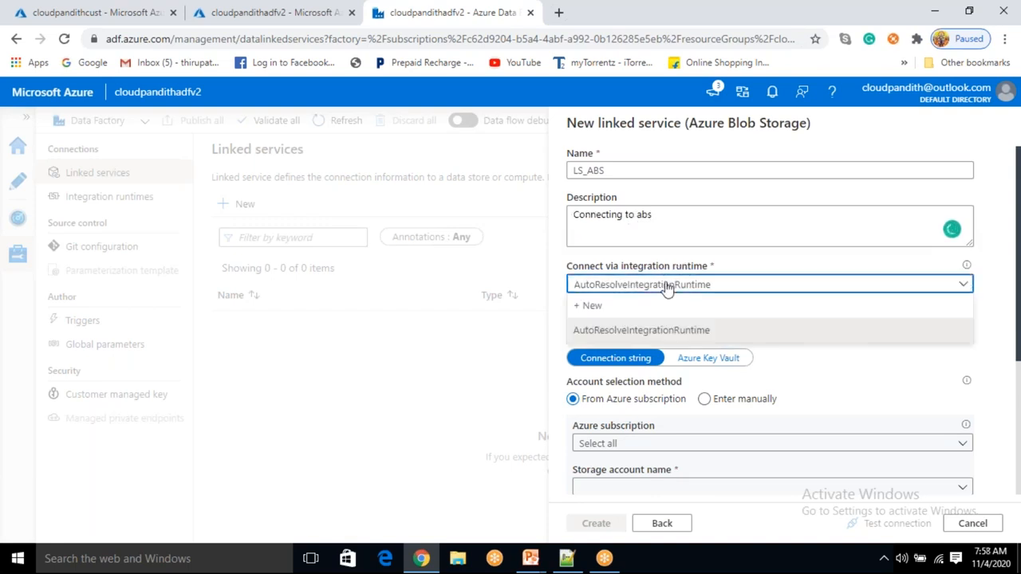
{"action": "left_click", "coordinate": [619, 331]}
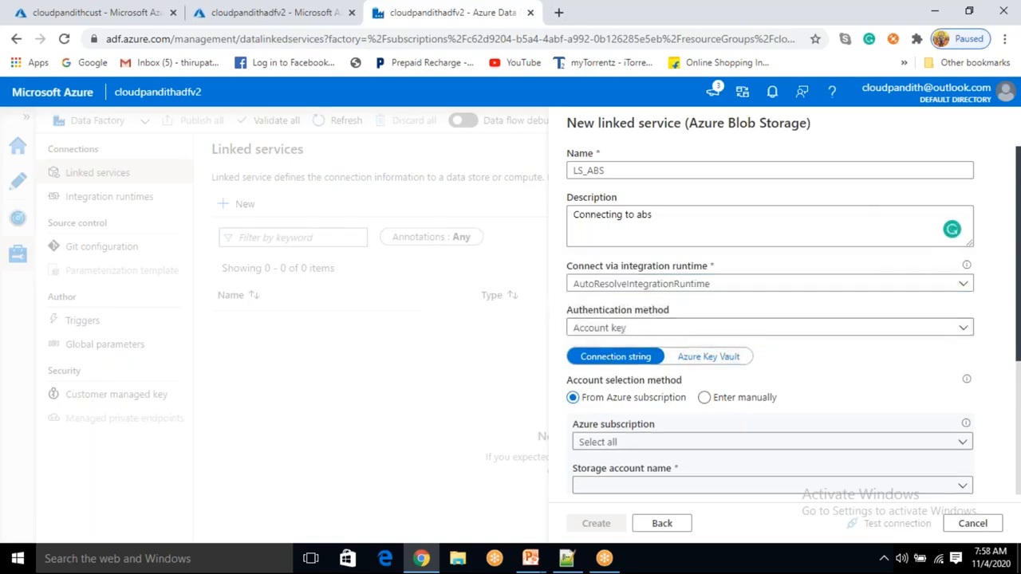
{"action": "left_click", "coordinate": [632, 329]}
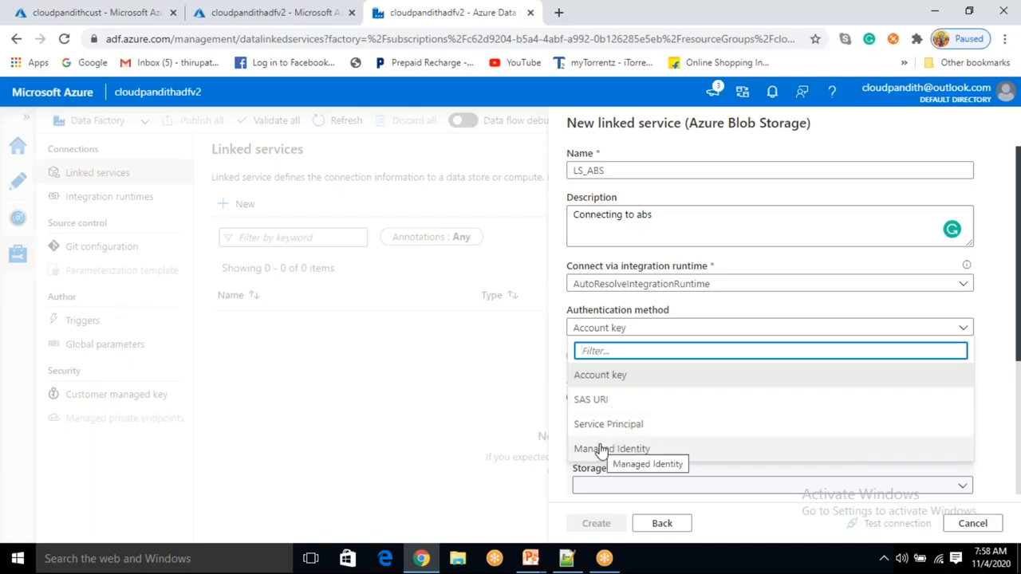
{"action": "left_click", "coordinate": [591, 375]}
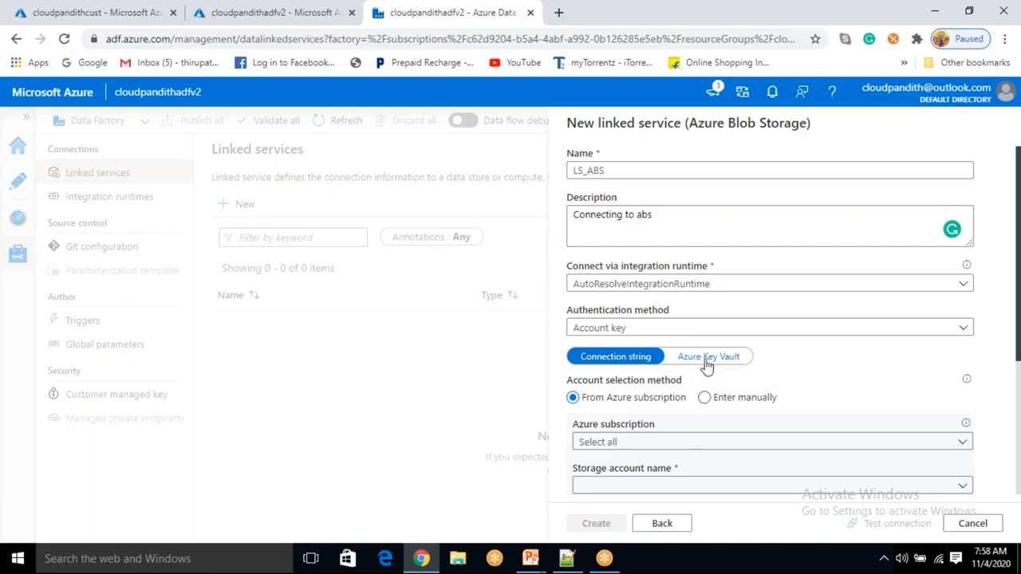
- Select the Free Trial subscription and the cloudpandithcust storage account for the linked service
{"action": "scroll", "coordinate": [666, 441], "scroll_direction": "down", "scroll_amount": 1}
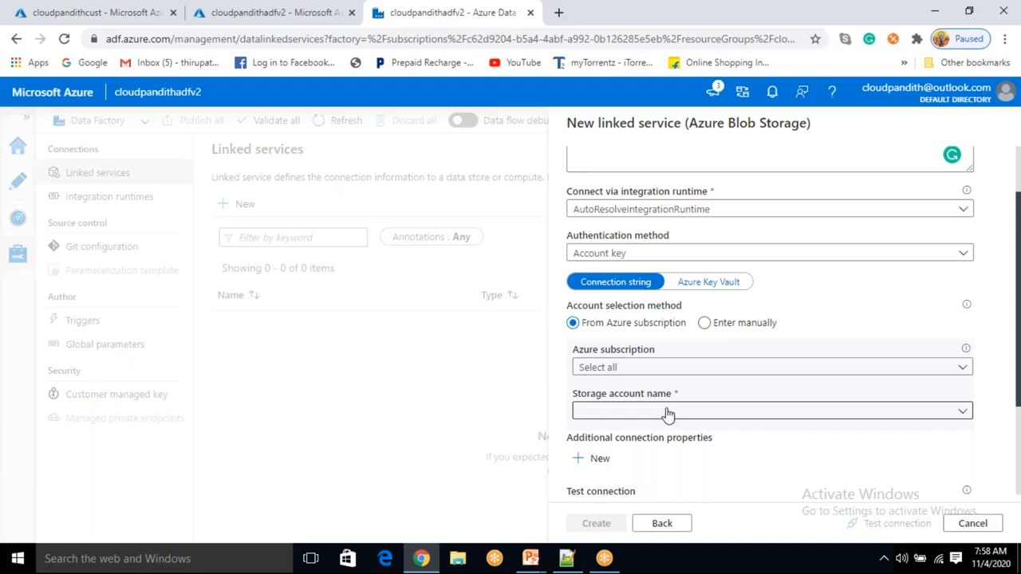
{"action": "left_click", "coordinate": [628, 368]}
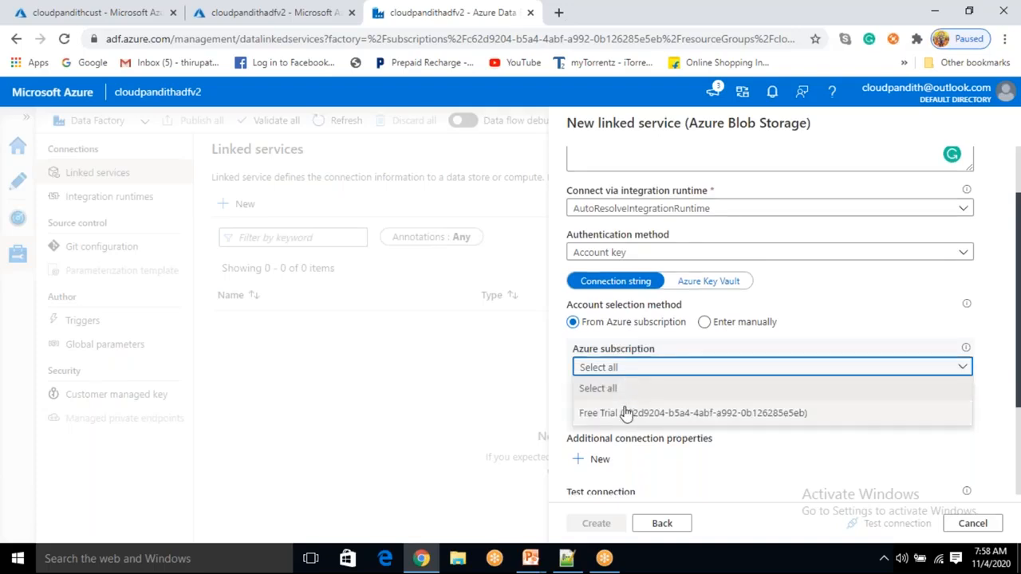
{"action": "left_click", "coordinate": [626, 413]}
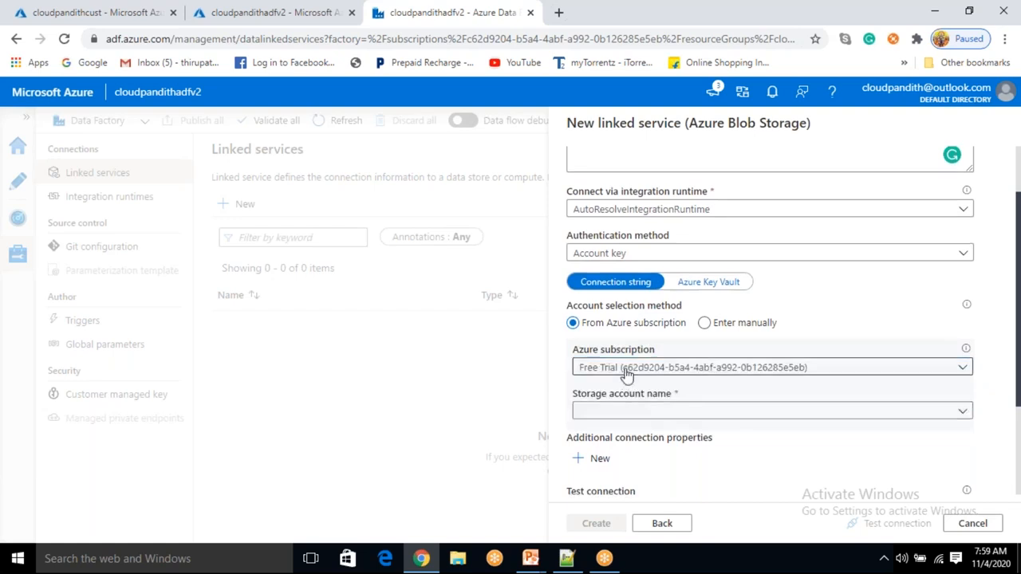
{"action": "left_click", "coordinate": [643, 412]}
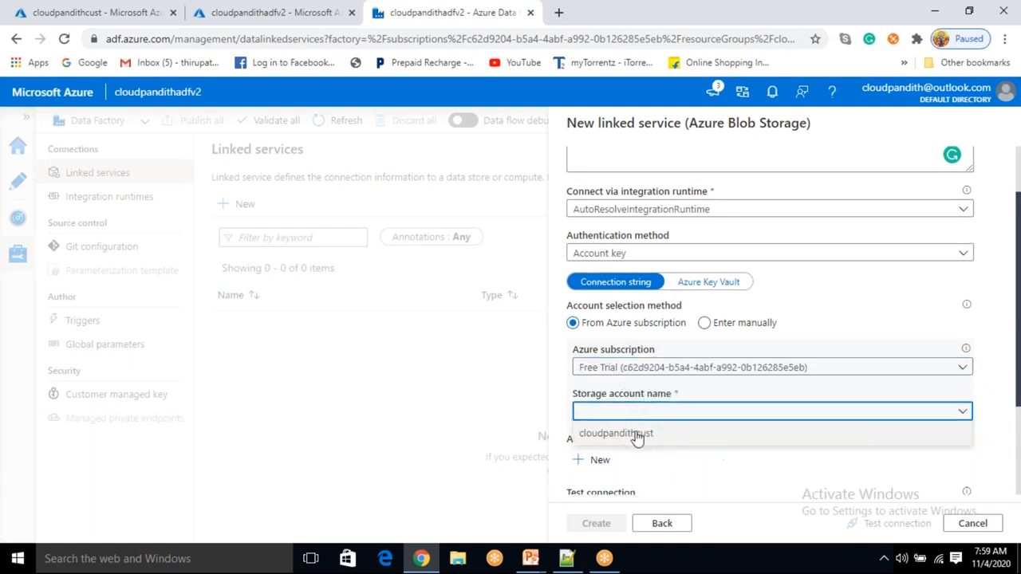
{"action": "left_click", "coordinate": [643, 435]}
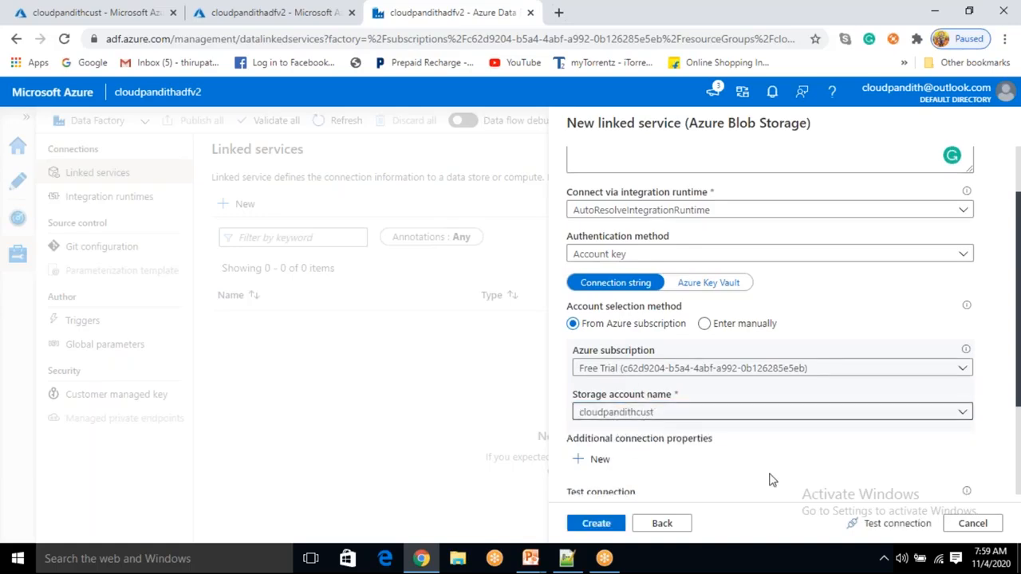
- Test the linked service's connection to the storage account
{"action": "left_click", "coordinate": [892, 526]}
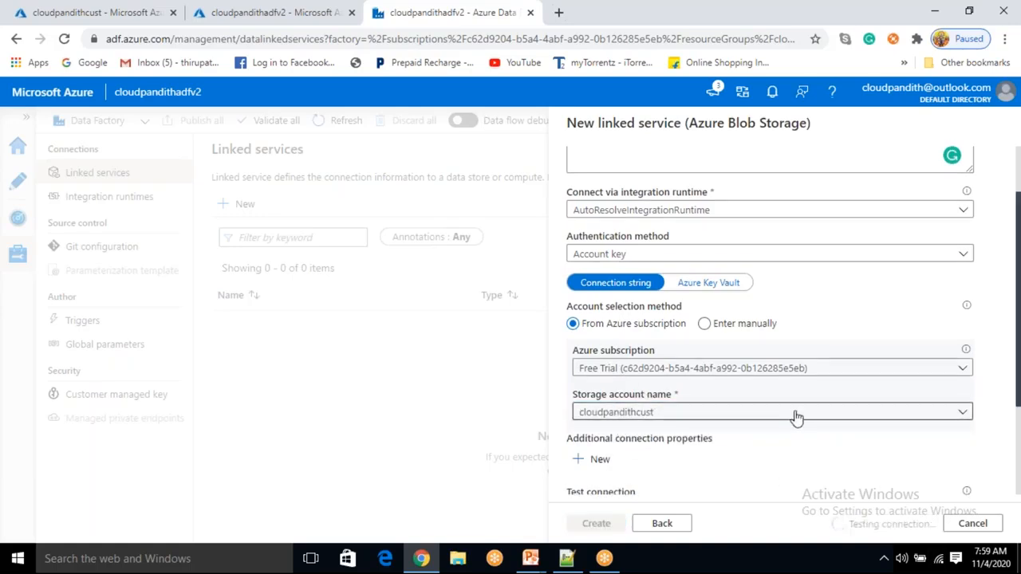
{"action": "scroll", "coordinate": [795, 419], "scroll_direction": "down", "scroll_amount": 1}
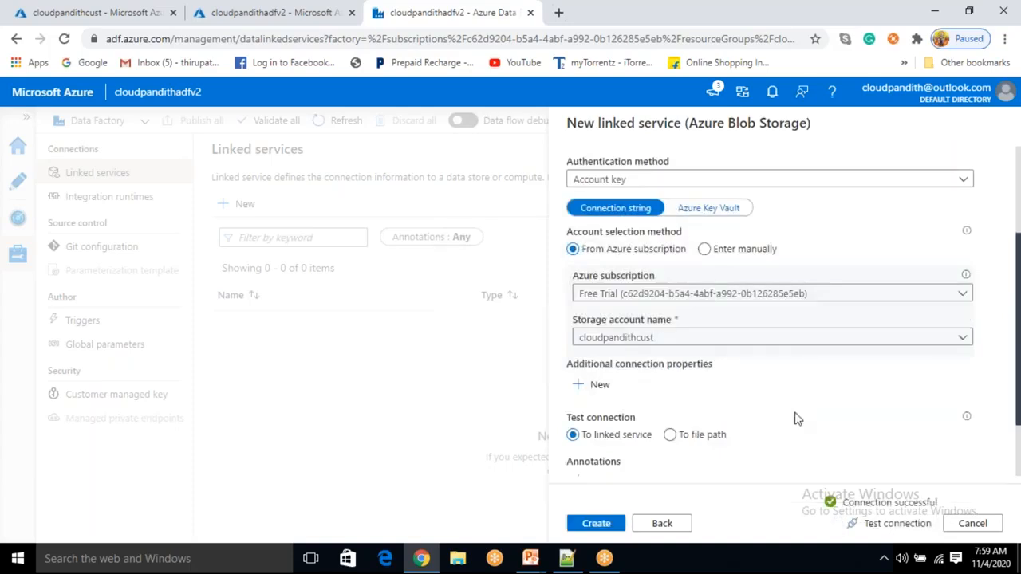
{"action": "scroll", "coordinate": [741, 426], "scroll_direction": "down", "scroll_amount": 1}
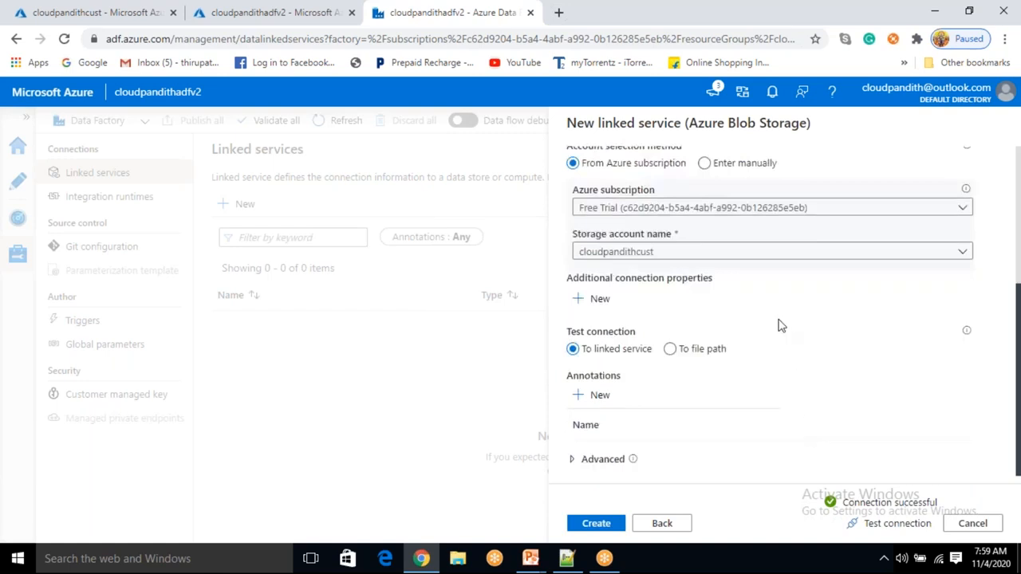
{"action": "left_click", "coordinate": [599, 299]}
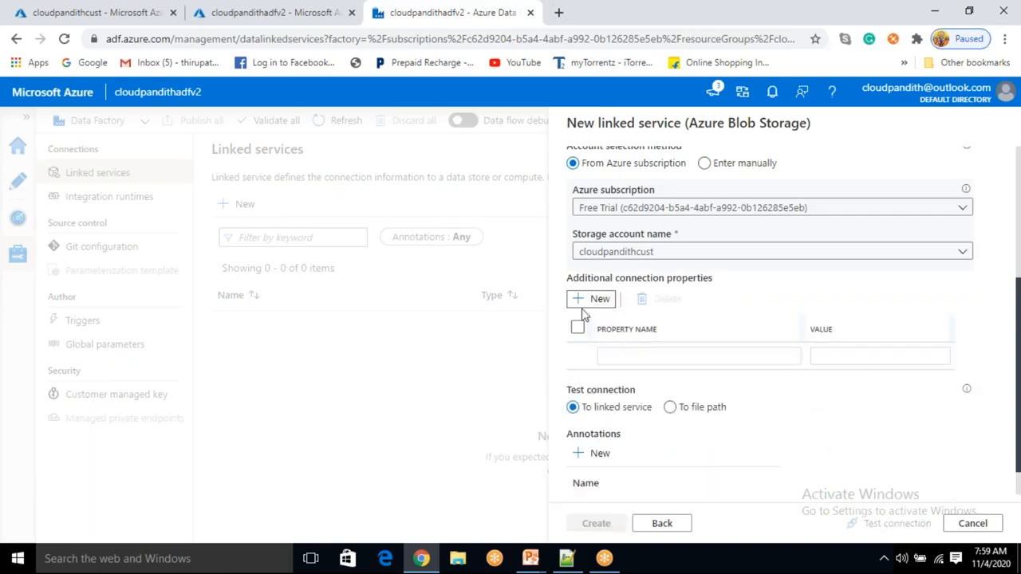
{"action": "left_click", "coordinate": [577, 329]}
{"action": "left_click", "coordinate": [662, 298]}
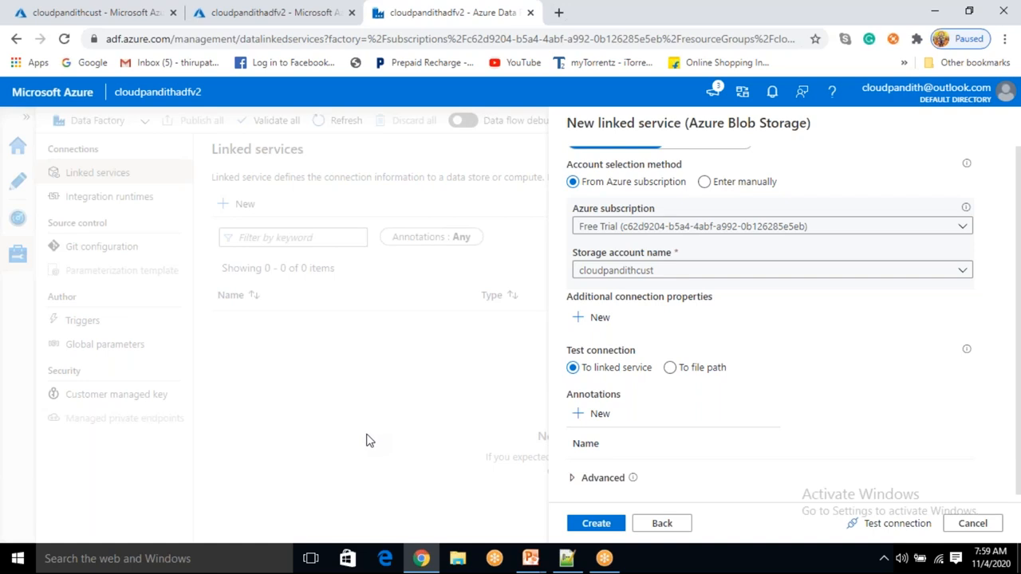
{"action": "left_click", "coordinate": [602, 421]}
{"action": "left_click", "coordinate": [622, 471]}
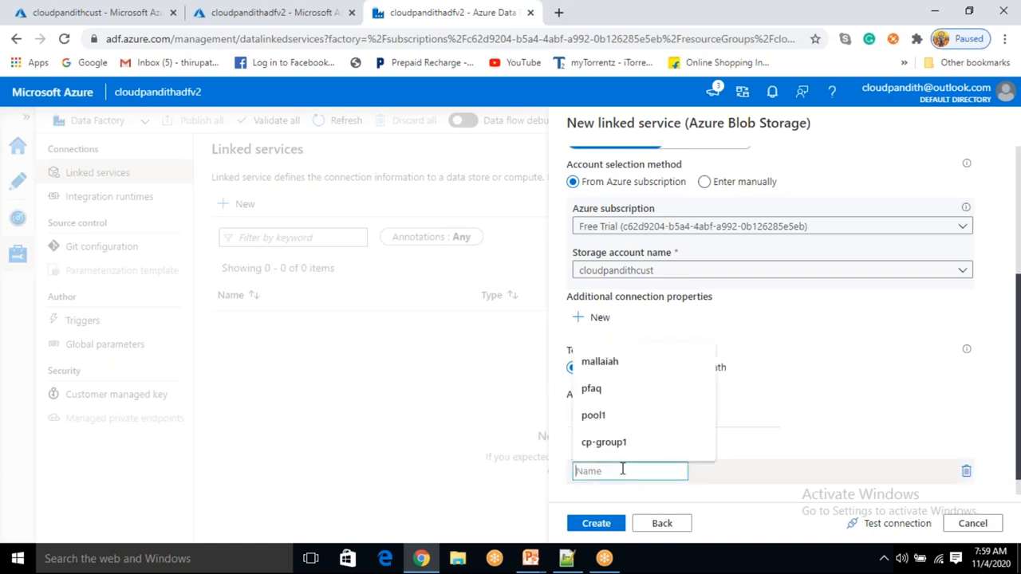
{"action": "left_click", "coordinate": [797, 431]}
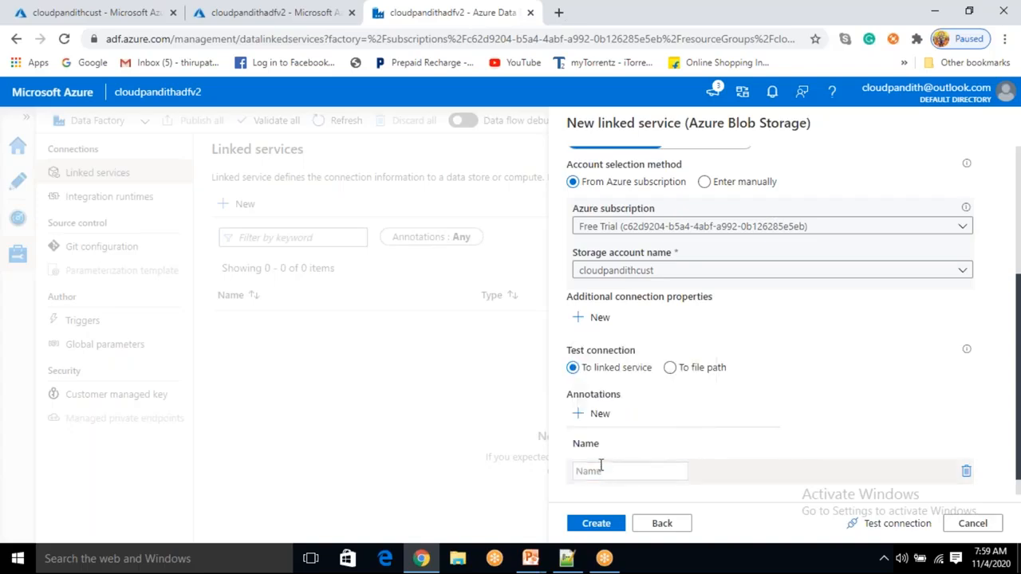
{"action": "left_click", "coordinate": [966, 470]}
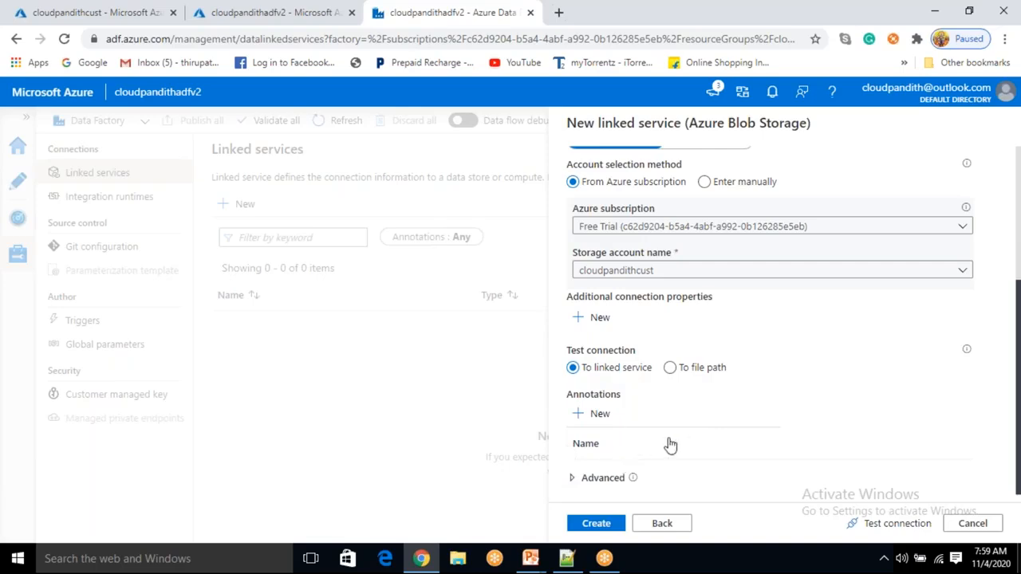
- Test the connection once more and create the LS_ABS linked service
{"action": "scroll", "coordinate": [667, 444], "scroll_direction": "up", "scroll_amount": 2}
{"action": "scroll", "coordinate": [662, 449], "scroll_direction": "down", "scroll_amount": 1}
{"action": "scroll", "coordinate": [654, 448], "scroll_direction": "down", "scroll_amount": 1}
{"action": "scroll", "coordinate": [675, 413], "scroll_direction": "up", "scroll_amount": 5}
{"action": "left_click", "coordinate": [622, 173]}
{"action": "left_click_drag", "start_coordinate": [622, 173], "coordinate": [561, 169]}
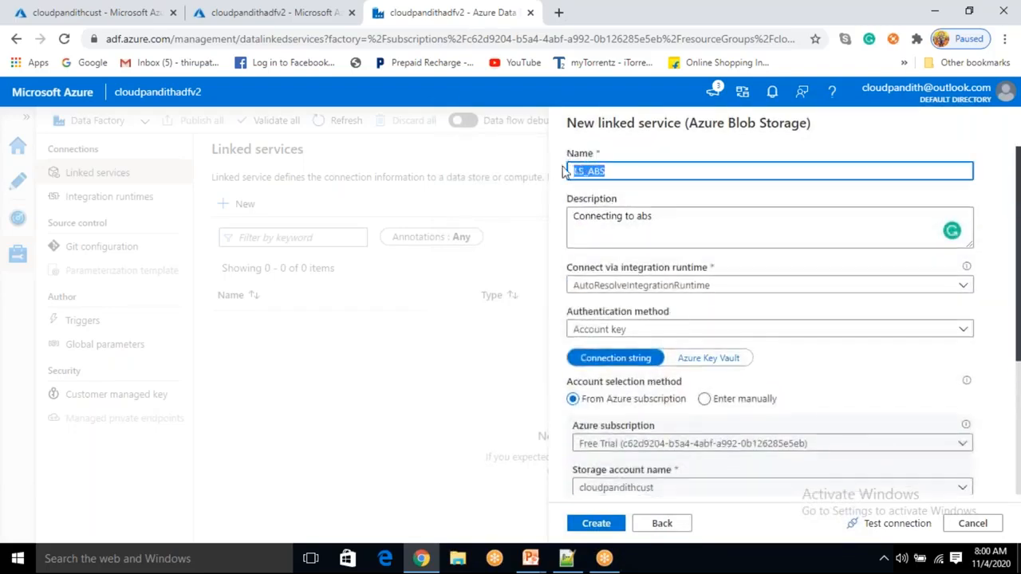
{"action": "scroll", "coordinate": [606, 255], "scroll_direction": "down", "scroll_amount": 1}
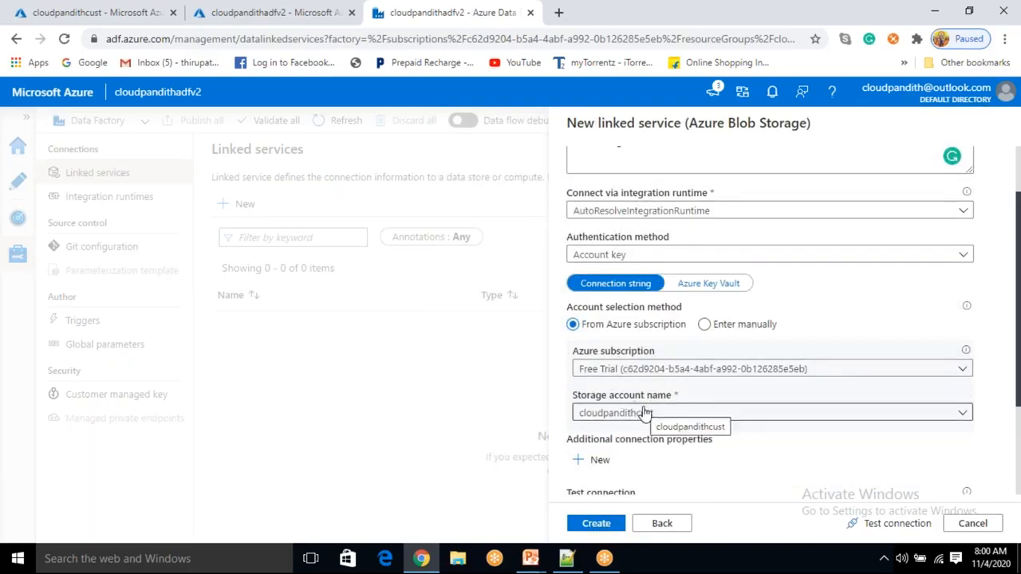
{"action": "left_click", "coordinate": [896, 525]}
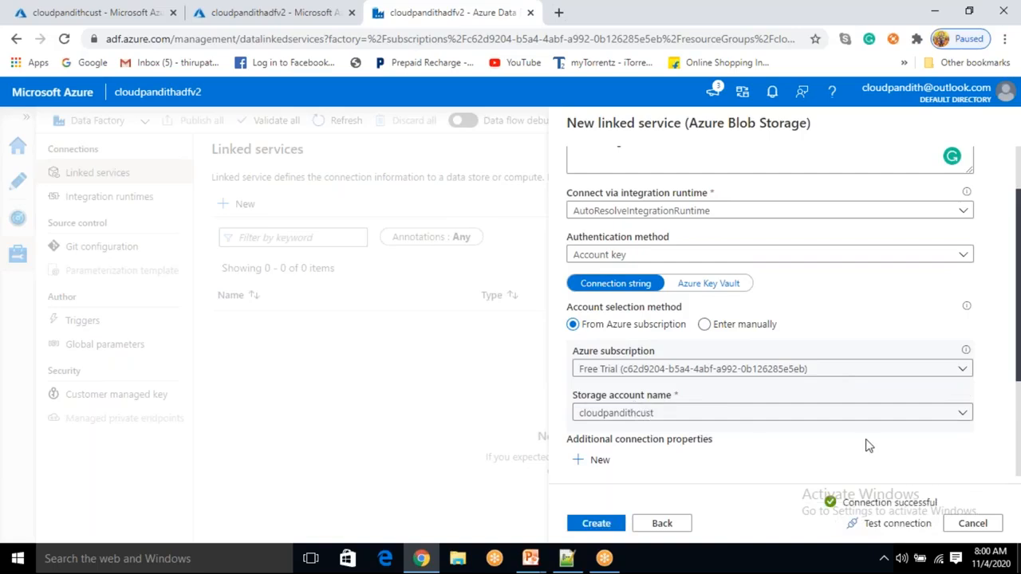
{"action": "left_click", "coordinate": [608, 526]}
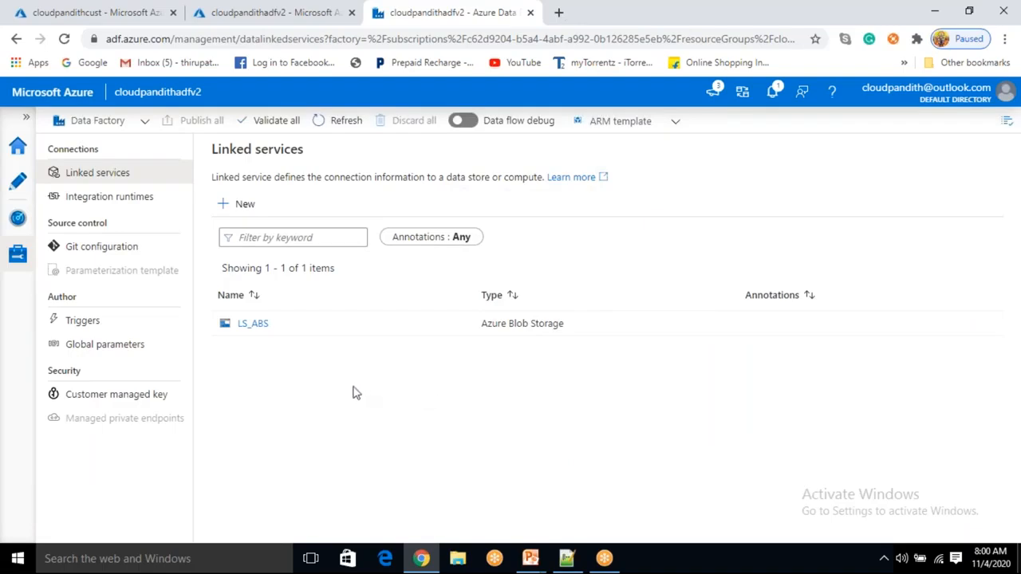
{"action": "left_click", "coordinate": [246, 209]}
{"action": "left_click", "coordinate": [774, 433]}
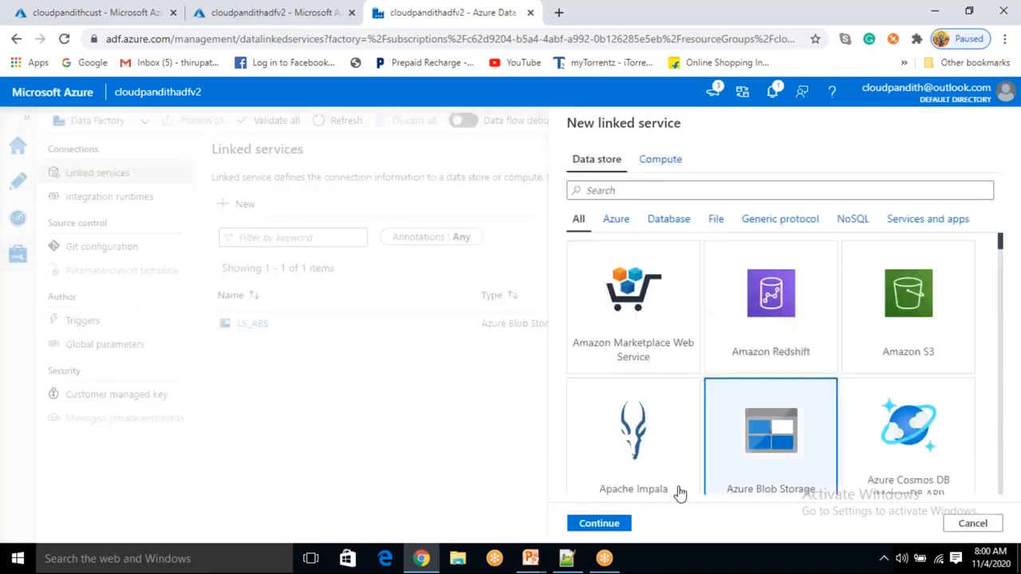
{"action": "left_click", "coordinate": [600, 523]}
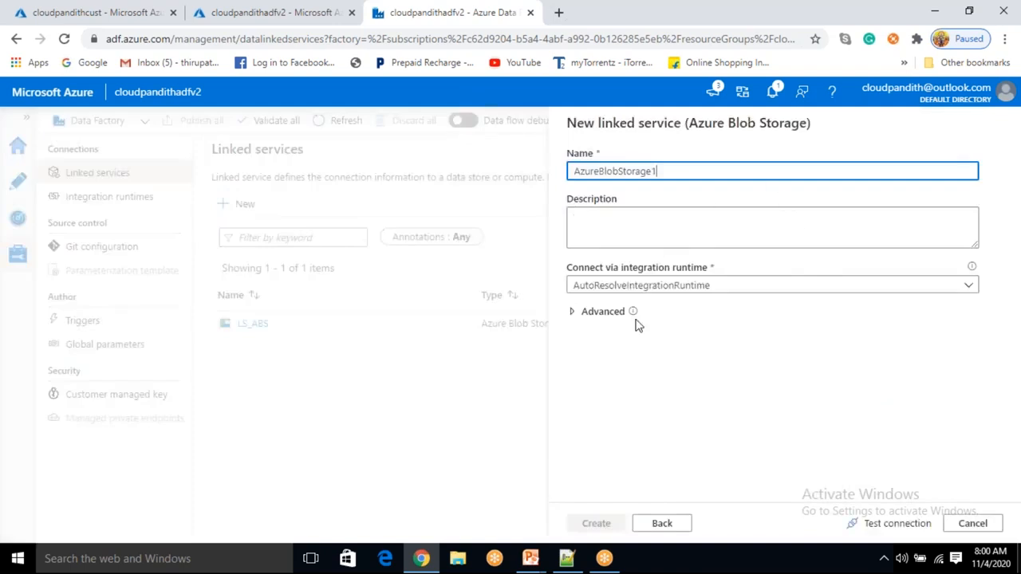
{"action": "left_click_drag", "start_coordinate": [677, 171], "coordinate": [571, 172]}
{"action": "left_click", "coordinate": [660, 174]}
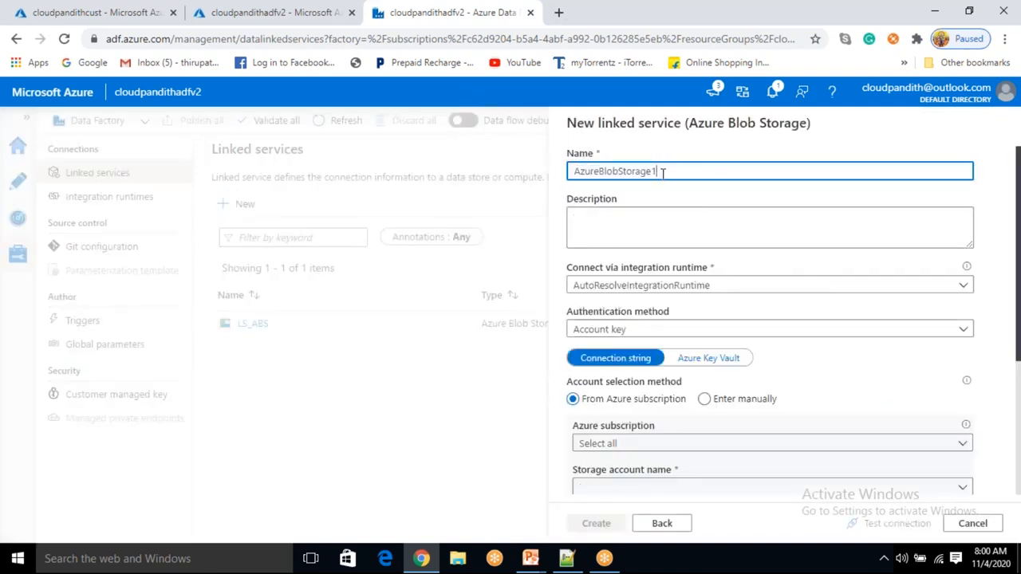
{"action": "scroll", "coordinate": [649, 216], "scroll_direction": "down", "scroll_amount": 1}
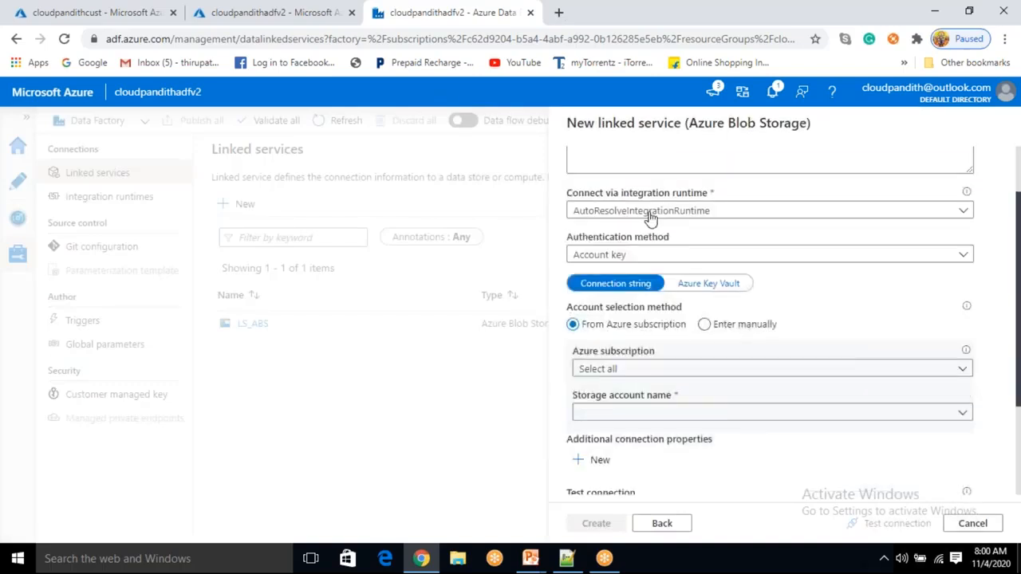
{"action": "left_click", "coordinate": [627, 370]}
{"action": "left_click", "coordinate": [615, 418]}
{"action": "left_click", "coordinate": [614, 420]}
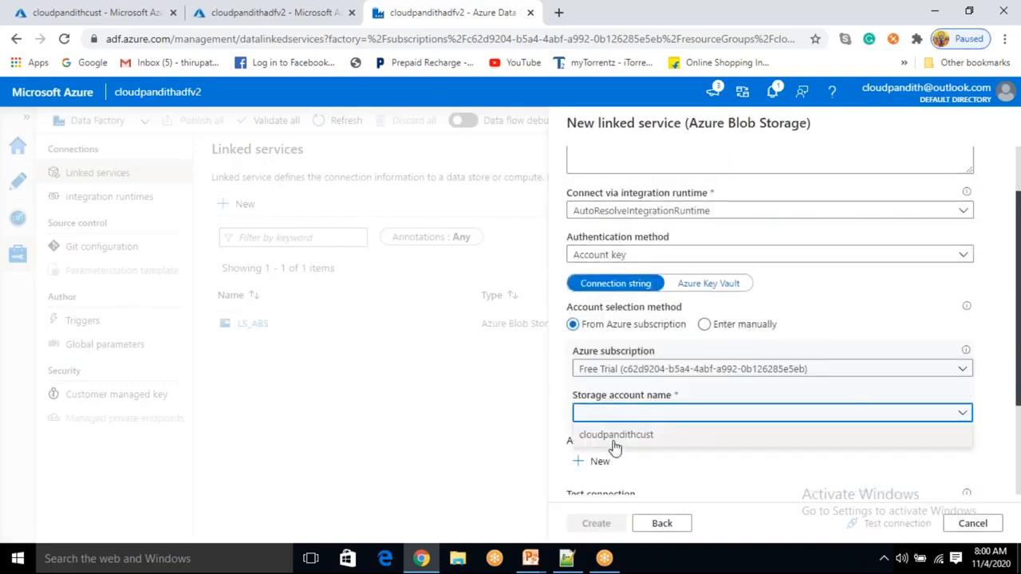
{"action": "left_click", "coordinate": [611, 443]}
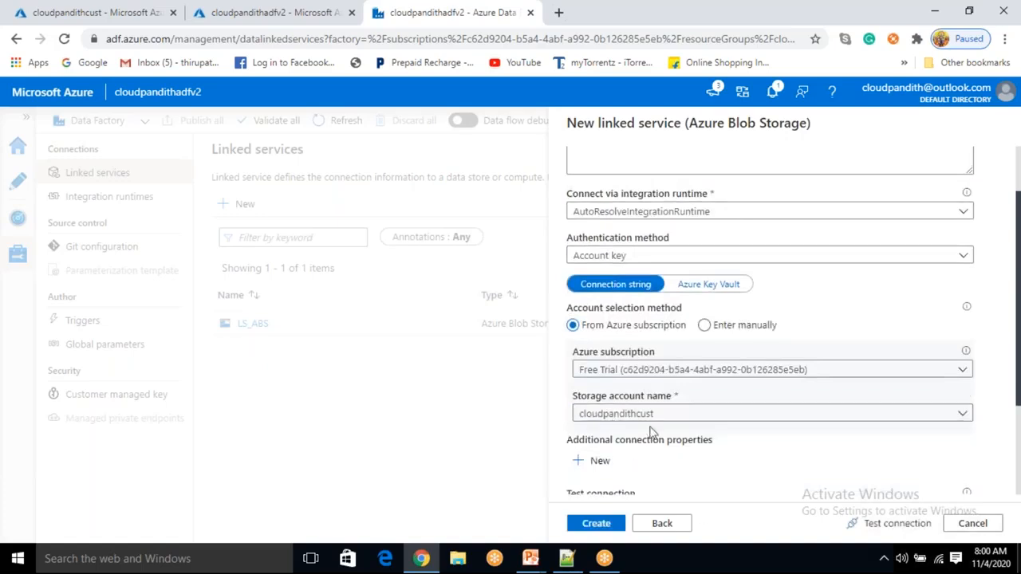
{"action": "left_click", "coordinate": [873, 523]}
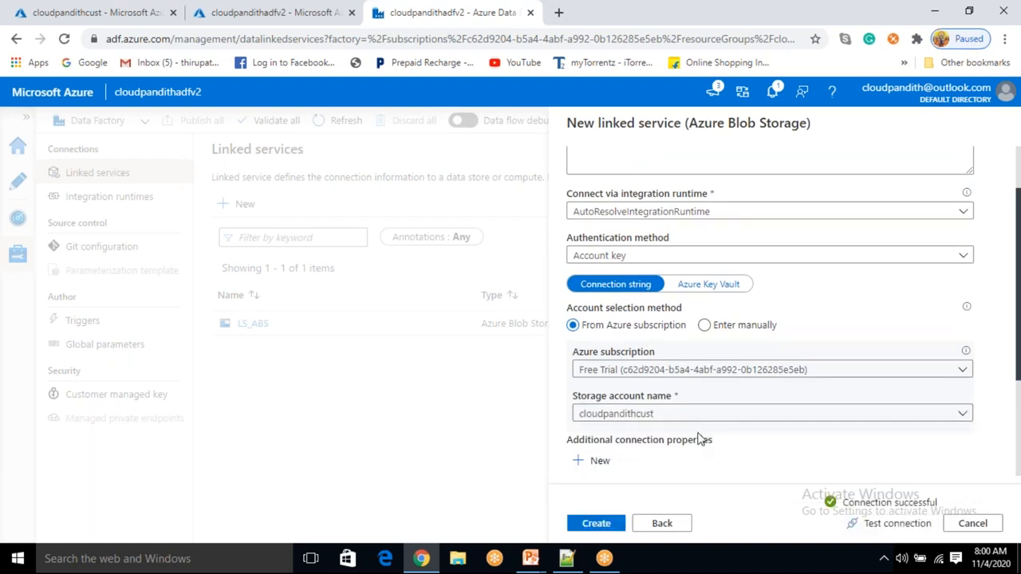
{"action": "scroll", "coordinate": [702, 440], "scroll_direction": "up", "scroll_amount": 2}
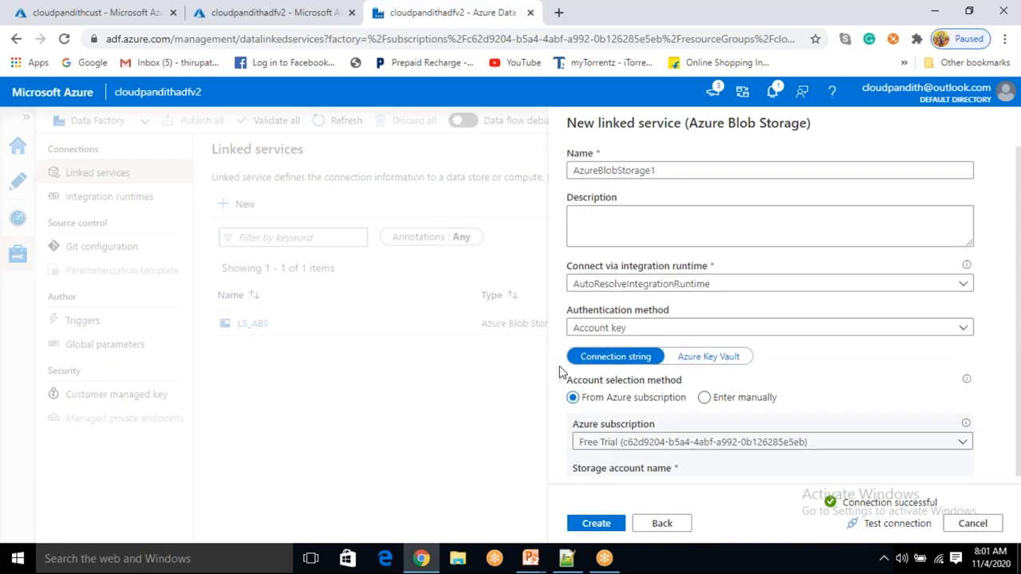
{"action": "left_click", "coordinate": [972, 524]}
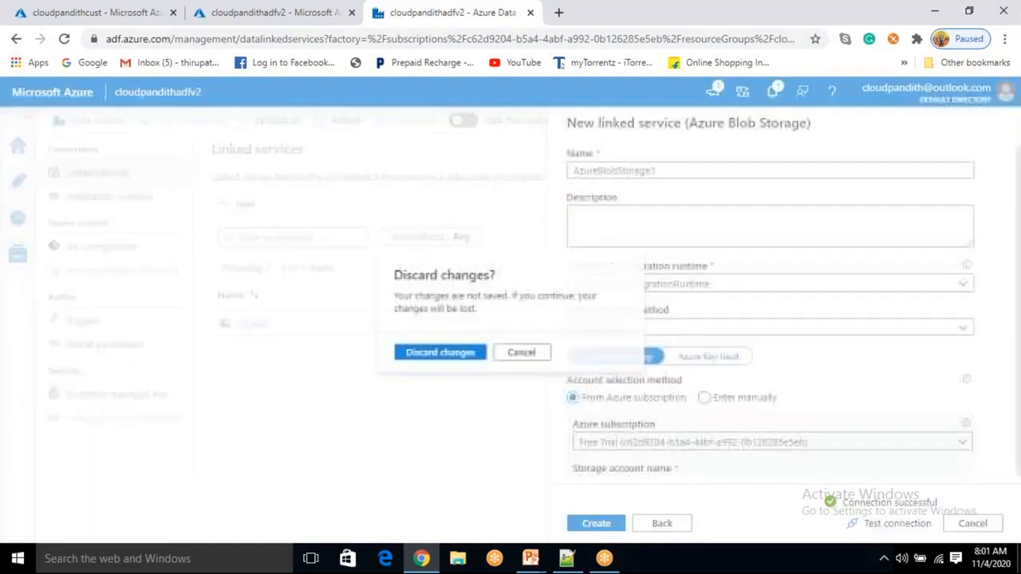
{"action": "left_click", "coordinate": [437, 354]}
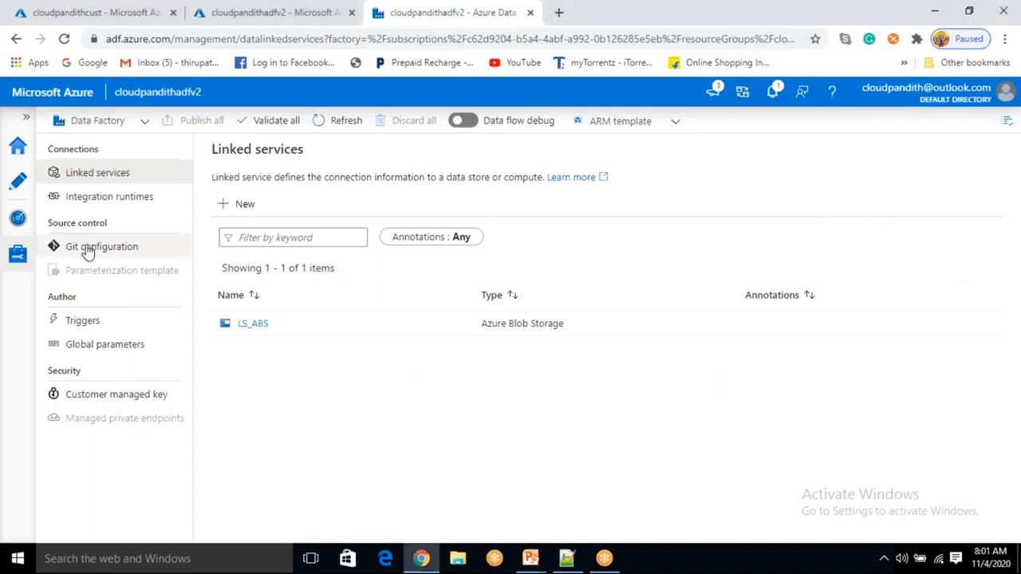
- Start a new dataset in the authoring area using the Azure Blob Storage data store
{"action": "left_click", "coordinate": [20, 186]}
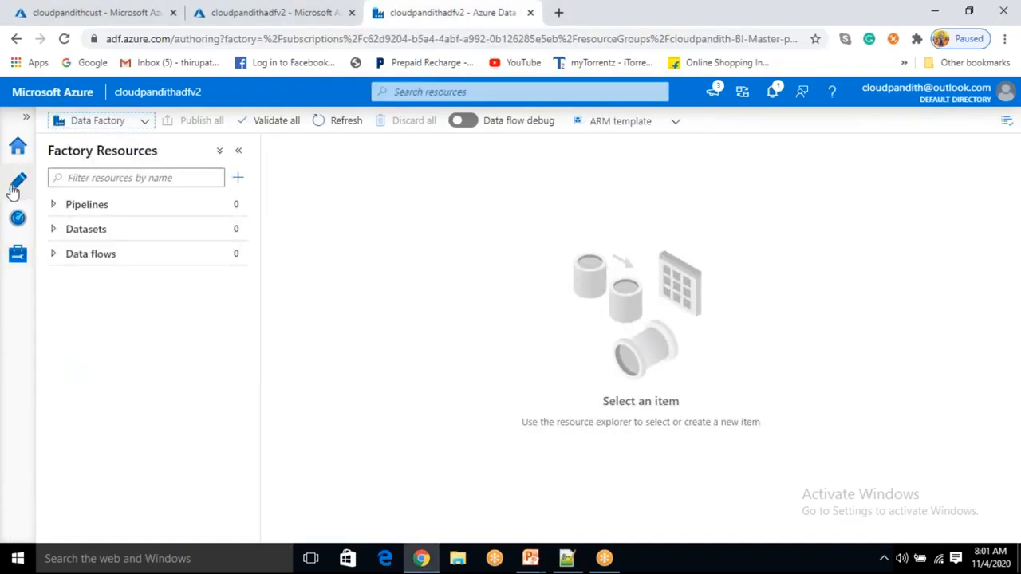
{"action": "left_click", "coordinate": [239, 230]}
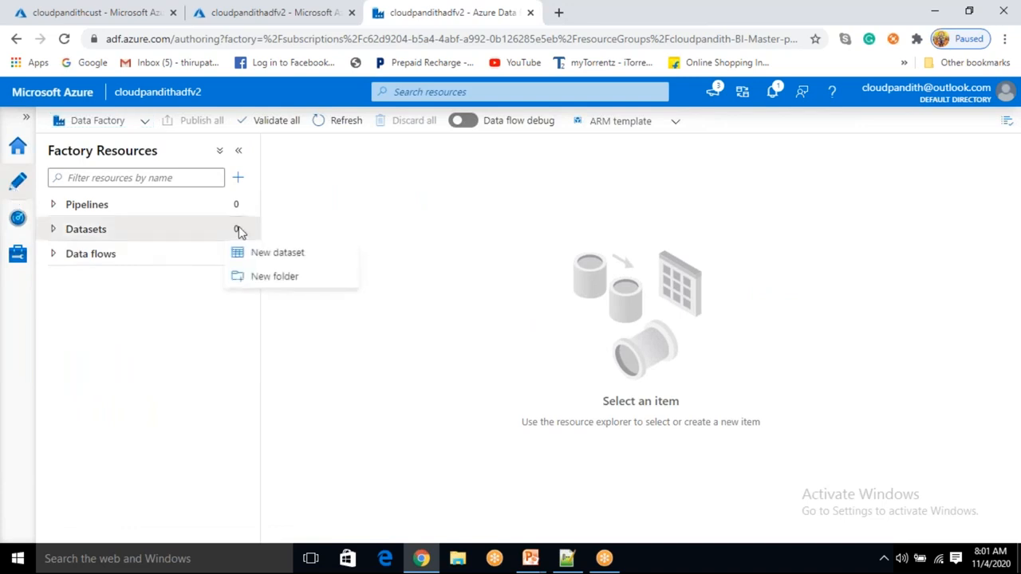
{"action": "left_click", "coordinate": [262, 255]}
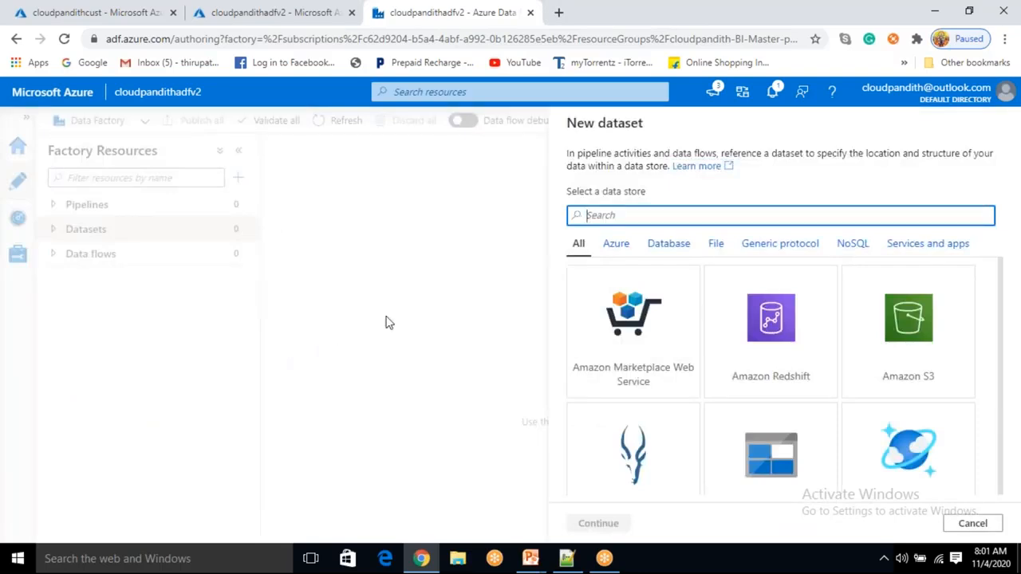
{"action": "type", "text": "blob"}
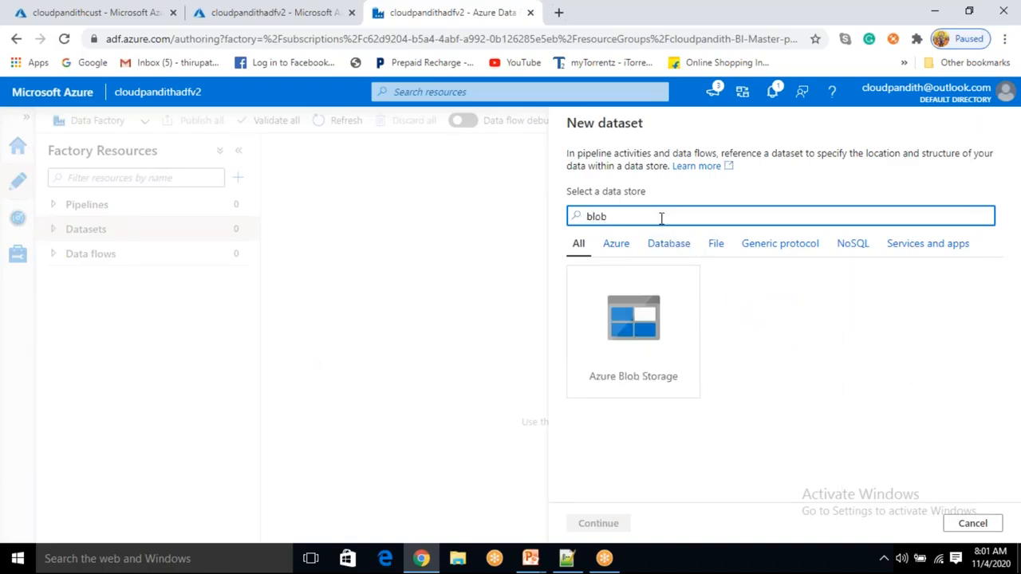
{"action": "left_click", "coordinate": [635, 365]}
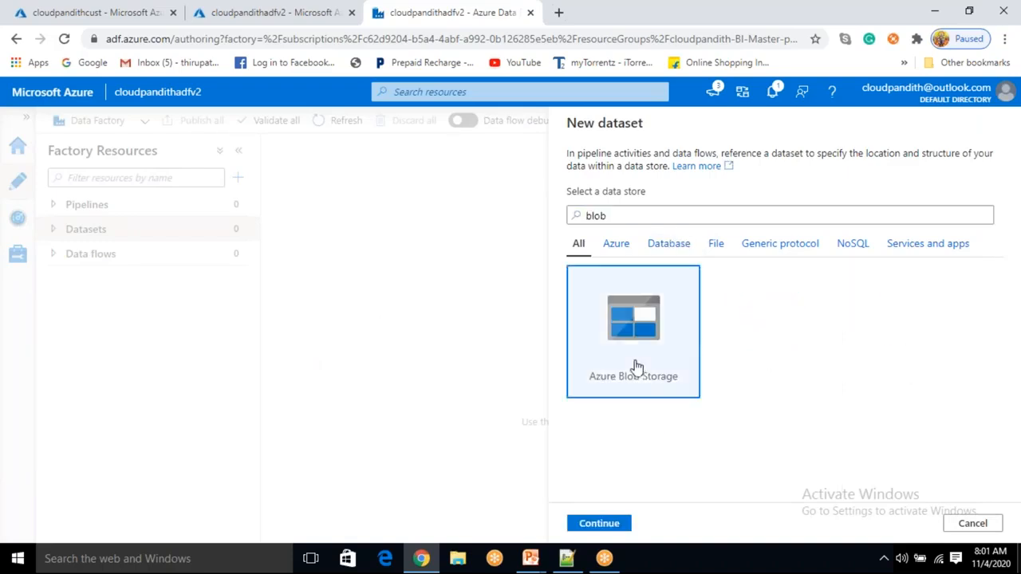
{"action": "left_click", "coordinate": [598, 523]}
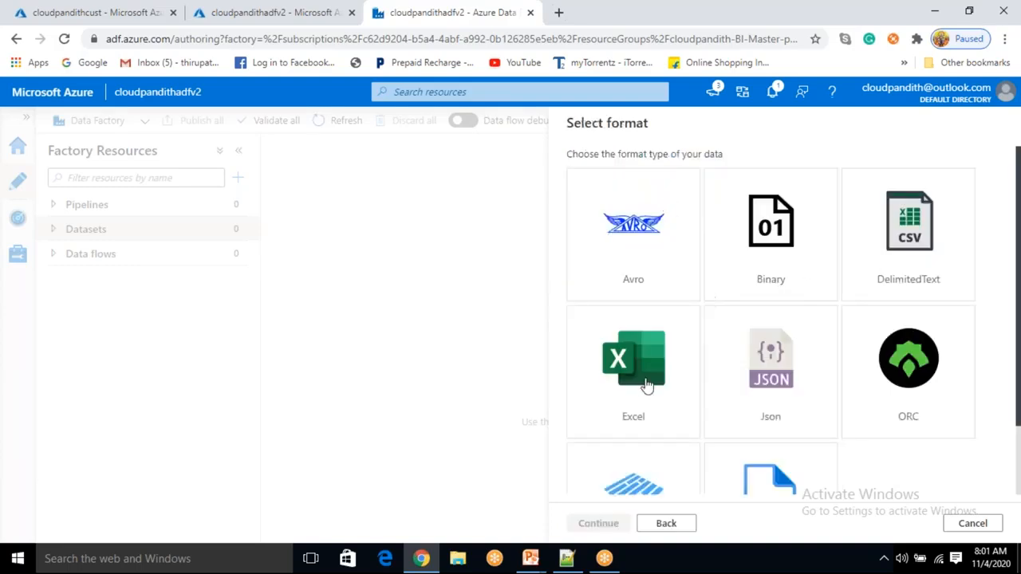
- Choose DelimitedText as the dataset's format
{"action": "scroll", "coordinate": [643, 387], "scroll_direction": "down", "scroll_amount": 2}
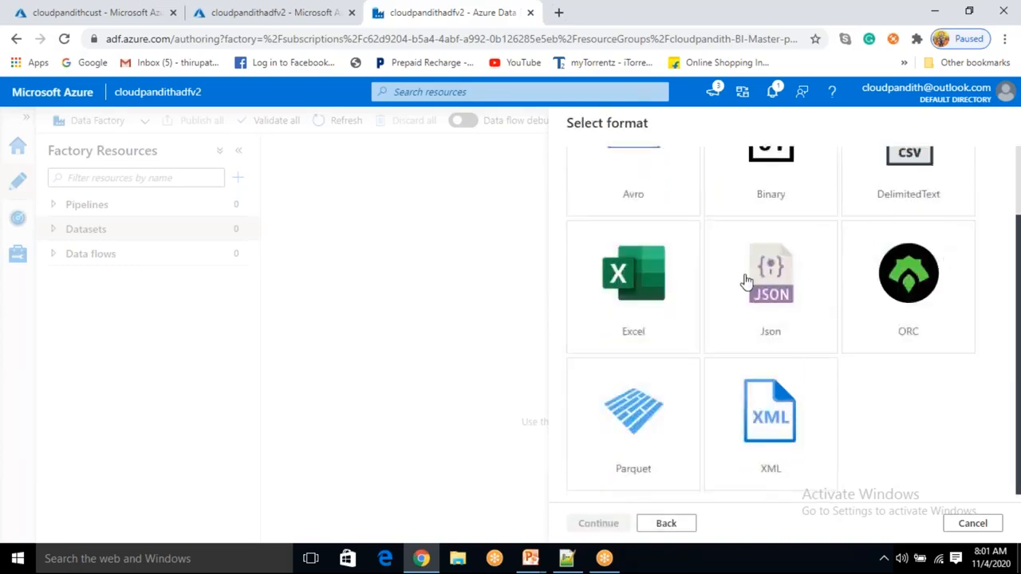
{"action": "scroll", "coordinate": [750, 275], "scroll_direction": "up", "scroll_amount": 2}
{"action": "left_click", "coordinate": [917, 232]}
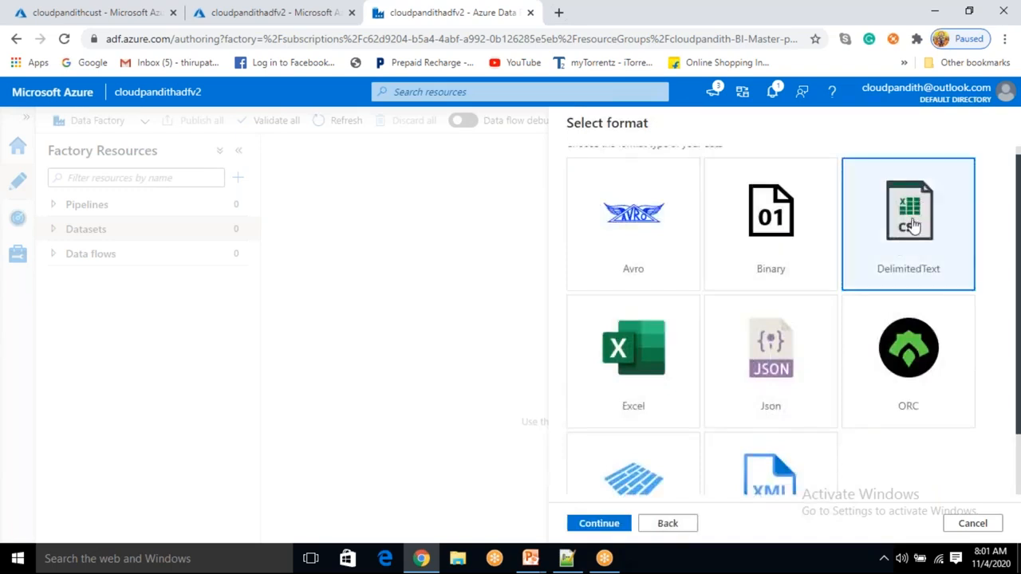
{"action": "left_click", "coordinate": [599, 524]}
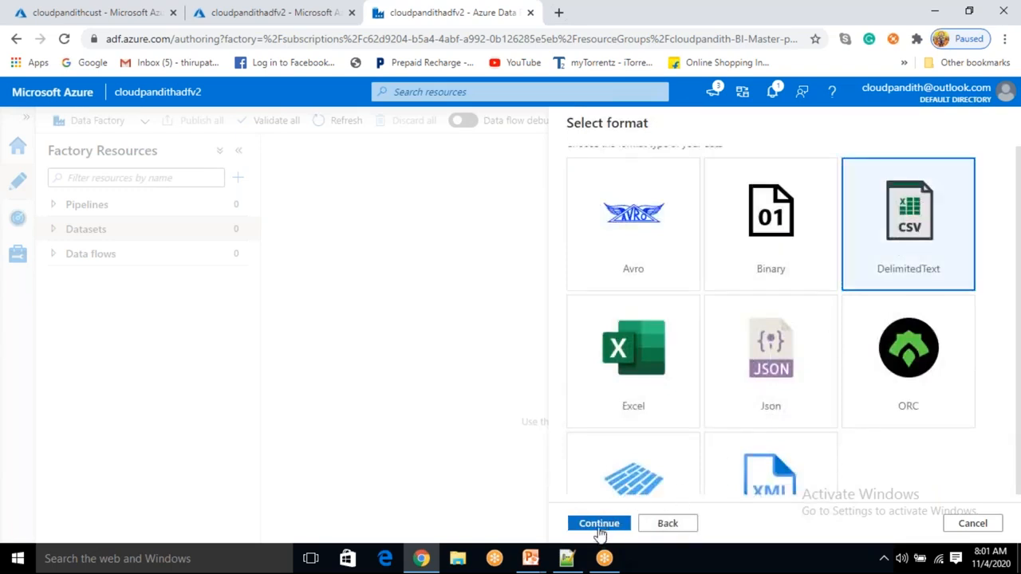
- Name the dataset DS_ABS_cust_source
{"action": "left_click_drag", "start_coordinate": [647, 171], "coordinate": [568, 163]}
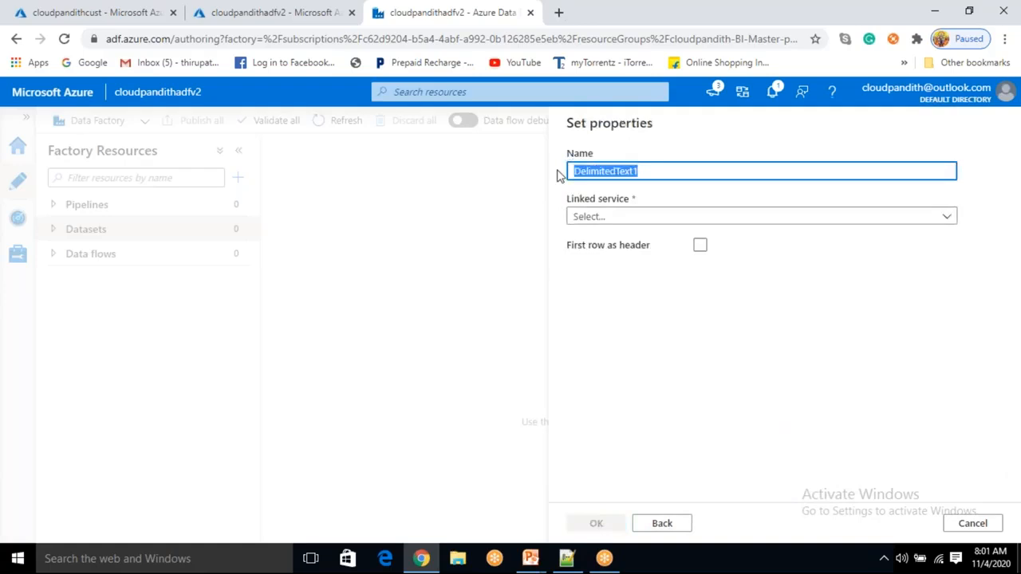
{"action": "key", "text": "BackSpace"}
{"action": "type", "text": "DS_ABS_"}
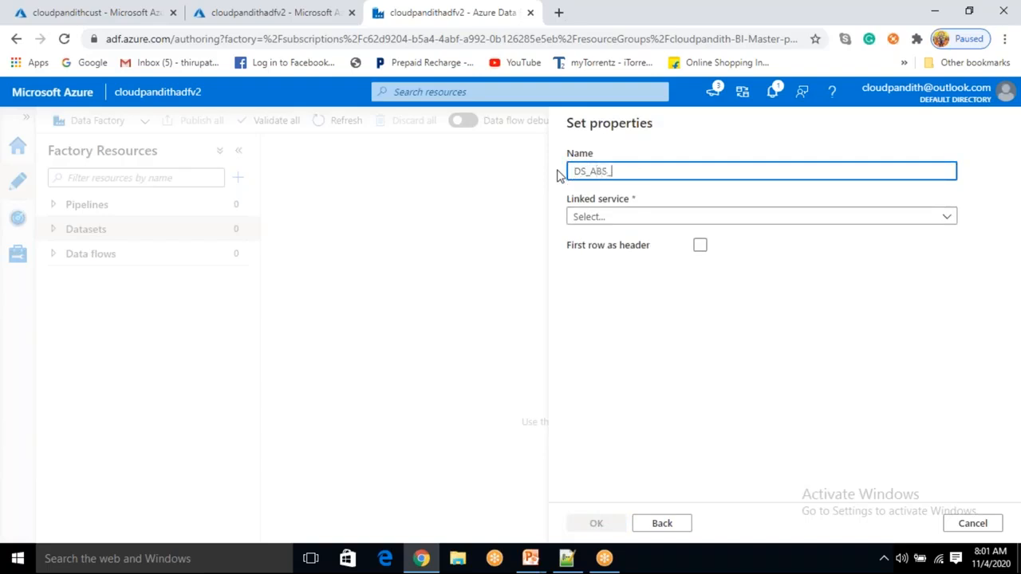
{"action": "type", "text": "st"}
{"action": "mouse_move", "coordinate": [587, 172]}
{"action": "left_mouse_down"}
{"action": "mouse_move", "coordinate": [572, 173]}
{"action": "mouse_move", "coordinate": [607, 171]}
{"action": "mouse_move", "coordinate": [591, 165]}
{"action": "left_mouse_up"}
{"action": "left_click", "coordinate": [637, 170]}
{"action": "type", "text": "input"}
{"action": "double_click", "coordinate": [599, 171]}
{"action": "left_click", "coordinate": [611, 172]}
{"action": "left_click_drag", "start_coordinate": [611, 171], "coordinate": [631, 172]}
{"action": "left_click", "coordinate": [634, 171]}
{"action": "mouse_move", "coordinate": [632, 171]}
{"action": "left_mouse_down"}
{"action": "mouse_move", "coordinate": [668, 169]}
{"action": "mouse_move", "coordinate": [637, 172]}
{"action": "left_mouse_up"}
{"action": "left_click", "coordinate": [659, 172]}
{"action": "key", "text": "BackSpace"}
{"action": "key", "text": "BackSpace"}
{"action": "key", "text": "BackSpace"}
{"action": "type", "text": "source"}
{"action": "left_click", "coordinate": [667, 190]}
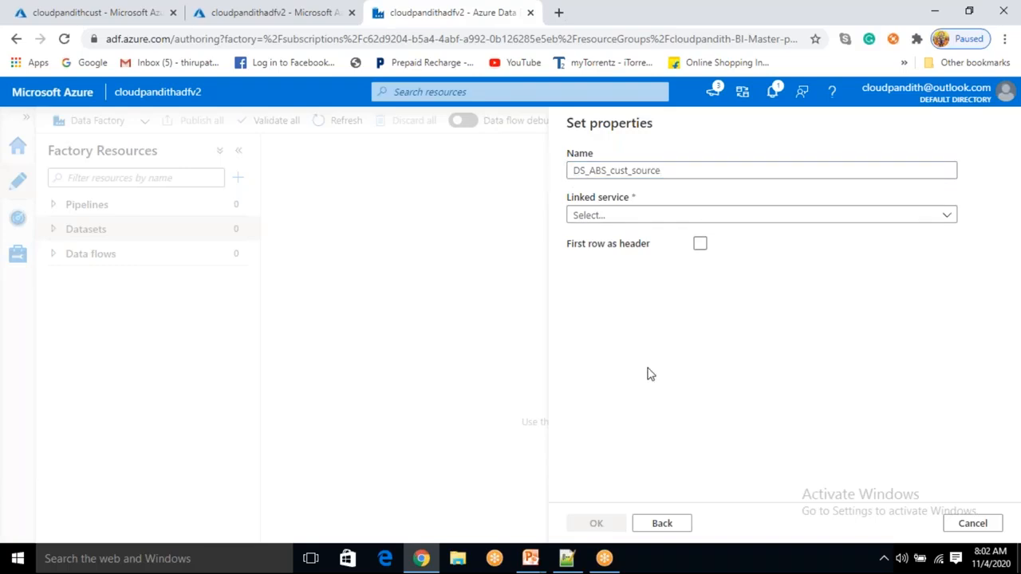
- Select LS_ABS as the dataset's linked service
{"action": "left_click", "coordinate": [600, 219]}
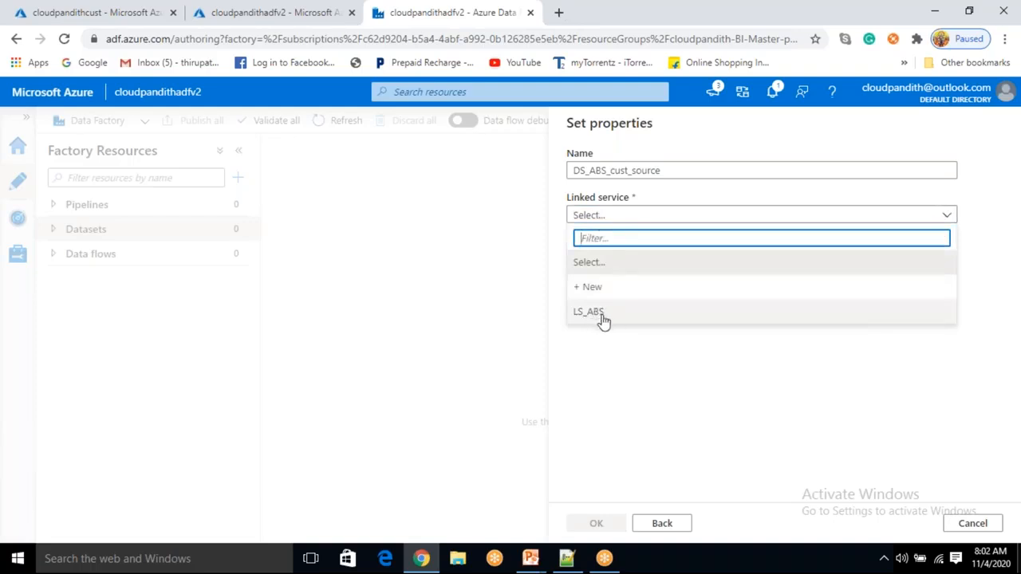
{"action": "left_click", "coordinate": [593, 316]}
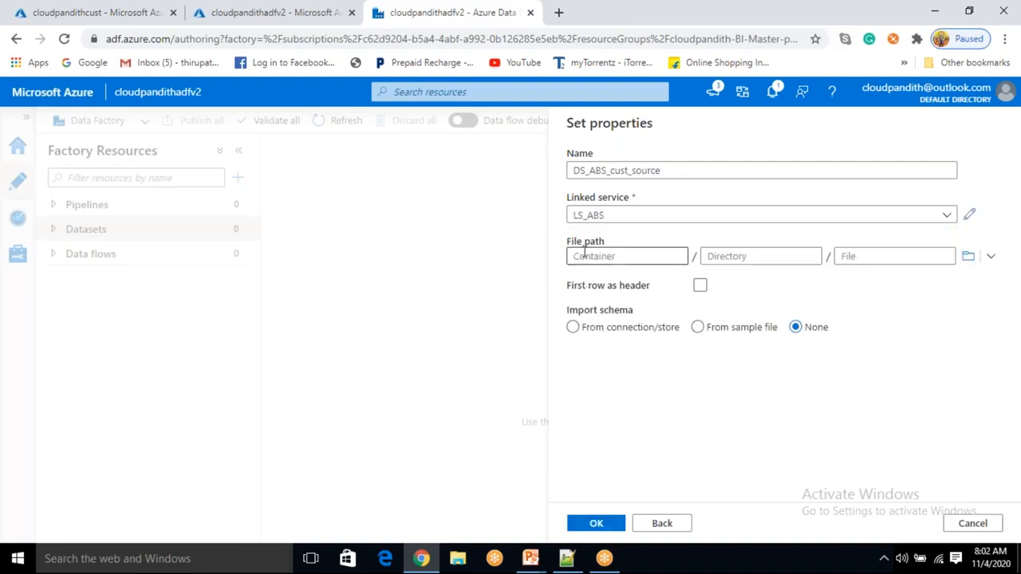
{"action": "left_click", "coordinate": [585, 253]}
{"action": "left_click", "coordinate": [707, 255]}
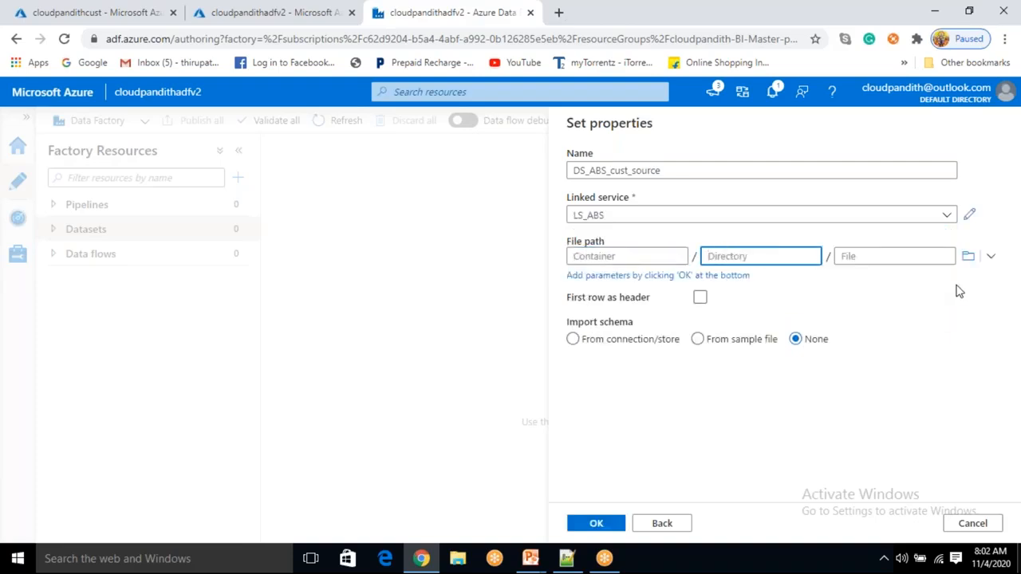
- Browse the linked storage and set the dataset's file path to cust.csv in the input container
{"action": "left_click", "coordinate": [968, 255]}
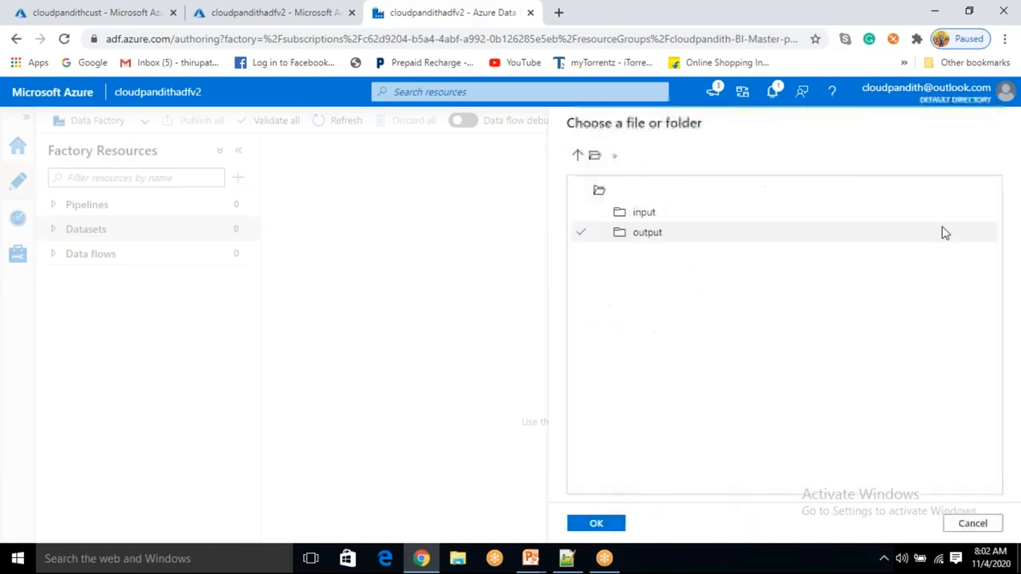
{"action": "left_click", "coordinate": [649, 220]}
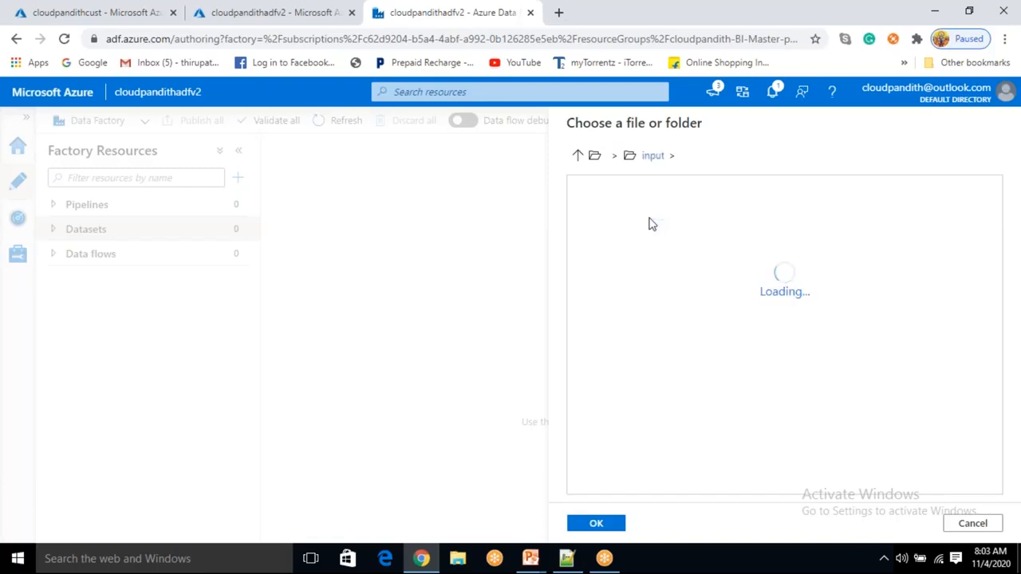
{"action": "left_click", "coordinate": [650, 217]}
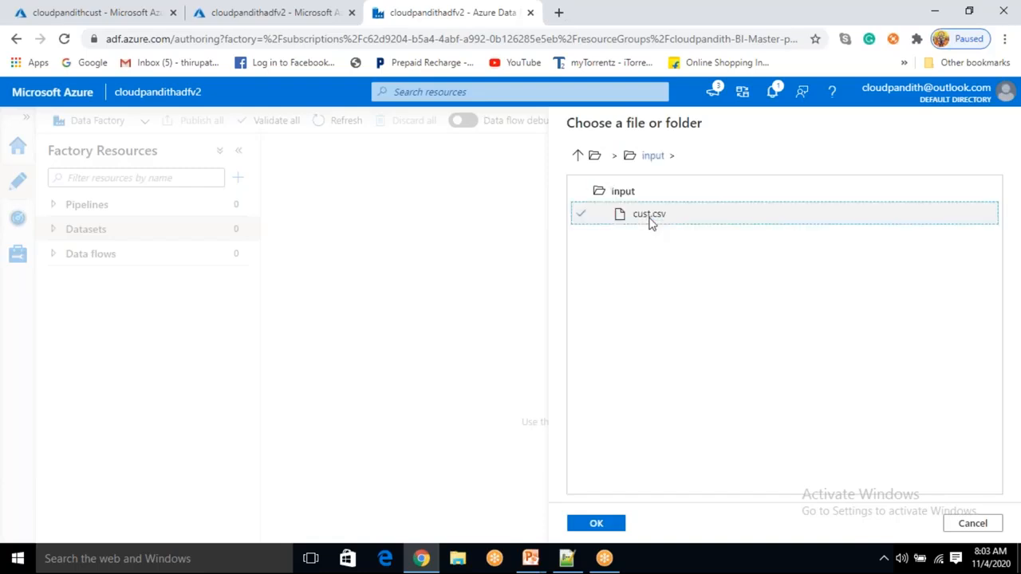
{"action": "left_click", "coordinate": [596, 524]}
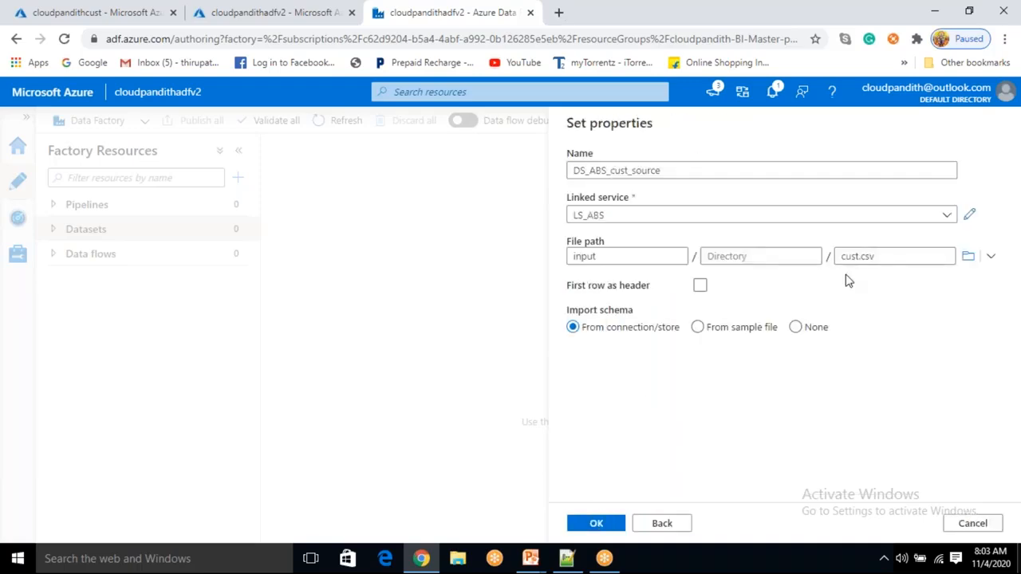
- Turn on First row as header for the input/cust.csv dataset
{"action": "left_click_drag", "start_coordinate": [615, 257], "coordinate": [574, 257]}
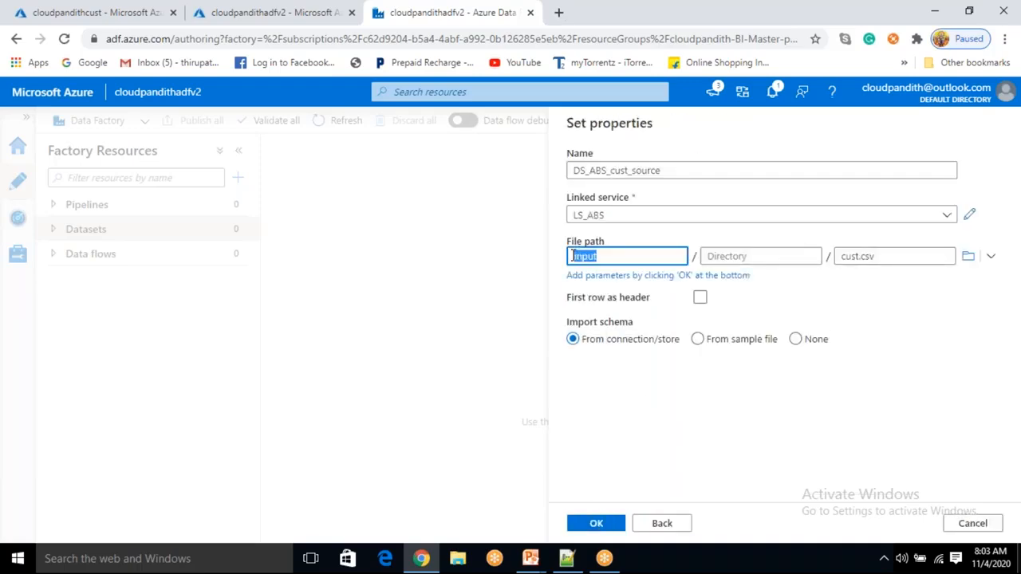
{"action": "left_click", "coordinate": [880, 257]}
{"action": "left_click_drag", "start_coordinate": [880, 257], "coordinate": [839, 263]}
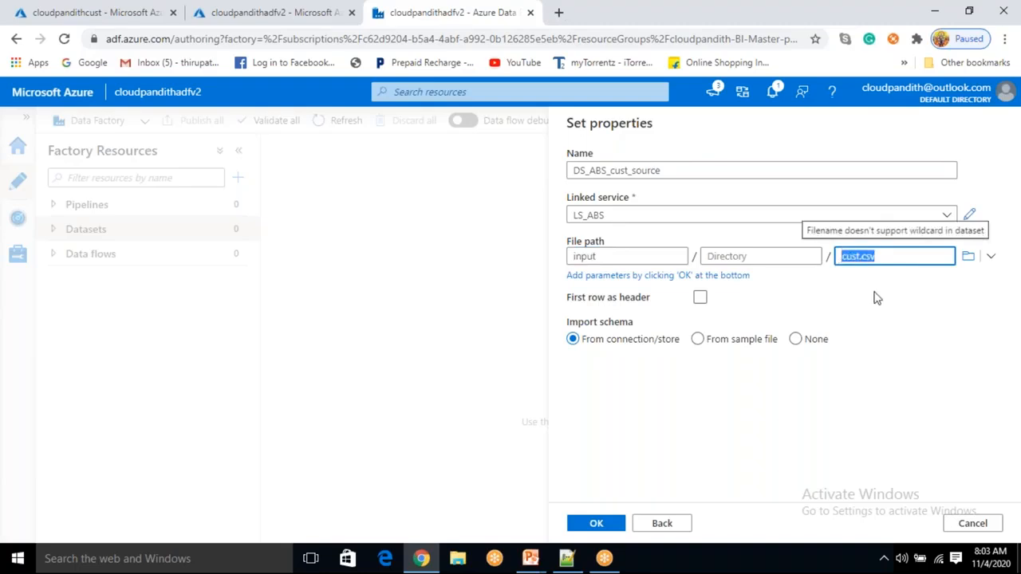
{"action": "left_click", "coordinate": [877, 298]}
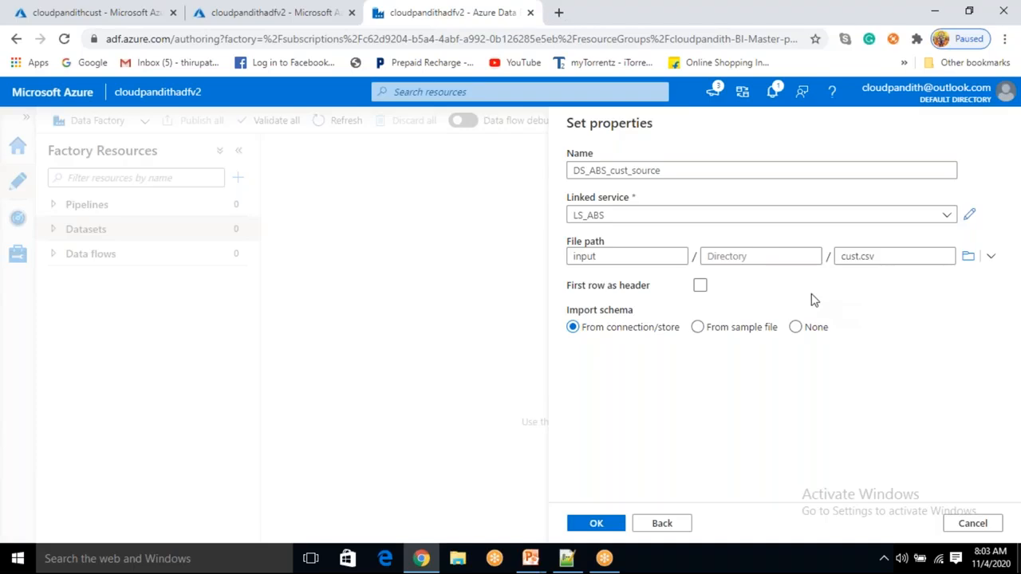
{"action": "left_click", "coordinate": [701, 287]}
- Open cust.csv in the storage account's input container editor and examine its header and data rows
{"action": "left_click", "coordinate": [566, 559]}
{"action": "left_click", "coordinate": [421, 559]}
{"action": "left_click", "coordinate": [78, 8]}
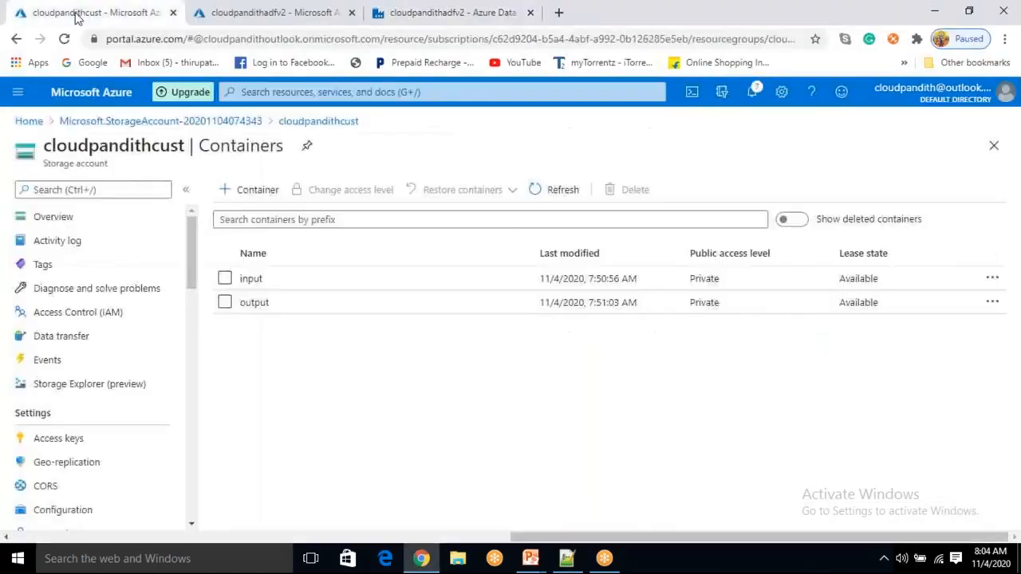
{"action": "left_click", "coordinate": [252, 279]}
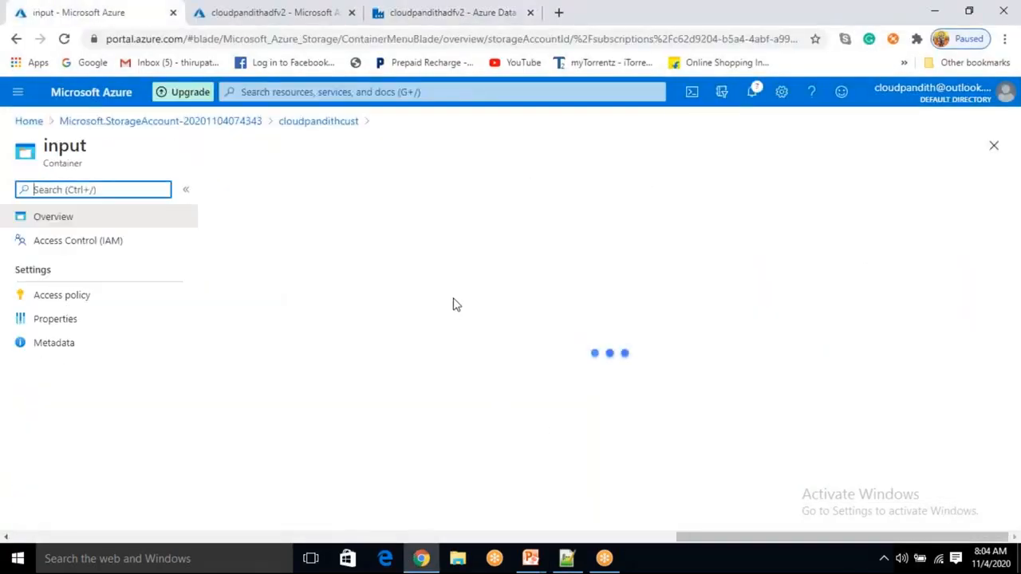
{"action": "left_click", "coordinate": [318, 320]}
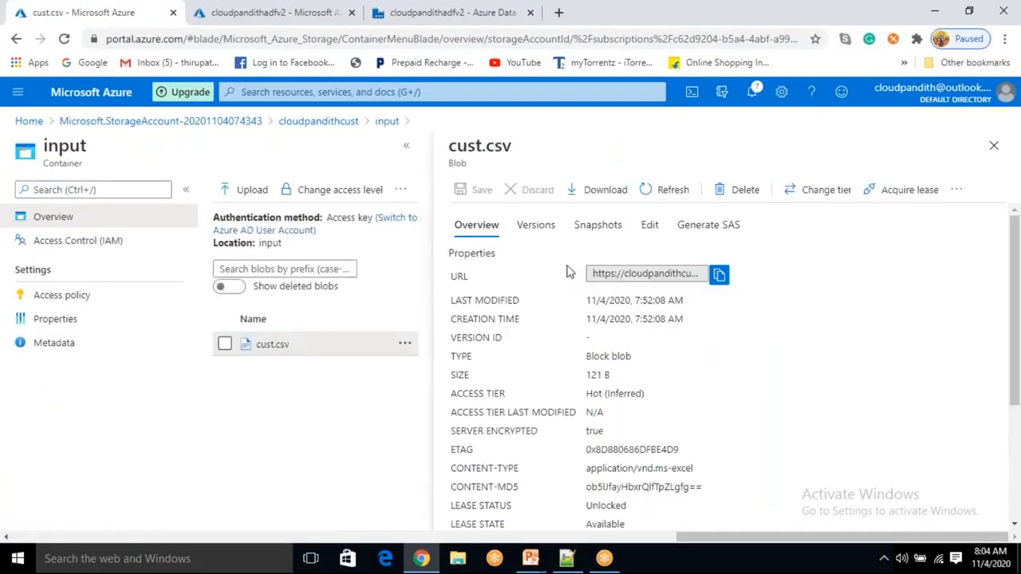
{"action": "left_click", "coordinate": [649, 226]}
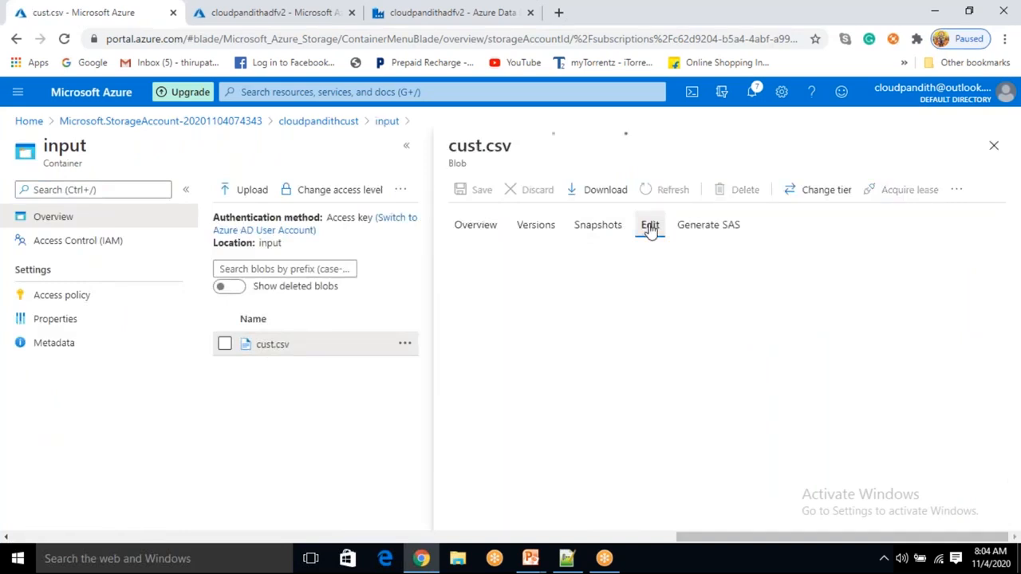
{"action": "left_click", "coordinate": [647, 288]}
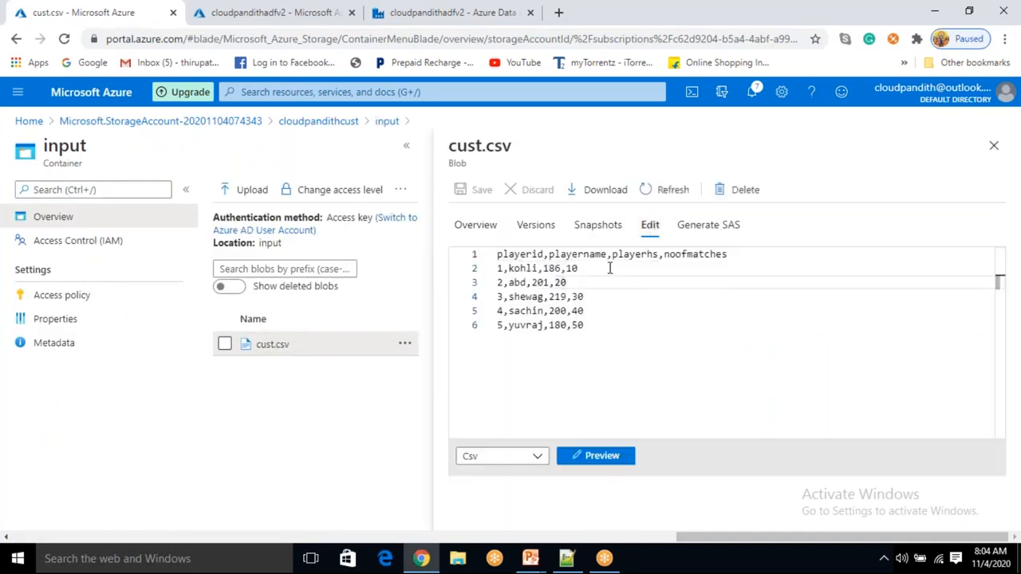
{"action": "left_click_drag", "start_coordinate": [729, 254], "coordinate": [496, 254]}
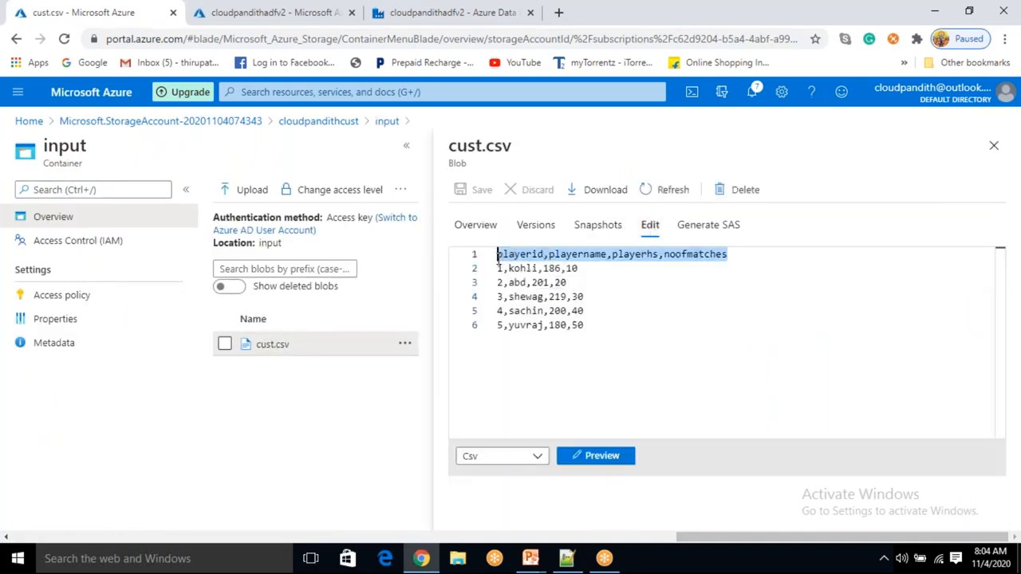
{"action": "left_click", "coordinate": [644, 276]}
{"action": "left_click_drag", "start_coordinate": [755, 254], "coordinate": [497, 255]}
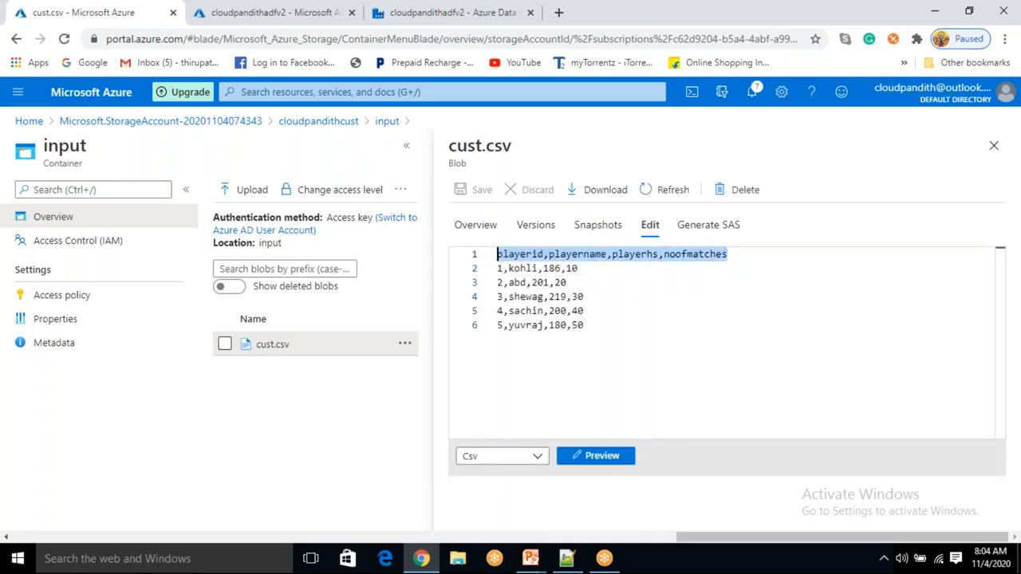
{"action": "left_click", "coordinate": [437, 23]}
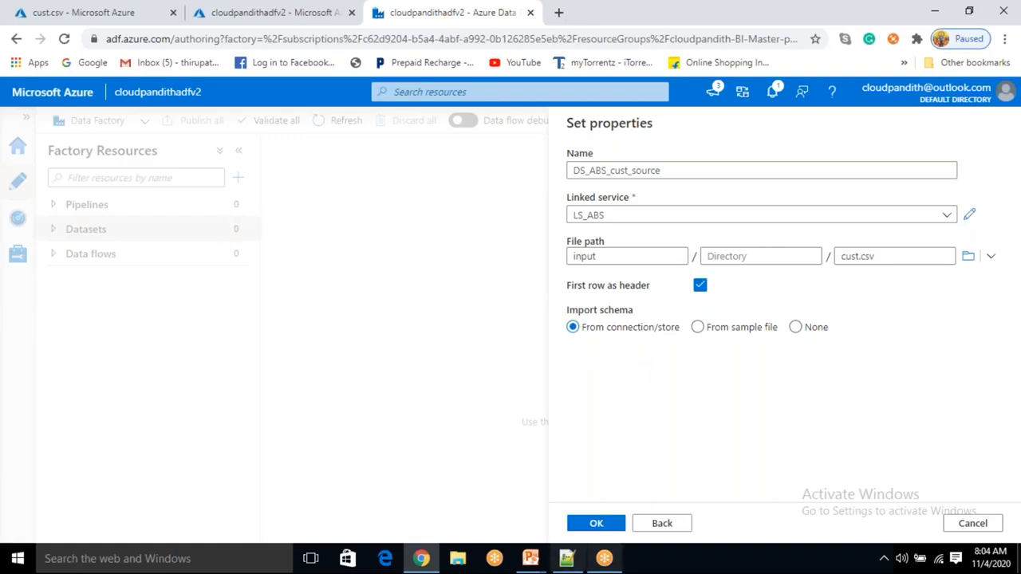
{"action": "left_click", "coordinate": [567, 561]}
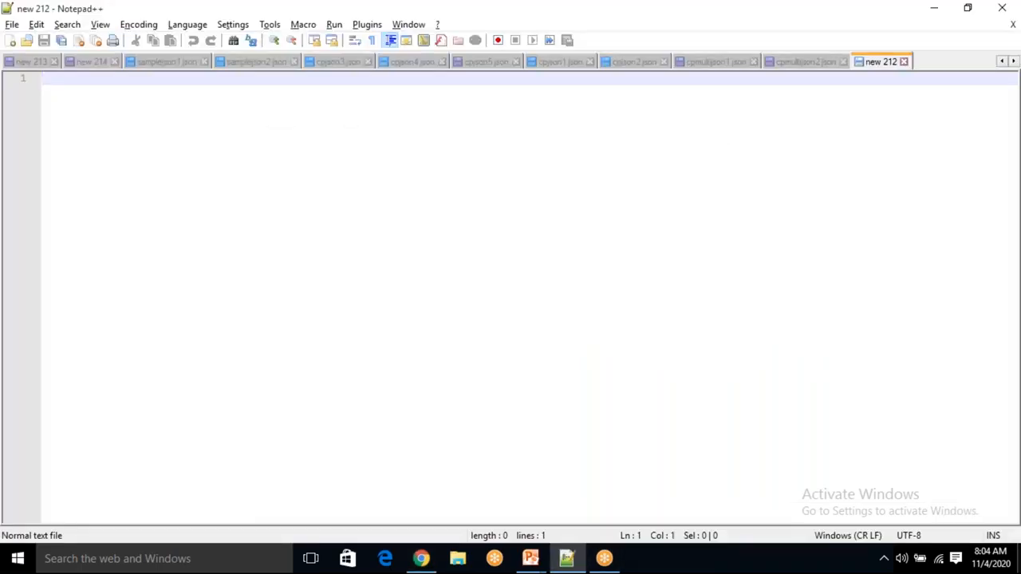
{"action": "left_click", "coordinate": [421, 559]}
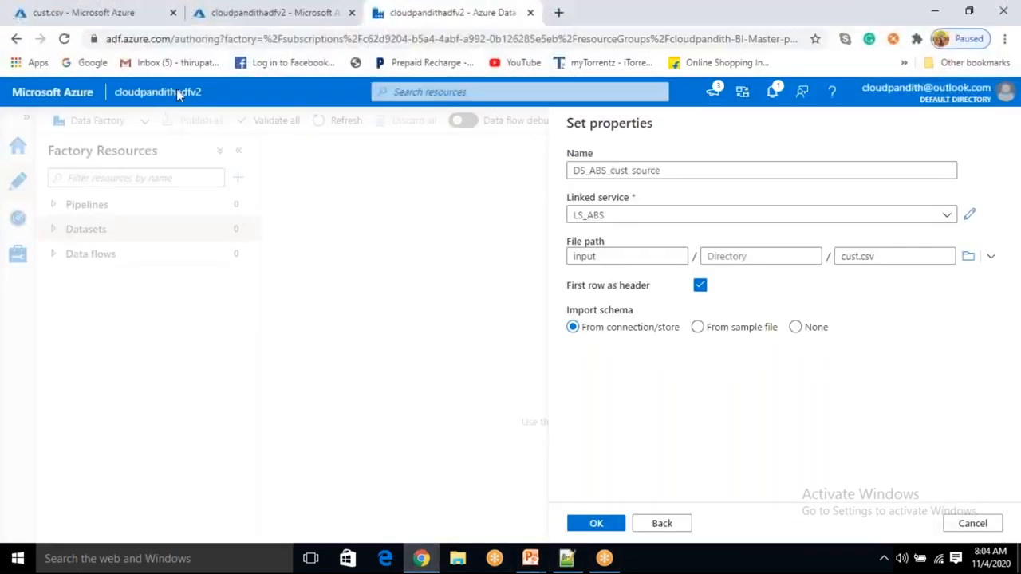
{"action": "left_click", "coordinate": [10, 9]}
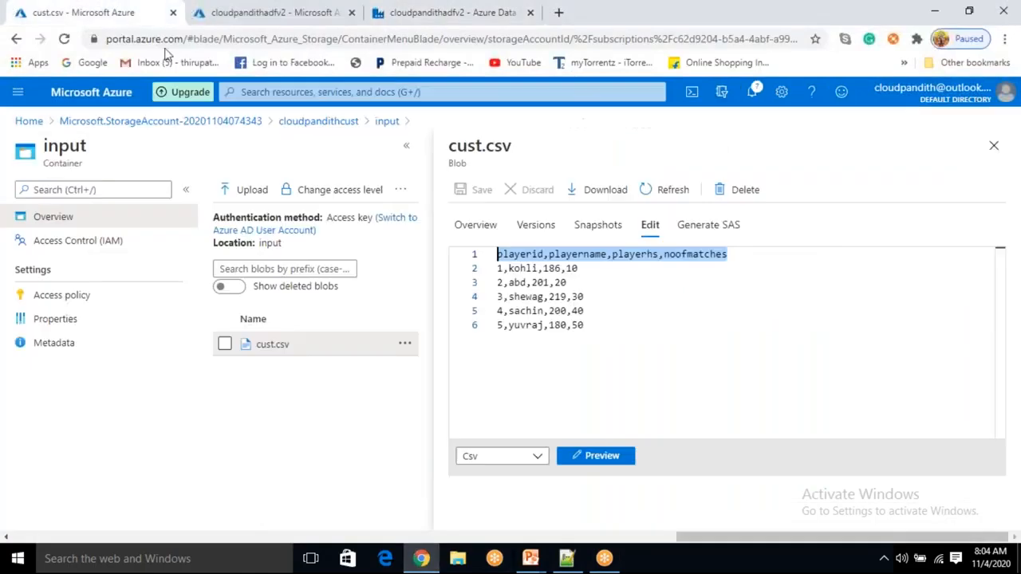
{"action": "left_click", "coordinate": [501, 269]}
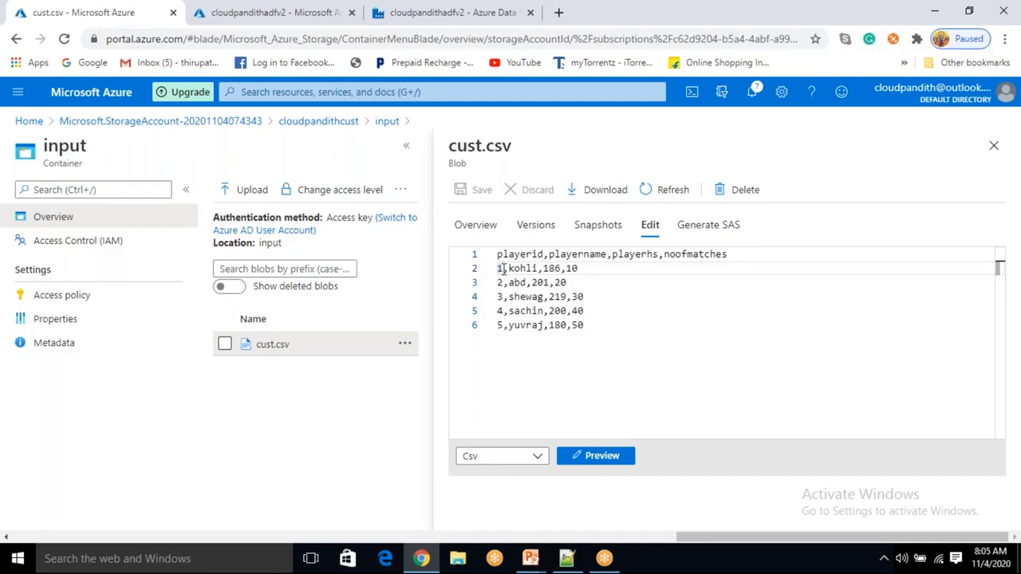
{"action": "left_click", "coordinate": [564, 270]}
{"action": "left_click", "coordinate": [514, 269]}
{"action": "left_click", "coordinate": [993, 150]}
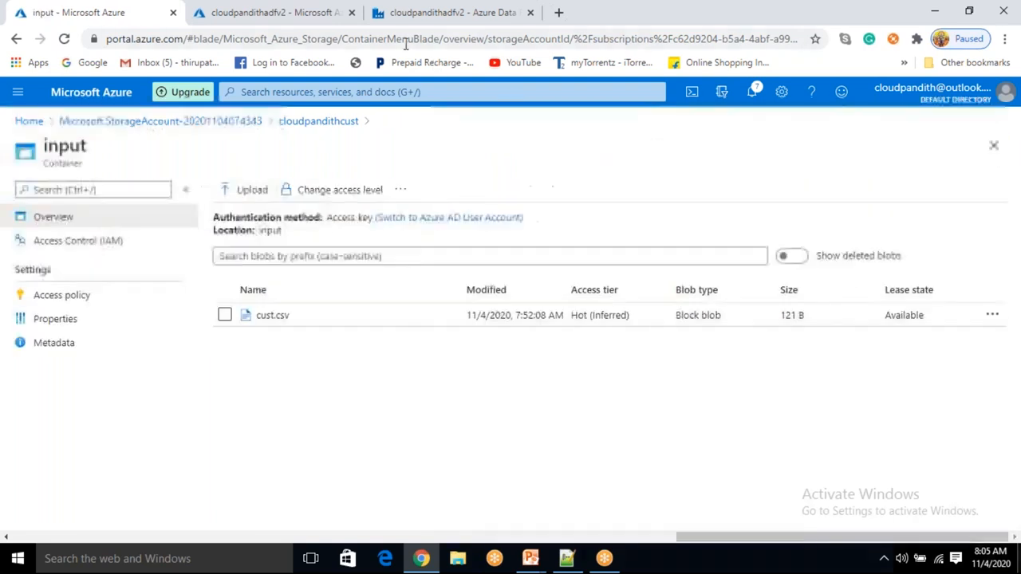
{"action": "left_click", "coordinate": [438, 24]}
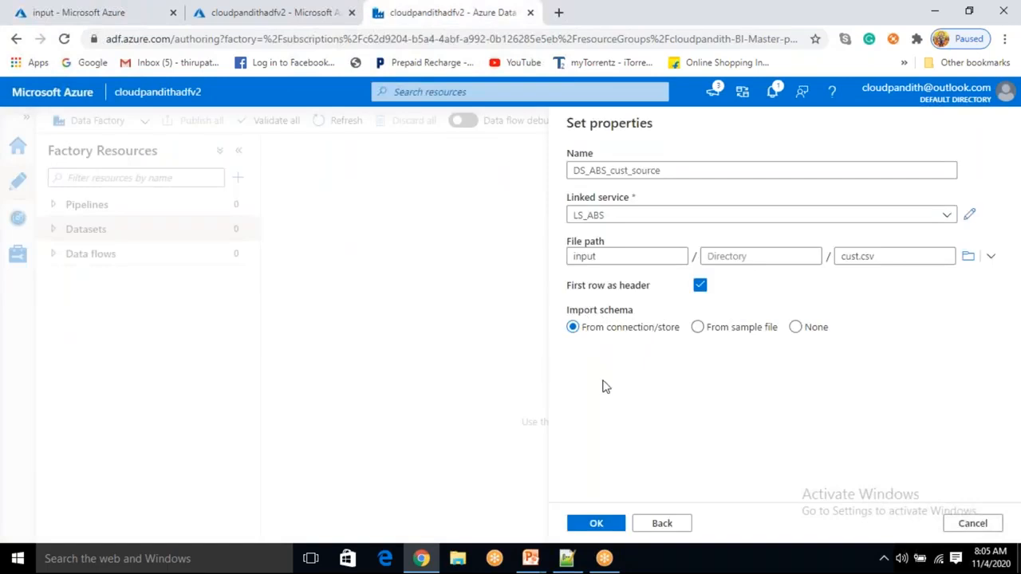
- Keep From connection/store as the schema import option and create the DS_ABS_cust_source dataset
{"action": "double_click", "coordinate": [881, 256]}
{"action": "left_click", "coordinate": [875, 308]}
{"action": "left_click", "coordinate": [796, 329]}
{"action": "left_click", "coordinate": [573, 329]}
{"action": "left_click", "coordinate": [601, 527]}
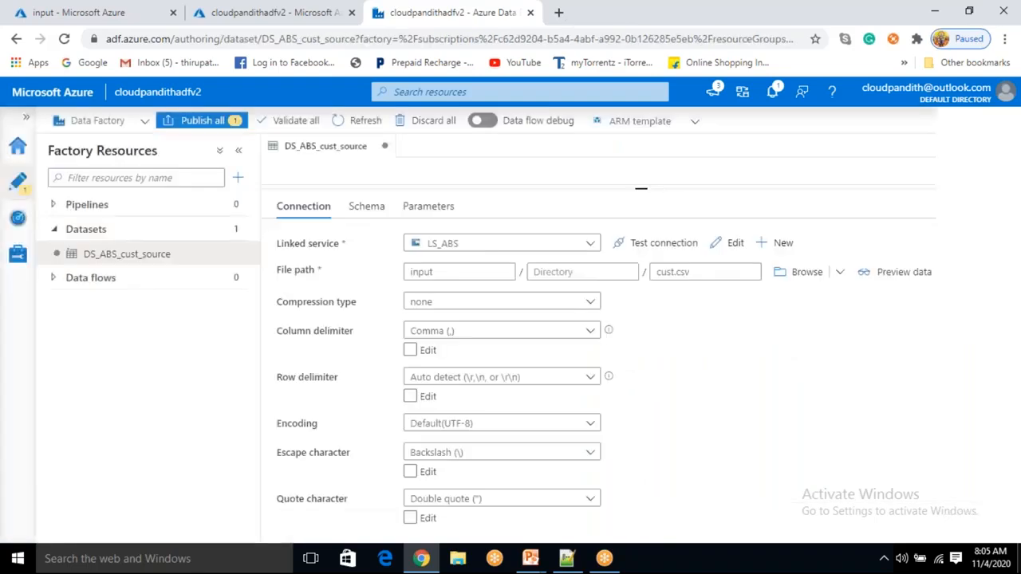
{"action": "left_click_drag", "start_coordinate": [520, 189], "coordinate": [522, 345]}
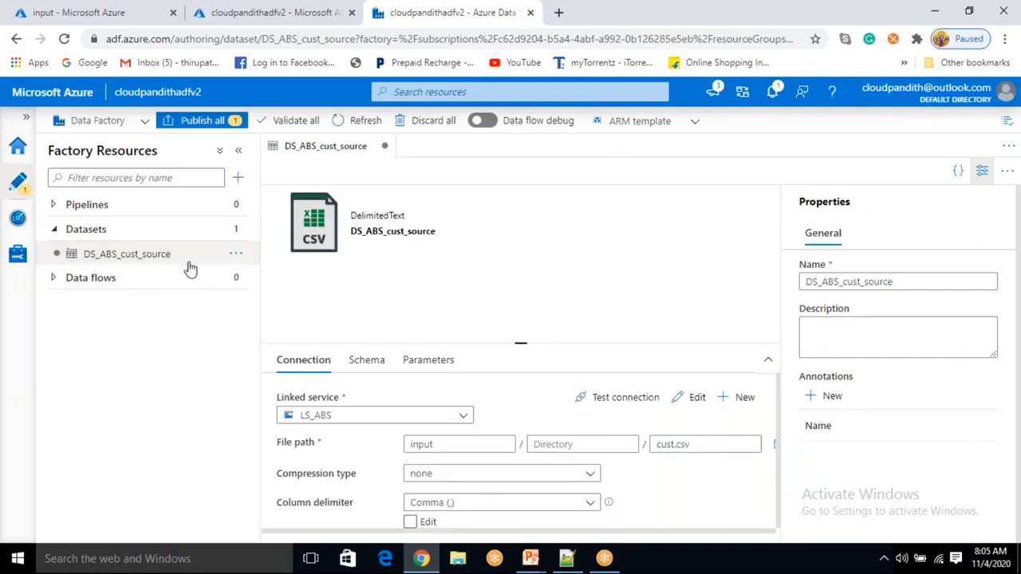
{"action": "left_click", "coordinate": [242, 230]}
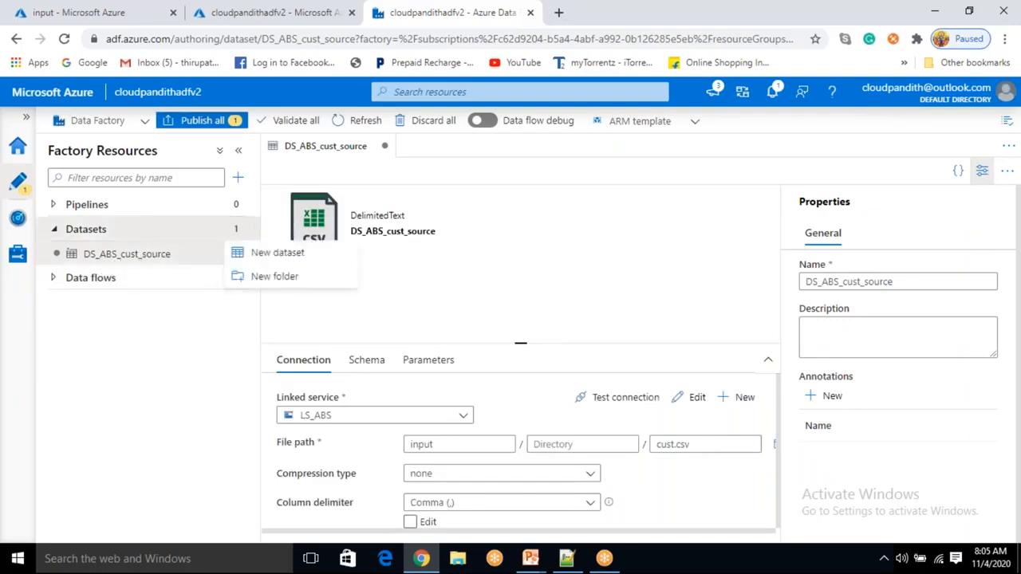
{"action": "left_click", "coordinate": [447, 445]}
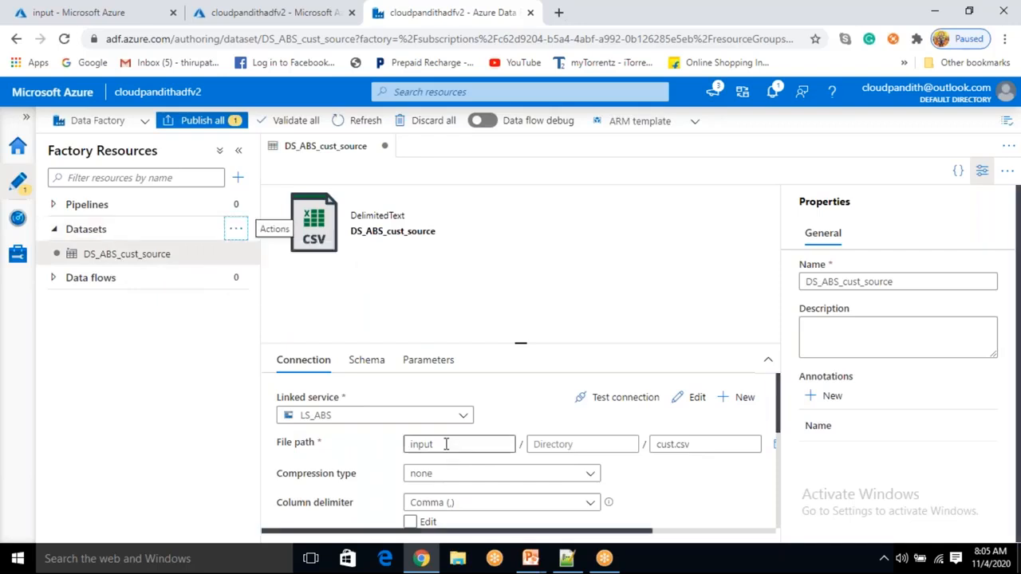
{"action": "double_click", "coordinate": [434, 443]}
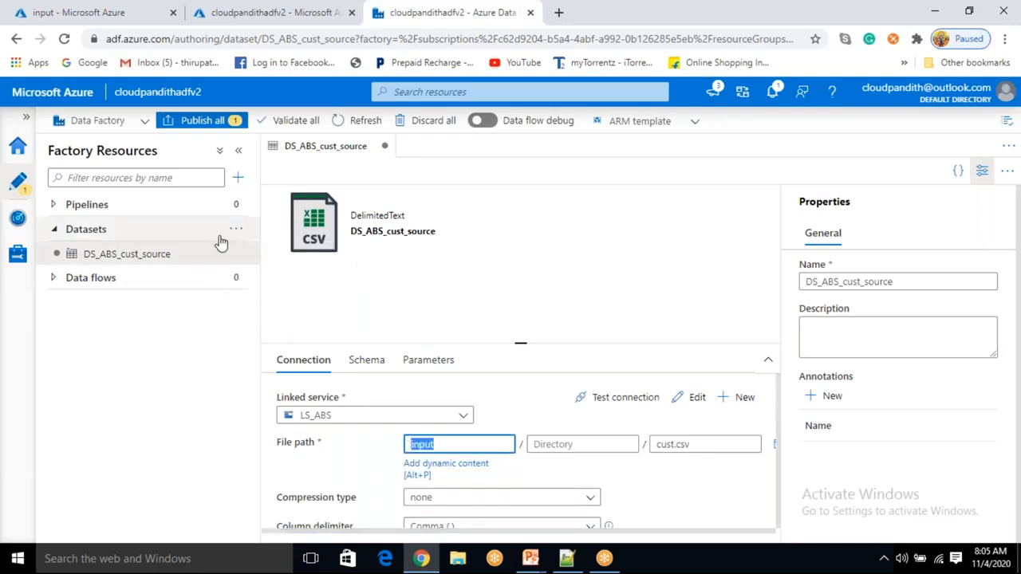
- Start a second dataset from the Datasets actions using the Azure Blob Storage data store
{"action": "left_click", "coordinate": [236, 230]}
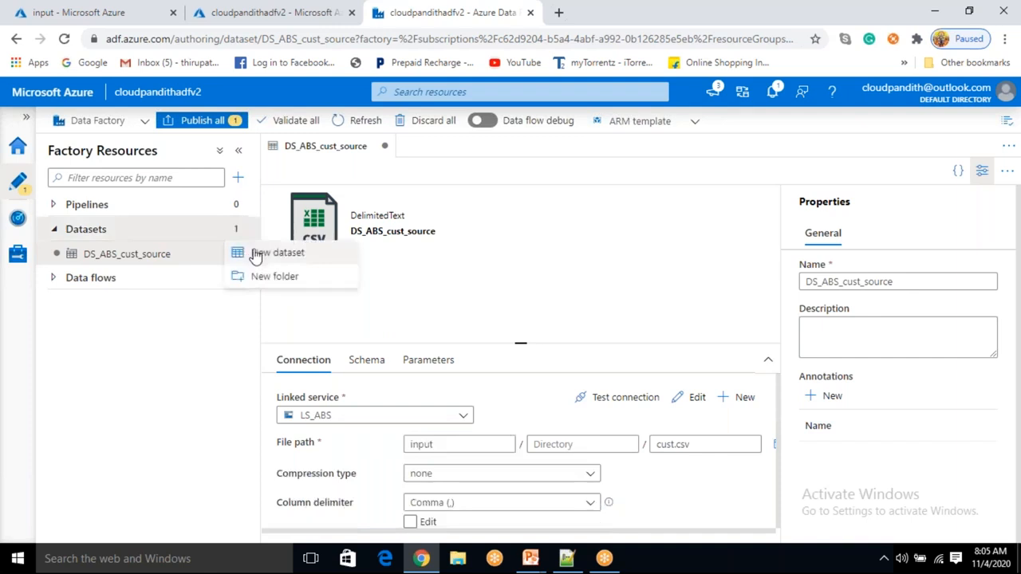
{"action": "left_click", "coordinate": [275, 252]}
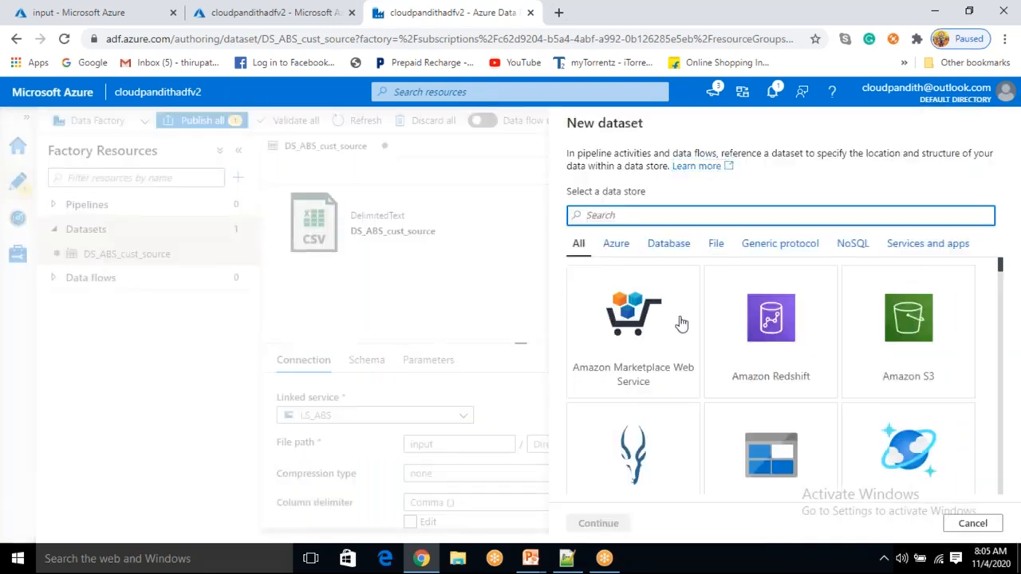
{"action": "left_click", "coordinate": [770, 455]}
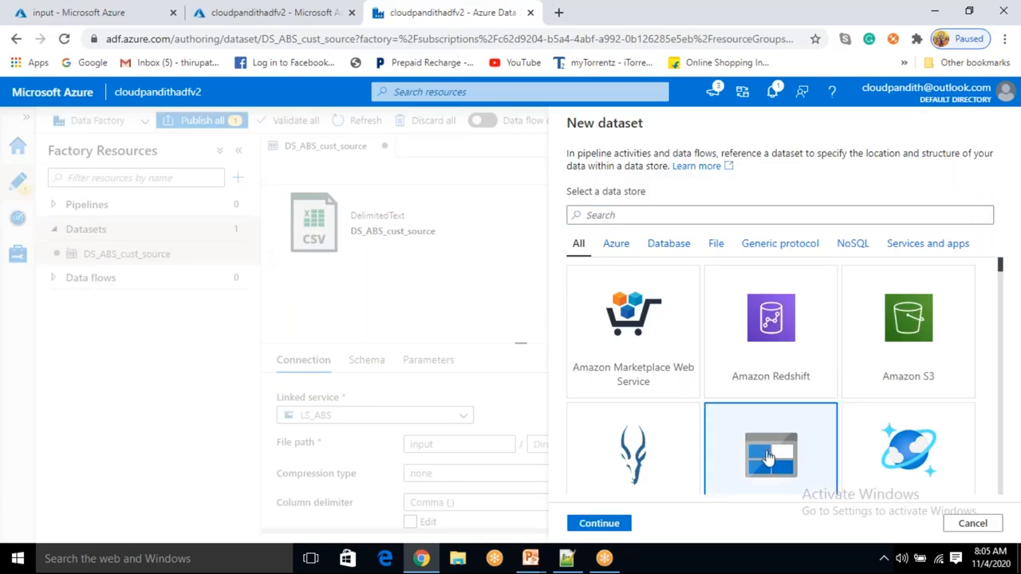
{"action": "left_click", "coordinate": [610, 525]}
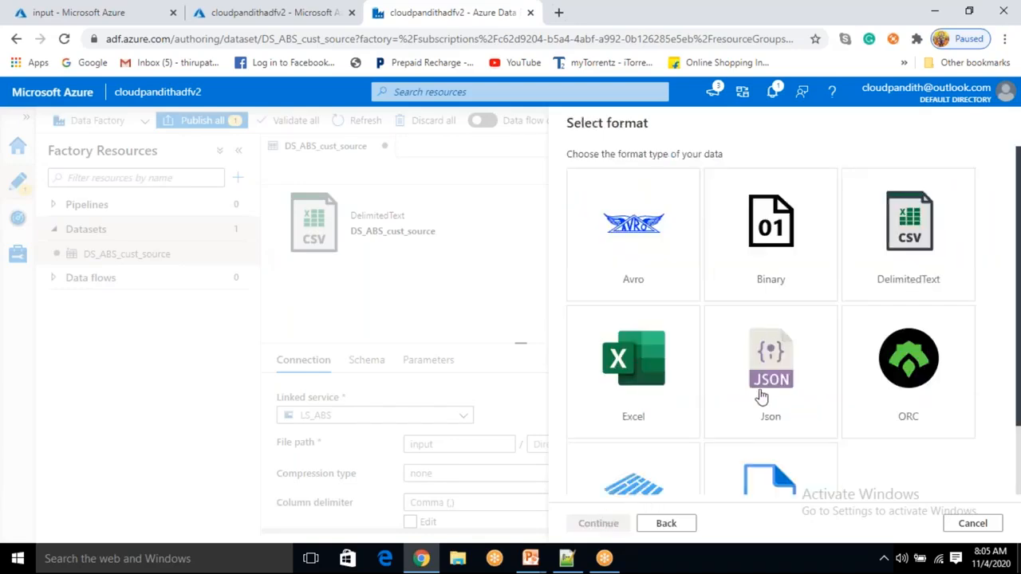
- Choose DelimitedText as the format for the new dataset and continue
{"action": "scroll", "coordinate": [762, 387], "scroll_direction": "down", "scroll_amount": 2}
{"action": "scroll", "coordinate": [741, 253], "scroll_direction": "up", "scroll_amount": 2}
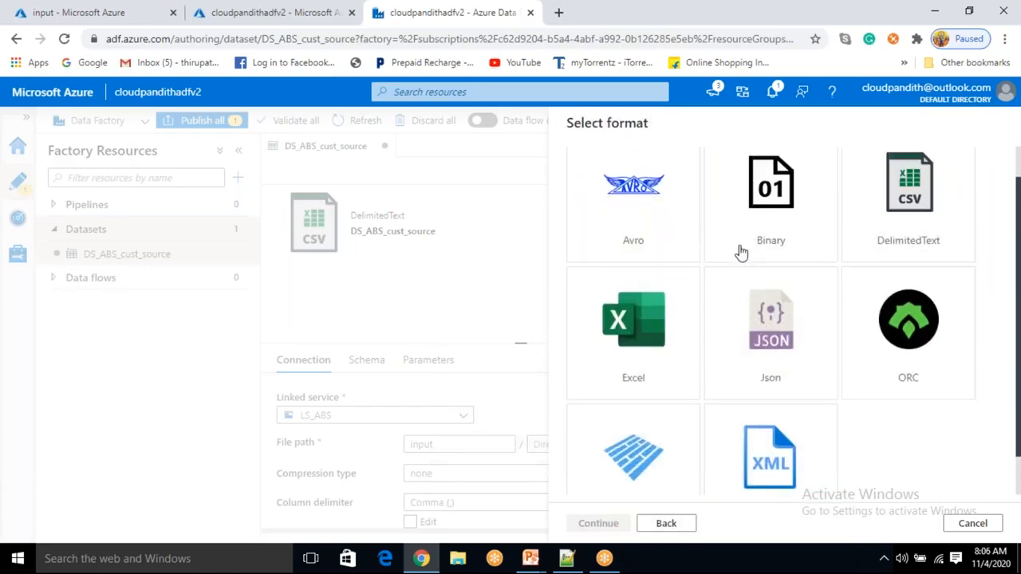
{"action": "left_click", "coordinate": [907, 243]}
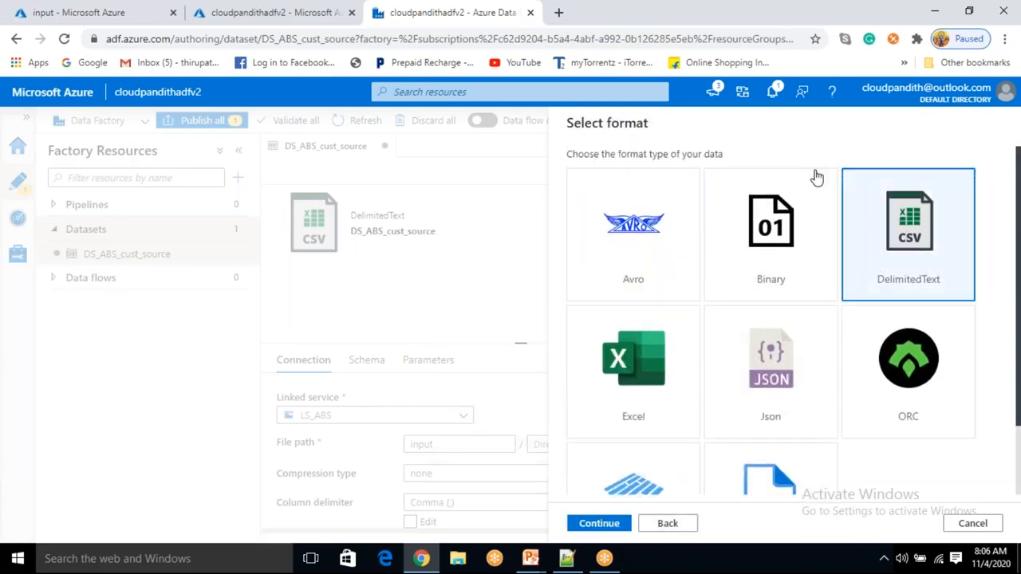
{"action": "left_click", "coordinate": [784, 393]}
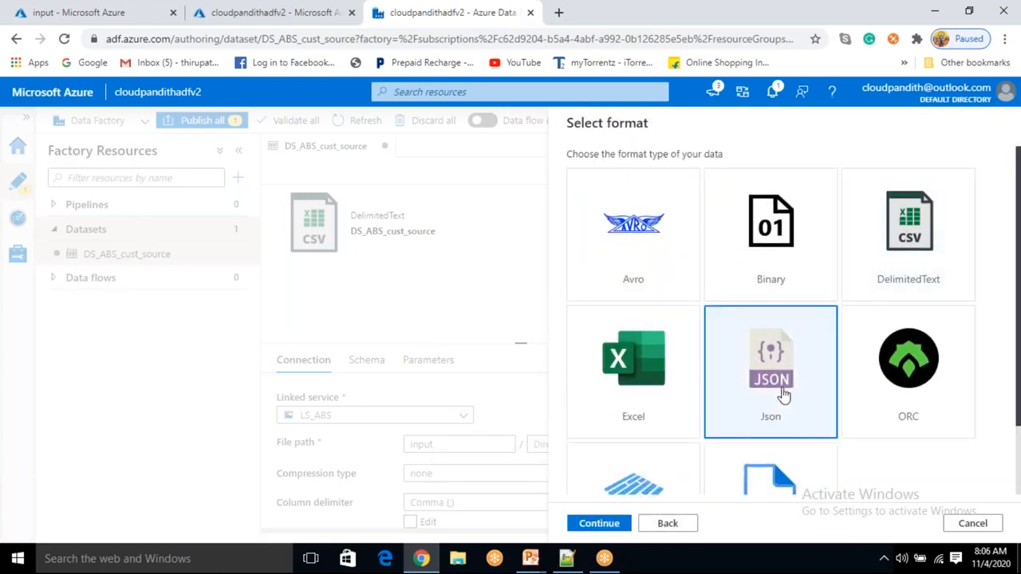
{"action": "left_click", "coordinate": [911, 267]}
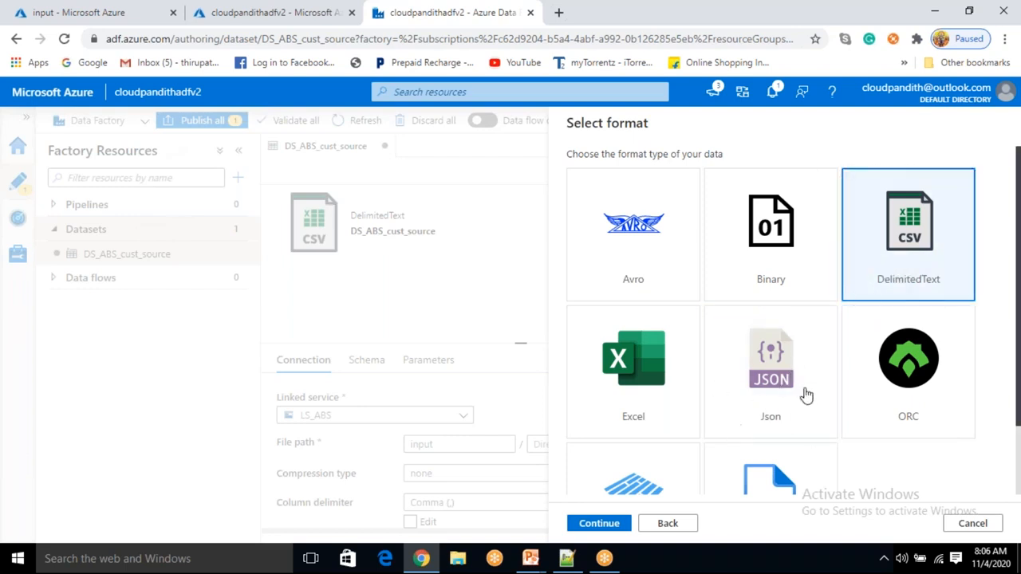
{"action": "left_click", "coordinate": [599, 523]}
- Name the dataset DS_ABS_cust_sink and select LS_ABS as its linked service
{"action": "left_click_drag", "start_coordinate": [655, 171], "coordinate": [528, 183]}
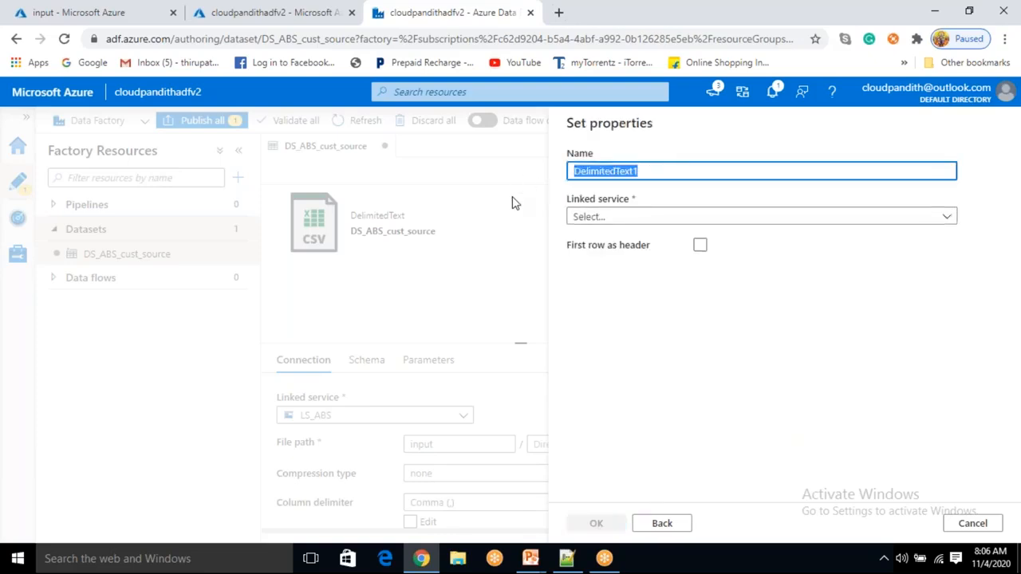
{"action": "key", "text": "BackSpace"}
{"action": "type", "text": "DS_ABS_cust_sink"}
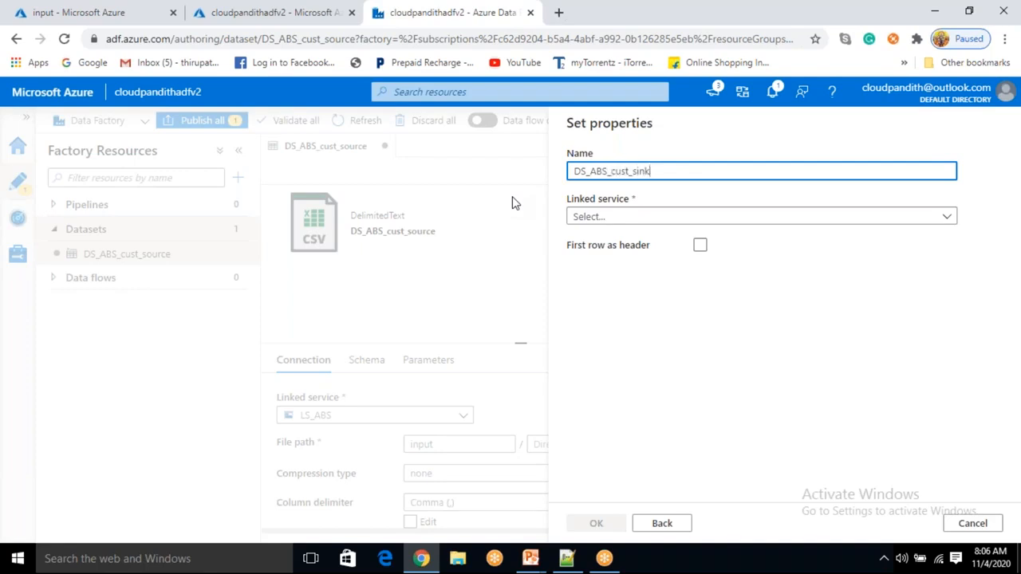
{"action": "left_click", "coordinate": [617, 217]}
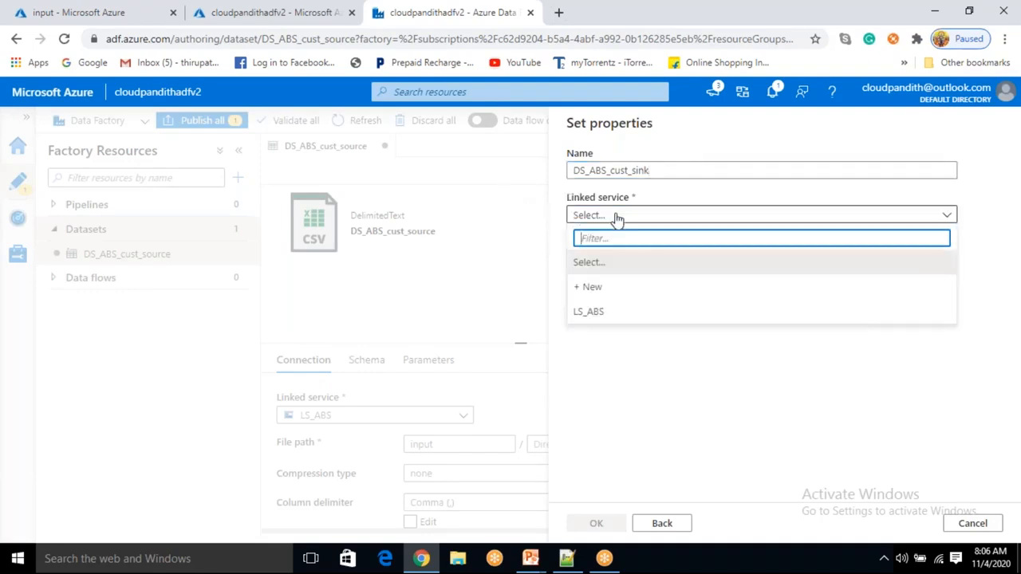
{"action": "left_click", "coordinate": [598, 312]}
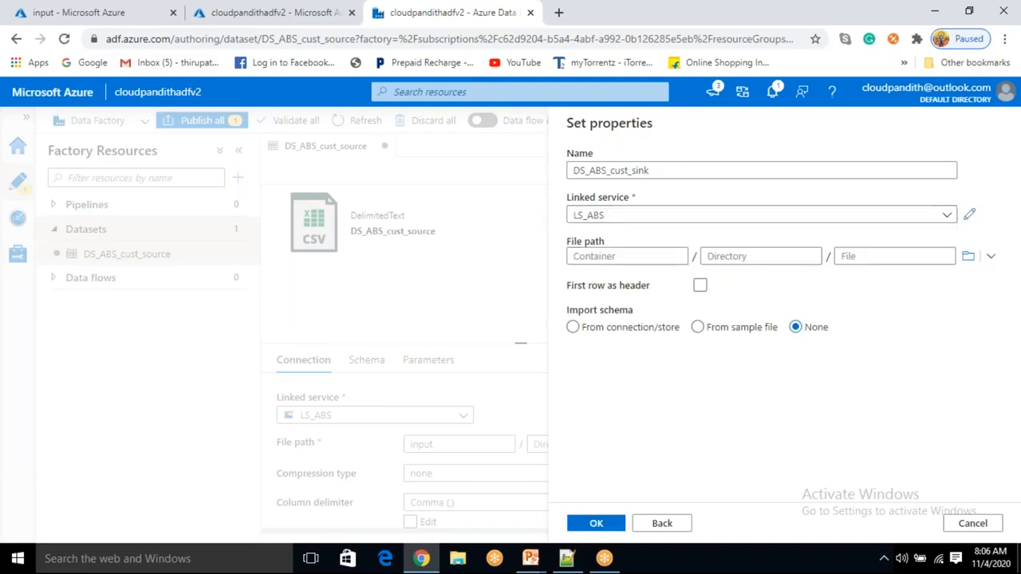
- Browse to the output container for the file path and turn on First row as header
{"action": "left_click", "coordinate": [967, 256]}
{"action": "left_click", "coordinate": [686, 239]}
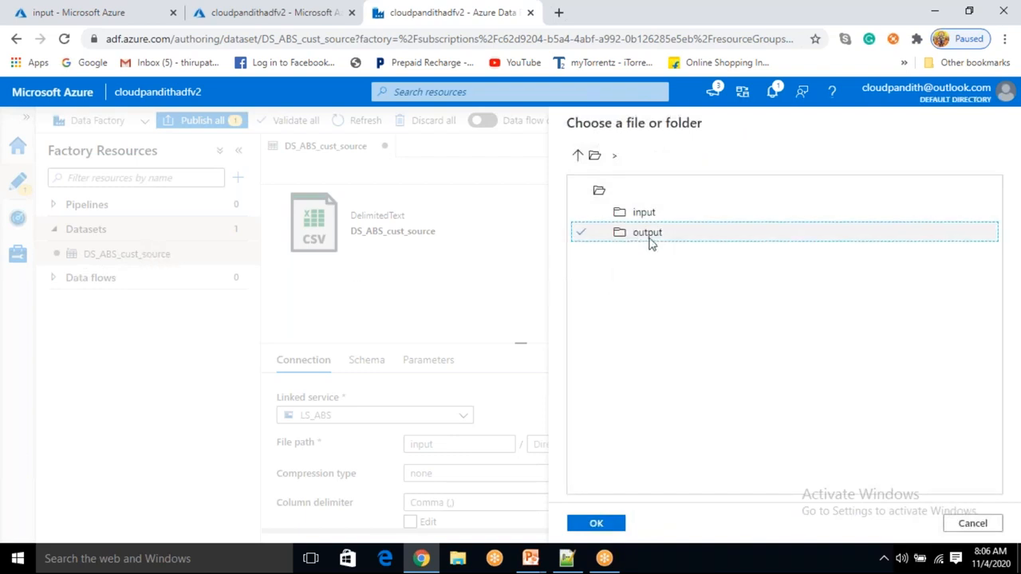
{"action": "left_click", "coordinate": [606, 524]}
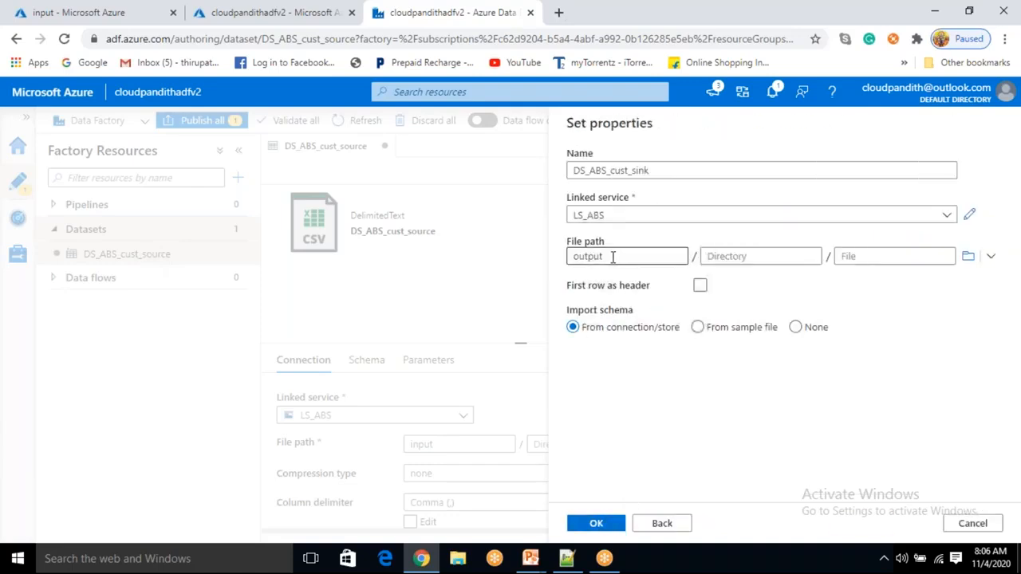
{"action": "left_click", "coordinate": [700, 286]}
{"action": "left_click", "coordinate": [699, 288]}
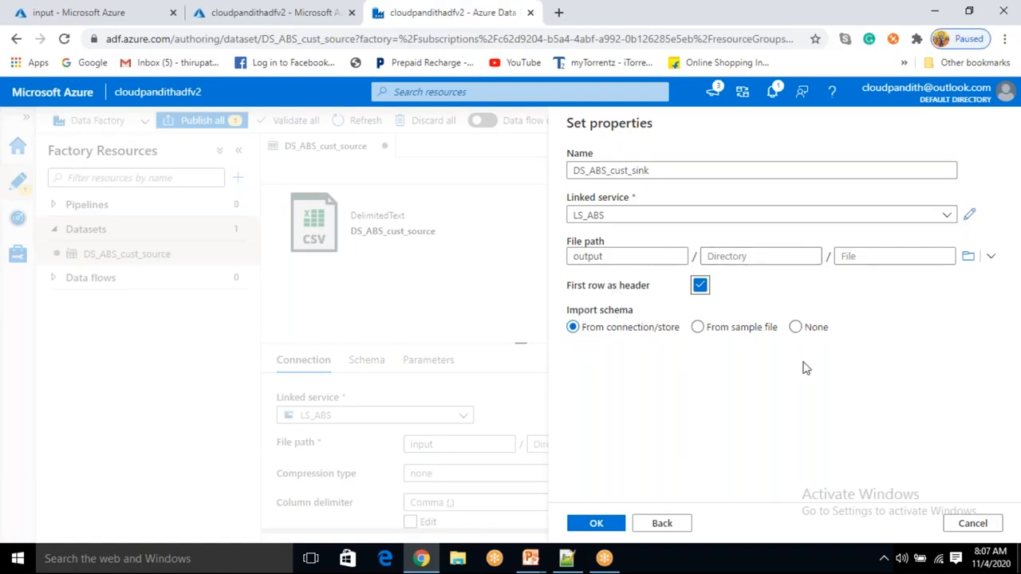
- Finish creating the sink dataset with schema imported from connection/store
{"action": "left_click", "coordinate": [796, 327]}
{"action": "left_click", "coordinate": [572, 327]}
{"action": "left_click", "coordinate": [599, 523]}
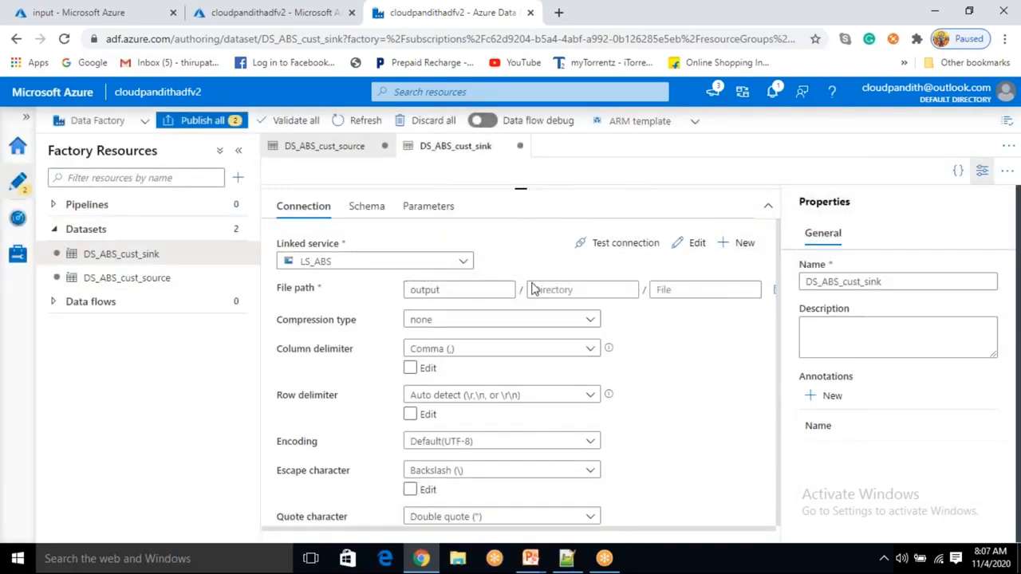
{"action": "left_click", "coordinate": [508, 257]}
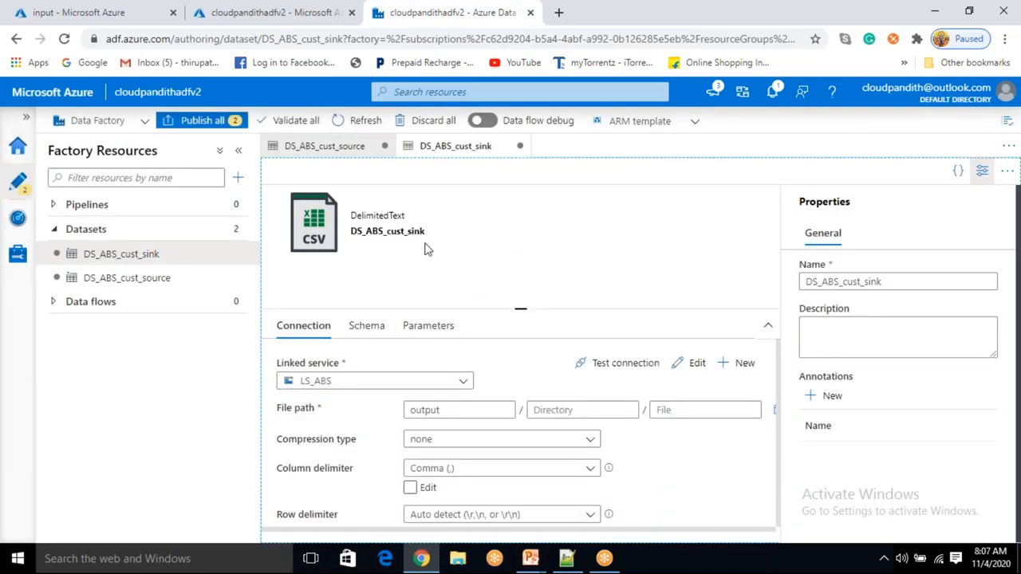
- Add a new pipeline to the factory resources
{"action": "left_click", "coordinate": [238, 178]}
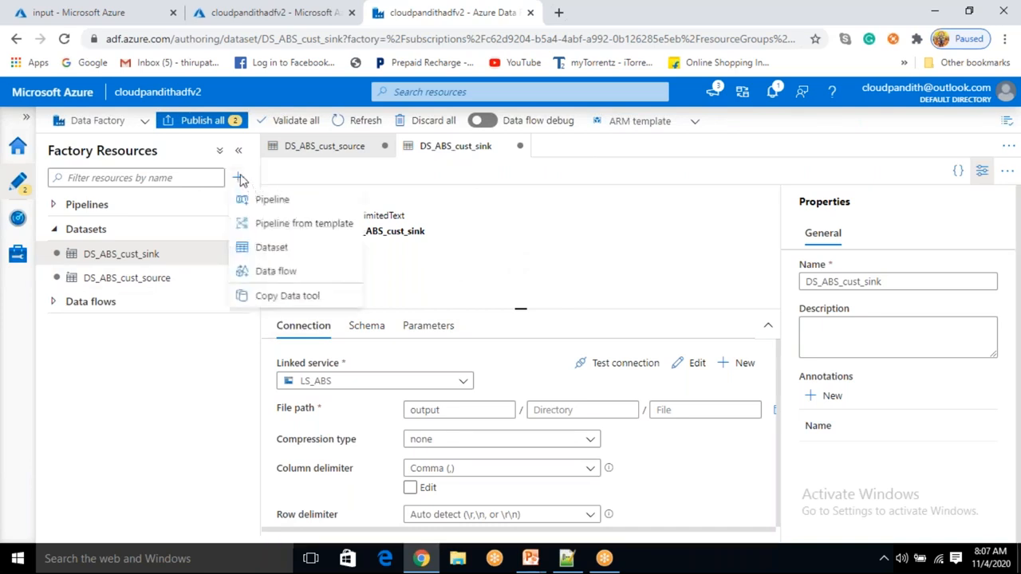
{"action": "left_click", "coordinate": [272, 209]}
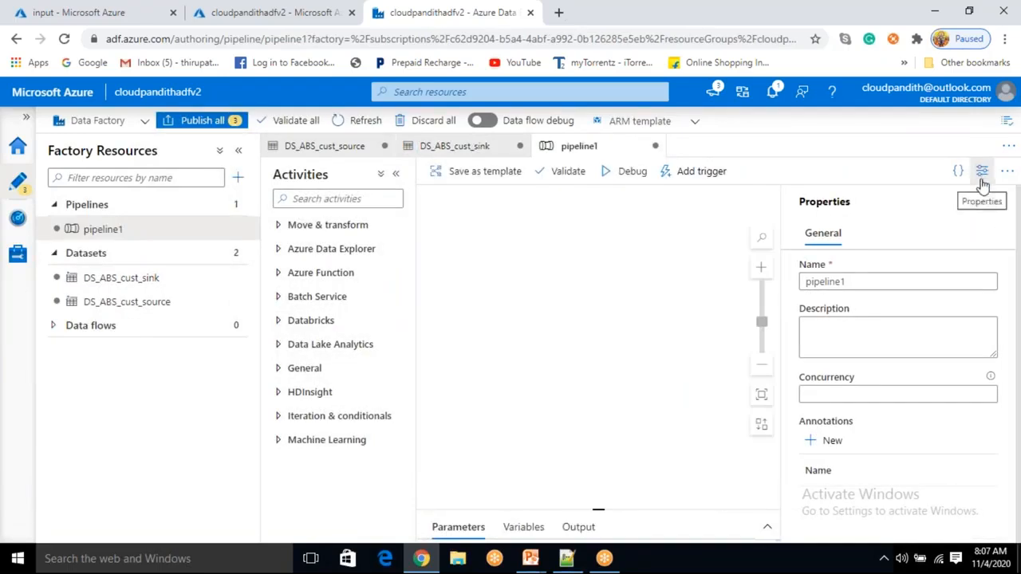
{"action": "double_click", "coordinate": [825, 279]}
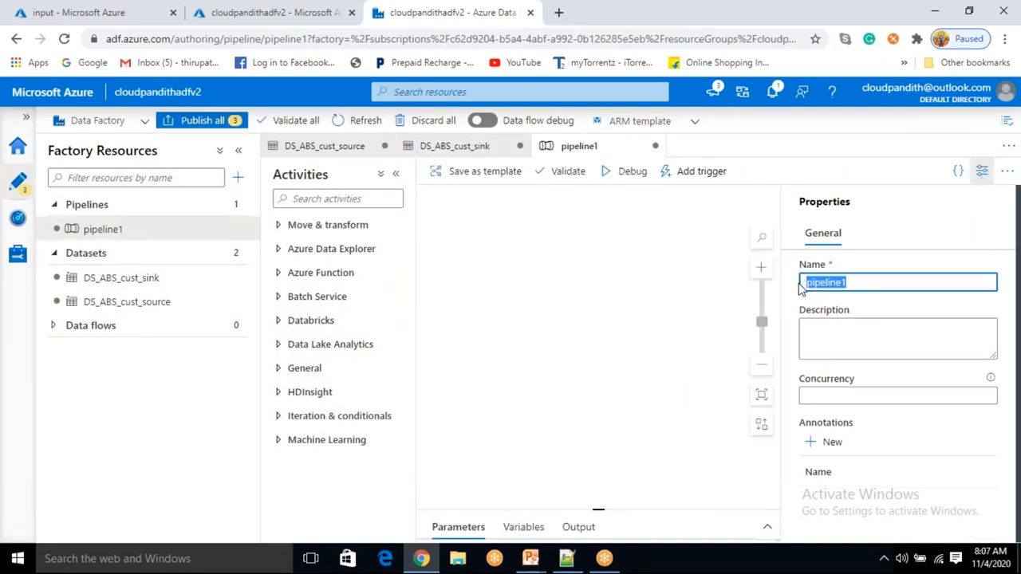
{"action": "key", "text": "BackSpace"}
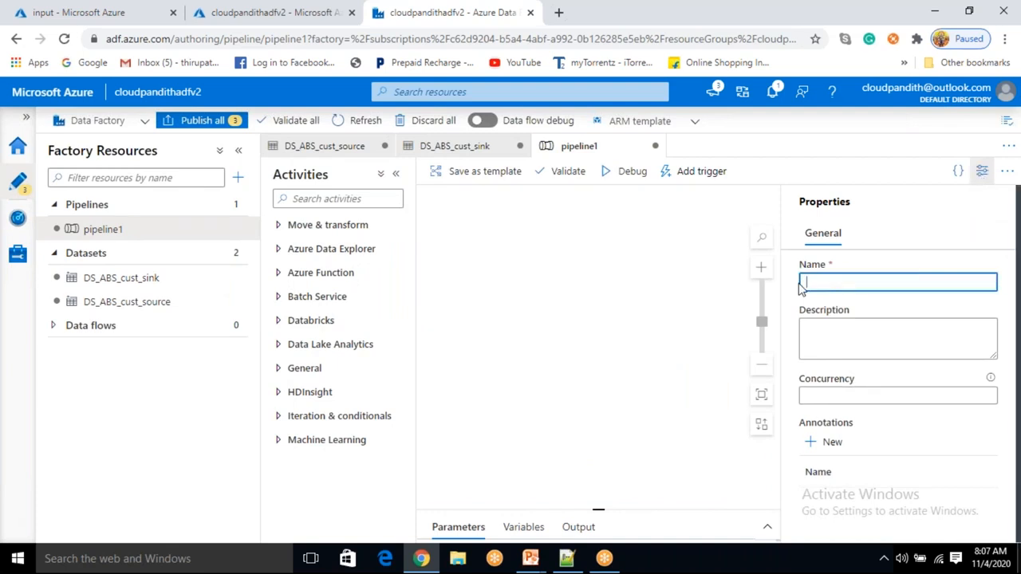
{"action": "type", "text": "PL"}
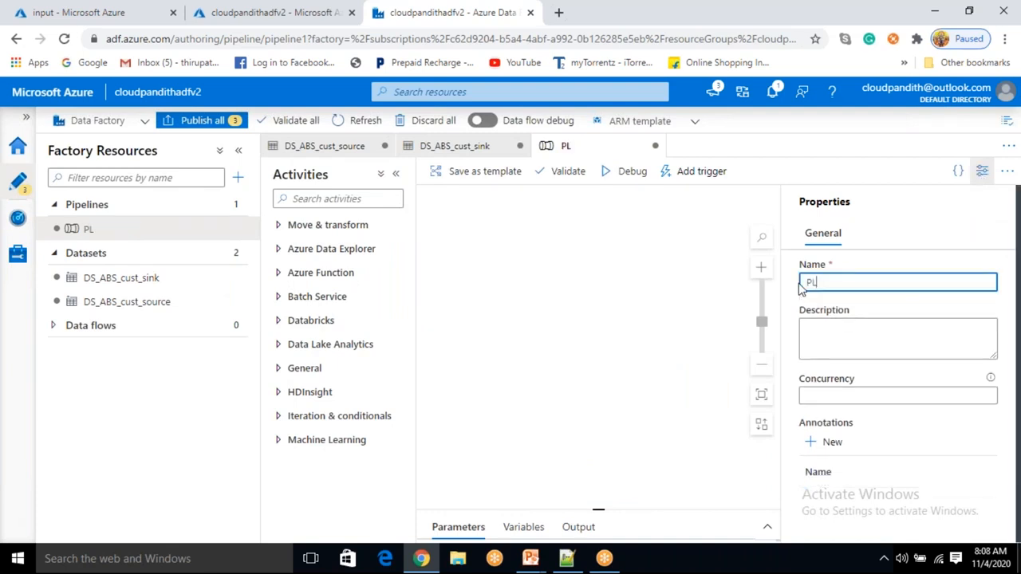
{"action": "type", "text": "_data_DS_ABS"}
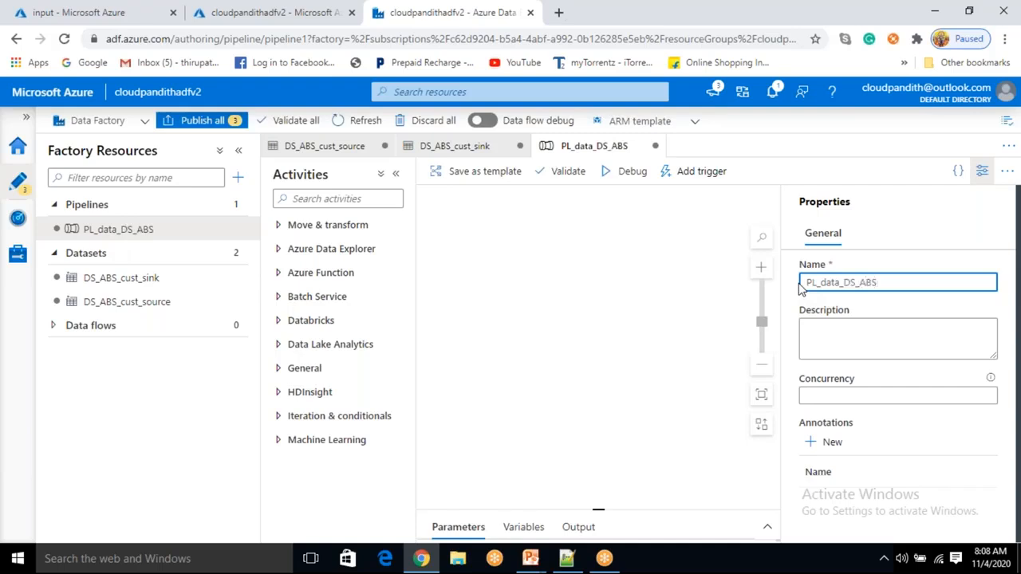
{"action": "type", "text": "_CUST_SINK_"}
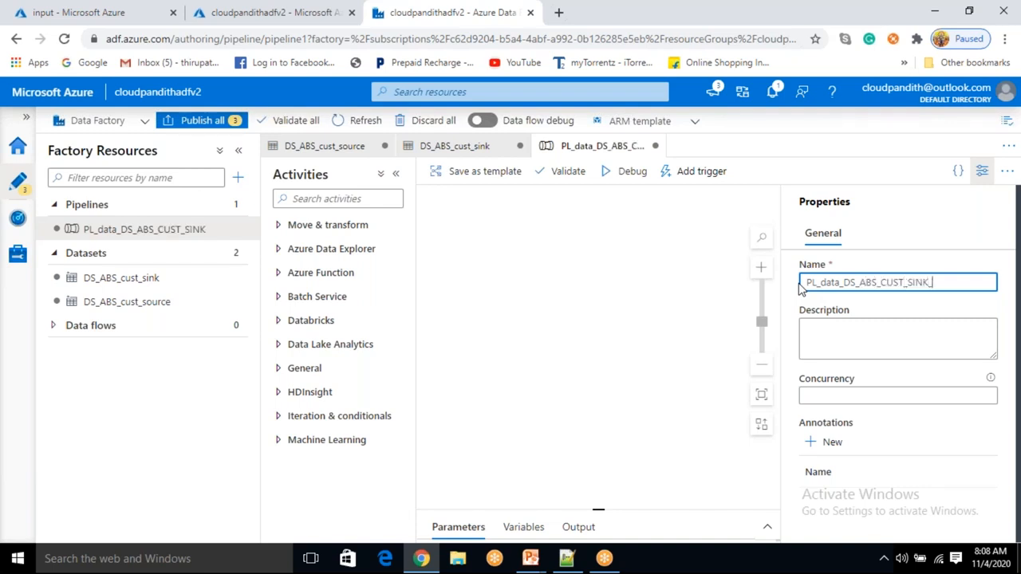
{"action": "type", "text": "TO_DS_ABS_"}
{"action": "type", "text": "CUST_SINK"}
{"action": "key", "text": "Left"}
{"action": "key", "text": "Left"}
{"action": "key", "text": "Left"}
{"action": "key", "text": "Left"}
{"action": "key", "text": "Left"}
{"action": "key", "text": "Left"}
{"action": "key", "text": "Left"}
{"action": "key", "text": "Left"}
{"action": "key", "text": "Left"}
{"action": "key", "text": "Left"}
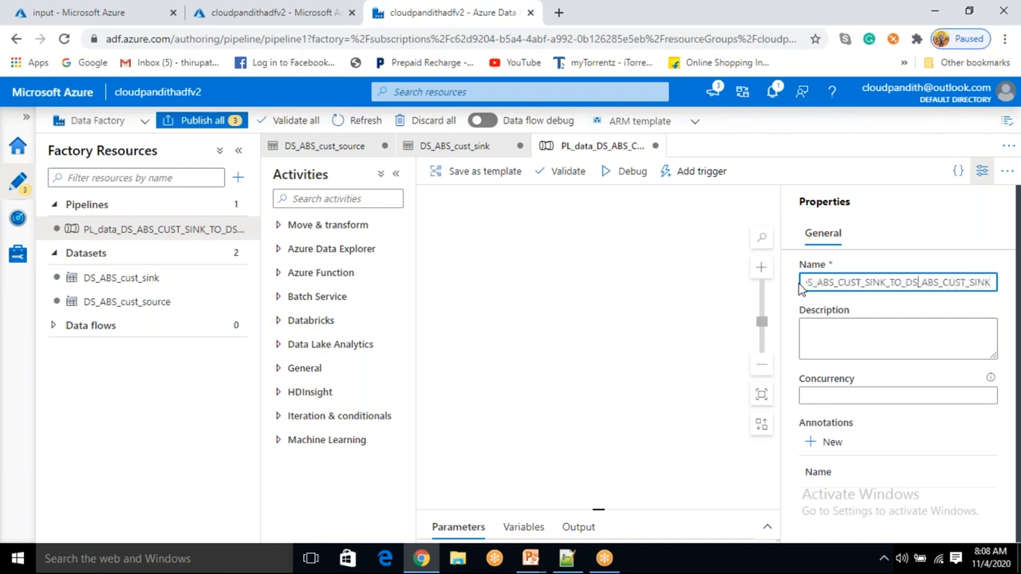
{"action": "key", "text": "BackSpace"}
{"action": "key", "text": "BackSpace"}
{"action": "key", "text": "BackSpace"}
{"action": "key", "text": "BackSpace"}
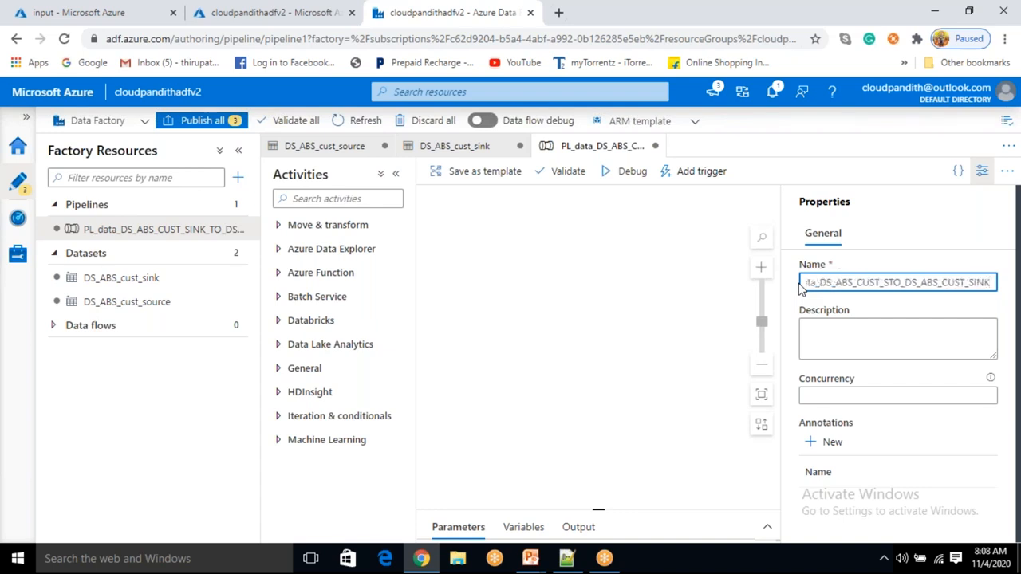
{"action": "type", "text": "OURCE_"}
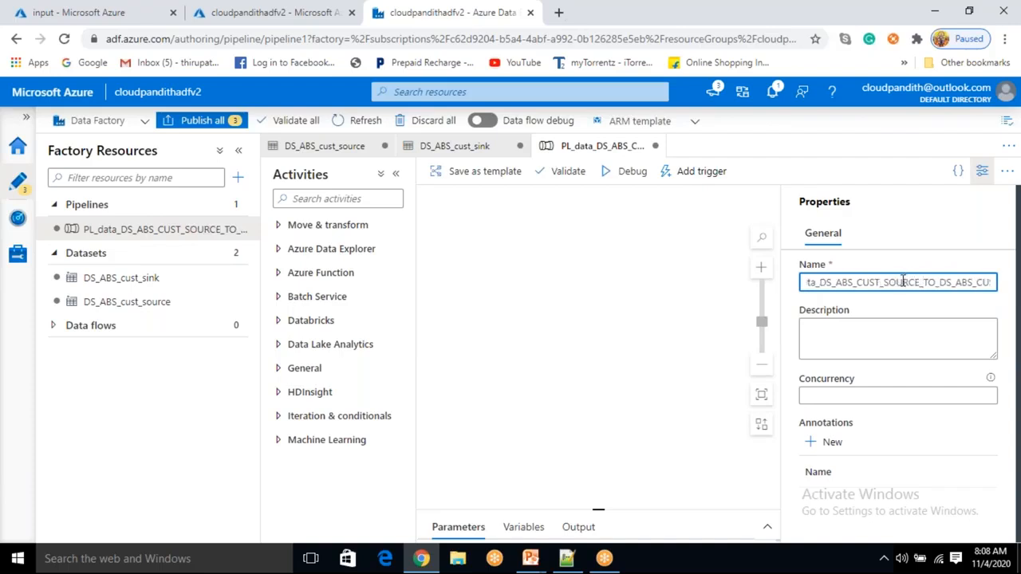
{"action": "key", "text": "End"}
{"action": "key", "text": "BackSpace"}
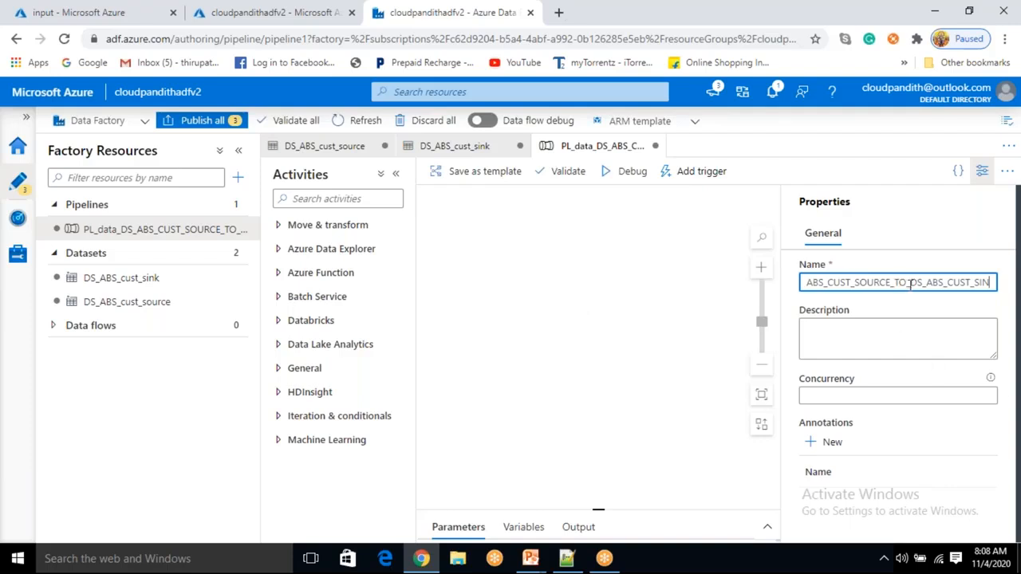
- Name the pipeline PL_DATA_DS_ABS_cust_source_to_DS_ABS_cust_sink
{"action": "key", "text": "ctrl+a"}
{"action": "key", "text": "BackSpace"}
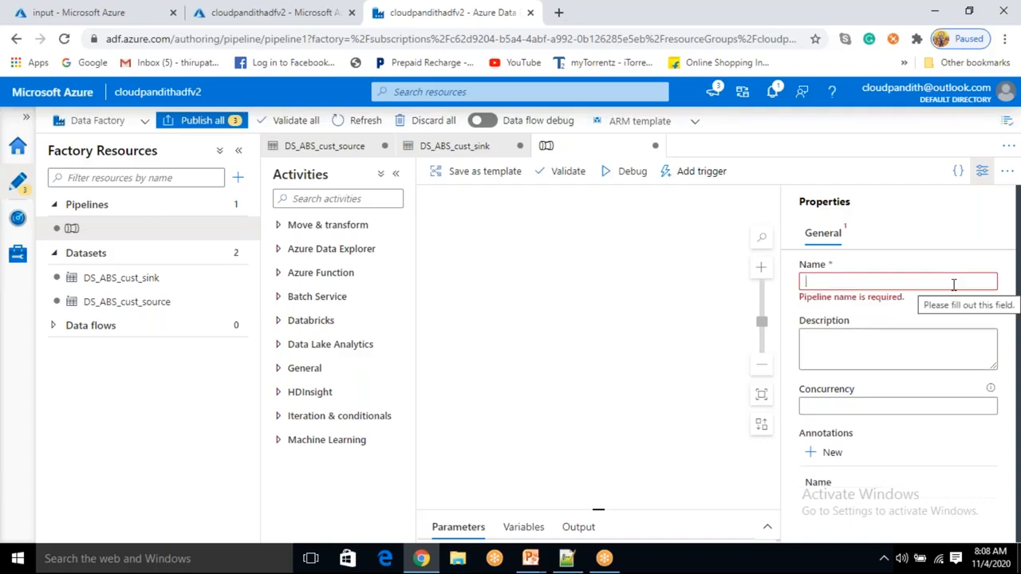
{"action": "type", "text": "pl"}
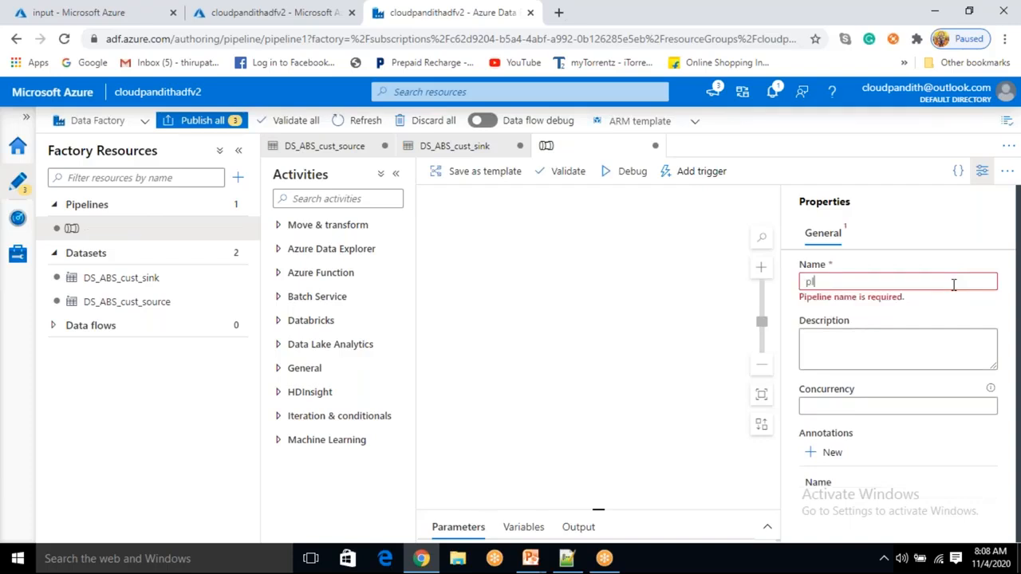
{"action": "type", "text": "_"}
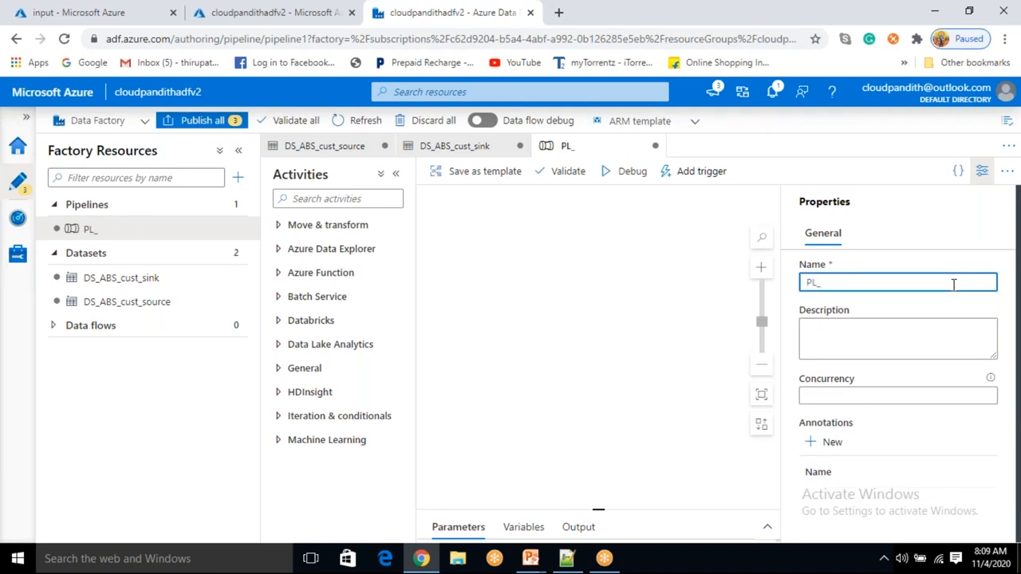
{"action": "type", "text": "DATA_d"}
{"action": "key", "text": "BackSpace"}
{"action": "type", "text": "D"}
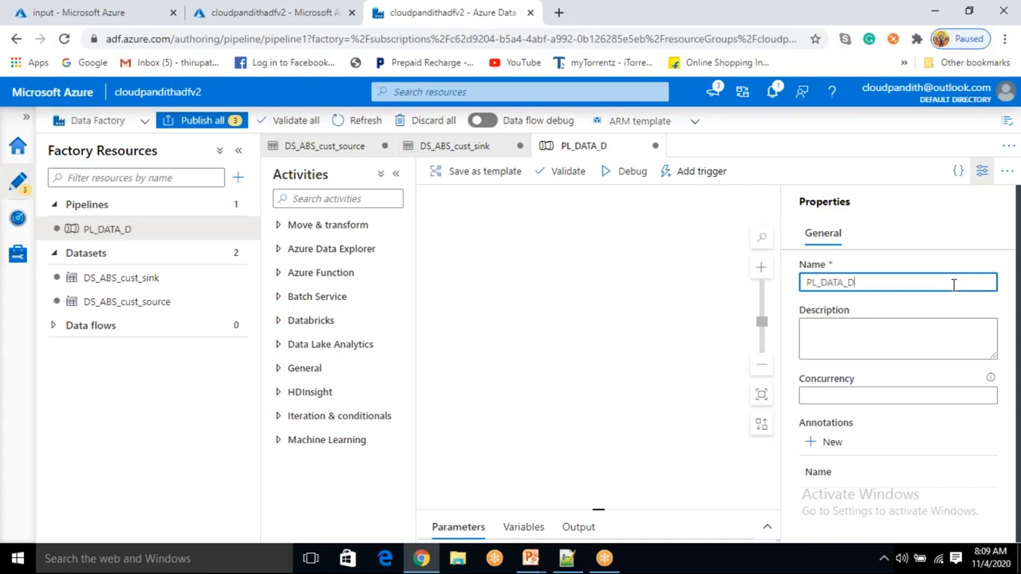
{"action": "type", "text": "S"}
{"action": "type", "text": "_ABD"}
{"action": "type", "text": "_"}
{"action": "type", "text": "cust_source_"}
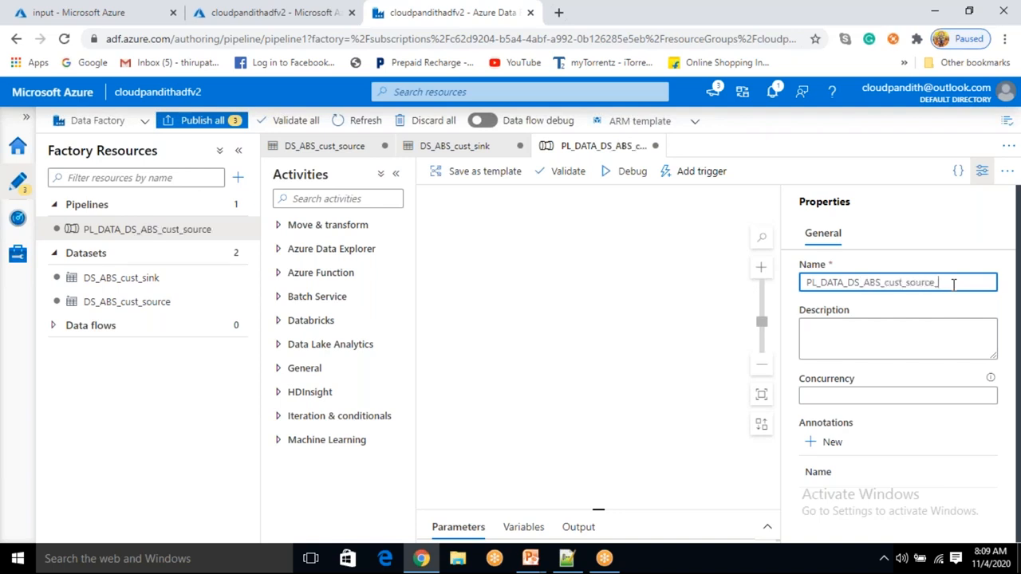
{"action": "type", "text": "to"}
{"action": "key", "text": "BackSpace"}
{"action": "type", "text": "_DS_abs"}
{"action": "key", "text": "BackSpace"}
{"action": "key", "text": "BackSpace"}
{"action": "key", "text": "BackSpace"}
{"action": "key", "text": "BackSpace"}
{"action": "type", "text": "_ABD"}
{"action": "key", "text": "BackSpace"}
{"action": "type", "text": "S_cu"}
{"action": "key", "text": "BackSpace"}
{"action": "key", "text": "BackSpace"}
{"action": "type", "text": "cust_sink"}
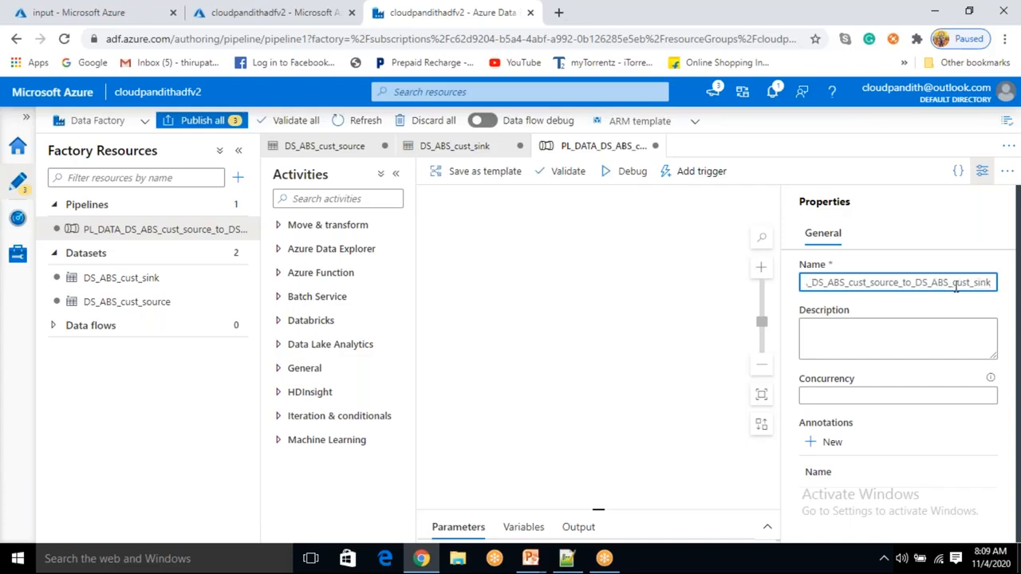
{"action": "left_click", "coordinate": [981, 170]}
{"action": "left_click_drag", "start_coordinate": [260, 219], "coordinate": [319, 227]}
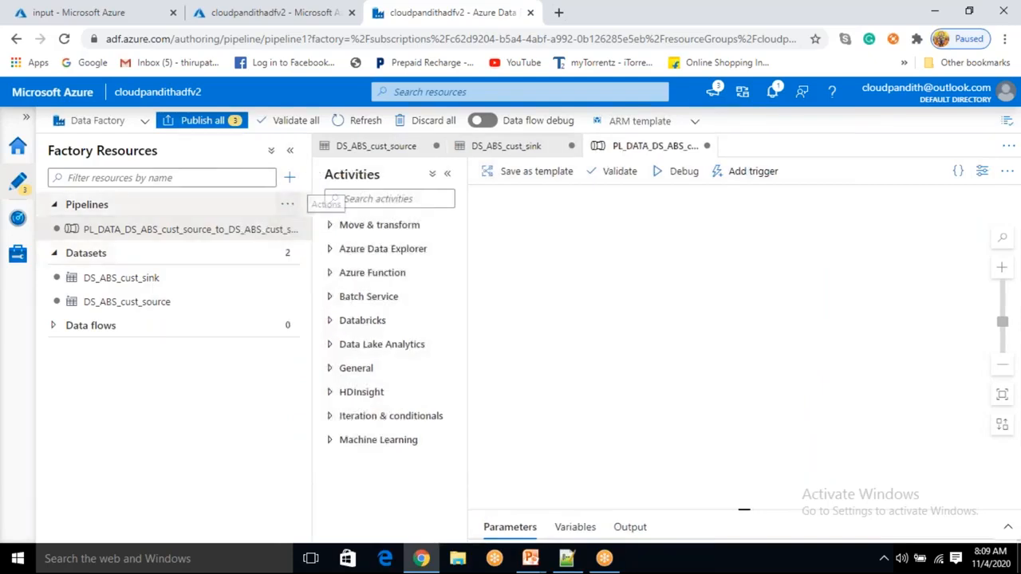
{"action": "left_click", "coordinate": [289, 177]}
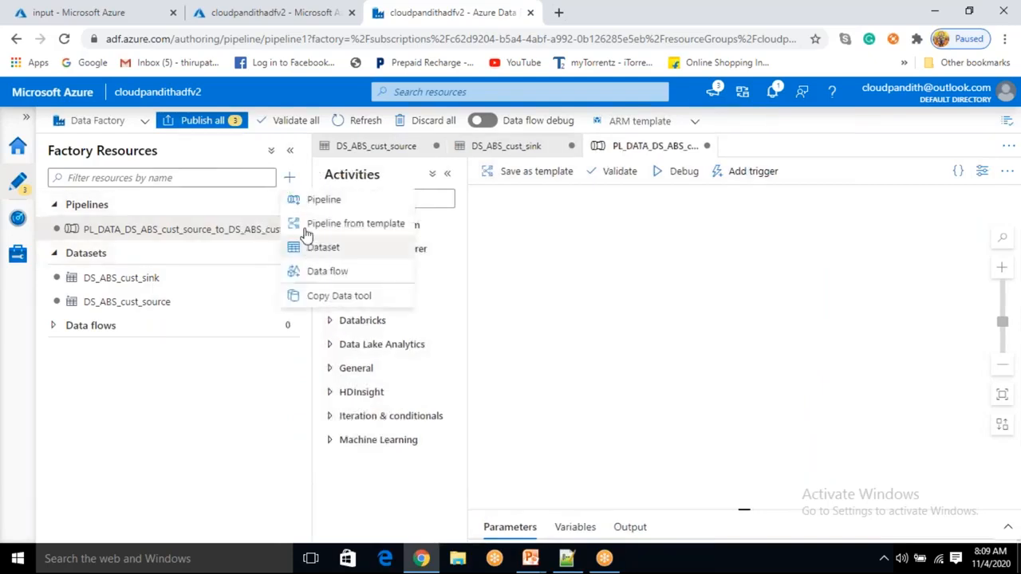
{"action": "left_click", "coordinate": [165, 390]}
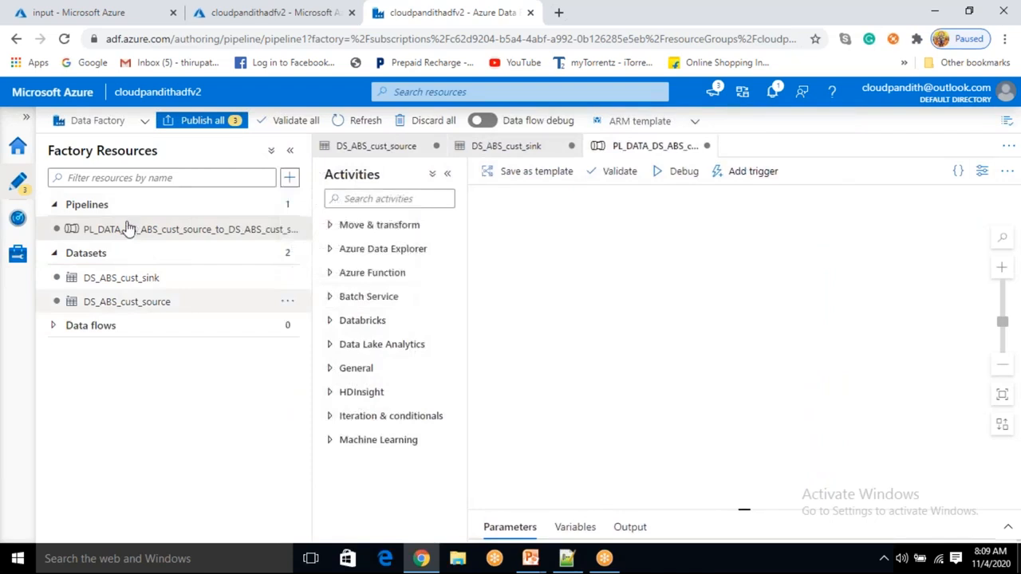
{"action": "left_click", "coordinate": [288, 208]}
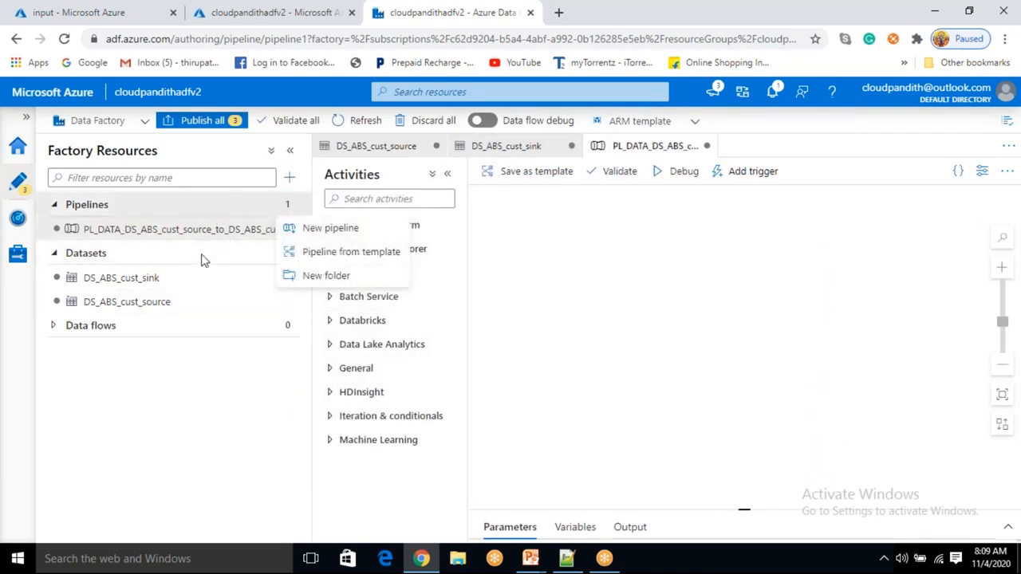
{"action": "left_click", "coordinate": [220, 426]}
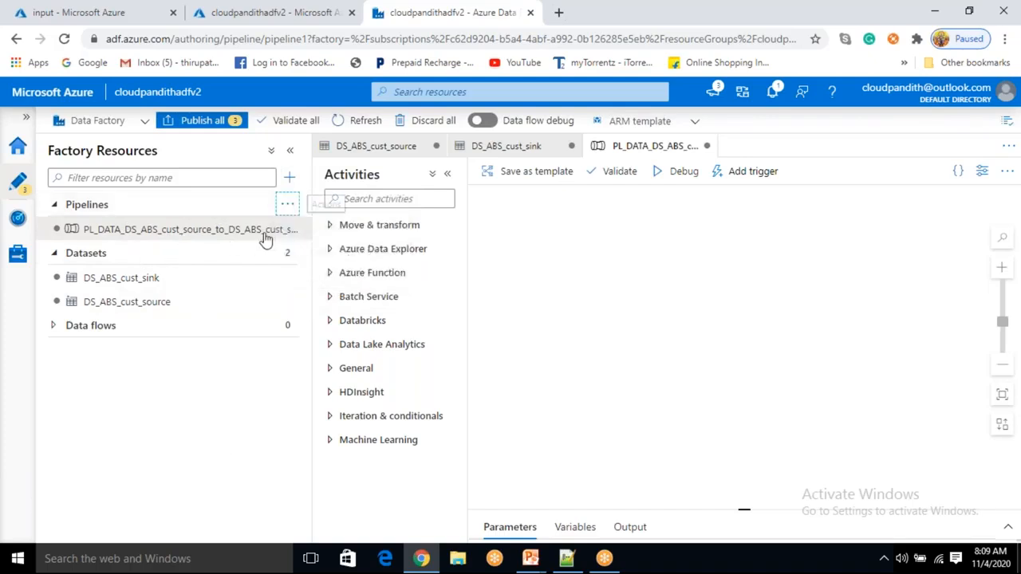
{"action": "left_click", "coordinate": [543, 280]}
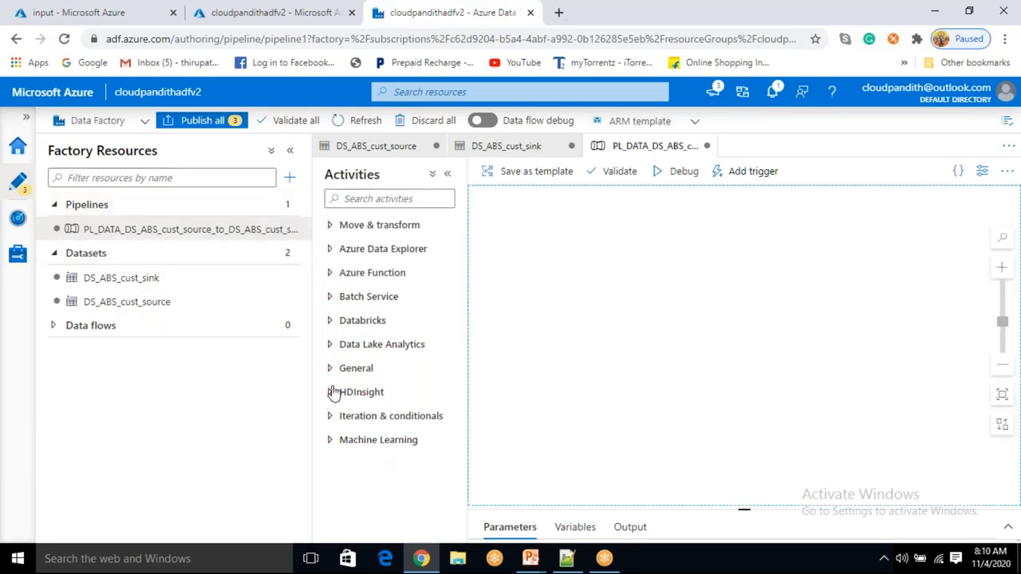
- Add a Copy data activity from Move & transform onto the pipeline canvas
{"action": "left_click", "coordinate": [331, 226]}
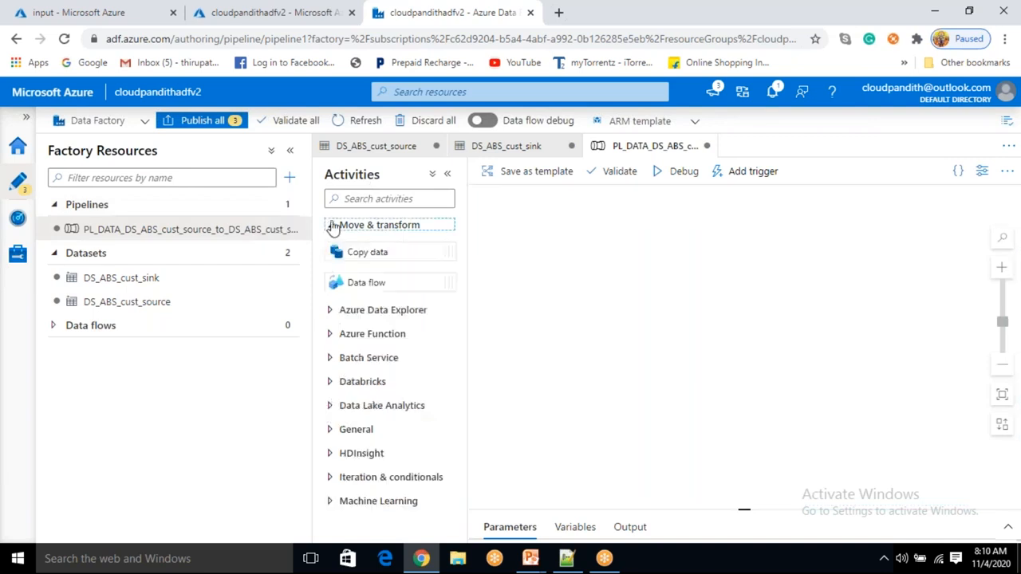
{"action": "left_click_drag", "start_coordinate": [366, 249], "coordinate": [648, 258]}
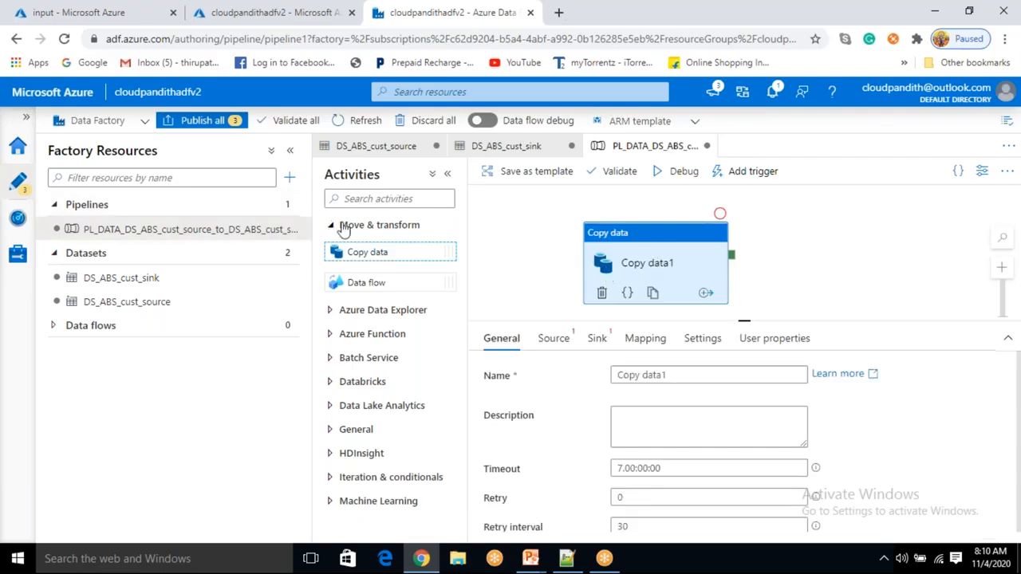
{"action": "left_click", "coordinate": [334, 228]}
{"action": "left_click_drag", "start_coordinate": [677, 250], "coordinate": [704, 243]}
- Rename the Copy data activity to copy_DS_ABS_cust_source_to_DS_ABS_cust_sink
{"action": "left_click", "coordinate": [553, 338]}
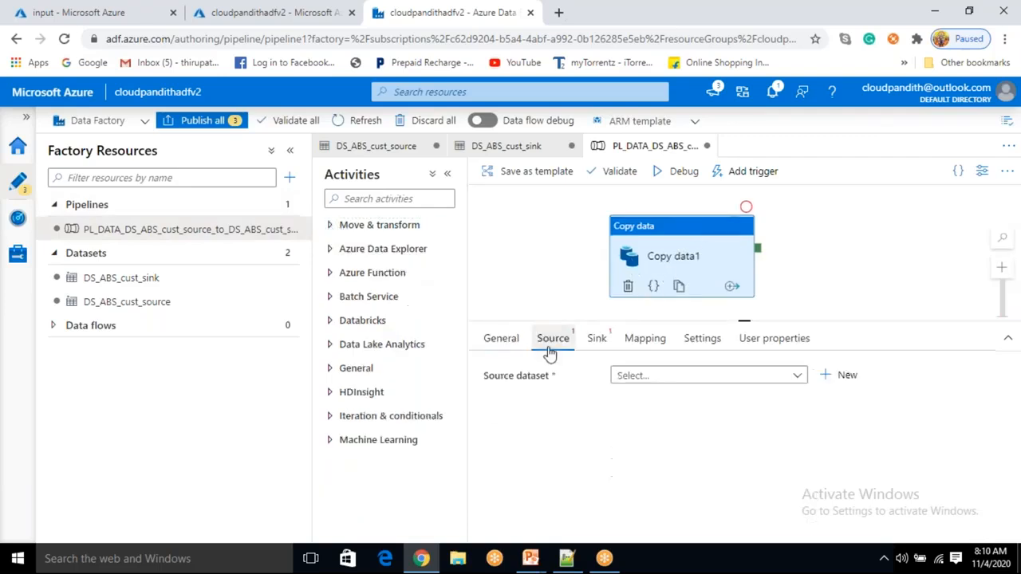
{"action": "left_click", "coordinate": [513, 339]}
{"action": "left_click", "coordinate": [670, 375]}
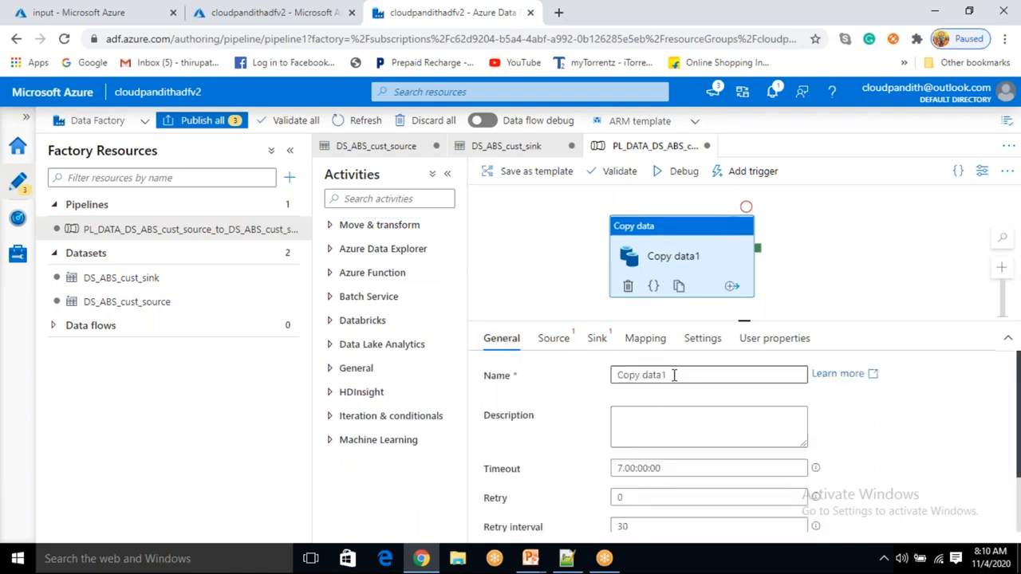
{"action": "left_click_drag", "start_coordinate": [663, 375], "coordinate": [618, 375]}
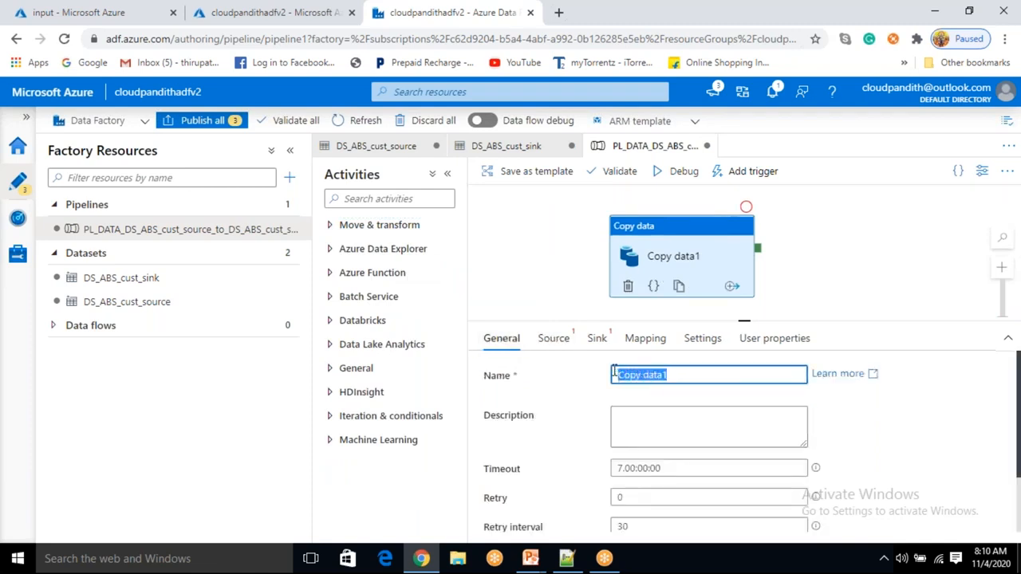
{"action": "key", "text": "BackSpace"}
{"action": "type", "text": "co"}
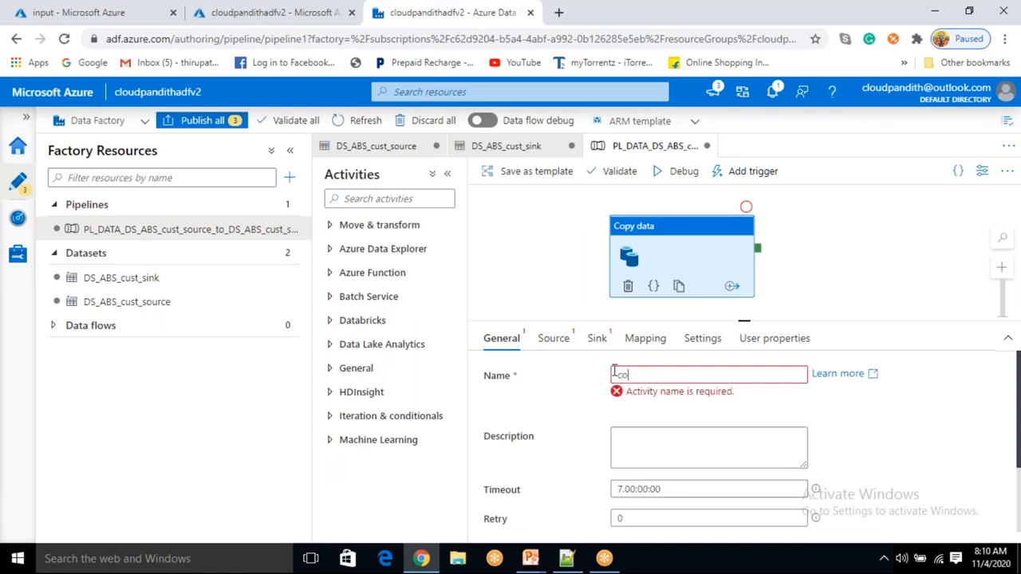
{"action": "type", "text": "py_"}
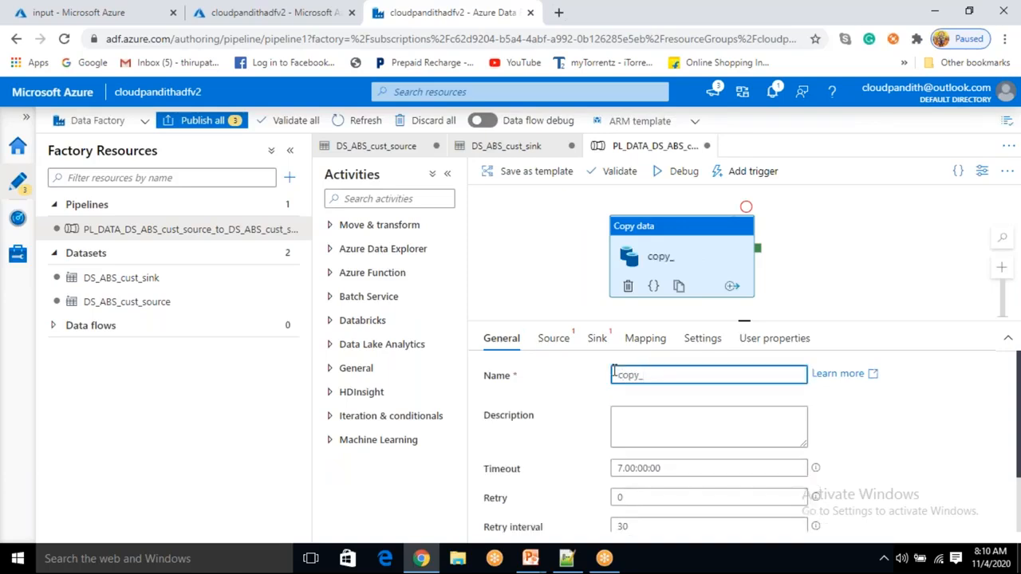
{"action": "type", "text": "DS_ABS_cust"}
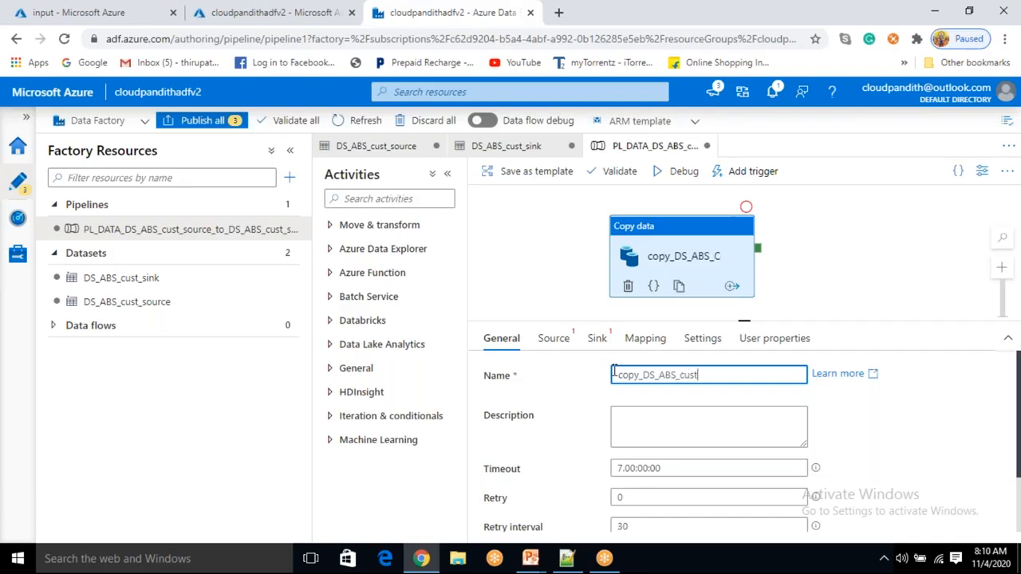
{"action": "type", "text": "_sink"}
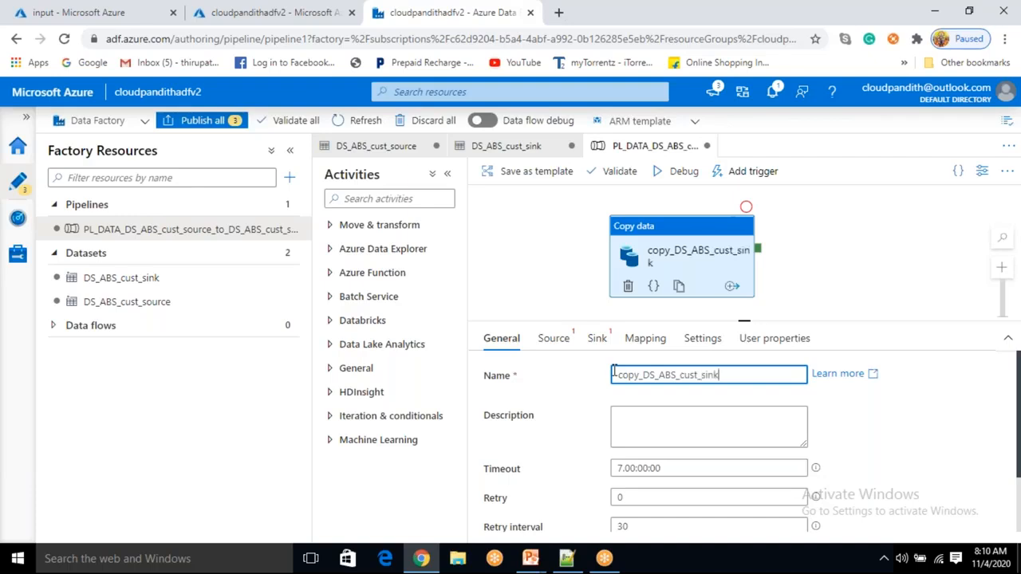
{"action": "type", "text": "_to_DS_ABS_"}
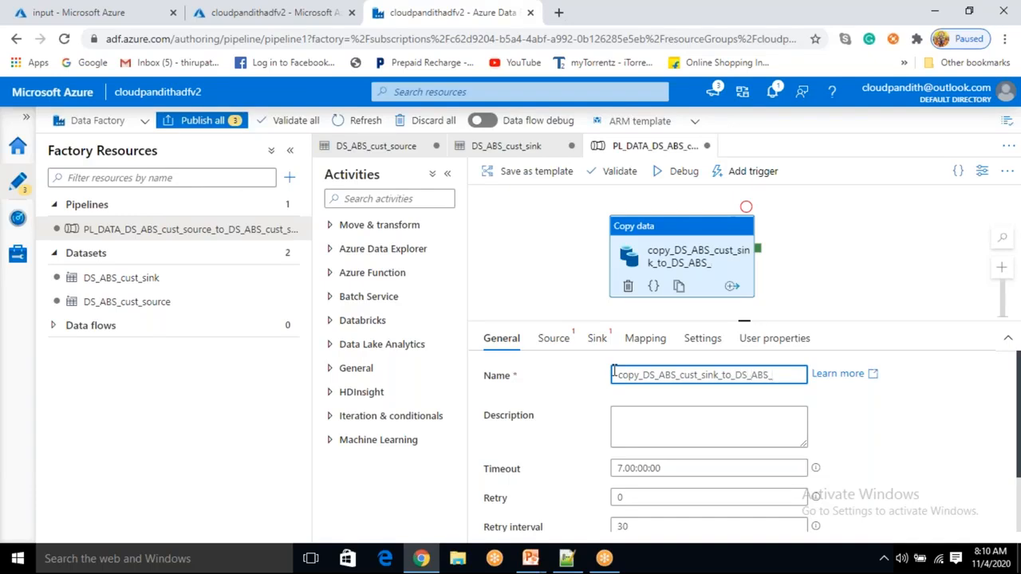
{"action": "type", "text": "cust_sink"}
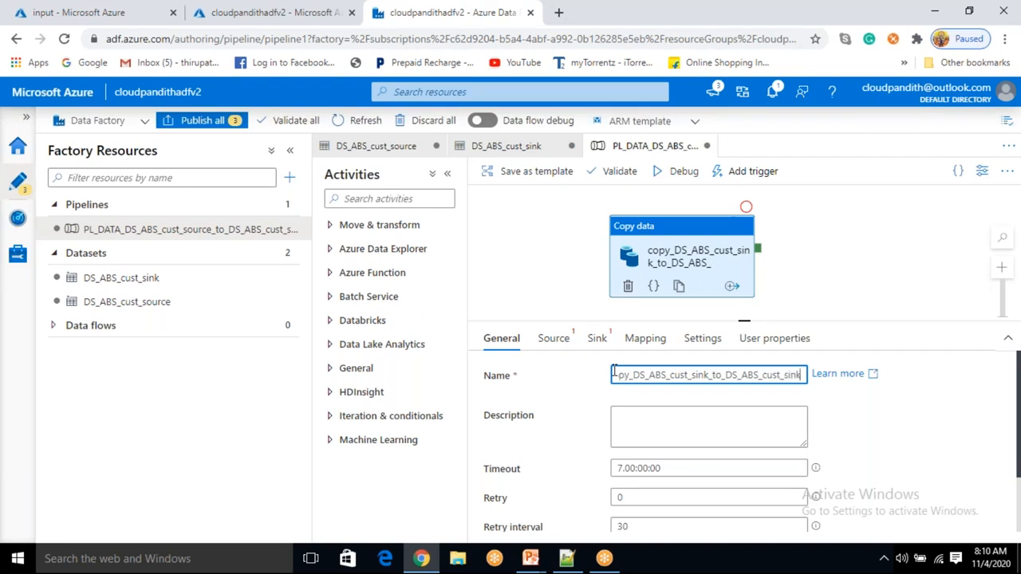
{"action": "key", "text": "Left"}
{"action": "key", "text": "Left"}
{"action": "key", "text": "Left"}
{"action": "key", "text": "Left"}
{"action": "key", "text": "Left"}
{"action": "key", "text": "Left"}
{"action": "key", "text": "Left"}
{"action": "key", "text": "Left"}
{"action": "key", "text": "Left"}
{"action": "key", "text": "Left"}
{"action": "key", "text": "Left"}
{"action": "key", "text": "Left"}
{"action": "key", "text": "Left"}
{"action": "key", "text": "Left"}
{"action": "key", "text": "Left"}
{"action": "key", "text": "Left"}
{"action": "key", "text": "Left"}
{"action": "key", "text": "Left"}
{"action": "key", "text": "Left"}
{"action": "key", "text": "Left"}
{"action": "key", "text": "BackSpace"}
{"action": "key", "text": "BackSpace"}
{"action": "key", "text": "BackSpace"}
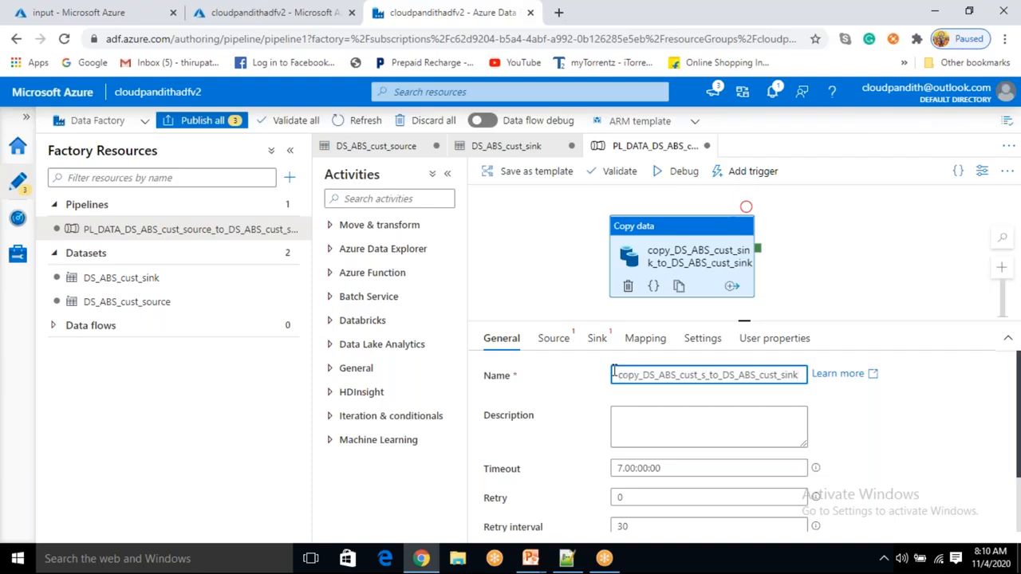
{"action": "type", "text": "ource"}
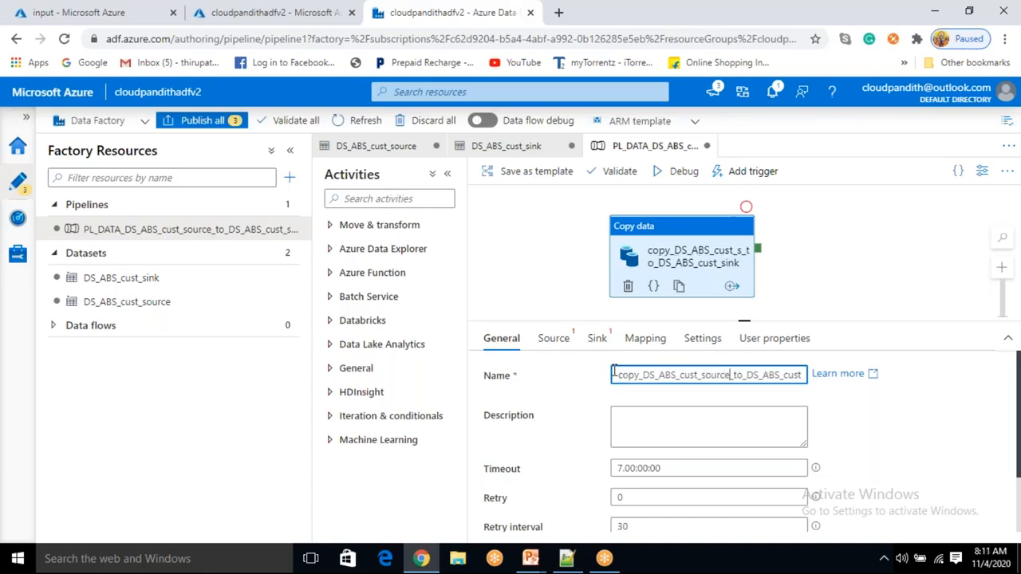
{"action": "left_click", "coordinate": [818, 268]}
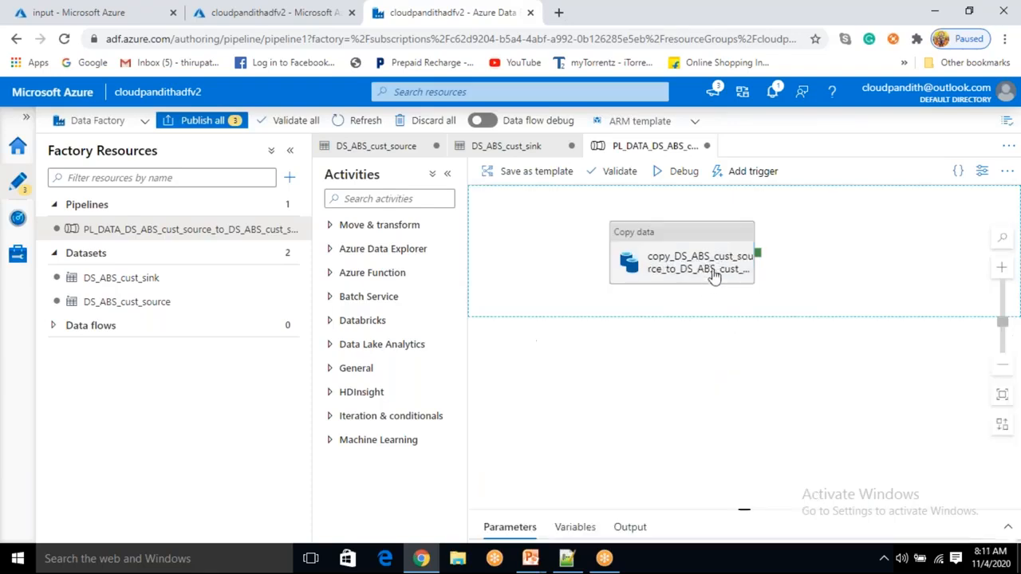
- Set the copy activity's timeout to 0.24:00:00 in its general settings
{"action": "left_click", "coordinate": [684, 268]}
{"action": "left_click", "coordinate": [554, 340]}
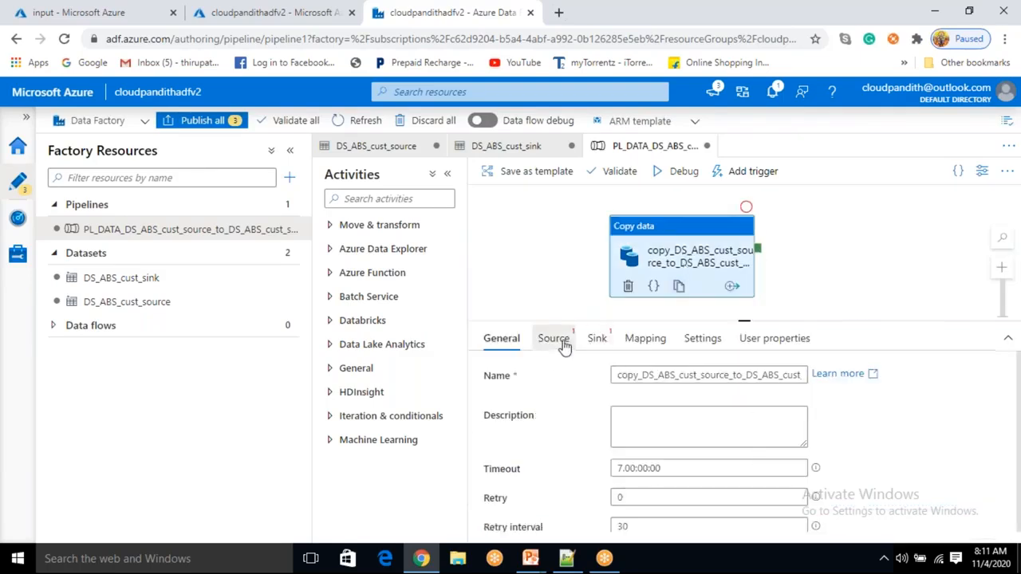
{"action": "left_click", "coordinate": [504, 338]}
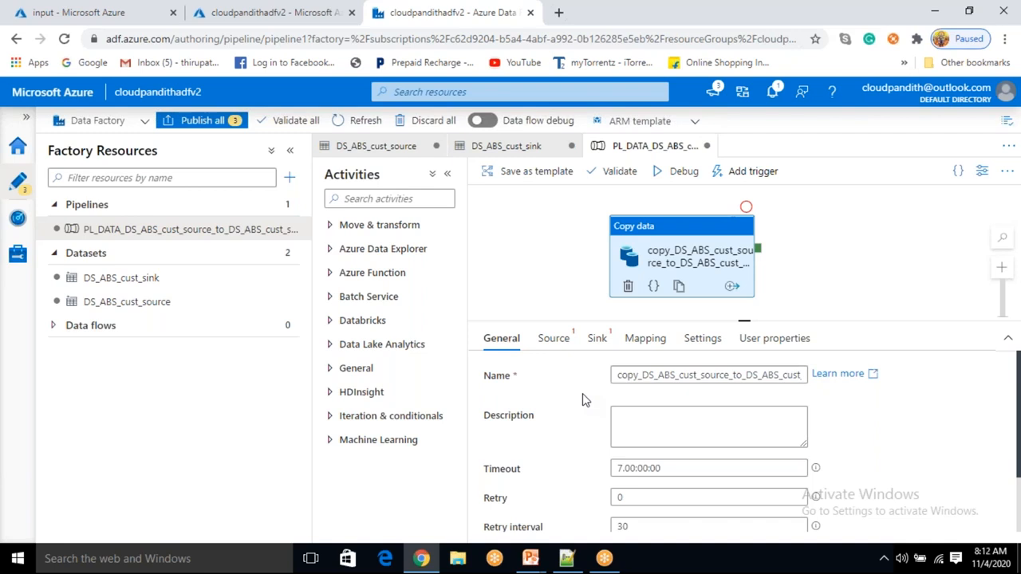
{"action": "scroll", "coordinate": [620, 484], "scroll_direction": "down", "scroll_amount": 2}
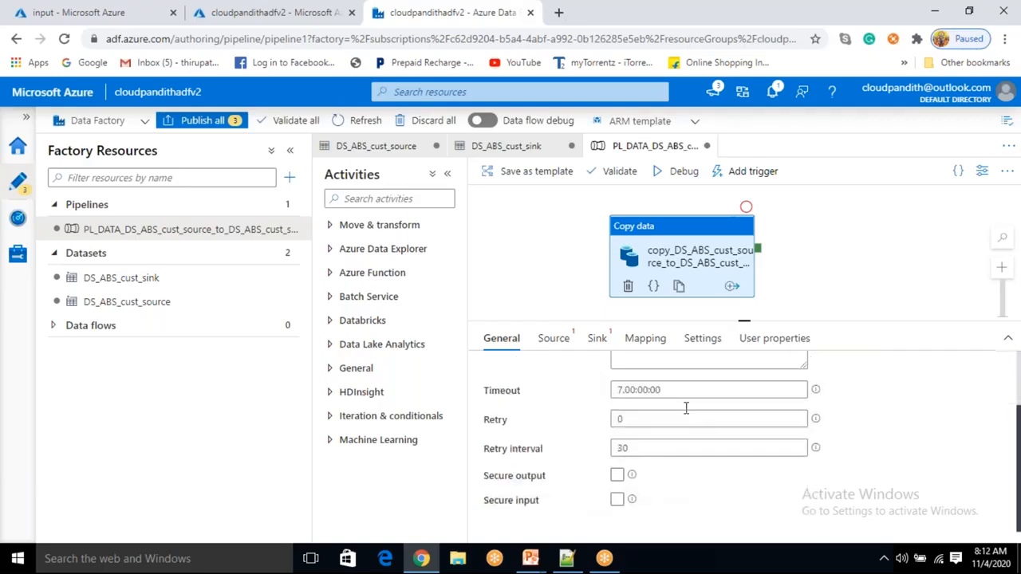
{"action": "left_click_drag", "start_coordinate": [677, 388], "coordinate": [615, 391]}
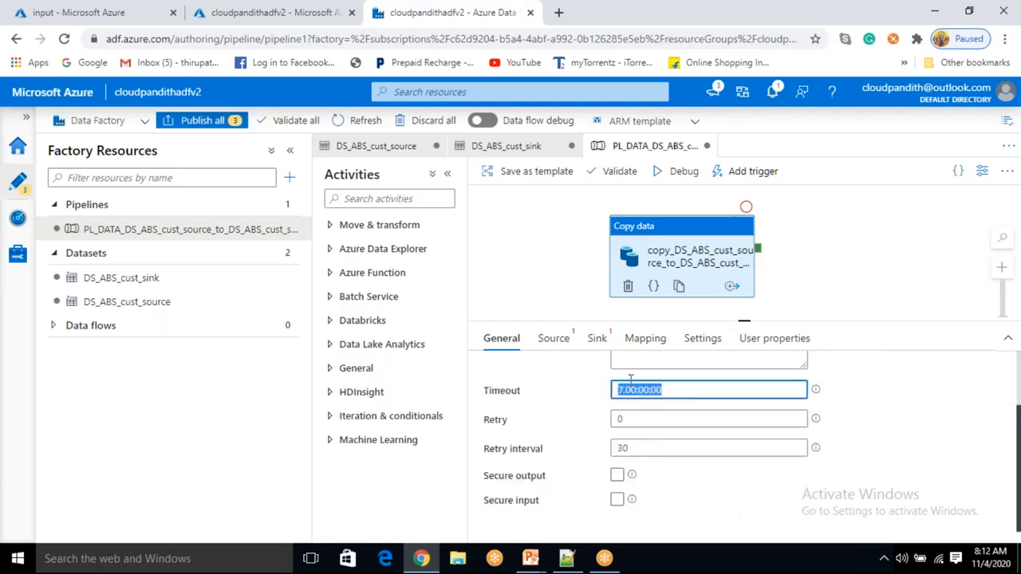
{"action": "left_click", "coordinate": [623, 389]}
{"action": "mouse_move", "coordinate": [817, 390]}
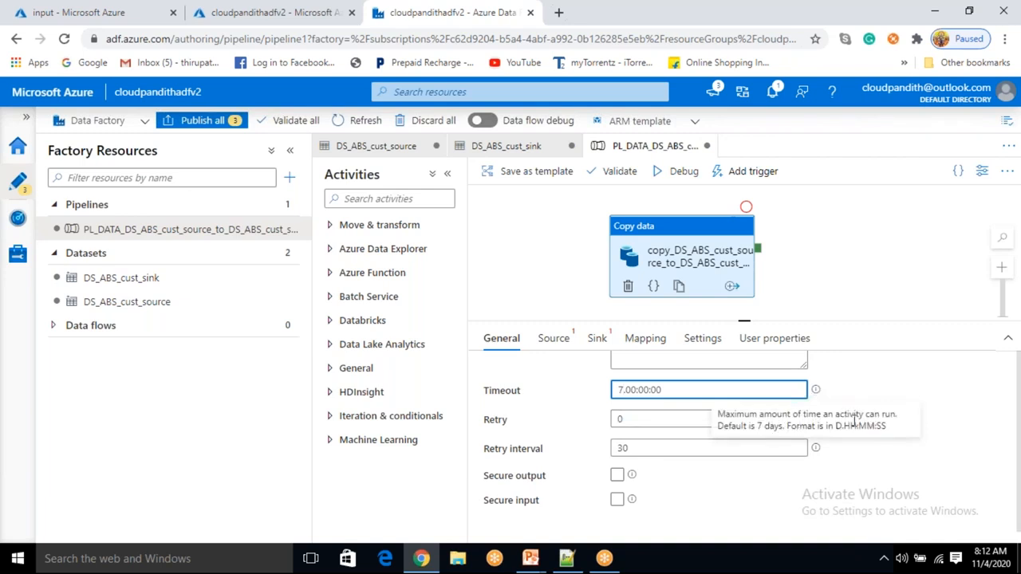
{"action": "left_click_drag", "start_coordinate": [756, 425], "coordinate": [775, 427]}
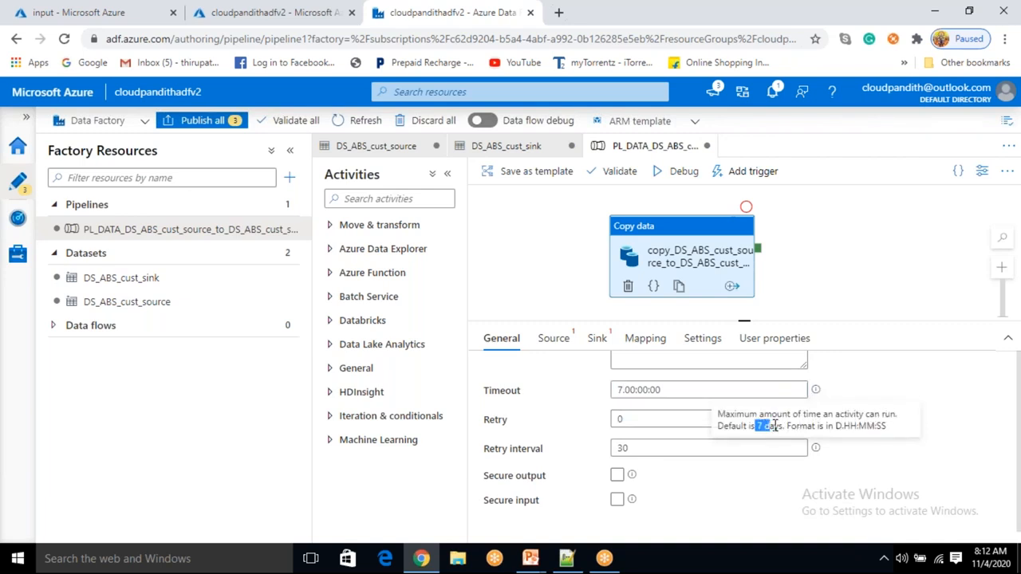
{"action": "left_click", "coordinate": [623, 390]}
{"action": "left_click", "coordinate": [622, 389]}
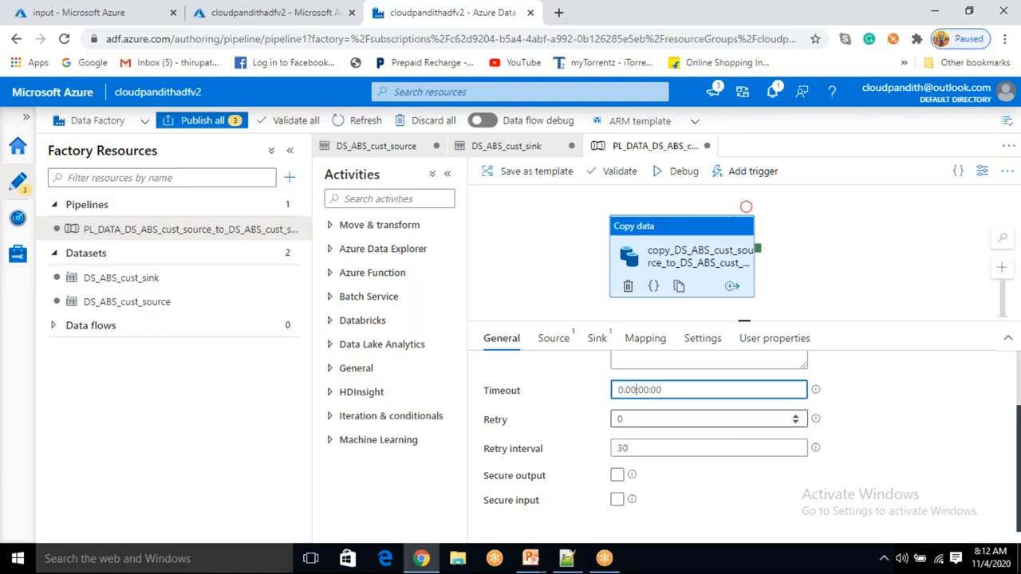
{"action": "key", "text": "BackSpace"}
{"action": "key", "text": "BackSpace"}
{"action": "type", "text": "3"}
{"action": "type", "text": "4"}
{"action": "left_click", "coordinate": [927, 424]}
{"action": "scroll", "coordinate": [656, 428], "scroll_direction": "up", "scroll_amount": 2}
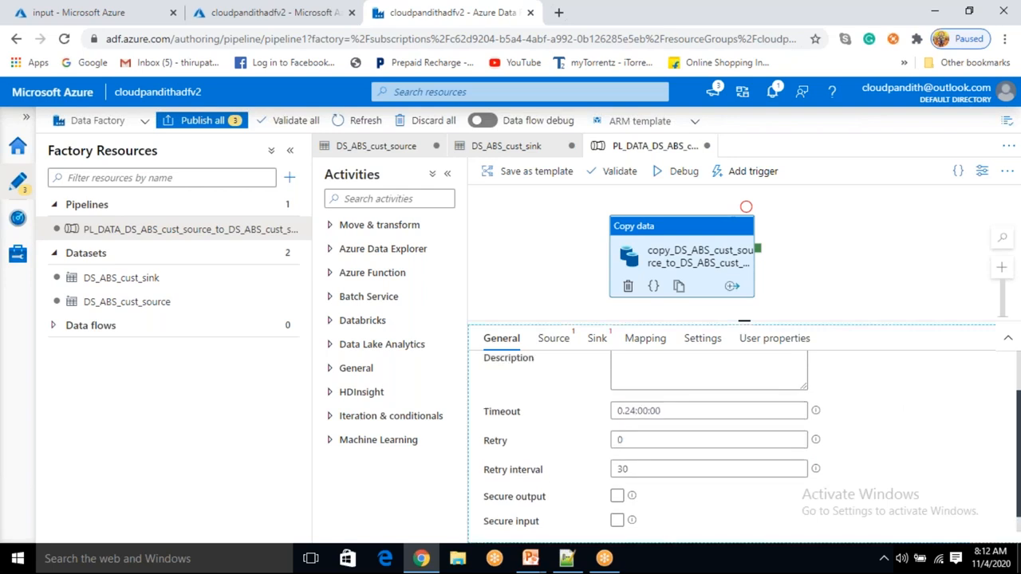
{"action": "scroll", "coordinate": [638, 400], "scroll_direction": "down", "scroll_amount": 2}
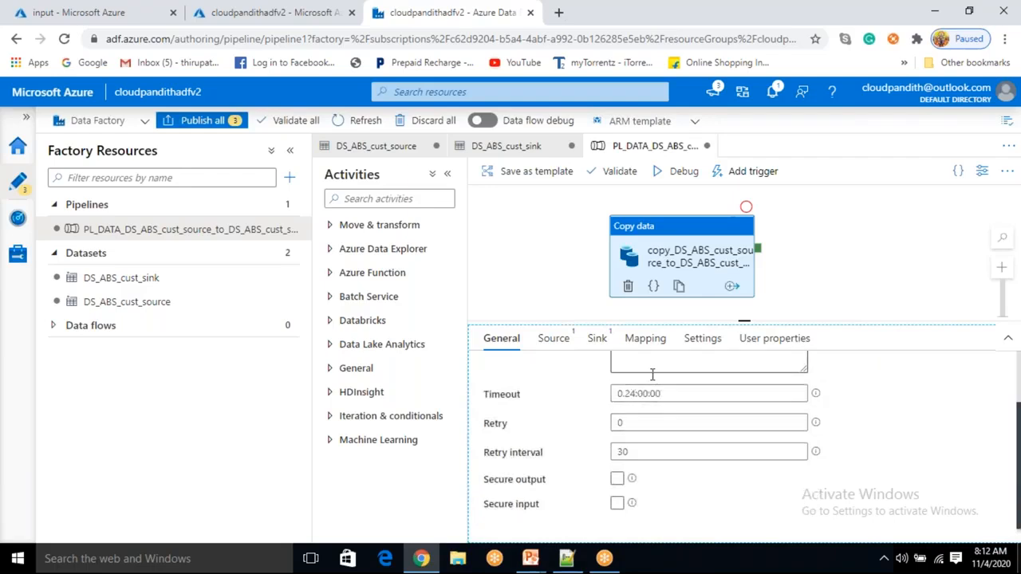
- Set the copy activity's retry count to 2 and its retry interval to 29
{"action": "left_click", "coordinate": [637, 426]}
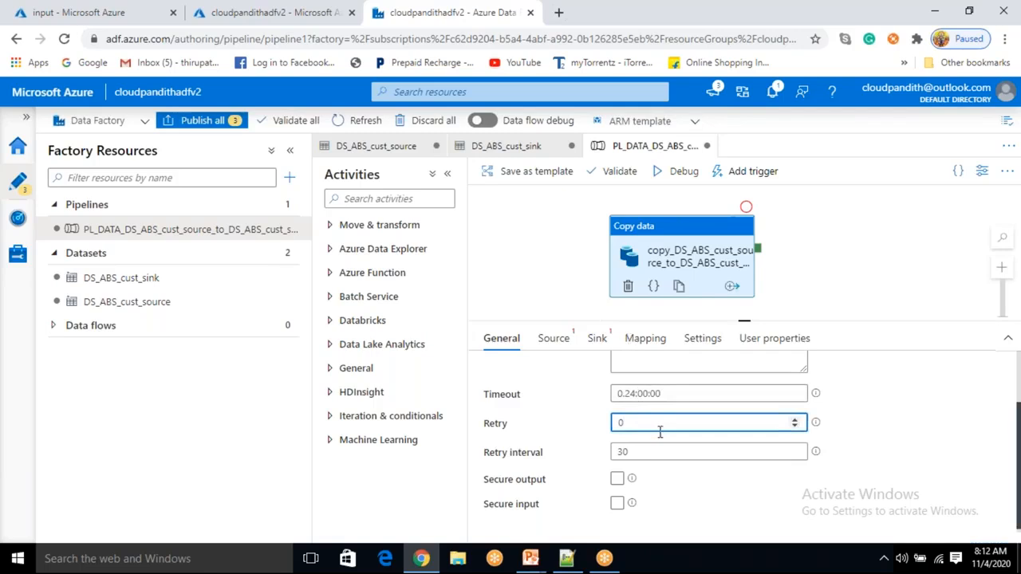
{"action": "type", "text": "2"}
{"action": "left_click", "coordinate": [646, 454]}
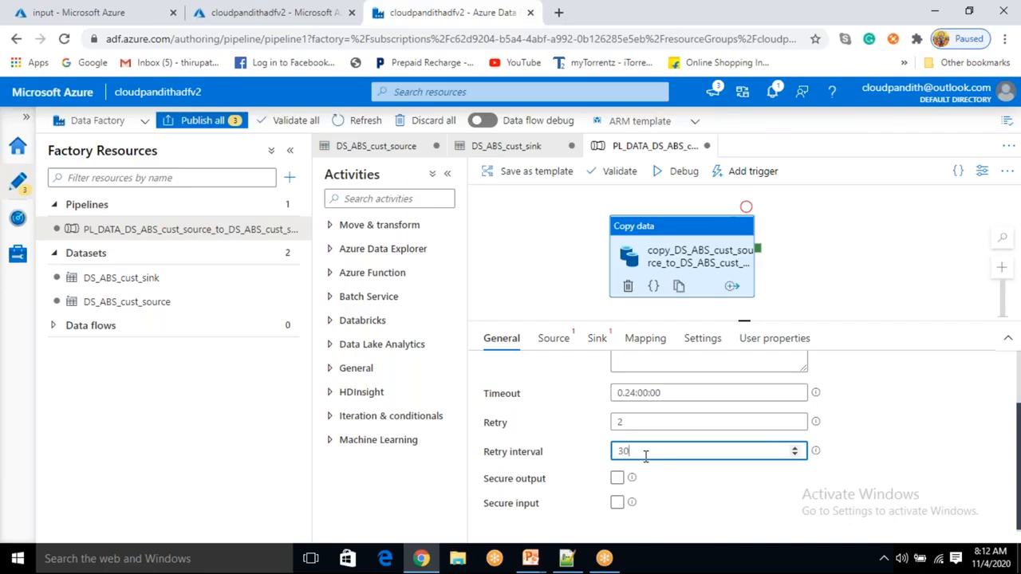
{"action": "scroll", "coordinate": [642, 457], "scroll_direction": "down", "scroll_amount": 1}
- Toggle the Secure output and Secure input options on and off again
{"action": "left_click", "coordinate": [619, 480]}
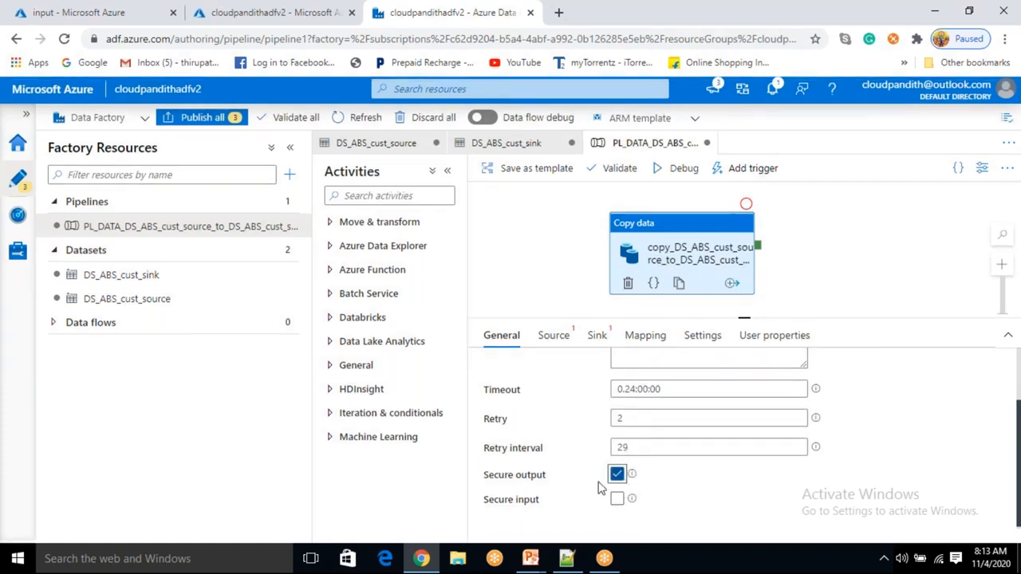
{"action": "left_click", "coordinate": [619, 477]}
{"action": "left_click", "coordinate": [622, 500]}
{"action": "left_click", "coordinate": [623, 500]}
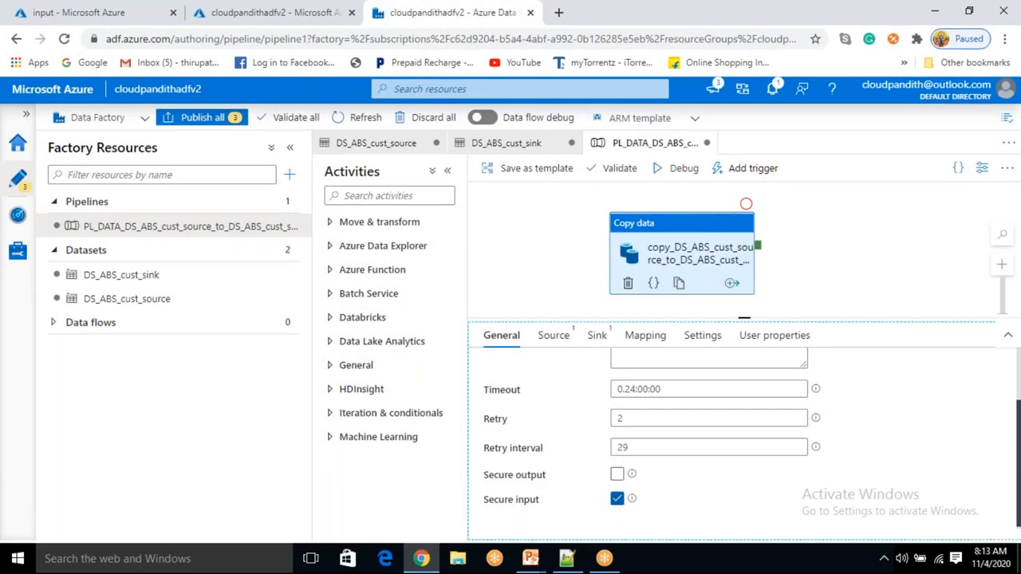
{"action": "left_click", "coordinate": [617, 498]}
- Choose DS_ABS_cust_source as the copy activity's source dataset
{"action": "scroll", "coordinate": [702, 485], "scroll_direction": "up", "scroll_amount": 1}
{"action": "scroll", "coordinate": [702, 447], "scroll_direction": "up", "scroll_amount": 1}
{"action": "left_click", "coordinate": [553, 335]}
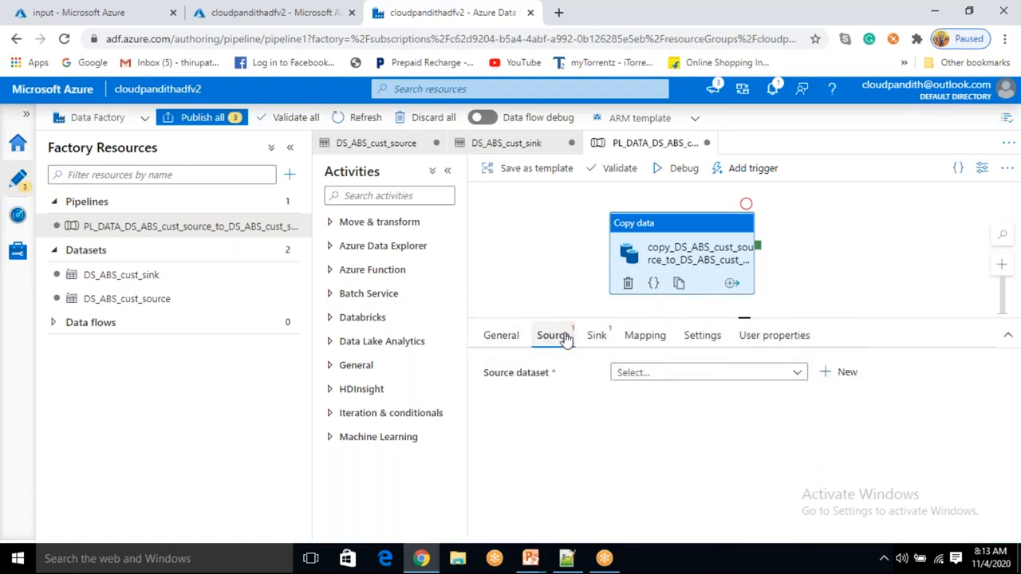
{"action": "left_click", "coordinate": [666, 375]}
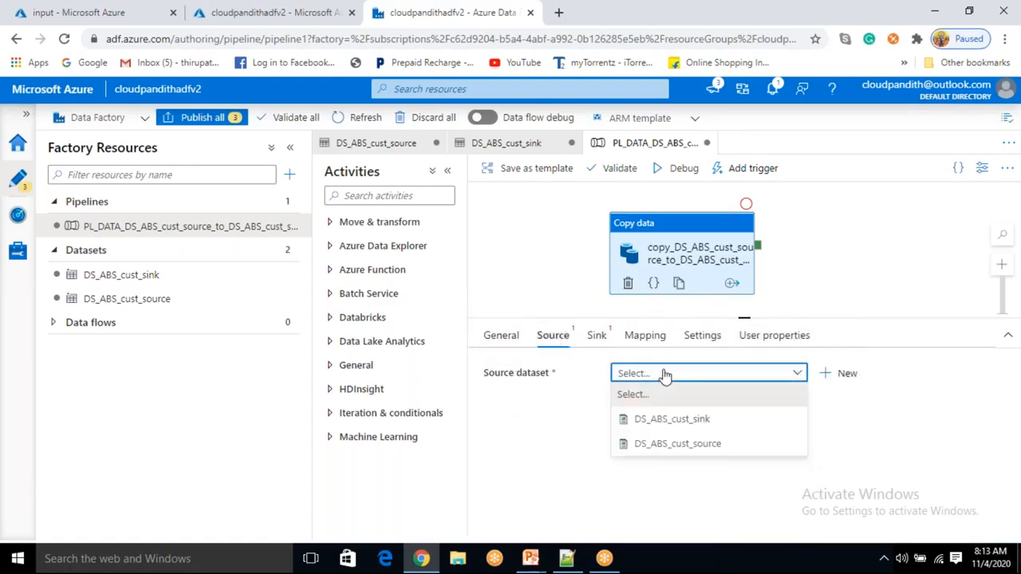
{"action": "left_click", "coordinate": [648, 446]}
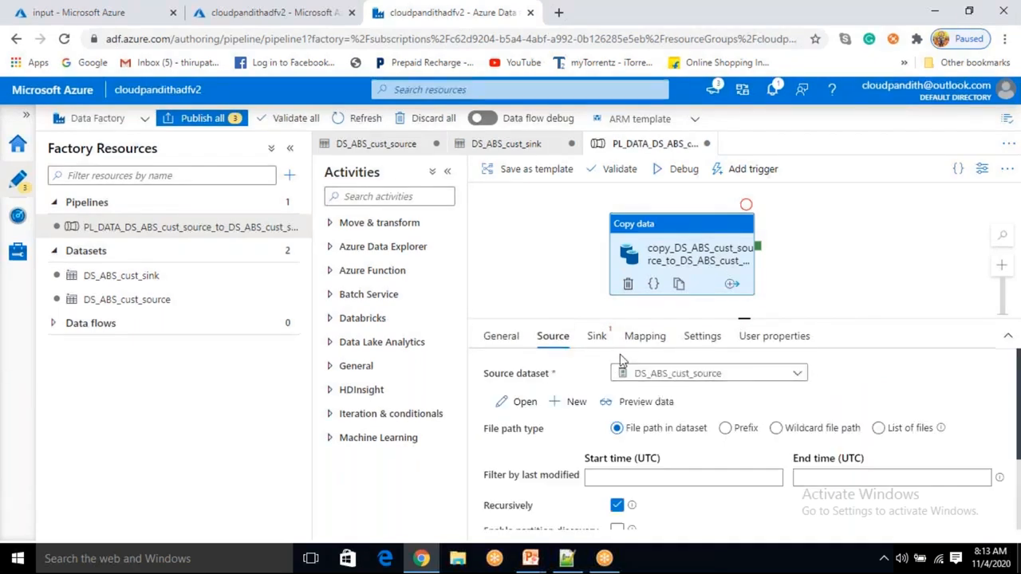
- Choose DS_ABS_cust_sink as the copy activity's sink dataset
{"action": "left_click", "coordinate": [602, 348]}
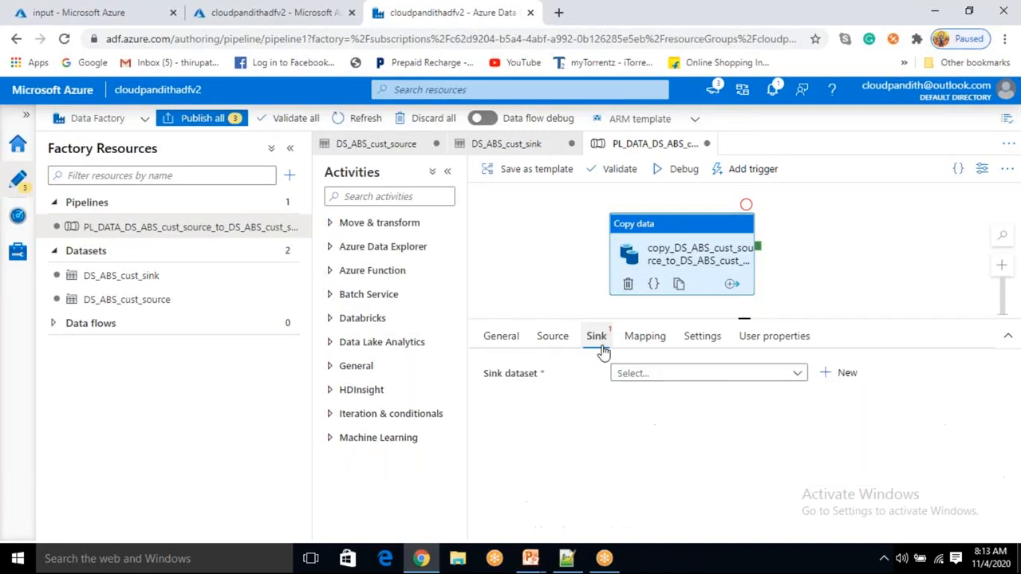
{"action": "left_click", "coordinate": [638, 375]}
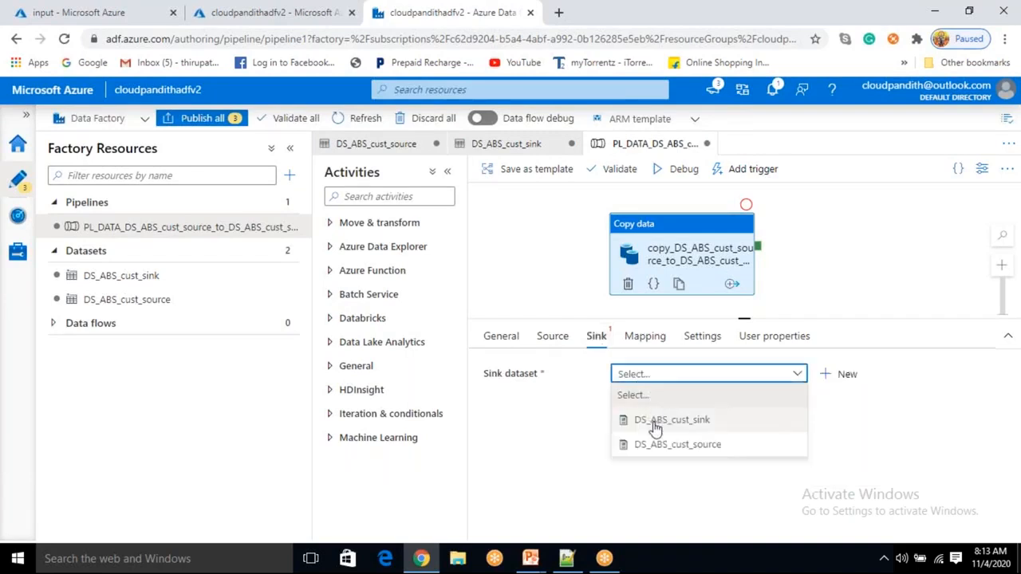
{"action": "left_click", "coordinate": [654, 425]}
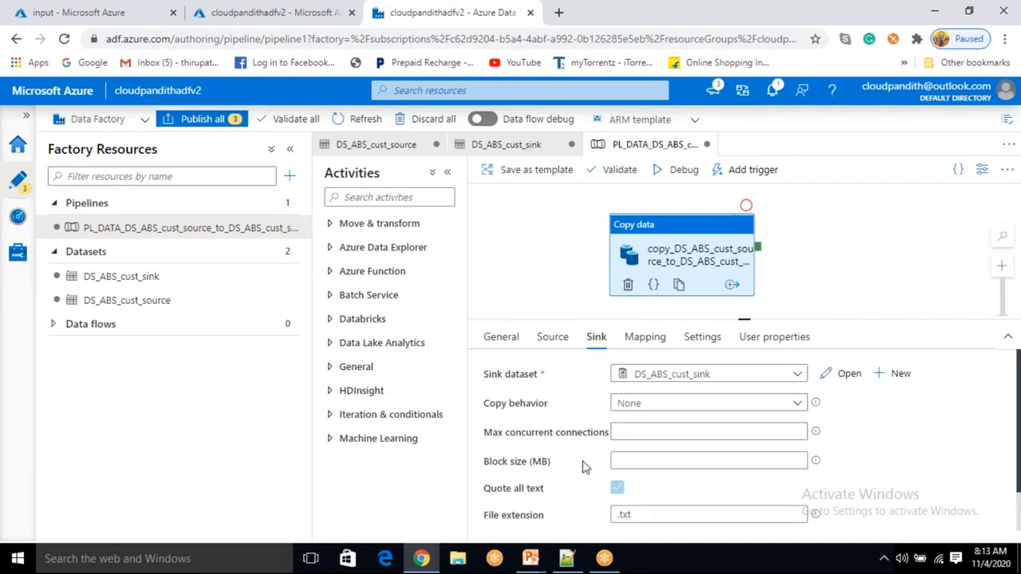
- Set the sink's file extension to .csv
{"action": "scroll", "coordinate": [588, 464], "scroll_direction": "down", "scroll_amount": 1}
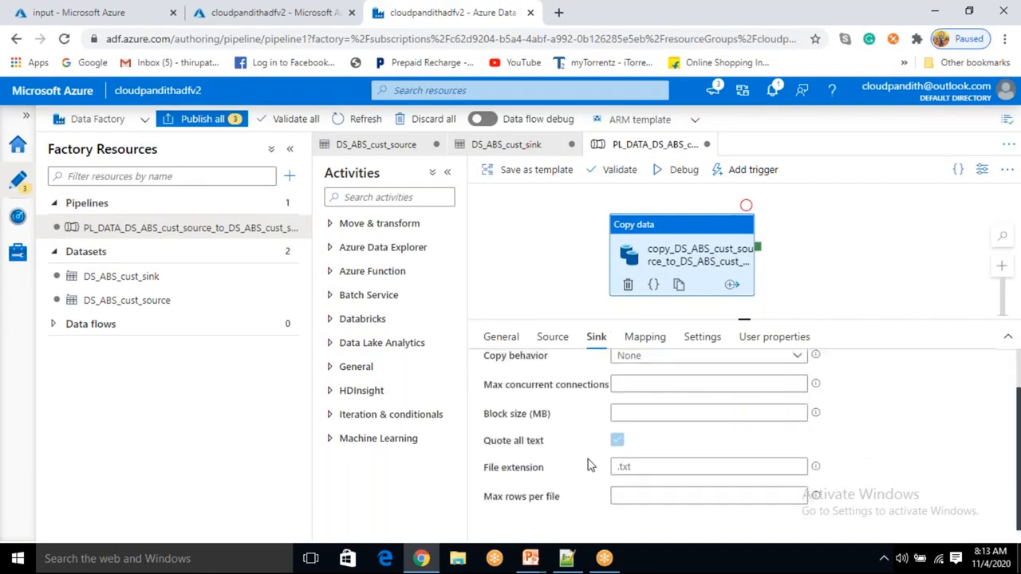
{"action": "left_click", "coordinate": [655, 466]}
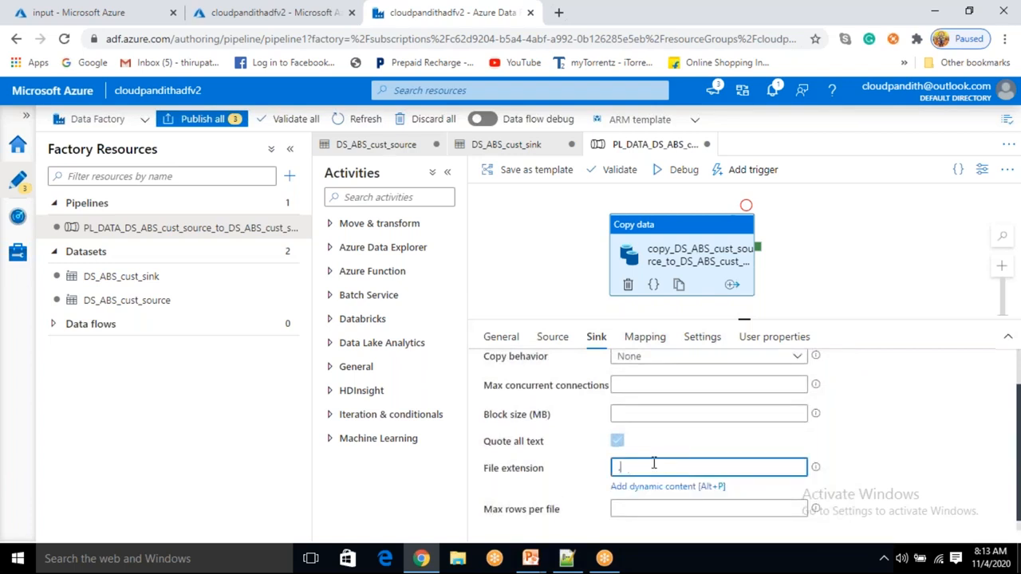
{"action": "type", "text": ".csv"}
{"action": "left_click", "coordinate": [865, 459]}
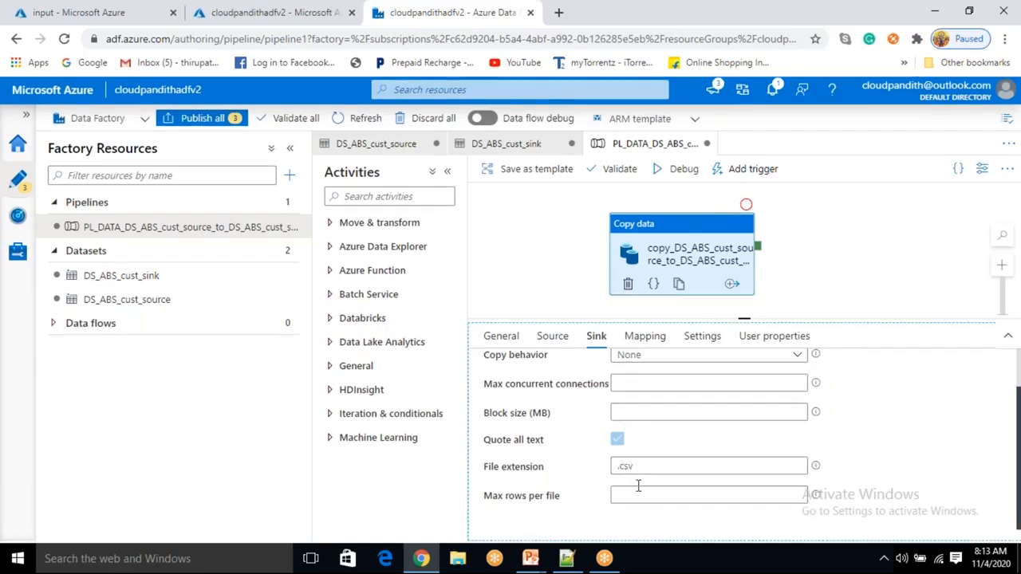
{"action": "double_click", "coordinate": [636, 466]}
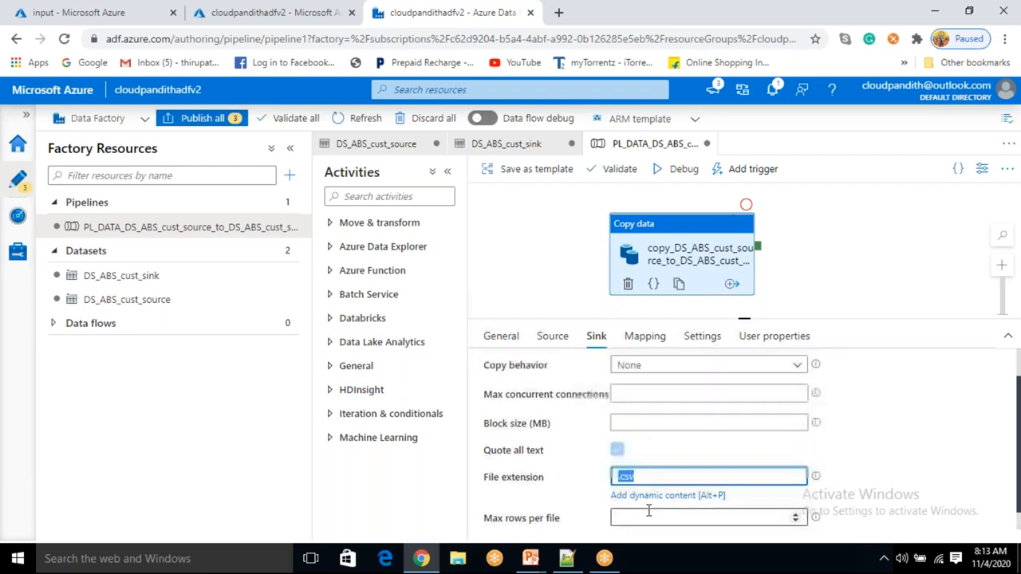
- Review the copy activity's sink and source settings before moving to the mapping
{"action": "scroll", "coordinate": [648, 495], "scroll_direction": "up", "scroll_amount": 1}
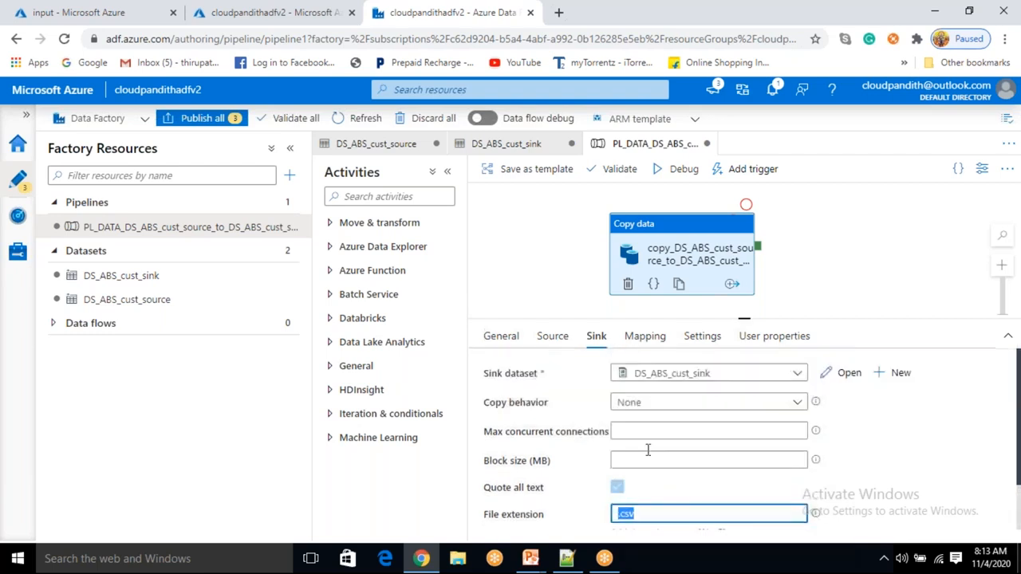
{"action": "left_click", "coordinate": [652, 404]}
{"action": "left_click", "coordinate": [653, 404]}
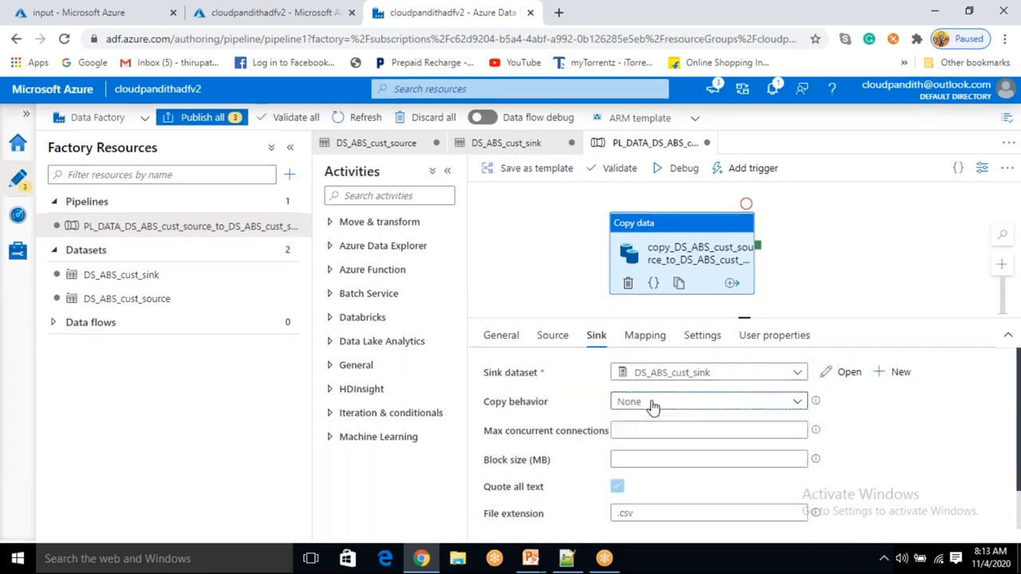
{"action": "left_click", "coordinate": [554, 335]}
{"action": "scroll", "coordinate": [718, 383], "scroll_direction": "down", "scroll_amount": 1}
{"action": "scroll", "coordinate": [717, 383], "scroll_direction": "up", "scroll_amount": 1}
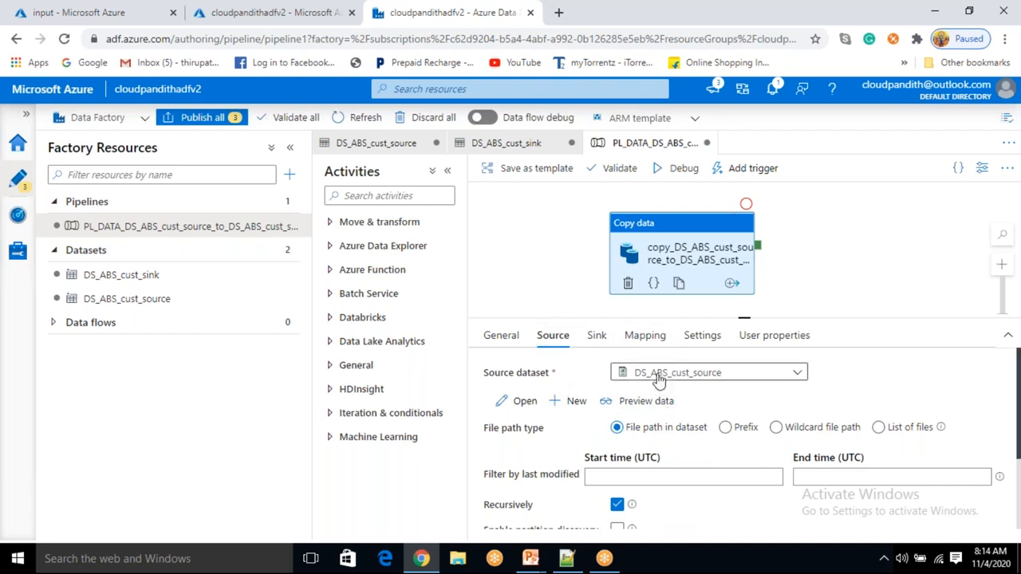
{"action": "left_click", "coordinate": [597, 337]}
{"action": "left_click", "coordinate": [651, 343]}
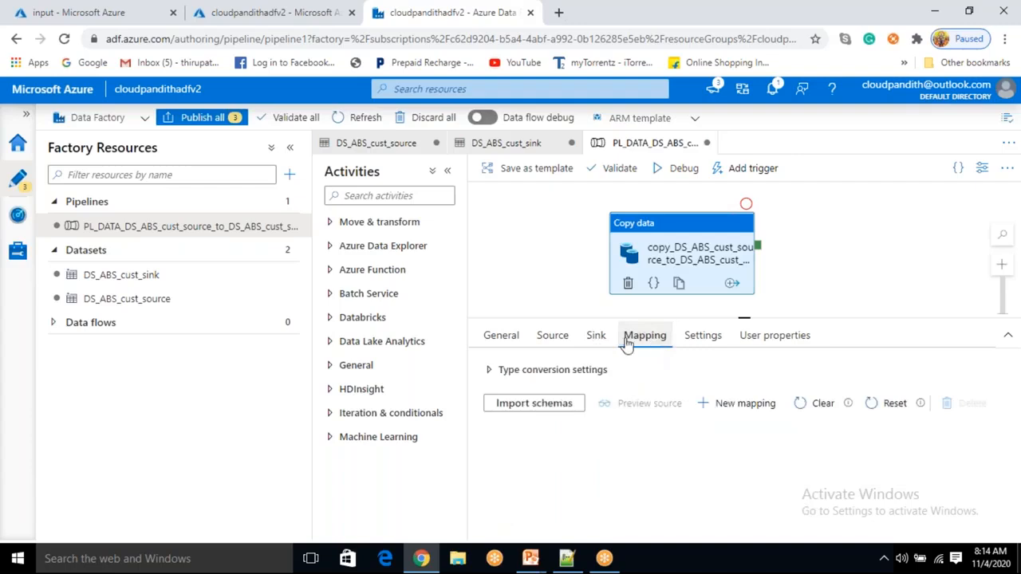
- Import the schemas for the copy activity's column mapping and review the mapped columns
{"action": "left_click", "coordinate": [539, 406]}
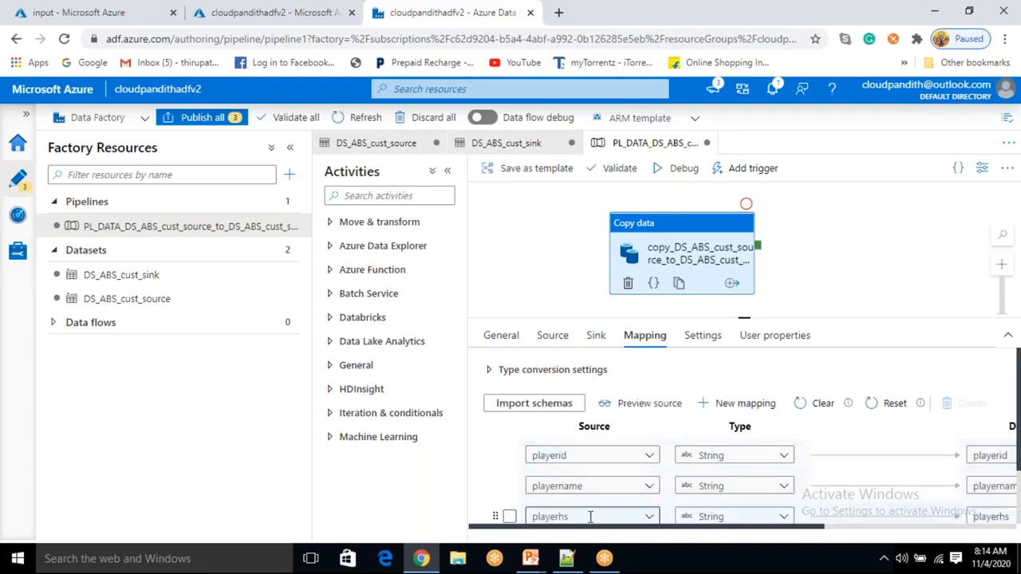
{"action": "left_click_drag", "start_coordinate": [598, 528], "coordinate": [719, 558]}
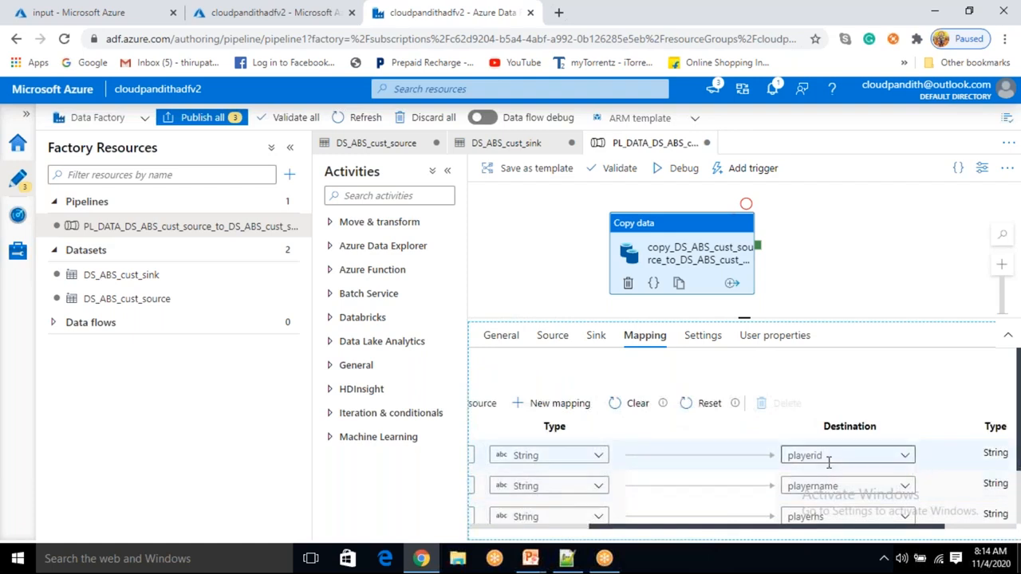
{"action": "left_click_drag", "start_coordinate": [743, 528], "coordinate": [549, 532]}
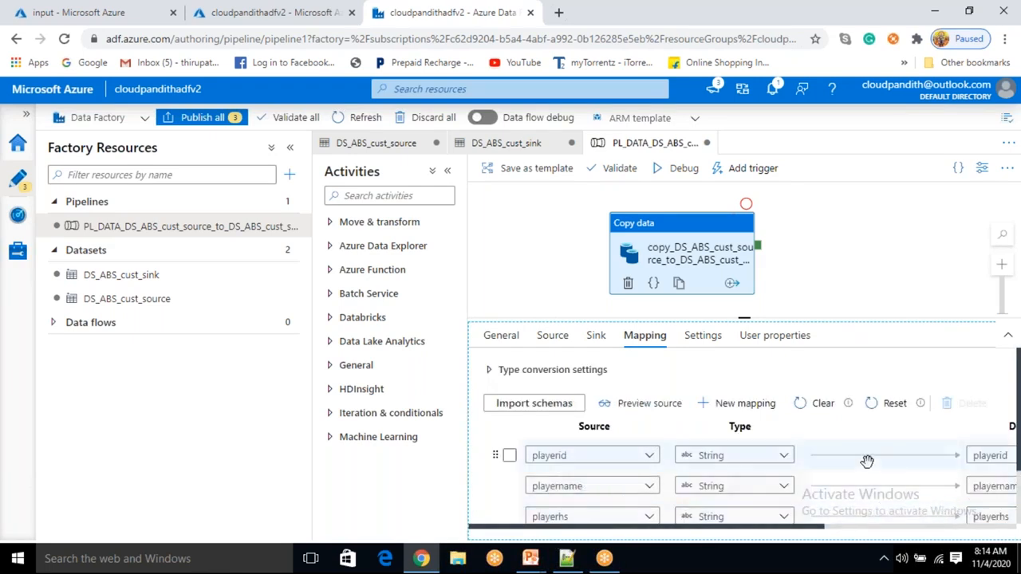
{"action": "scroll", "coordinate": [865, 461], "scroll_direction": "down", "scroll_amount": 1}
{"action": "scroll", "coordinate": [754, 433], "scroll_direction": "up", "scroll_amount": 1}
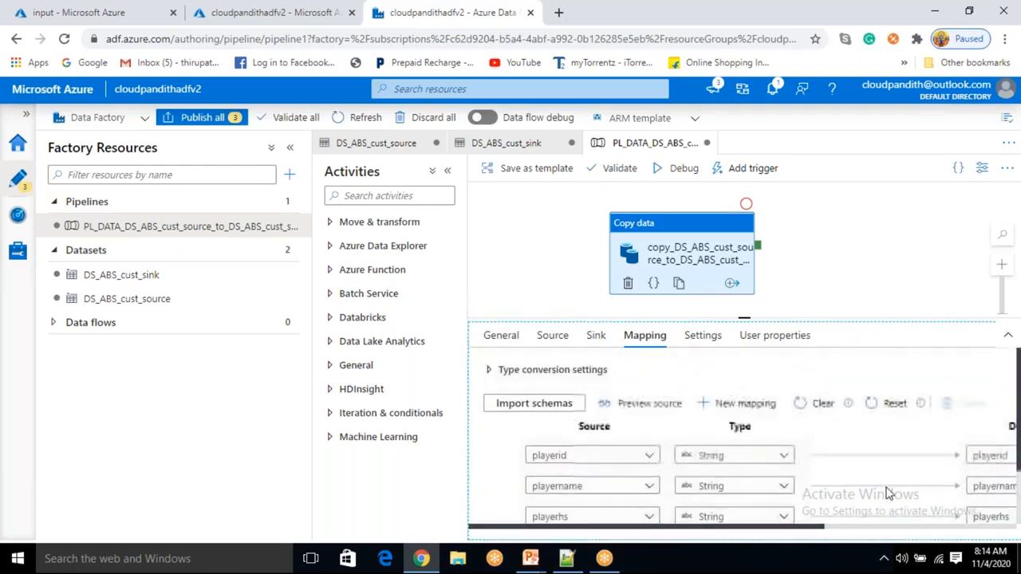
- Set the copy activity's degree of copy parallelism to 1
{"action": "left_click", "coordinate": [706, 344]}
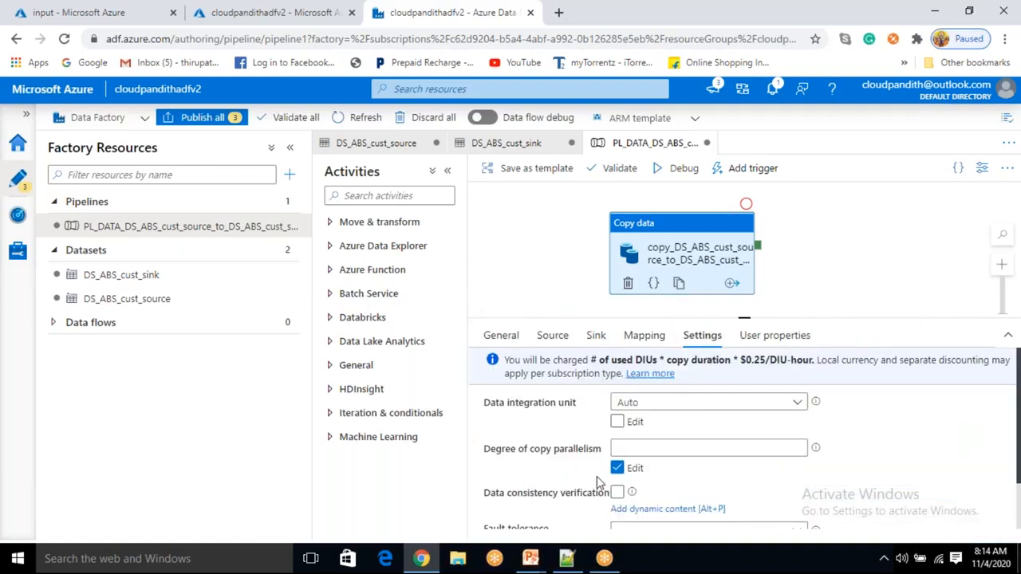
{"action": "left_click", "coordinate": [797, 447]}
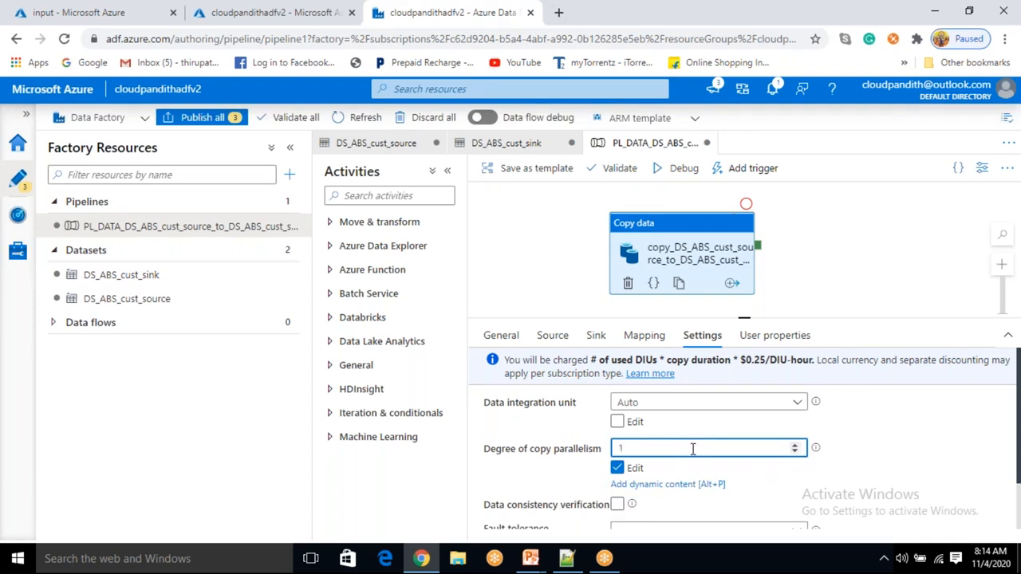
{"action": "left_click", "coordinate": [855, 447]}
- Auto-generate the copy activity's user properties for source and destination
{"action": "left_click", "coordinate": [773, 335]}
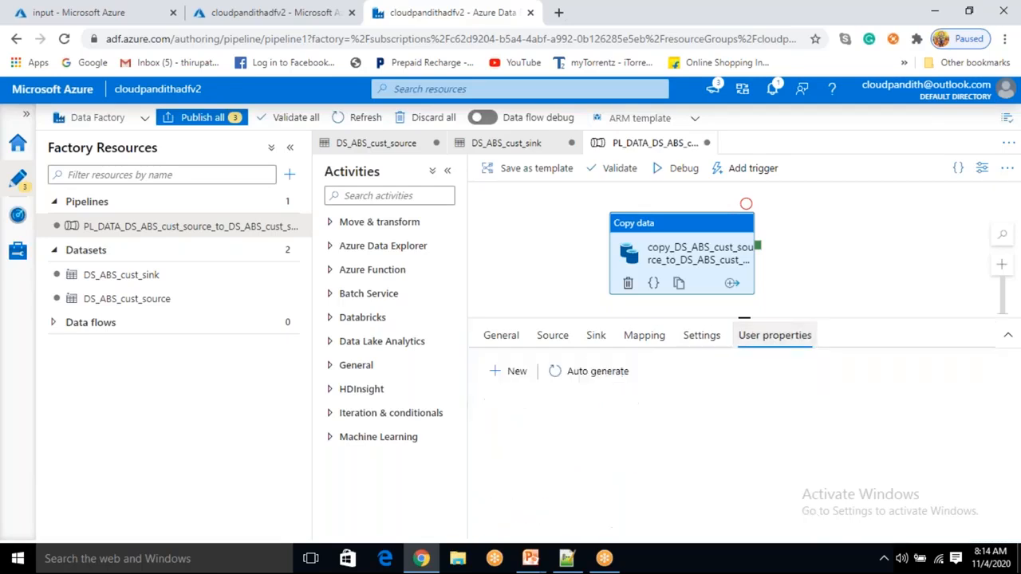
{"action": "left_click", "coordinate": [588, 382]}
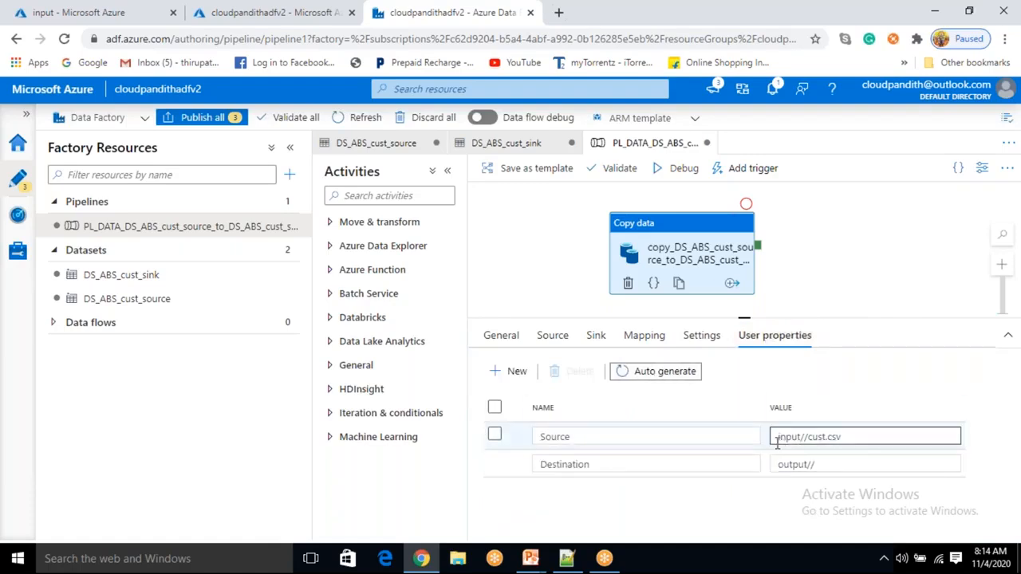
{"action": "left_click_drag", "start_coordinate": [840, 436], "coordinate": [750, 512]}
{"action": "left_click", "coordinate": [750, 511]}
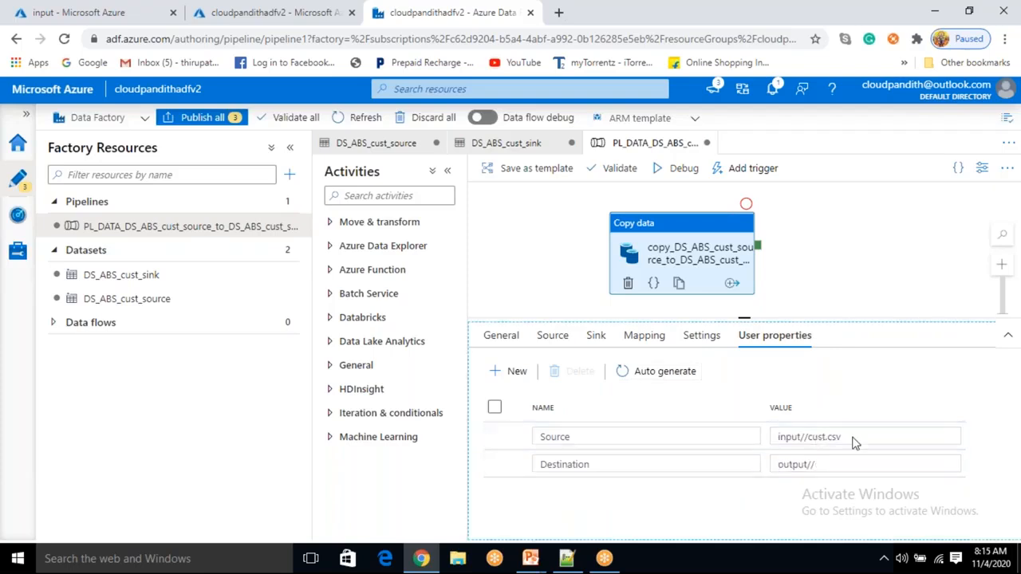
{"action": "left_click_drag", "start_coordinate": [867, 440], "coordinate": [776, 437]}
{"action": "left_click_drag", "start_coordinate": [842, 466], "coordinate": [783, 468]}
{"action": "left_click", "coordinate": [769, 511]}
{"action": "left_click_drag", "start_coordinate": [687, 254], "coordinate": [705, 256]}
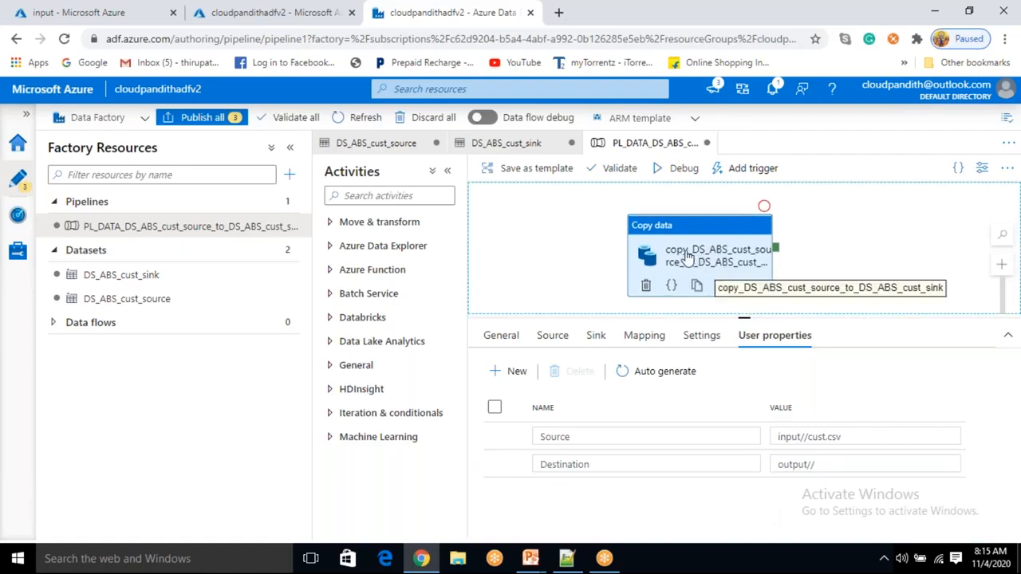
{"action": "left_click", "coordinate": [803, 208]}
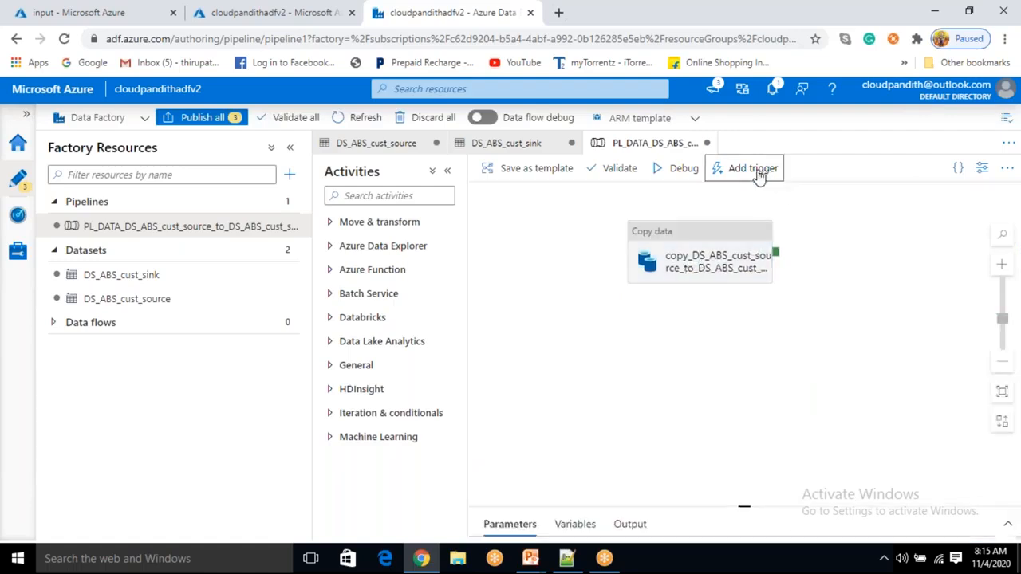
{"action": "left_click", "coordinate": [753, 168]}
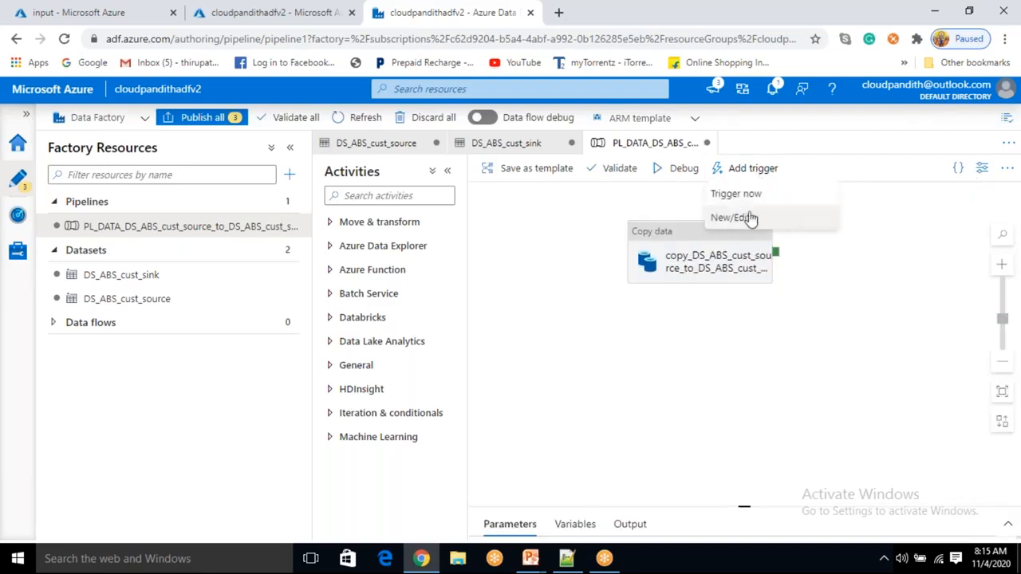
{"action": "left_click", "coordinate": [753, 169]}
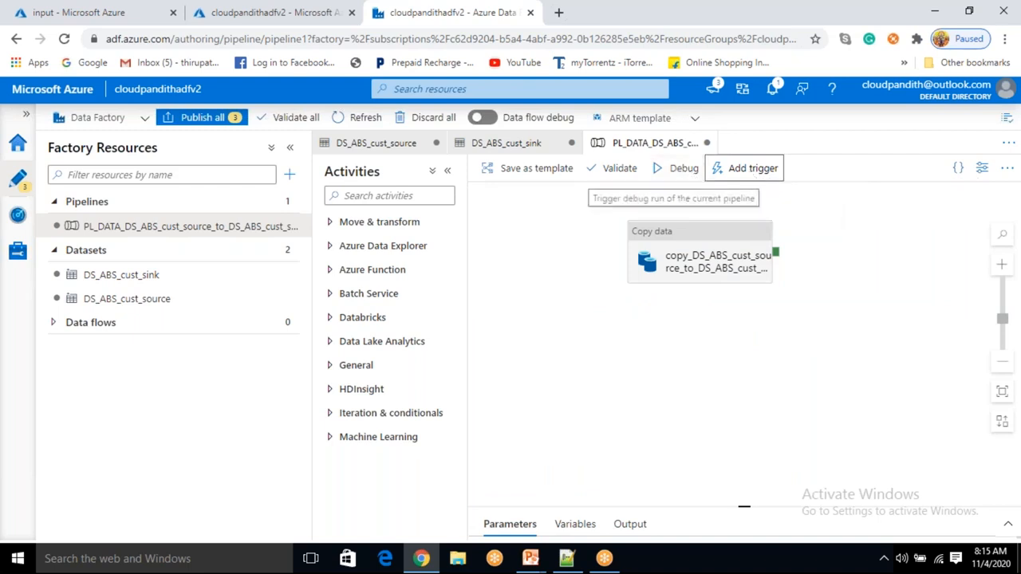
{"action": "left_click", "coordinate": [608, 206]}
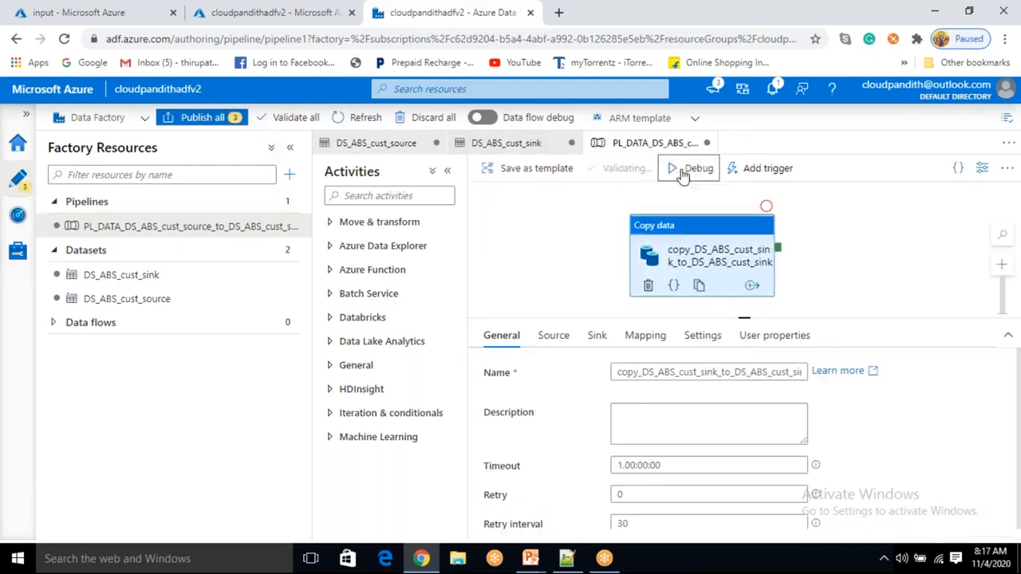
- Debug the pipeline and refresh the run output until the copy activity finishes
{"action": "left_click", "coordinate": [681, 169]}
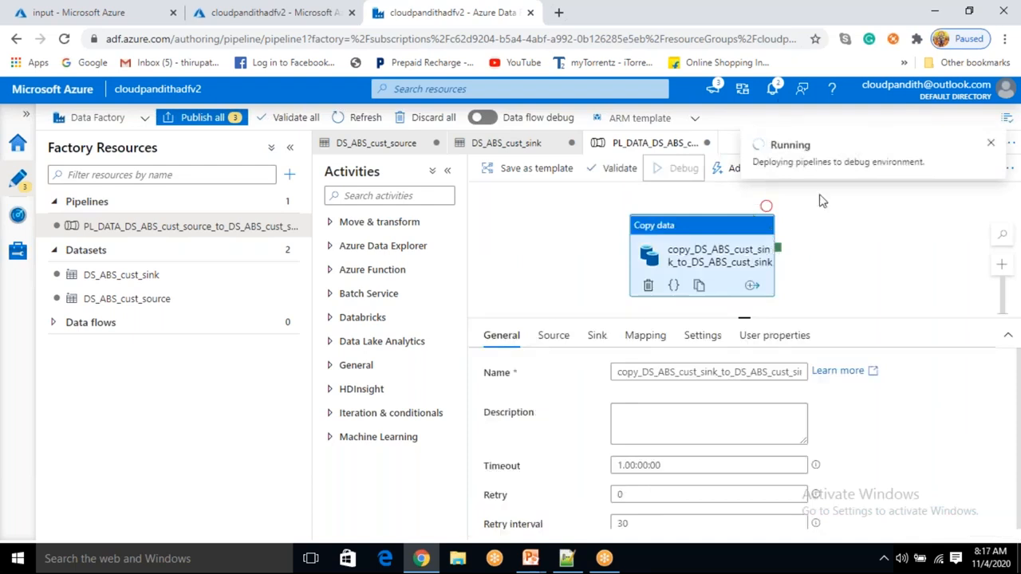
{"action": "left_click", "coordinate": [781, 372]}
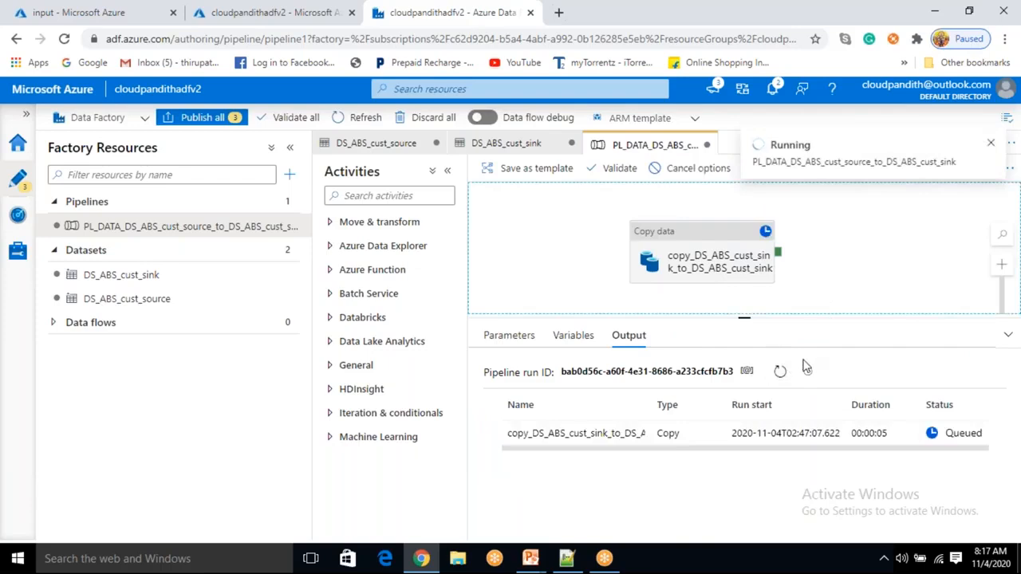
{"action": "left_click", "coordinate": [780, 371]}
{"action": "left_click", "coordinate": [780, 372]}
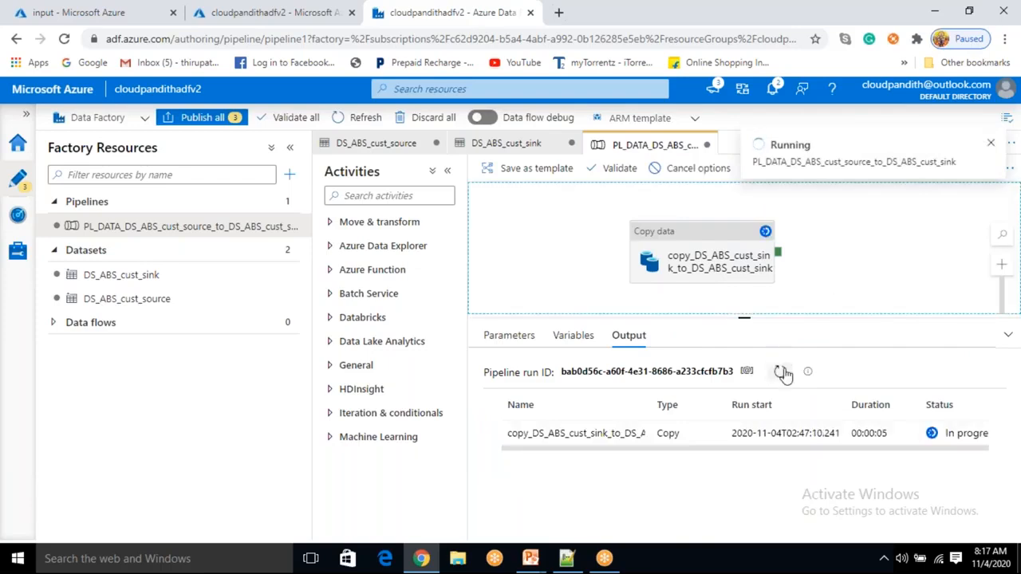
{"action": "left_click", "coordinate": [780, 372]}
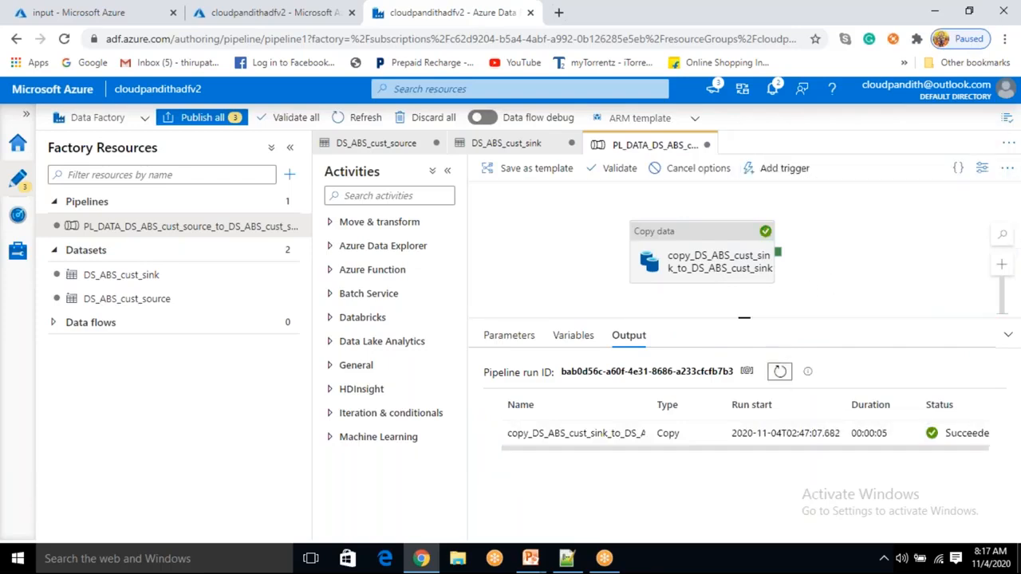
{"action": "left_click", "coordinate": [830, 278]}
{"action": "mouse_move", "coordinate": [540, 430]}
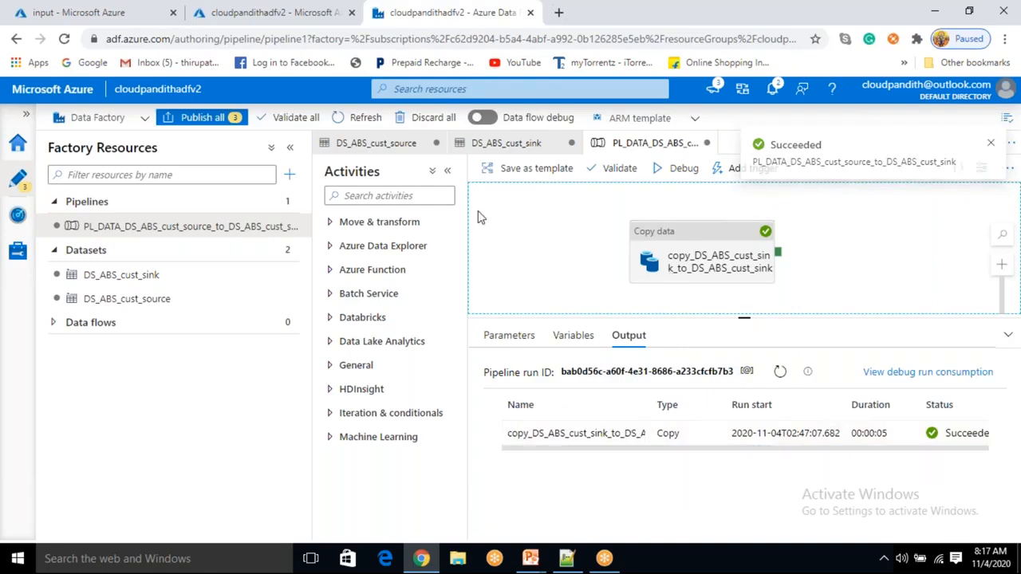
- In the Azure portal tab, open the storage account's output container and delete the cust.csv blob
{"action": "left_click", "coordinate": [63, 14]}
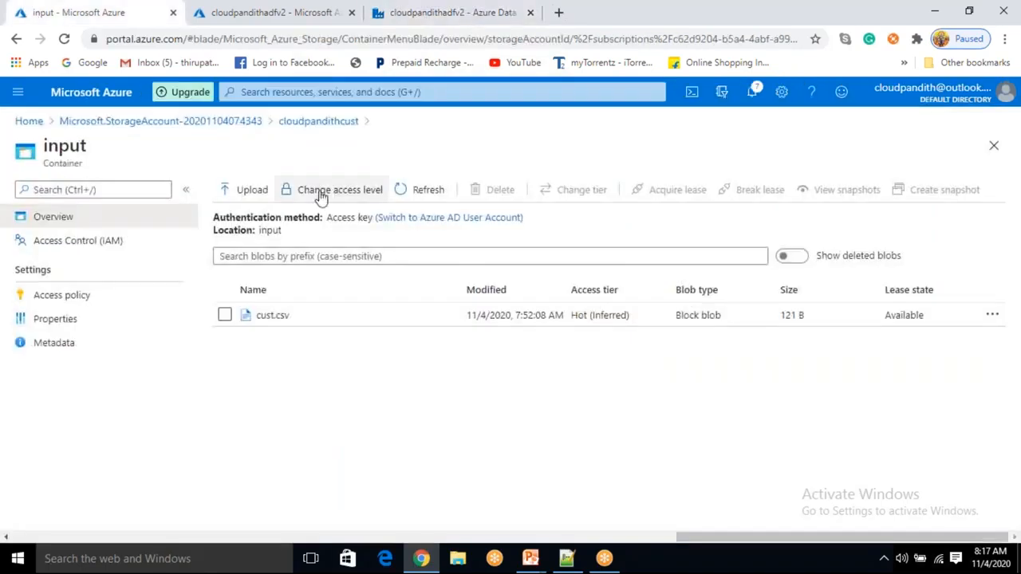
{"action": "left_click", "coordinate": [331, 128]}
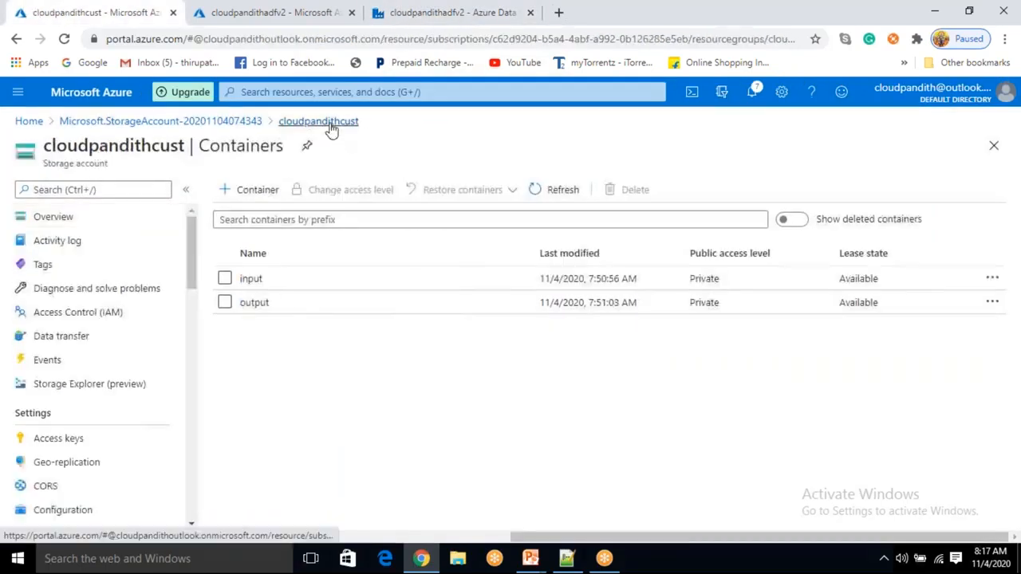
{"action": "left_click", "coordinate": [255, 303]}
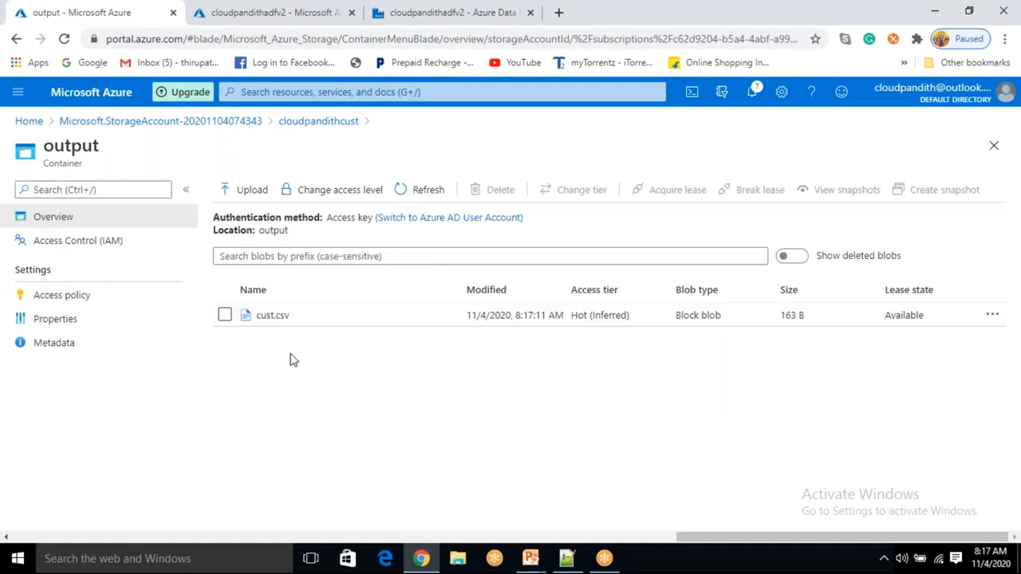
{"action": "left_click", "coordinate": [226, 315]}
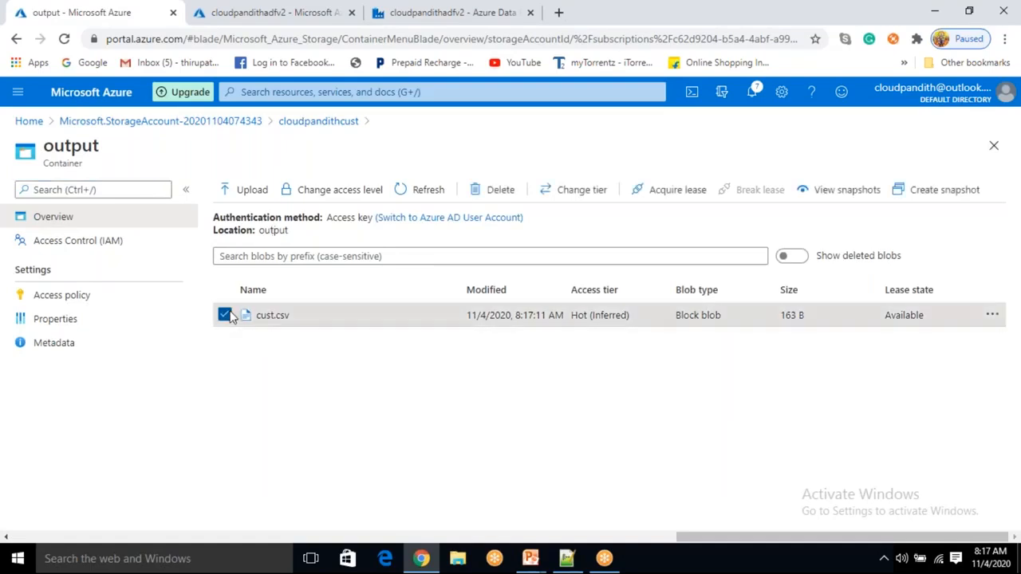
{"action": "left_click", "coordinate": [485, 189]}
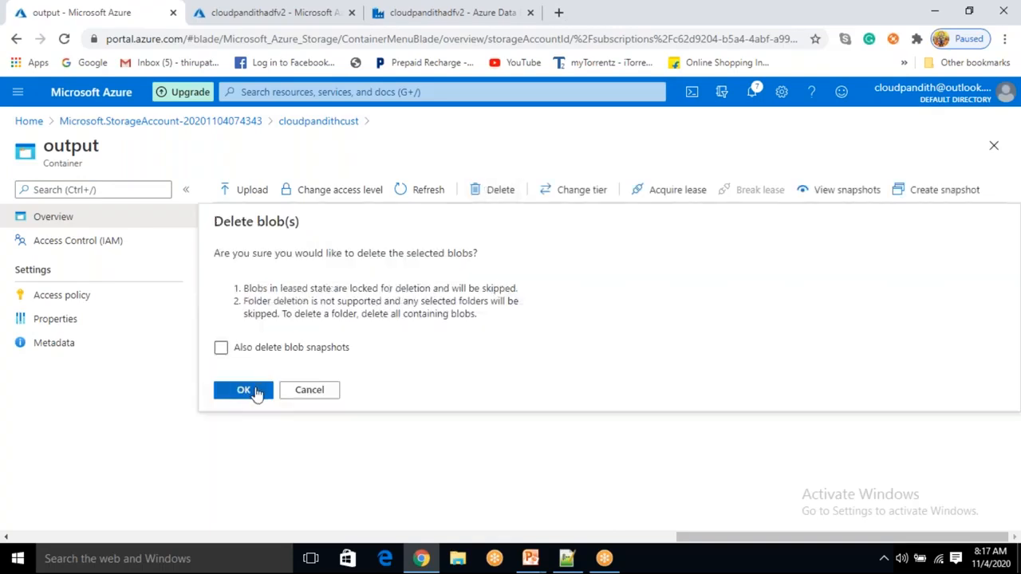
{"action": "left_click", "coordinate": [244, 390]}
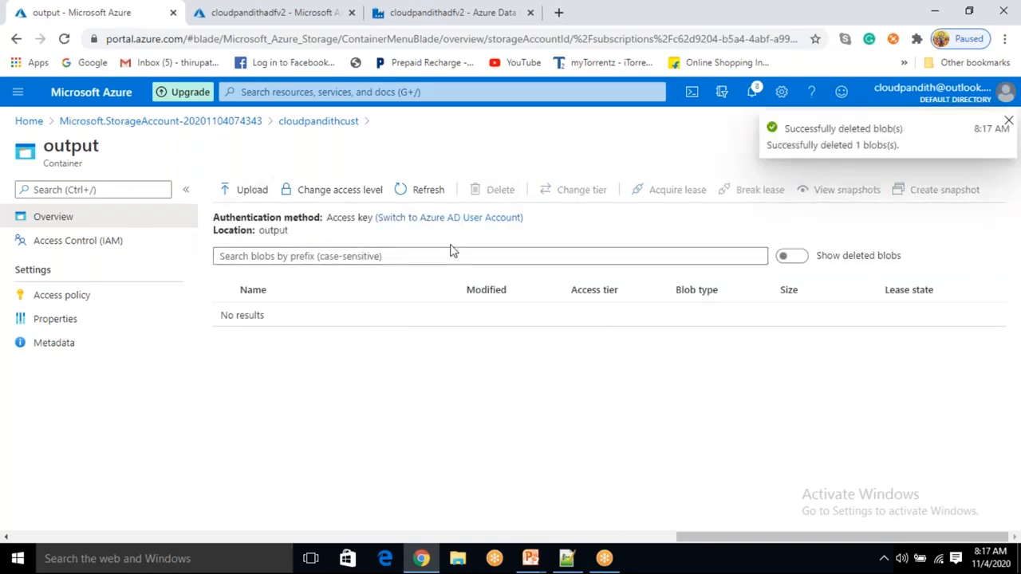
- Return to the Data Factory tab and publish all pending changes
{"action": "left_click", "coordinate": [472, 17]}
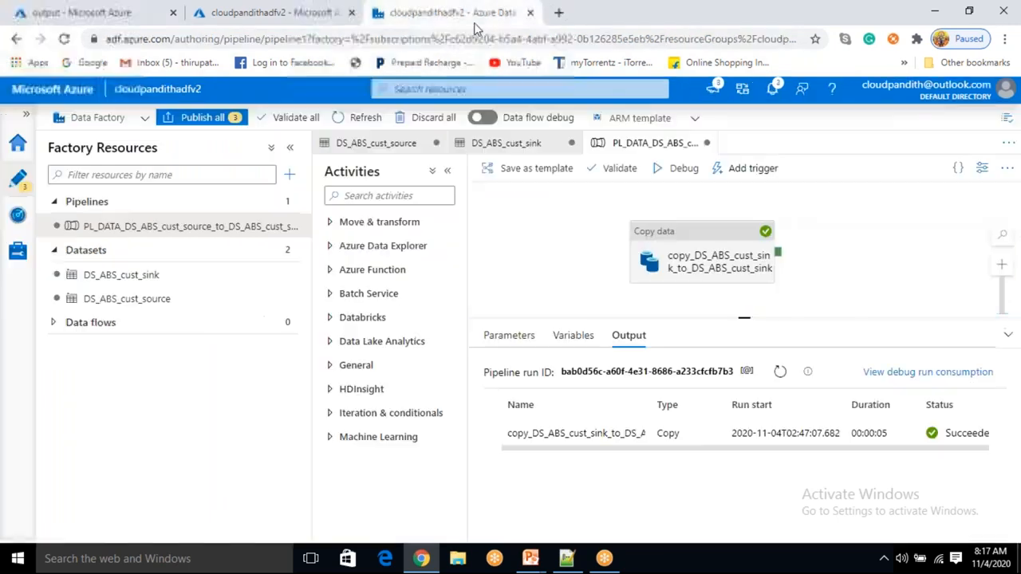
{"action": "left_click", "coordinate": [216, 116]}
{"action": "left_click", "coordinate": [587, 526]}
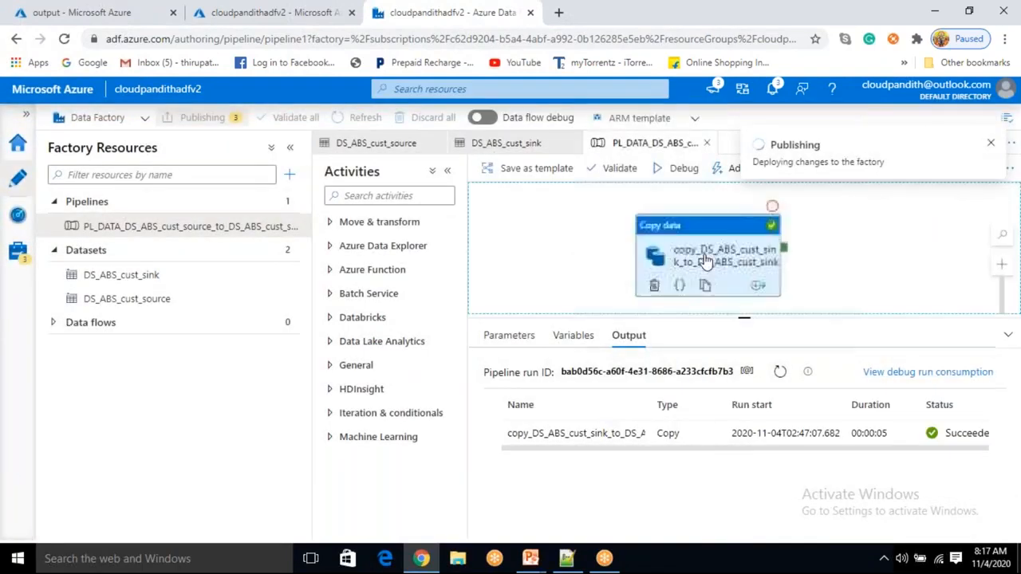
- Open the copy activity run's details and examine the data read and written figures
{"action": "left_click", "coordinate": [705, 261]}
{"action": "left_click", "coordinate": [818, 274]}
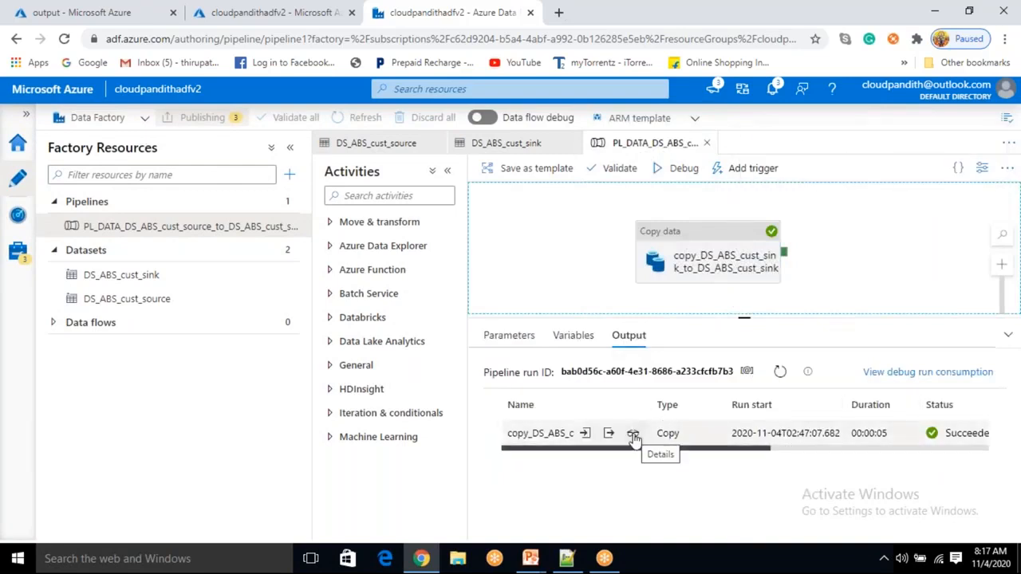
{"action": "left_click", "coordinate": [633, 436]}
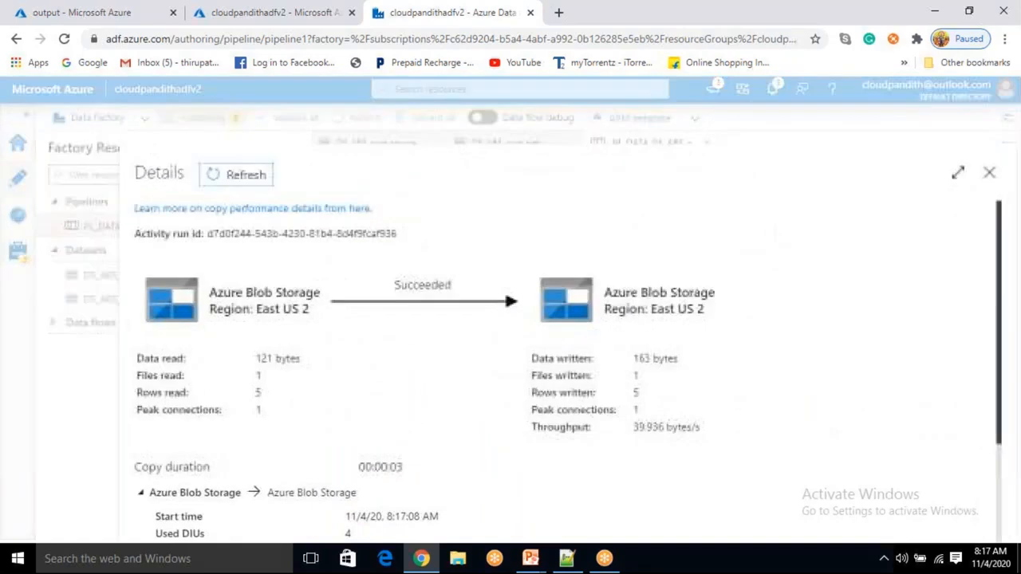
{"action": "left_click_drag", "start_coordinate": [252, 382], "coordinate": [270, 382]}
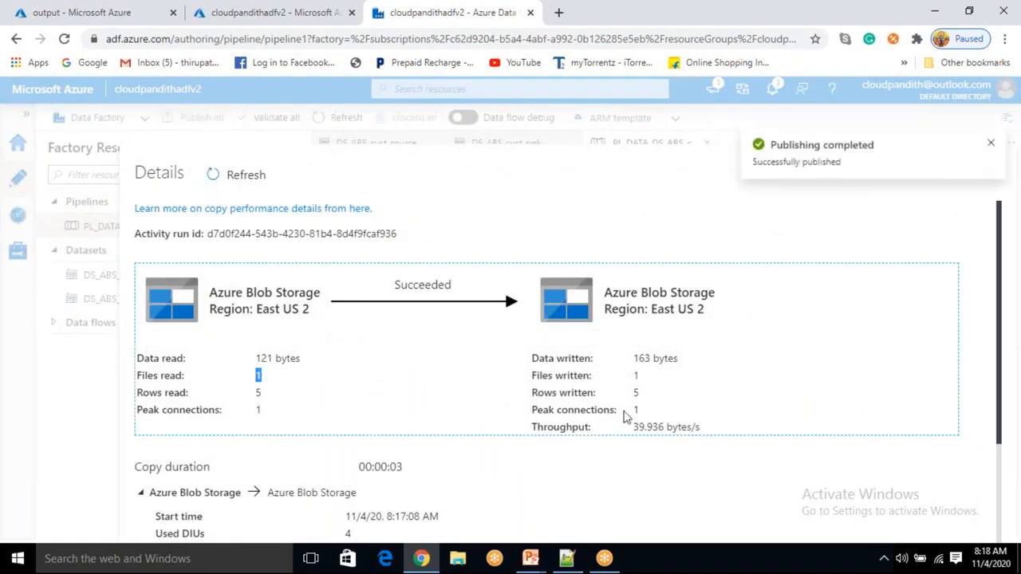
{"action": "left_click", "coordinate": [632, 376]}
{"action": "left_click", "coordinate": [255, 414]}
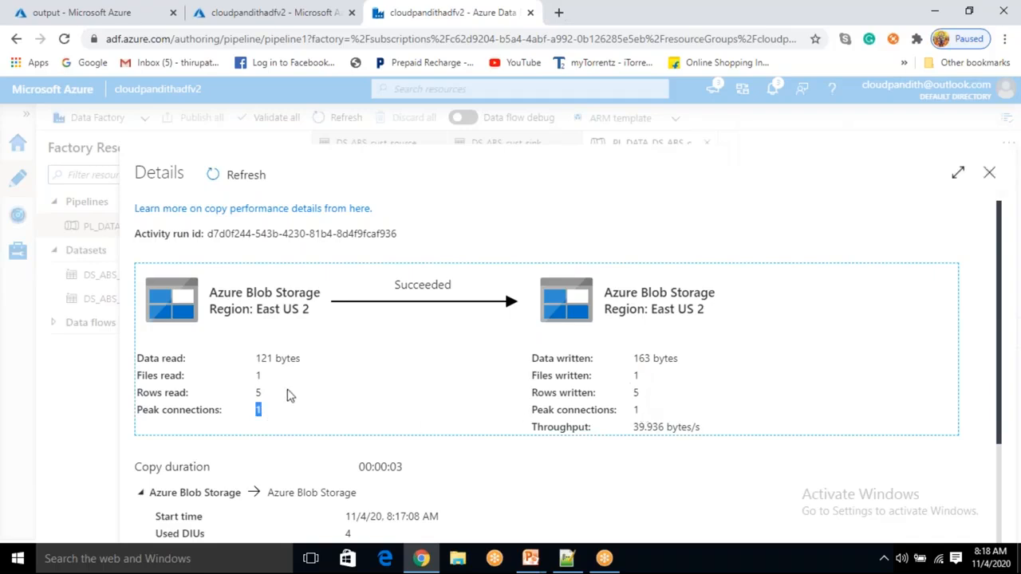
- Inspect the copy duration, status and activity run ID in the run details, then close the details panel
{"action": "left_click_drag", "start_coordinate": [266, 394], "coordinate": [250, 397]}
{"action": "left_click", "coordinate": [267, 402]}
{"action": "double_click", "coordinate": [638, 394]}
{"action": "left_click_drag", "start_coordinate": [361, 466], "coordinate": [418, 467]}
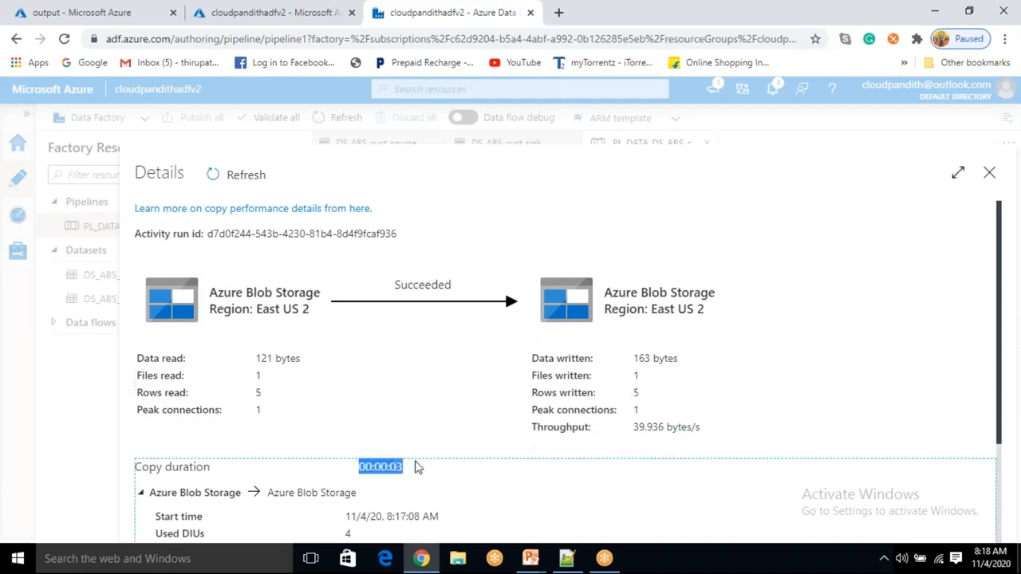
{"action": "left_click", "coordinate": [419, 479]}
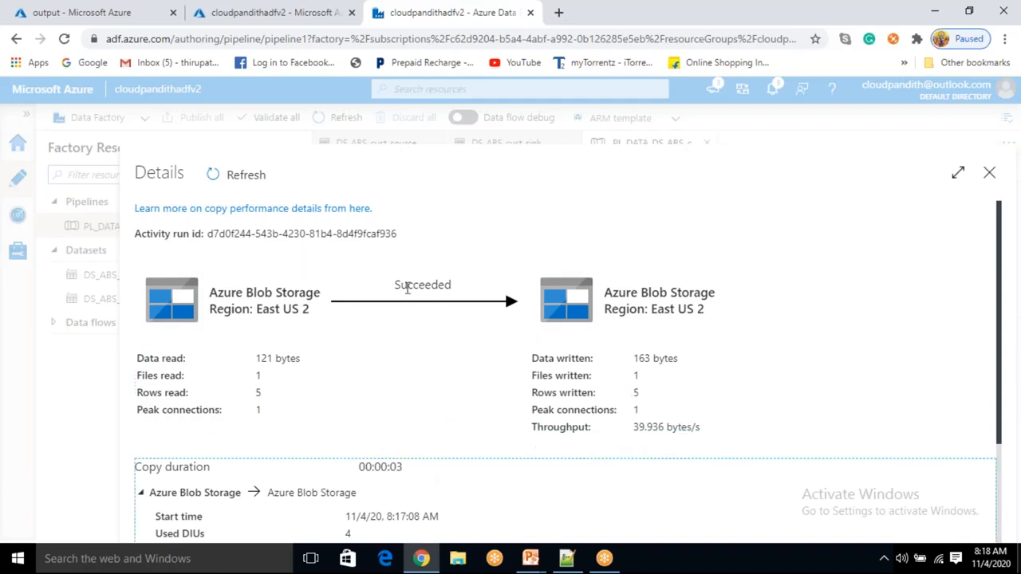
{"action": "left_click_drag", "start_coordinate": [395, 284], "coordinate": [469, 283]}
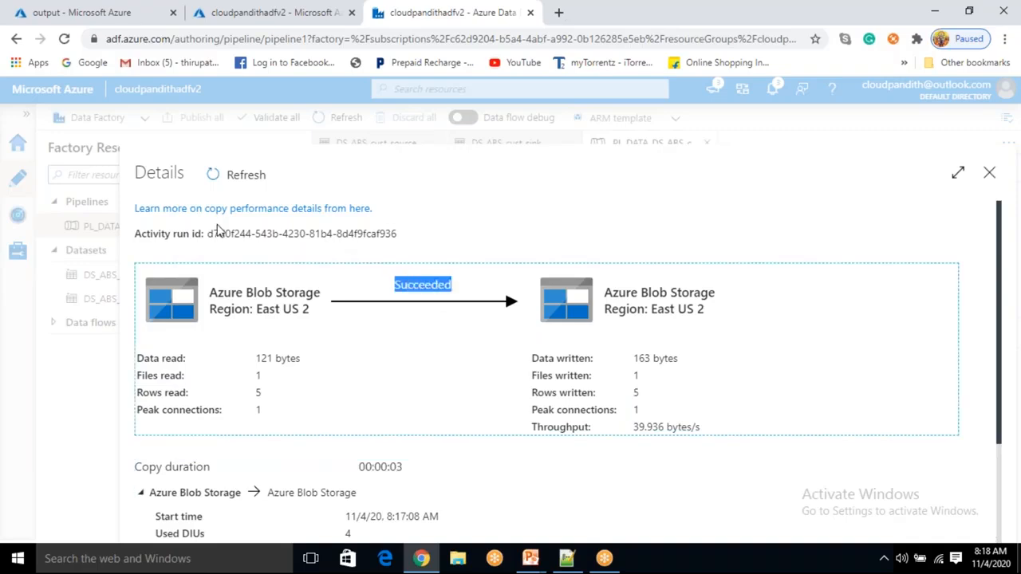
{"action": "left_click_drag", "start_coordinate": [206, 235], "coordinate": [241, 227]}
{"action": "left_click", "coordinate": [458, 232]}
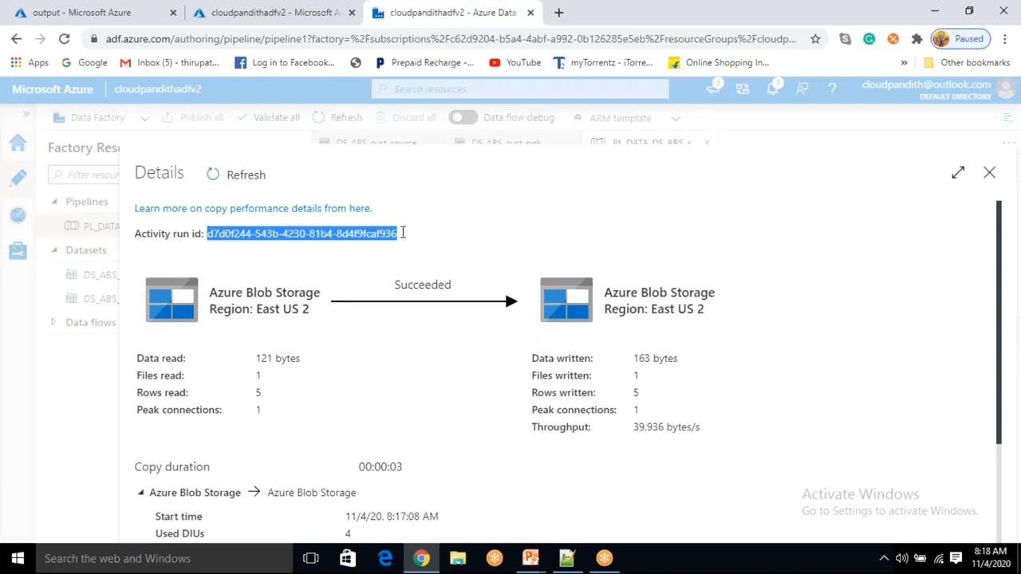
{"action": "left_click_drag", "start_coordinate": [414, 239], "coordinate": [201, 239]}
{"action": "left_click", "coordinate": [989, 175]}
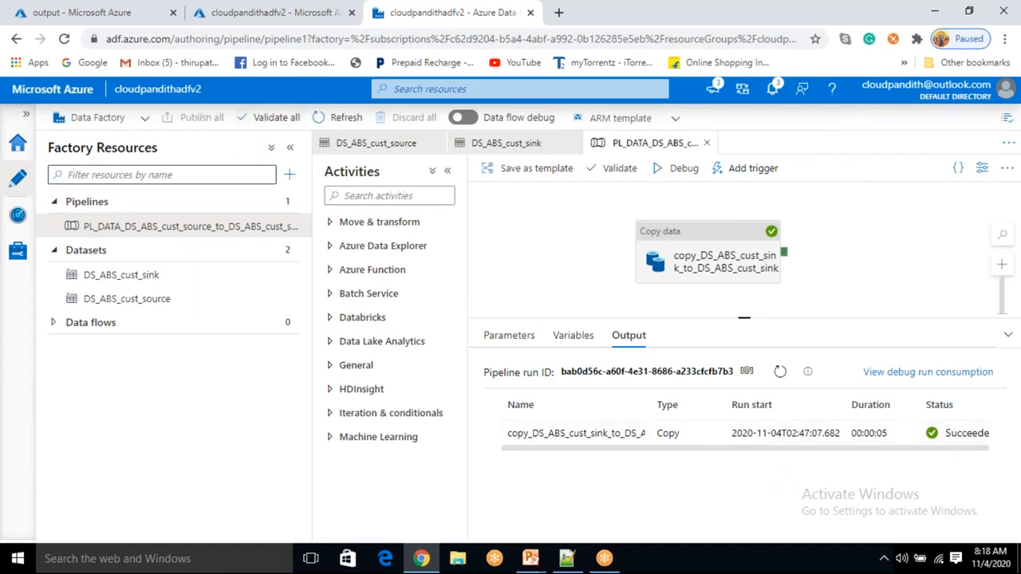
- Trigger the pipeline to run now with the last published configuration
{"action": "left_click", "coordinate": [754, 175]}
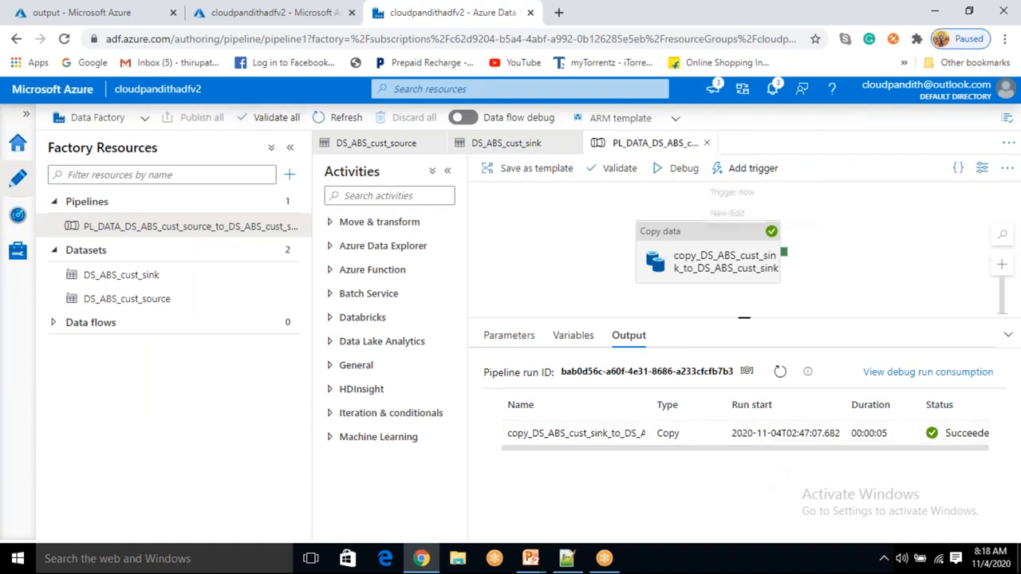
{"action": "left_click", "coordinate": [745, 196]}
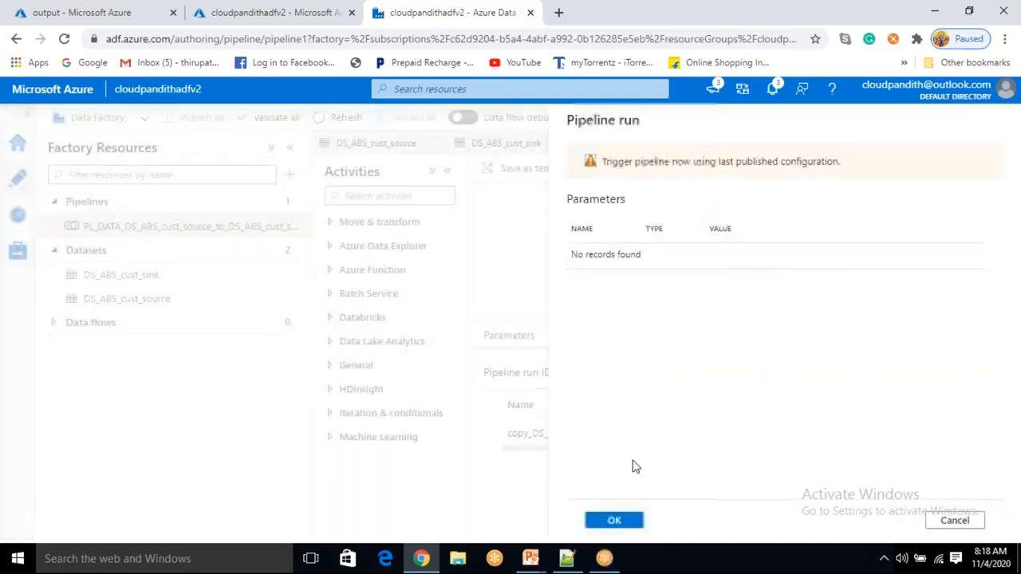
{"action": "left_click", "coordinate": [614, 521]}
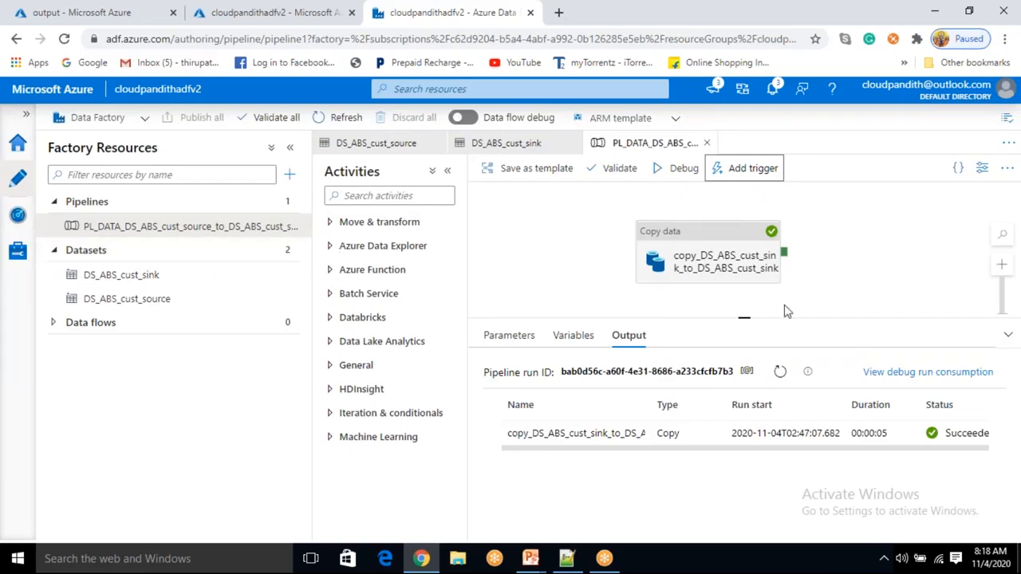
- Go to the monitoring pipeline runs list and open the triggered pipeline run
{"action": "left_click", "coordinate": [19, 227]}
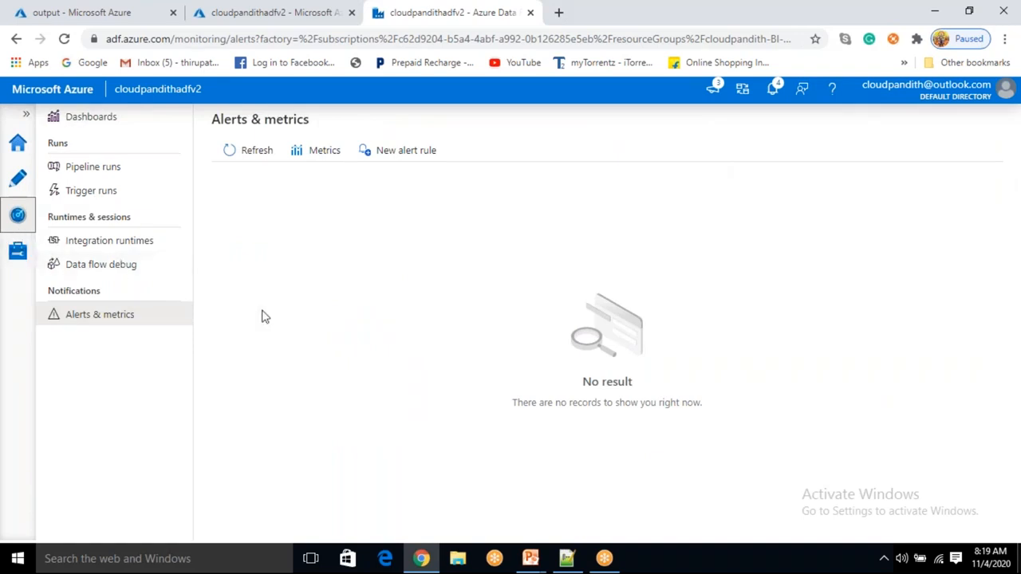
{"action": "left_click", "coordinate": [125, 167]}
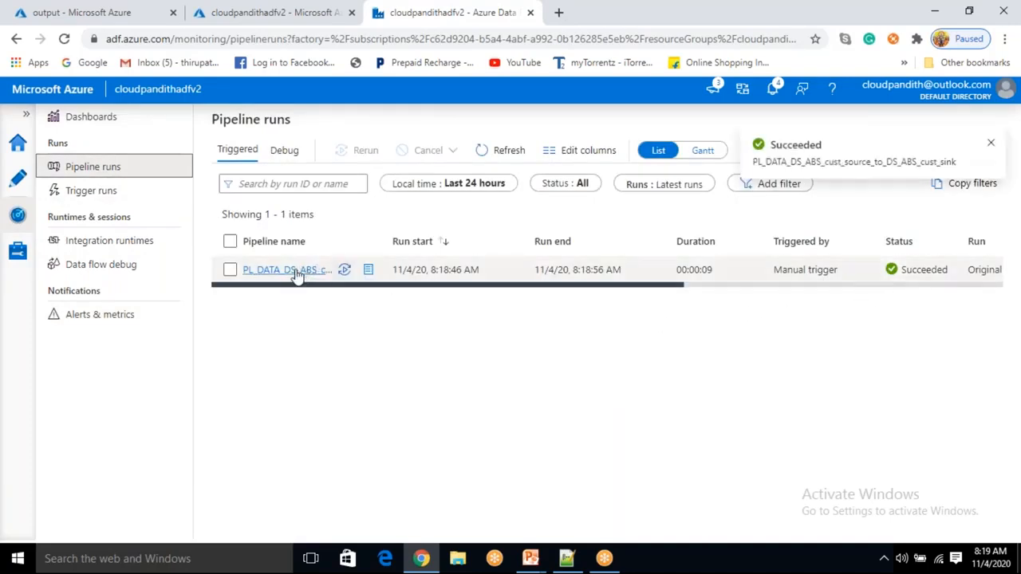
{"action": "left_click", "coordinate": [294, 271]}
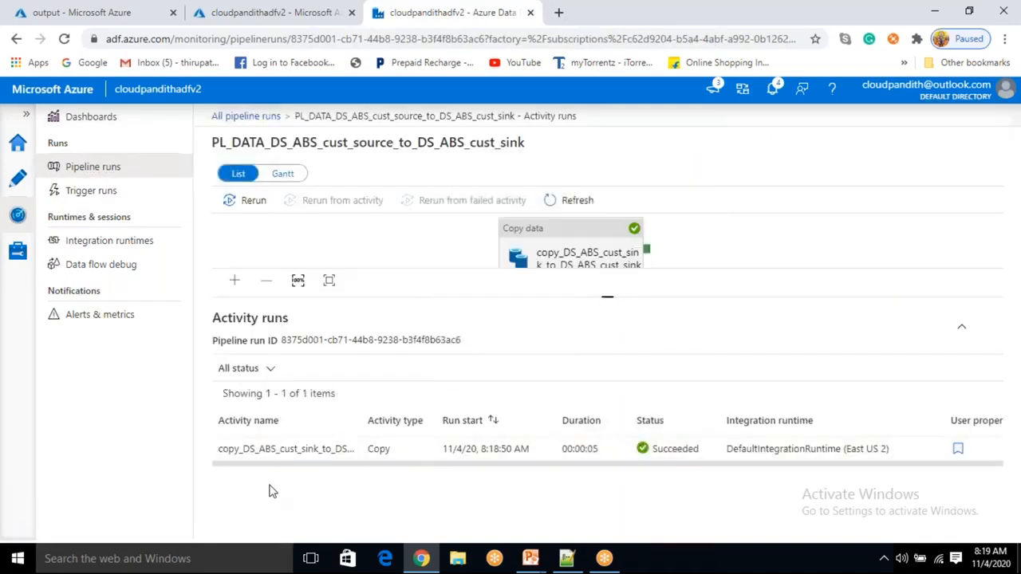
- Open the copy activity run's details, examine the rows read and written, and close the panel
{"action": "mouse_move", "coordinate": [352, 456]}
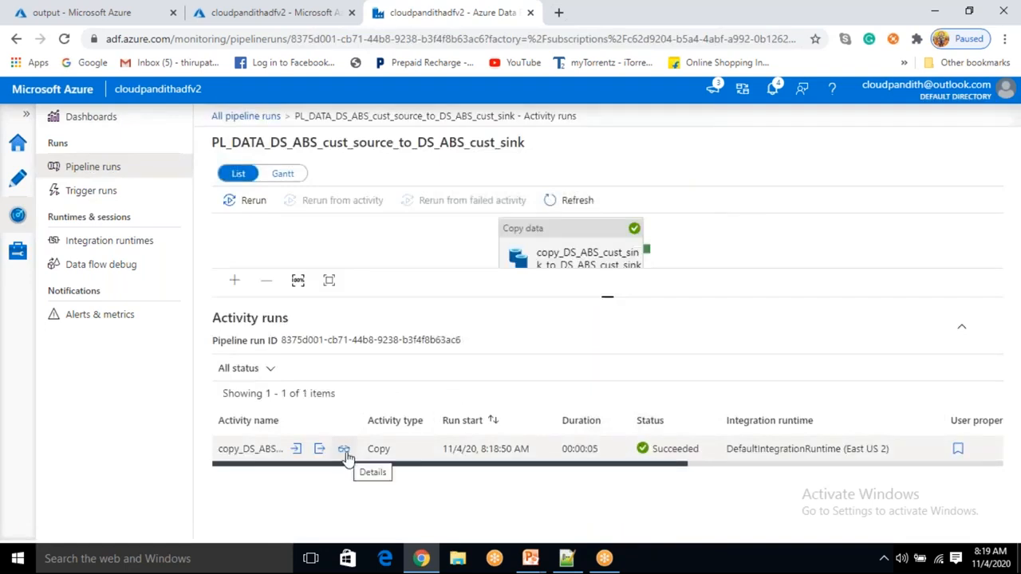
{"action": "left_click", "coordinate": [350, 461]}
{"action": "double_click", "coordinate": [258, 375]}
{"action": "left_click", "coordinate": [636, 379]}
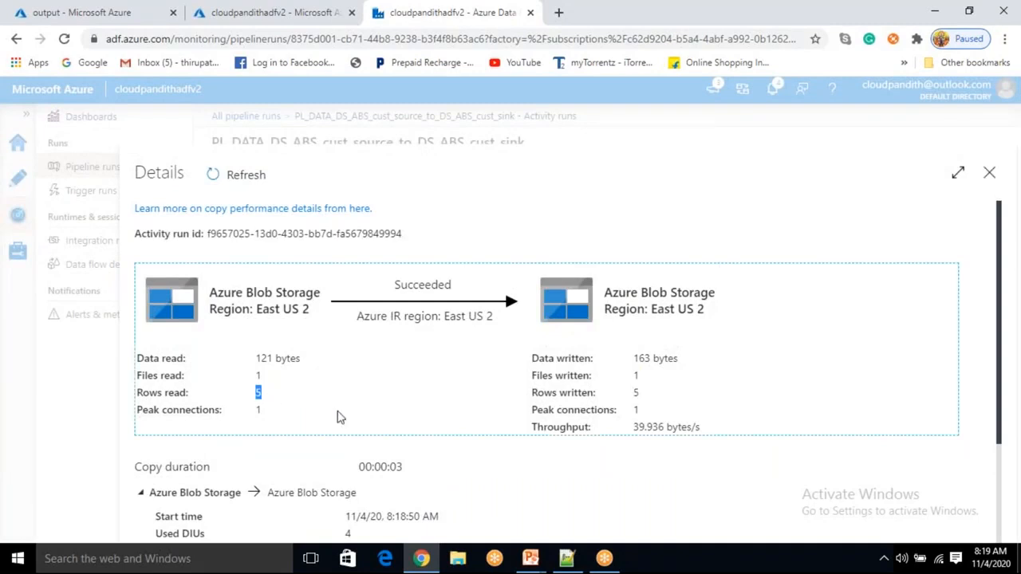
{"action": "double_click", "coordinate": [635, 392]}
{"action": "left_click", "coordinate": [990, 177]}
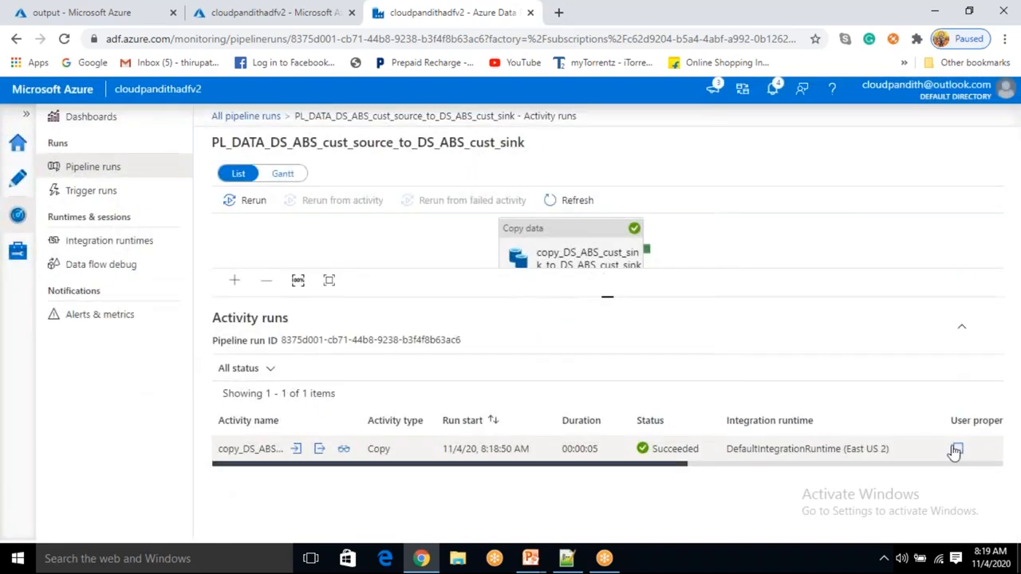
- View the activity's source and destination user properties, close them, and scroll across the activity run columns
{"action": "left_click", "coordinate": [958, 449]}
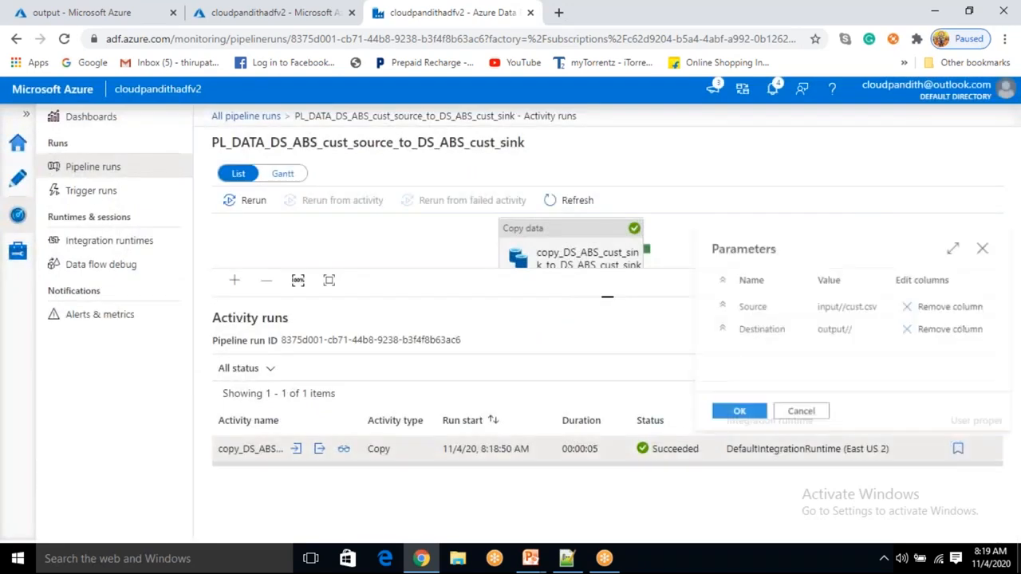
{"action": "left_click_drag", "start_coordinate": [814, 307], "coordinate": [821, 331]}
{"action": "left_click", "coordinate": [844, 307]}
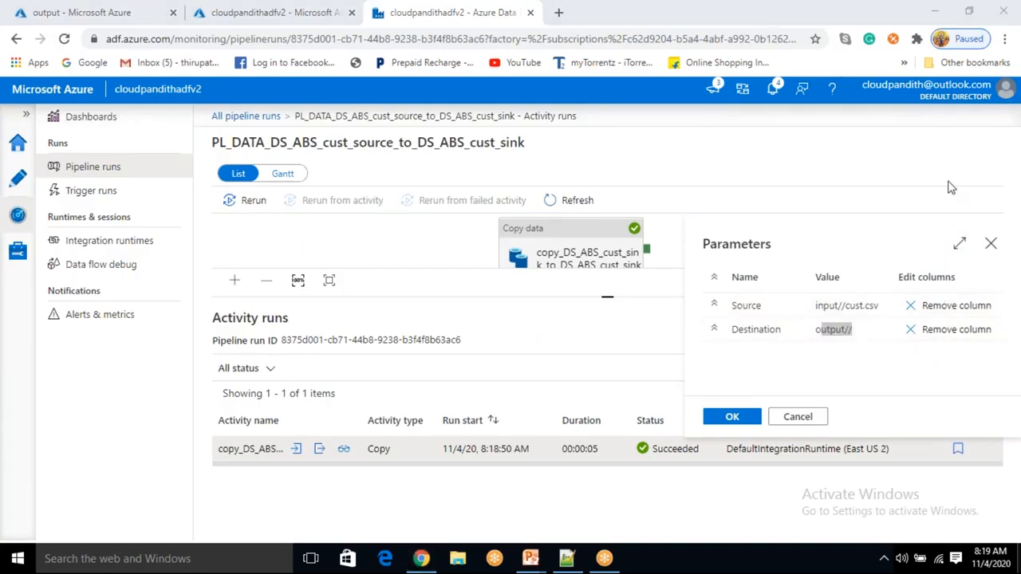
{"action": "left_click", "coordinate": [989, 241]}
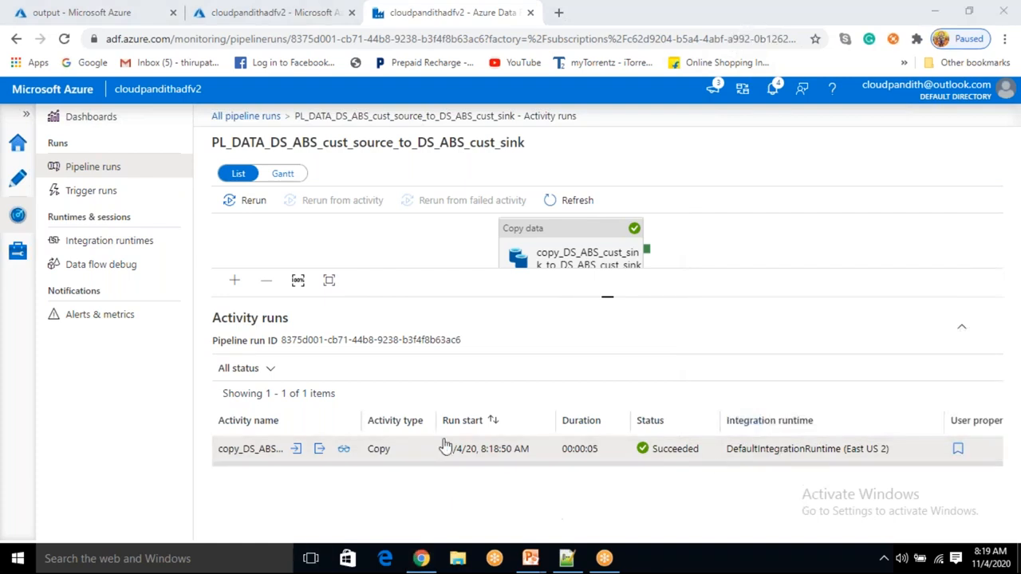
{"action": "left_click_drag", "start_coordinate": [568, 461], "coordinate": [955, 502]}
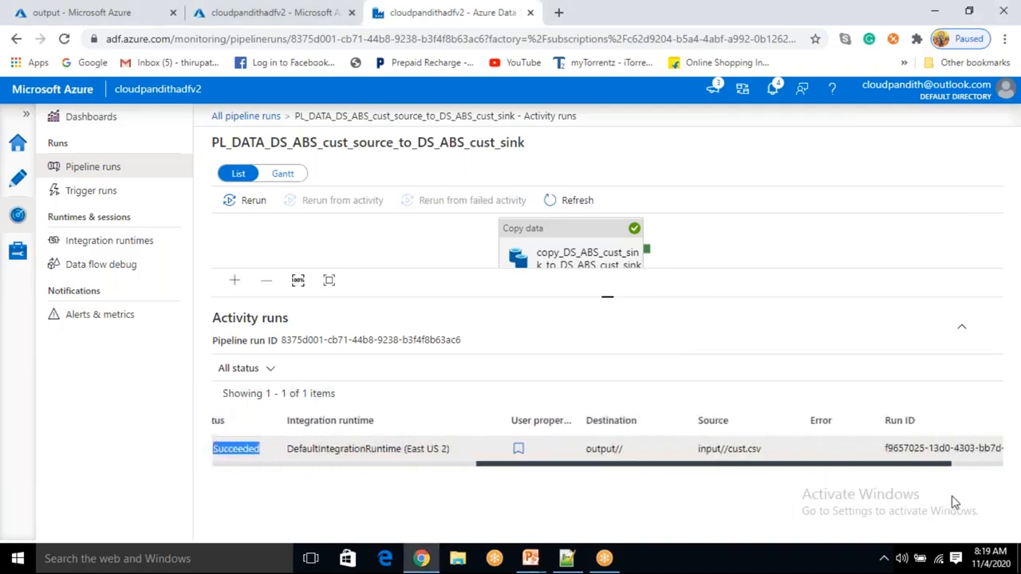
{"action": "left_click", "coordinate": [822, 456]}
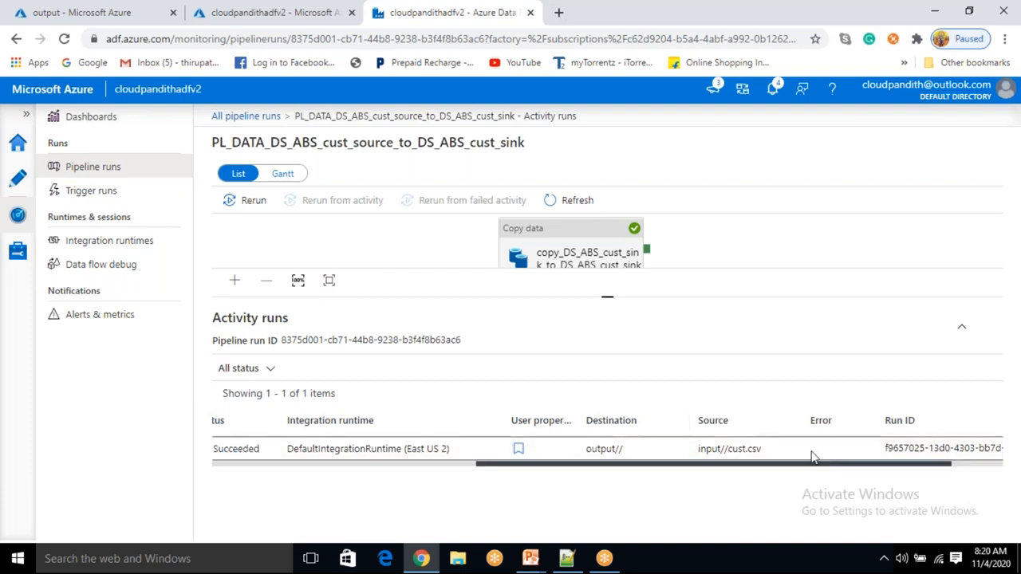
- Enlarge the run's pipeline diagram and select the copy activity within it
{"action": "left_click_drag", "start_coordinate": [607, 295], "coordinate": [607, 357]}
{"action": "left_click", "coordinate": [625, 266]}
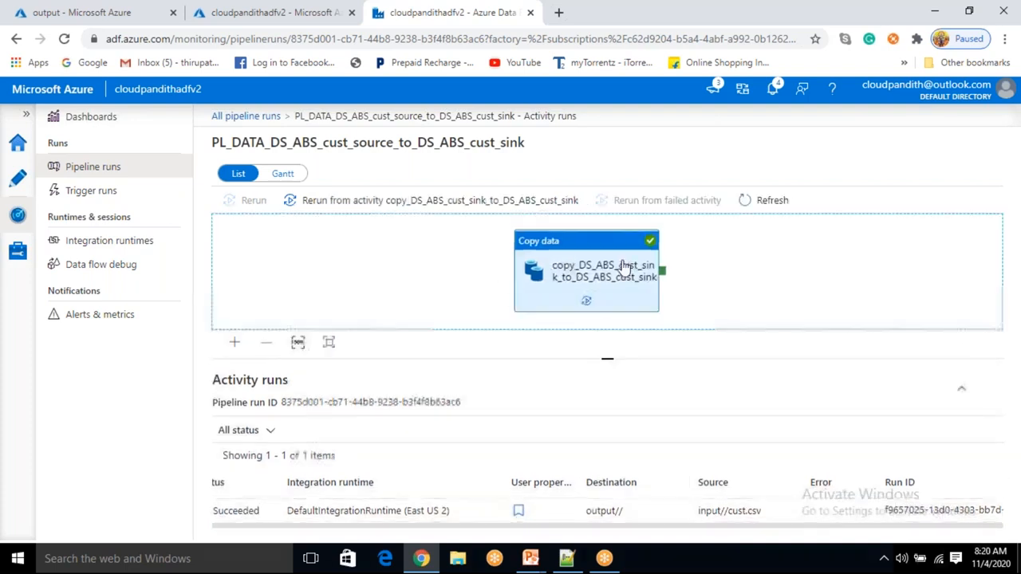
{"action": "left_click", "coordinate": [709, 278]}
{"action": "left_click", "coordinate": [602, 266]}
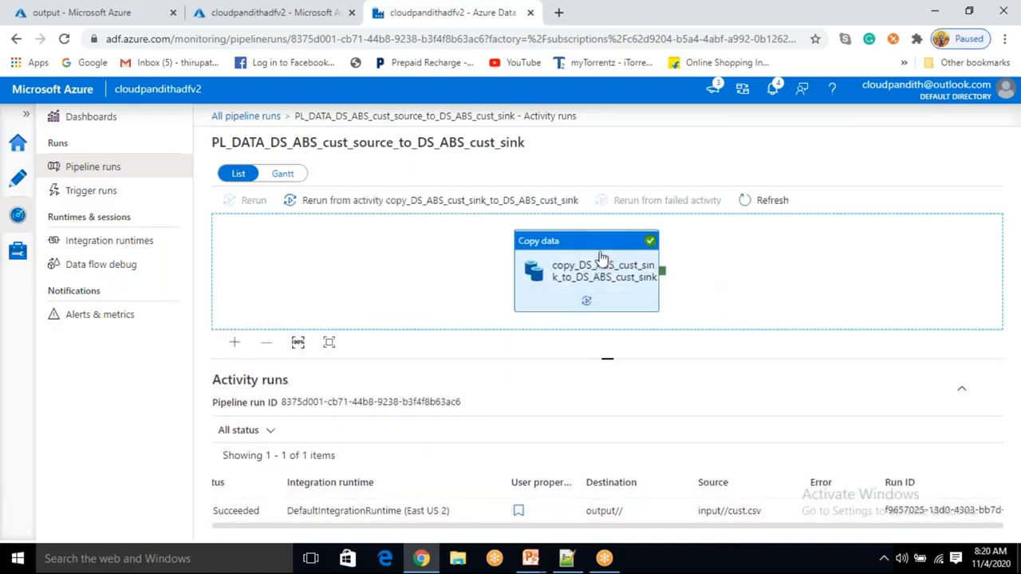
{"action": "left_click", "coordinate": [716, 271]}
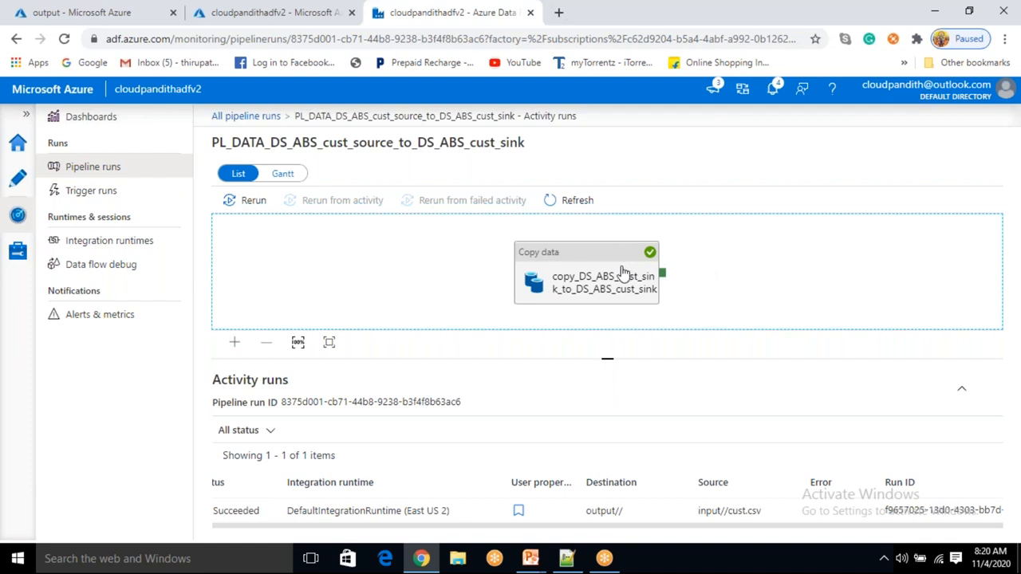
- Return to the authoring view through the Data Factory overview page
{"action": "left_click", "coordinate": [707, 23]}
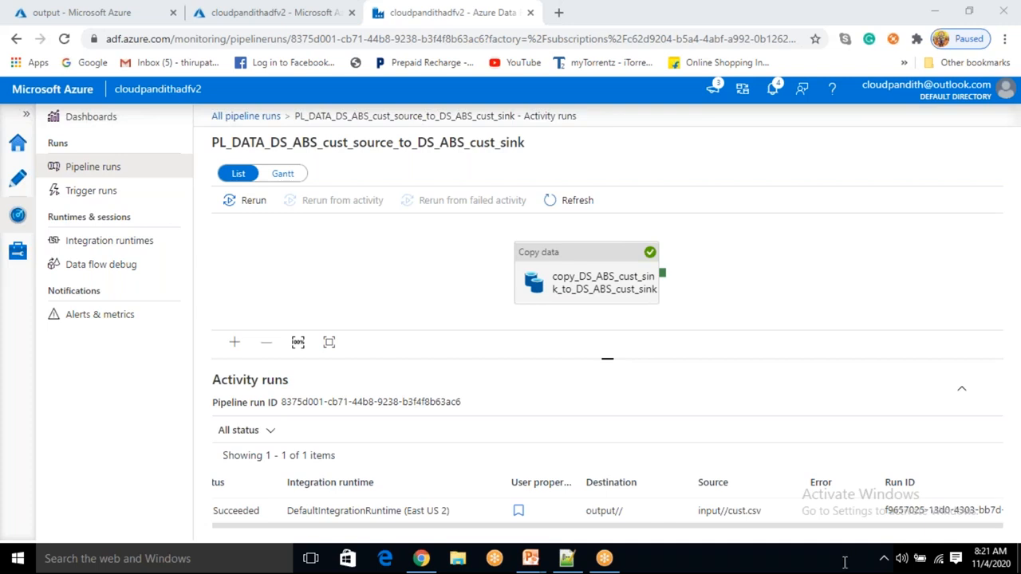
{"action": "left_click", "coordinate": [14, 152]}
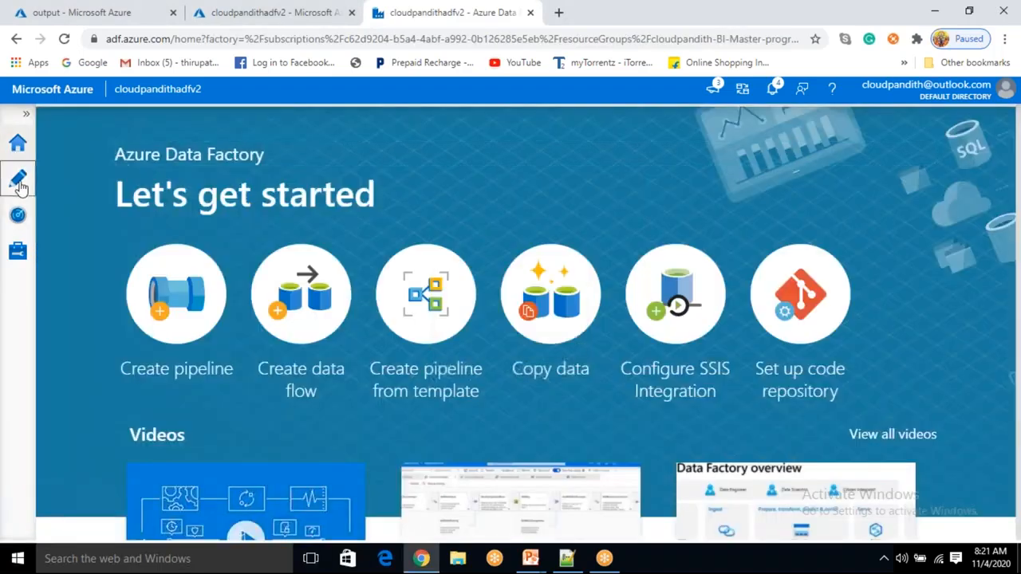
{"action": "left_click", "coordinate": [20, 182]}
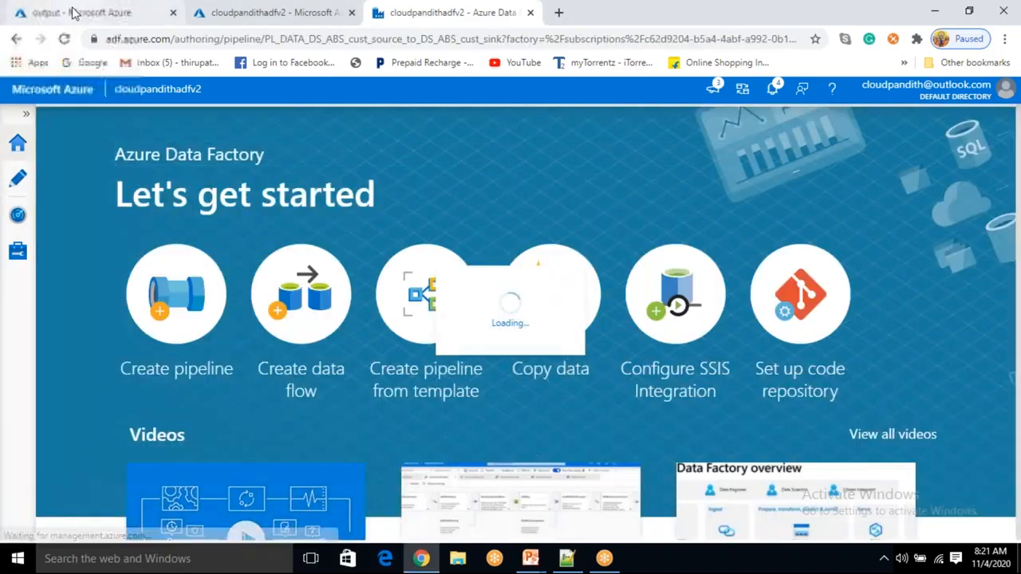
- In the storage tab, refresh the output container's blob list and go back to the cloudpandithcust containers
{"action": "left_click", "coordinate": [75, 12]}
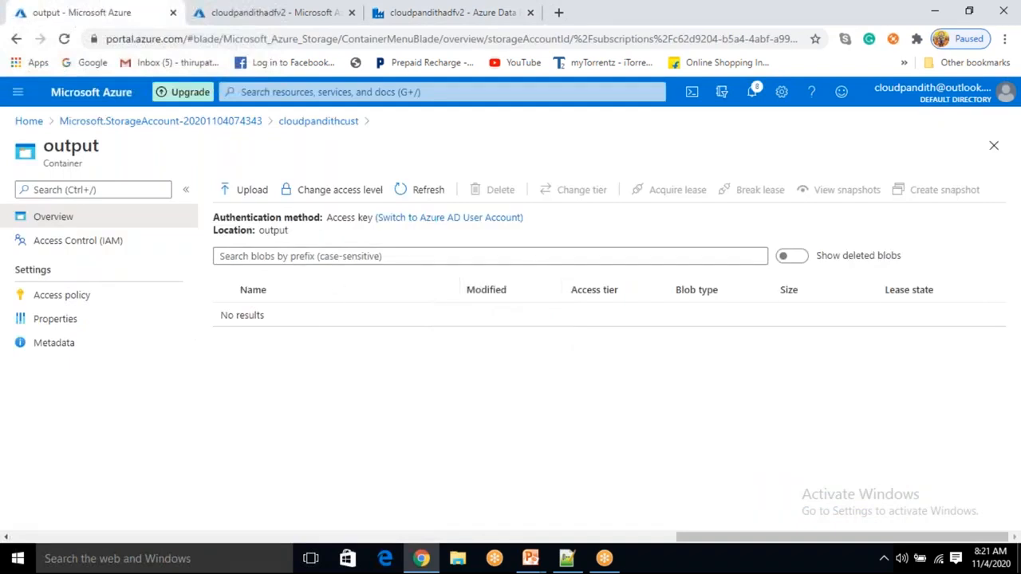
{"action": "left_click", "coordinate": [416, 188]}
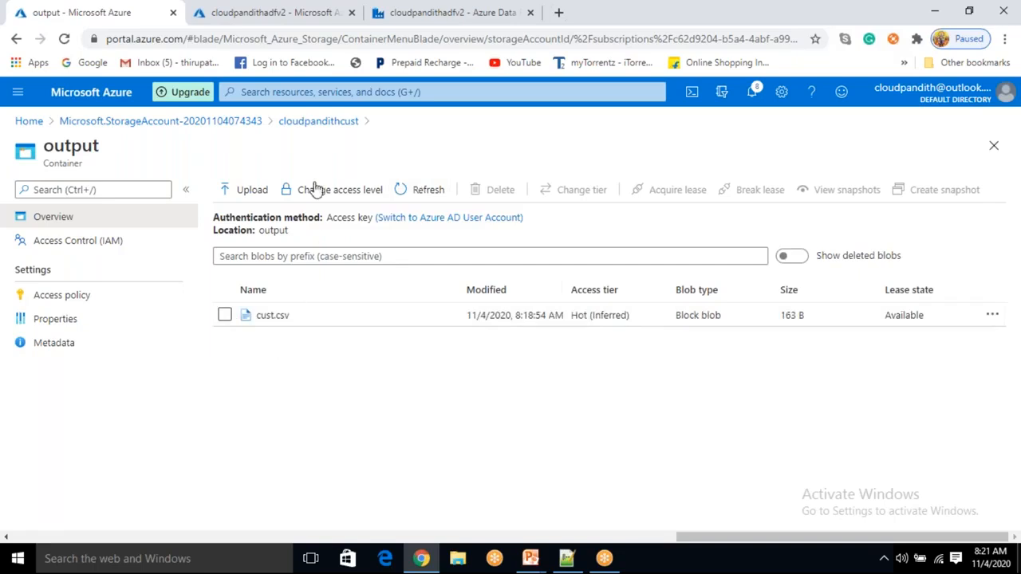
{"action": "left_click", "coordinate": [318, 123]}
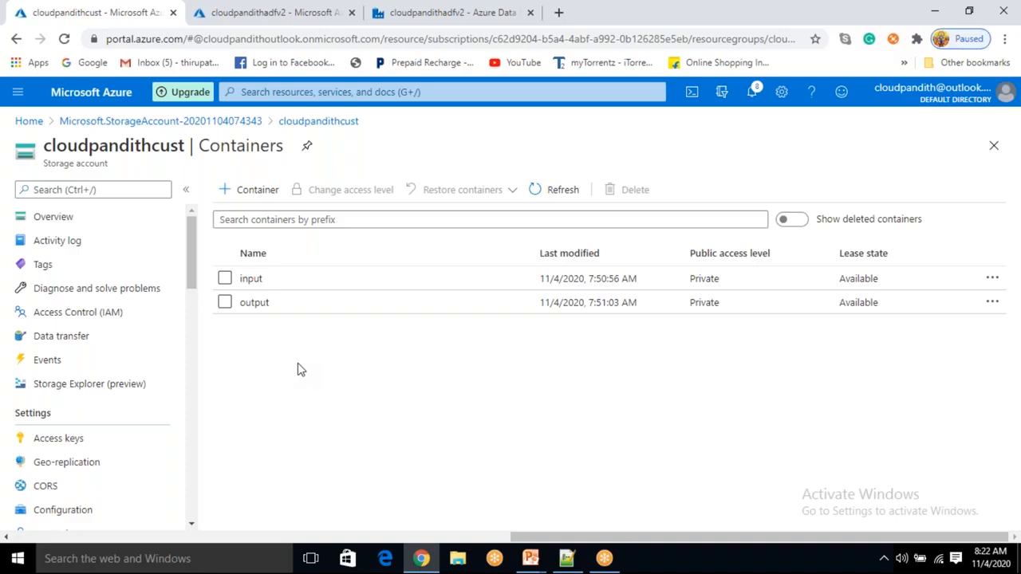
{"action": "left_click", "coordinate": [856, 557]}
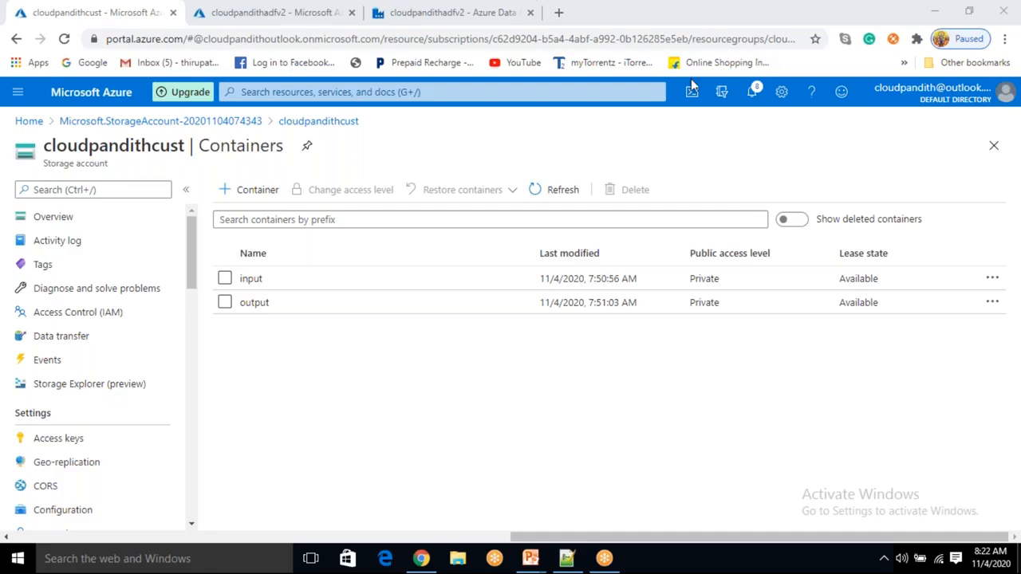
{"action": "left_click", "coordinate": [260, 12]}
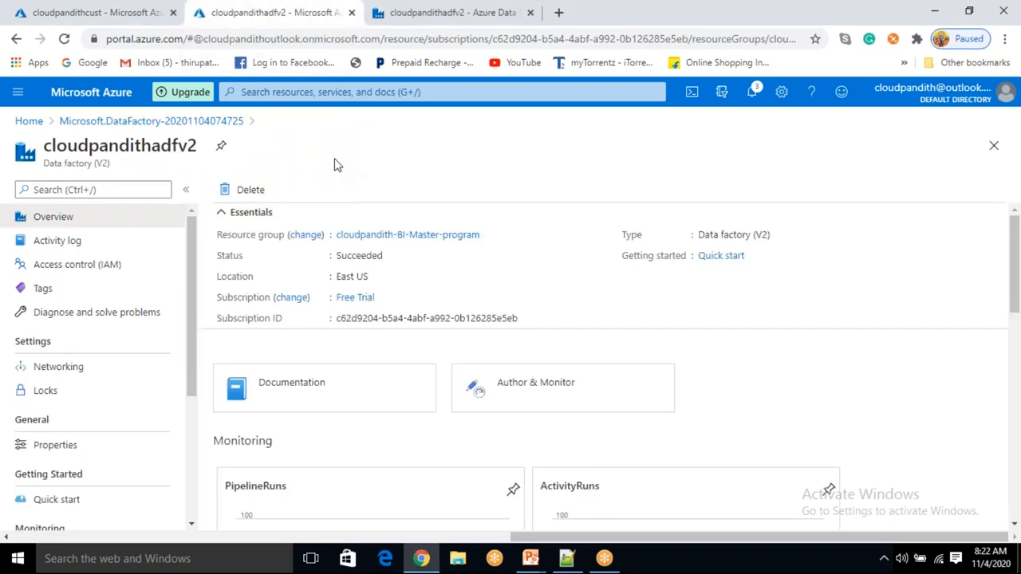
{"action": "left_click", "coordinate": [112, 14]}
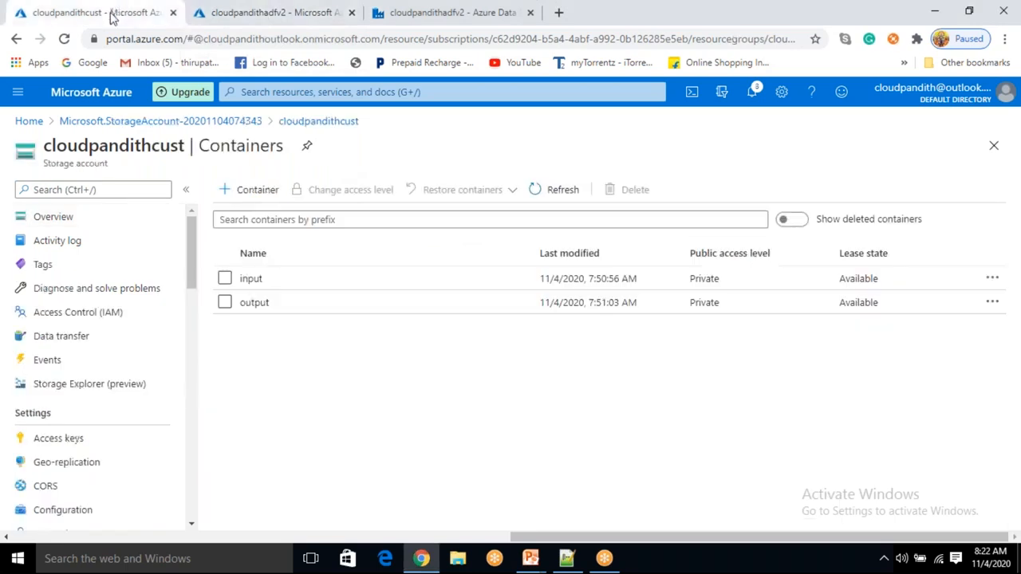
- Return to the Data Factory tab and open the copy activity's properties in the pipeline
{"action": "left_click", "coordinate": [447, 25]}
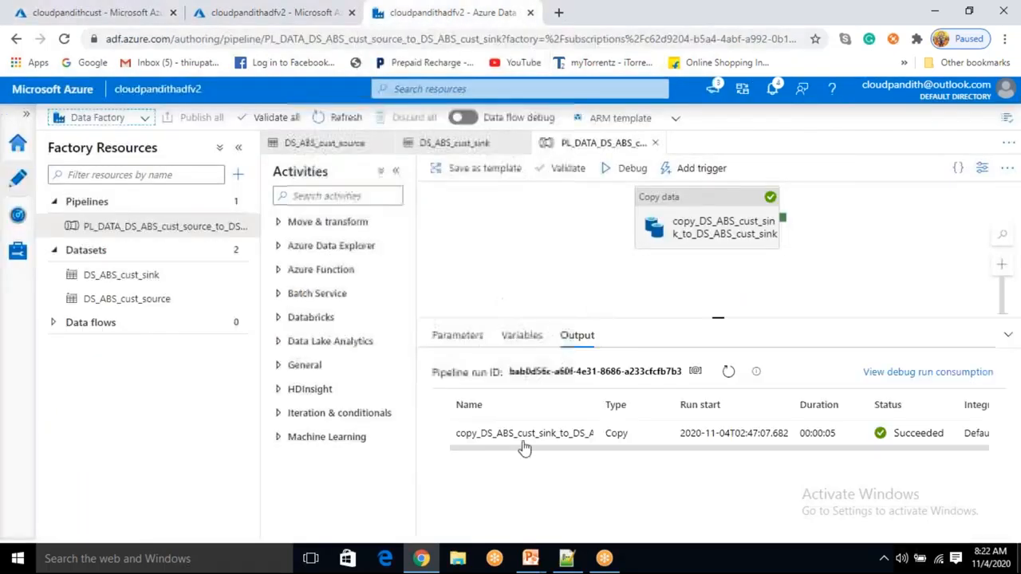
{"action": "left_click", "coordinate": [688, 231]}
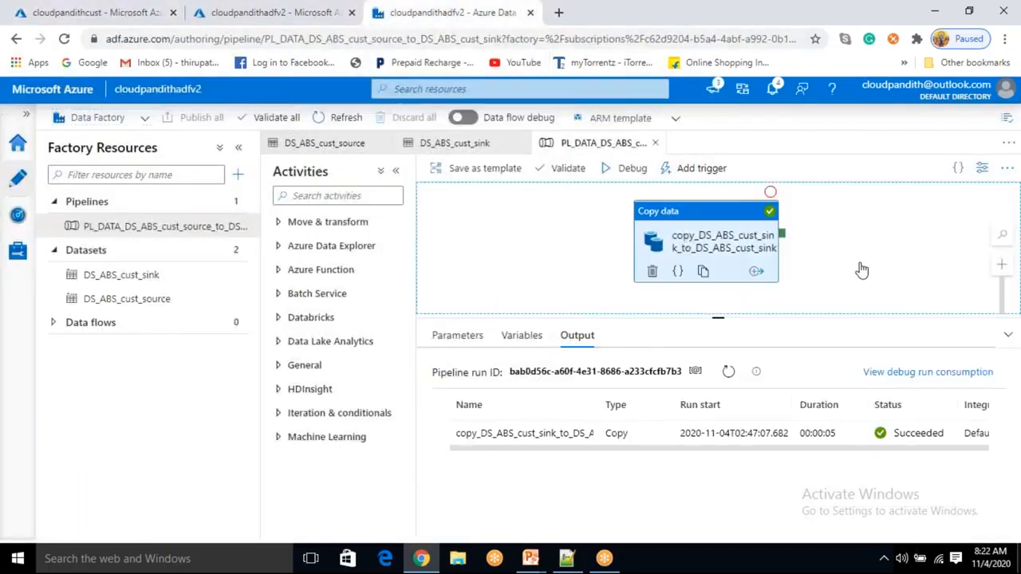
{"action": "left_click", "coordinate": [713, 228]}
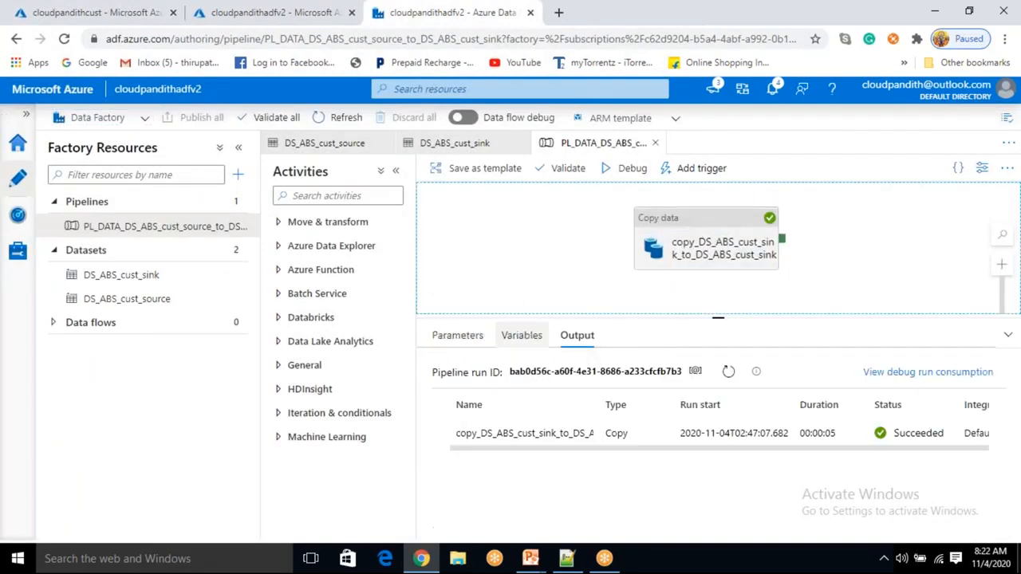
{"action": "left_click", "coordinate": [722, 257]}
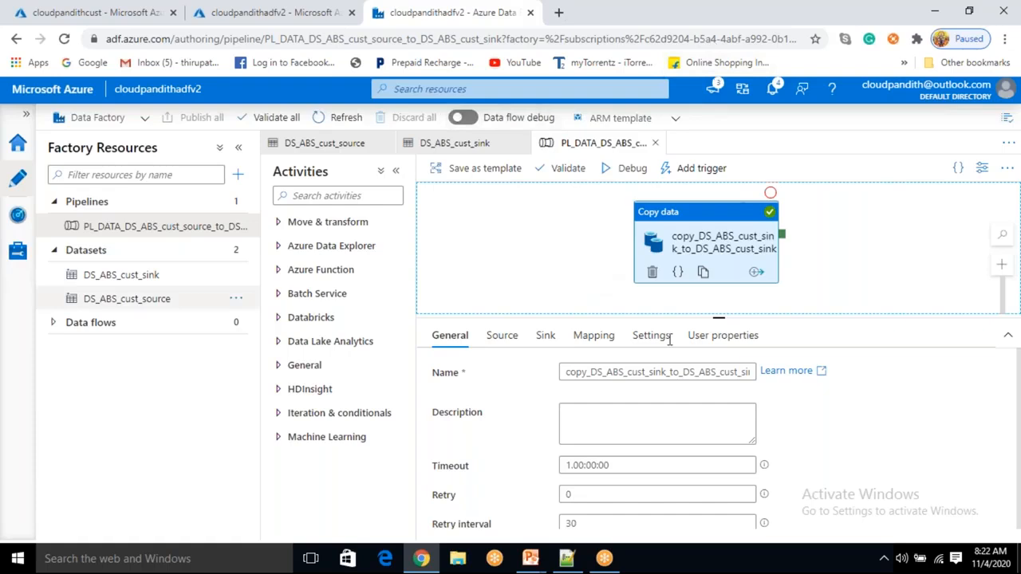
- Run a debug of the pipeline and refresh its debug output until the run finishes
{"action": "left_click", "coordinate": [885, 275]}
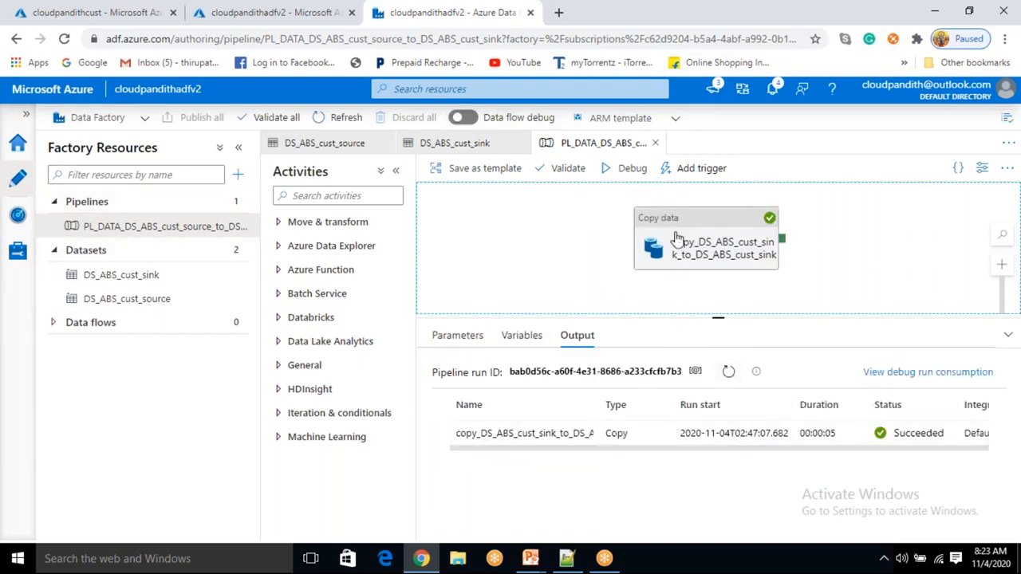
{"action": "left_click", "coordinate": [627, 169]}
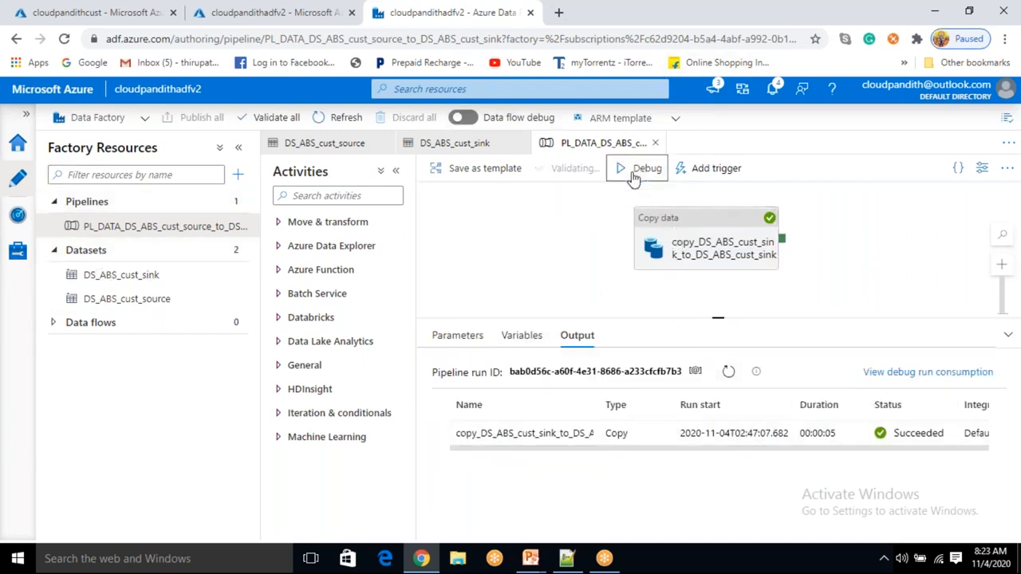
{"action": "left_click", "coordinate": [732, 372]}
{"action": "left_click", "coordinate": [732, 372]}
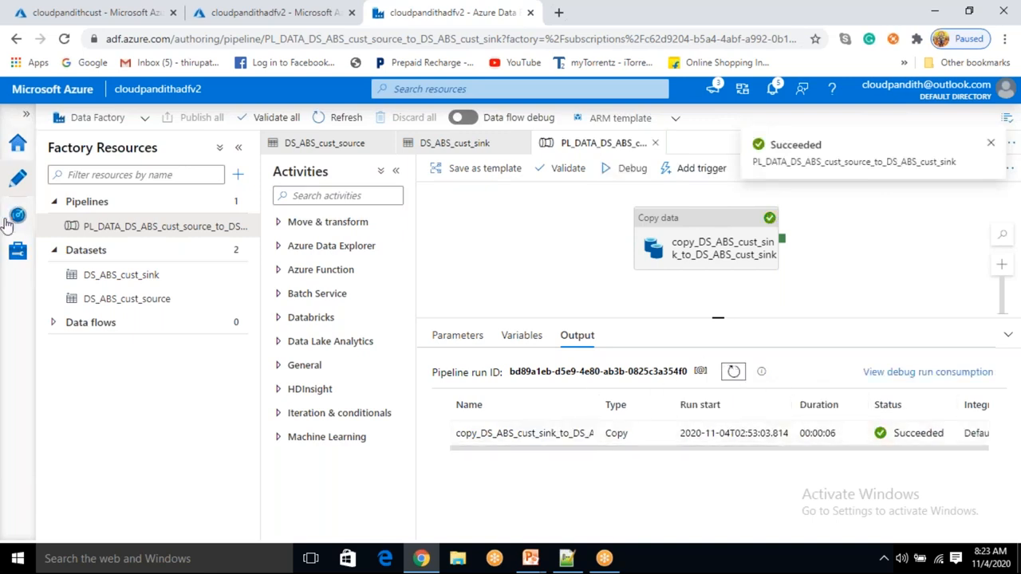
- Open the monitoring pipeline runs, switch to the debug runs and widen the pipeline name column
{"action": "left_click", "coordinate": [11, 219]}
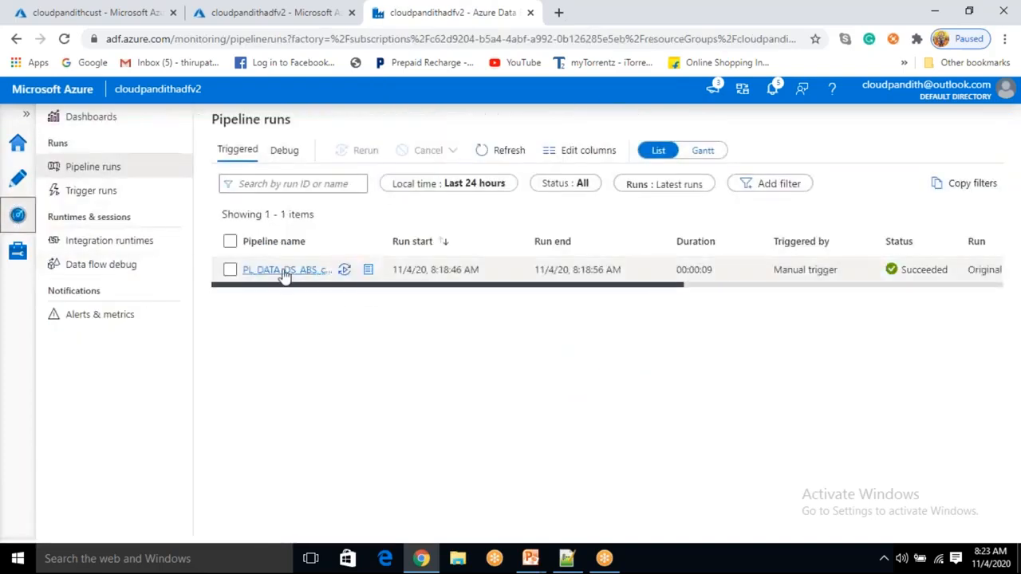
{"action": "left_click", "coordinate": [292, 157]}
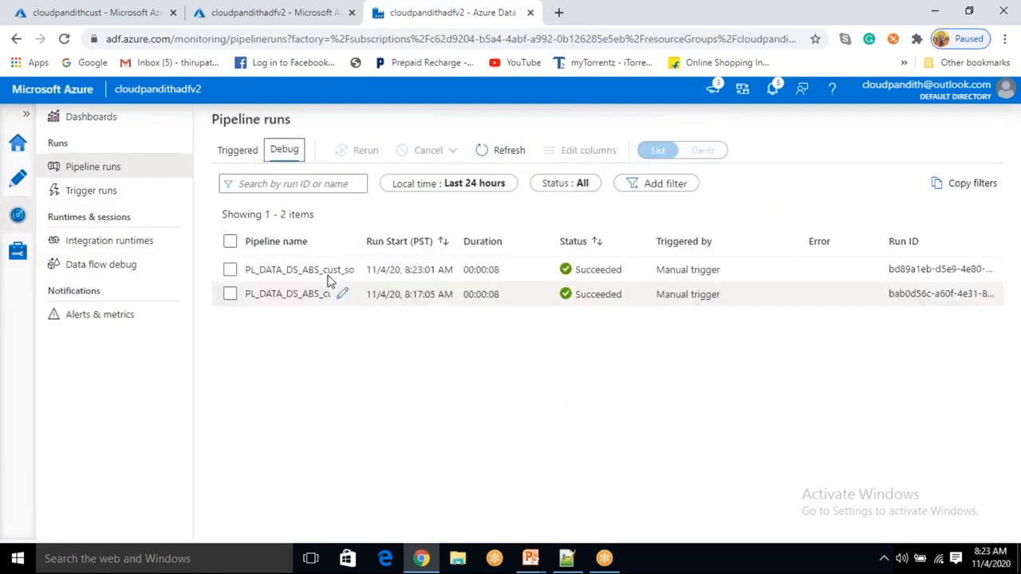
{"action": "left_click_drag", "start_coordinate": [357, 235], "coordinate": [580, 242]}
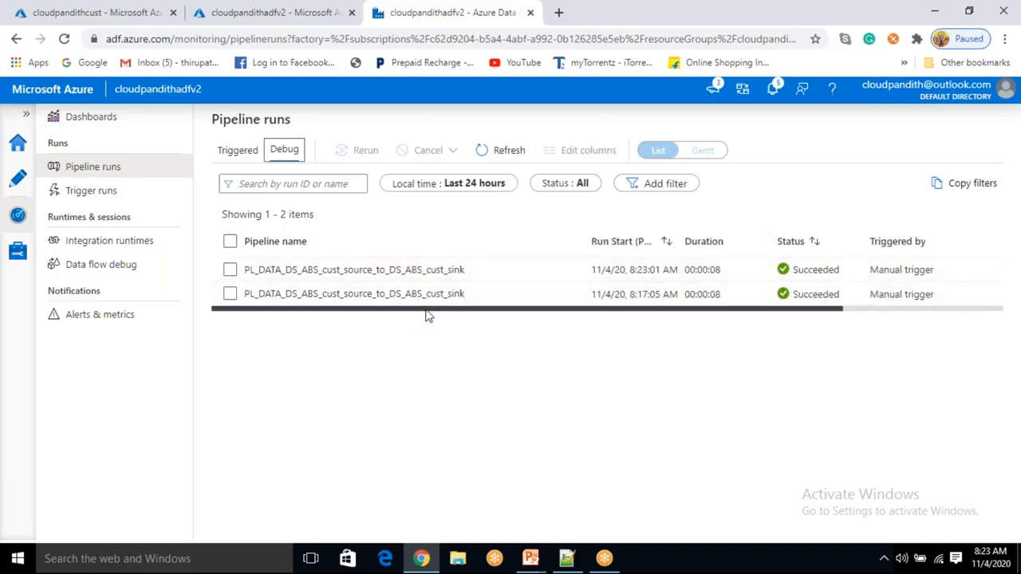